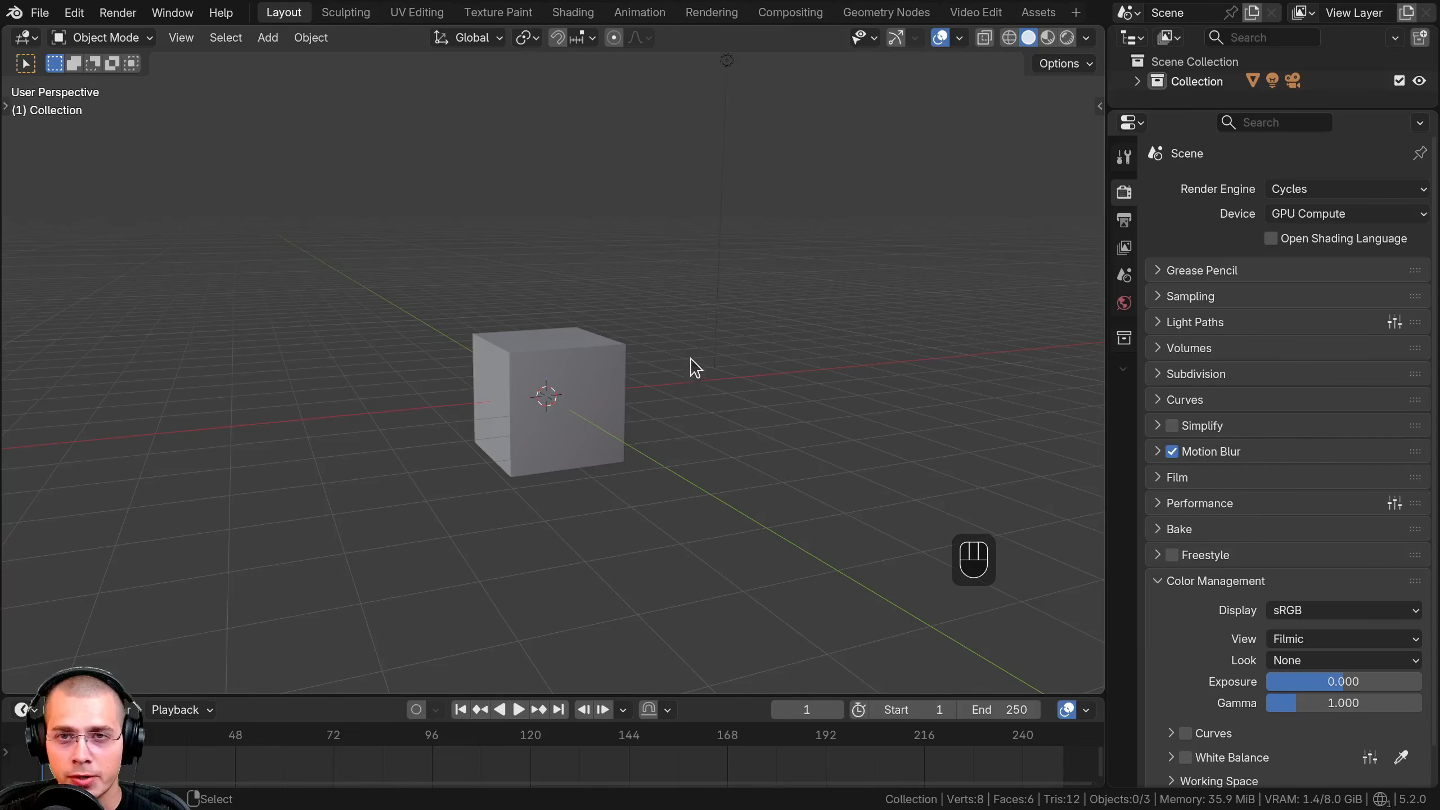
Open the Compositing workspace, create a new compositor node tree, and move the Render Layers node farther from the outputs.
{"action": "left_click", "coordinate": [794, 17]}
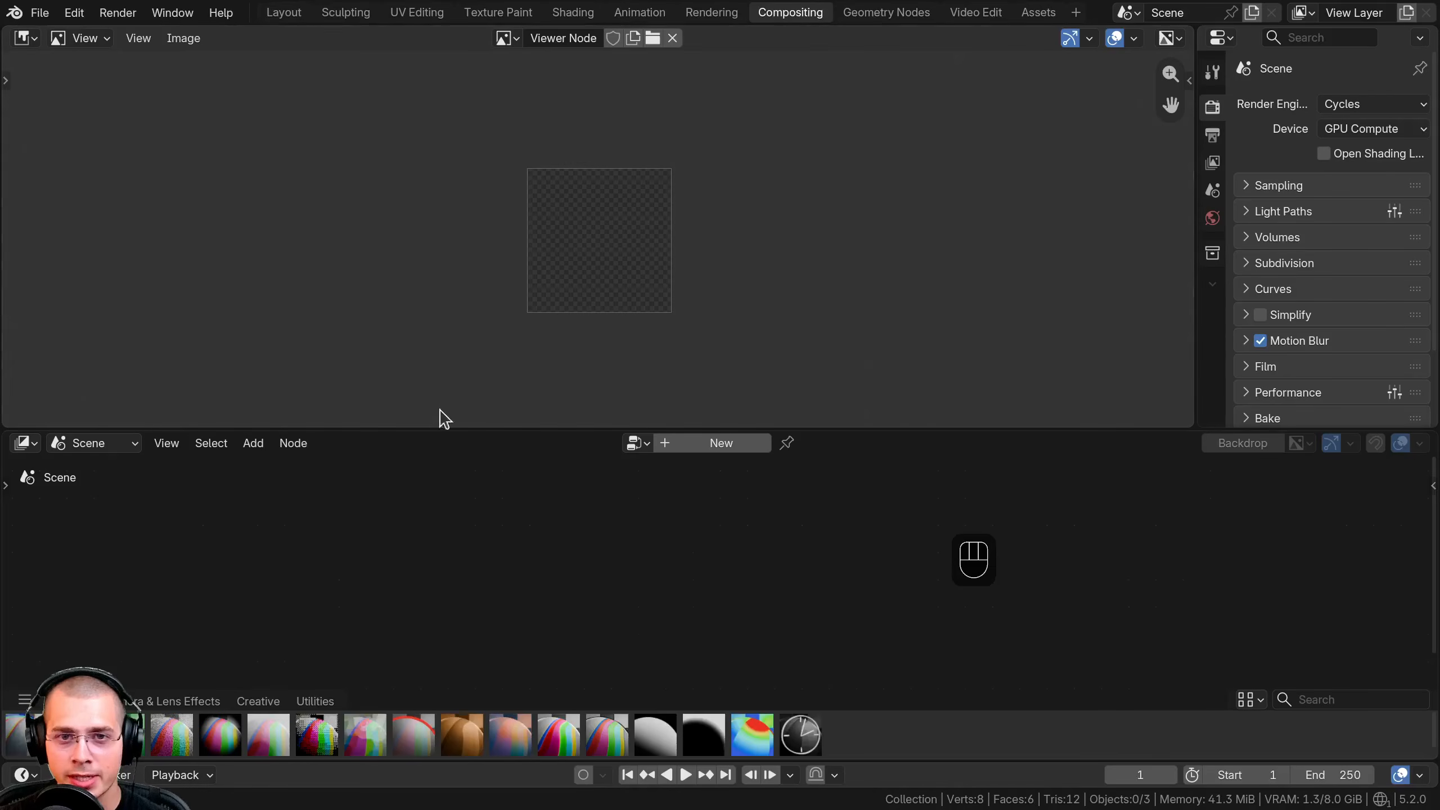
{"action": "left_click", "coordinate": [711, 446]}
{"action": "left_click_drag", "start_coordinate": [709, 431], "coordinate": [710, 367]}
{"action": "scroll", "coordinate": [709, 328], "scroll_direction": "down", "scroll_amount": 7}
{"action": "scroll", "coordinate": [352, 522], "scroll_direction": "down", "scroll_amount": 3}
{"action": "left_click_drag", "start_coordinate": [347, 523], "coordinate": [240, 535]}
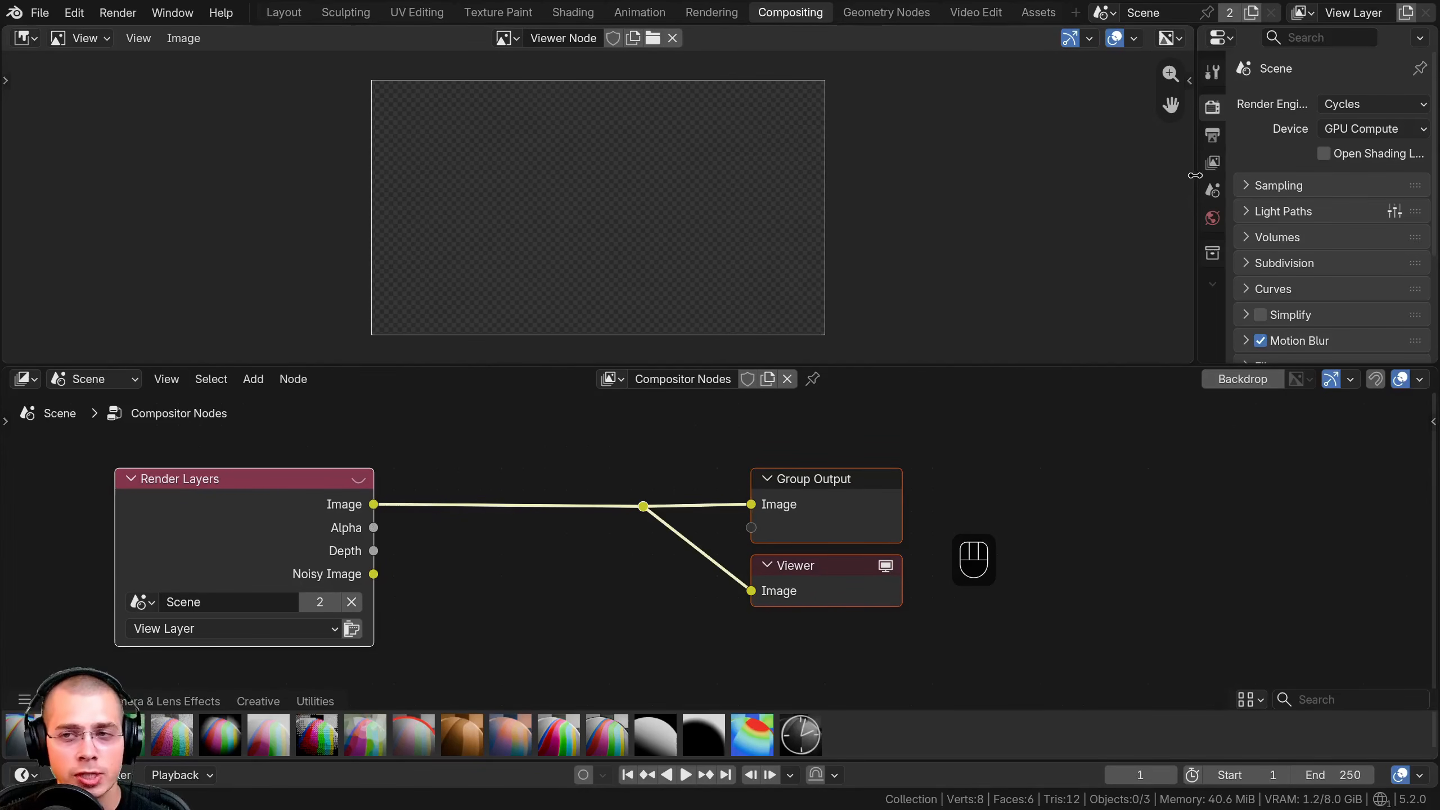
Widen the render properties area and expand the Compositor settings within the Performance section.
{"action": "left_click_drag", "start_coordinate": [1196, 175], "coordinate": [1086, 175]}
{"action": "left_click_drag", "start_coordinate": [1128, 365], "coordinate": [1129, 435]}
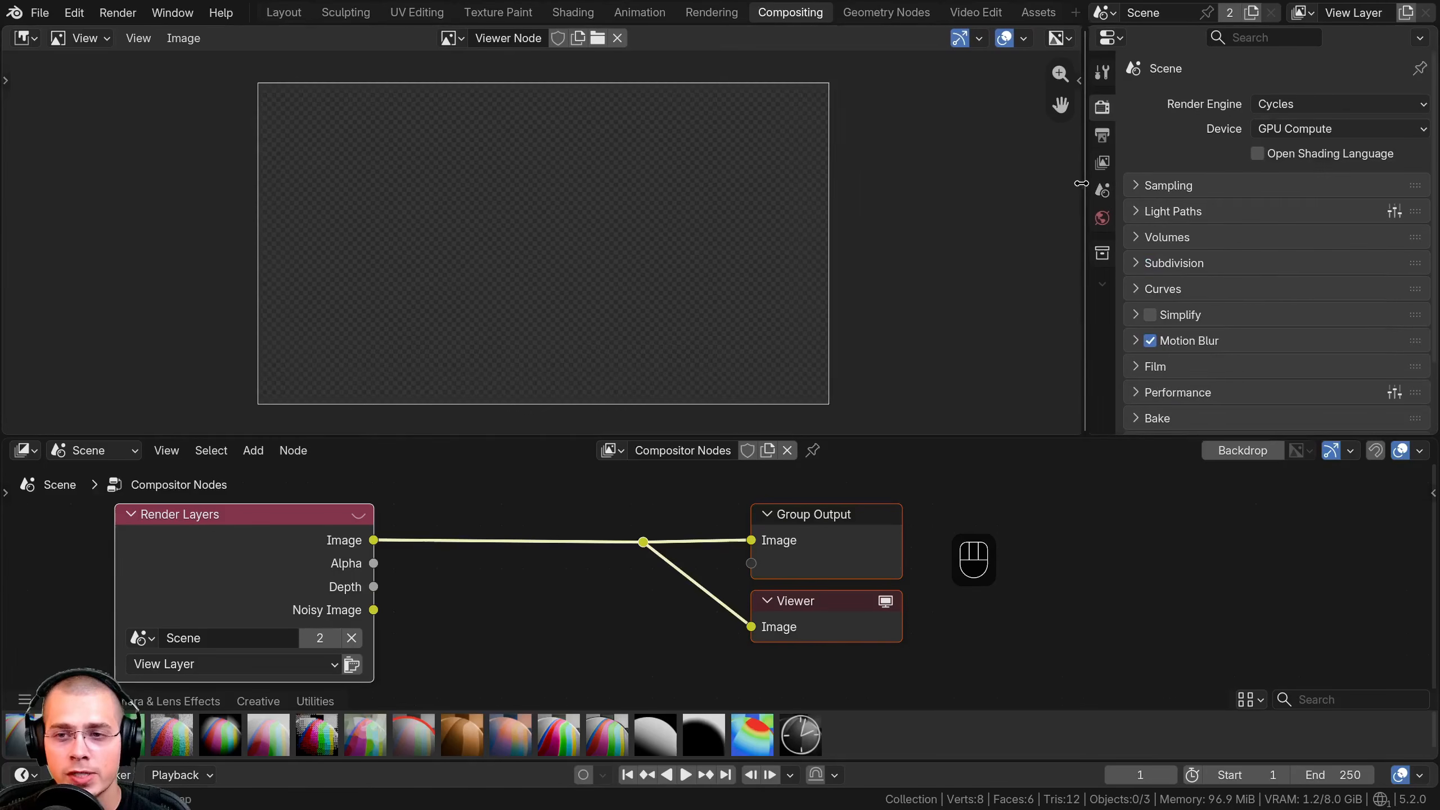
{"action": "scroll", "coordinate": [1177, 164], "scroll_direction": "down", "scroll_amount": 2}
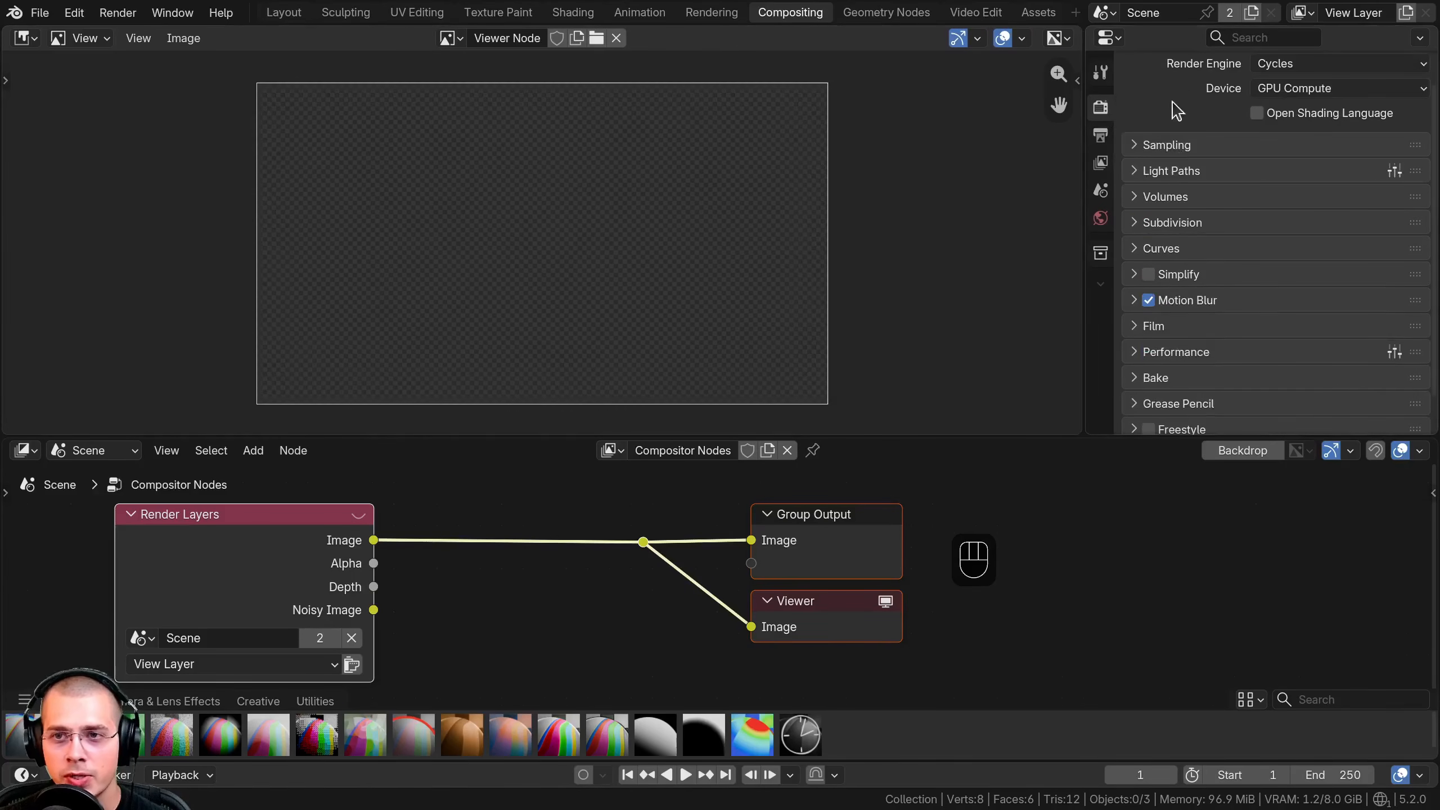
{"action": "scroll", "coordinate": [1185, 113], "scroll_direction": "down", "scroll_amount": 1}
{"action": "left_click", "coordinate": [1140, 319]}
{"action": "scroll", "coordinate": [1141, 330], "scroll_direction": "down", "scroll_amount": 5}
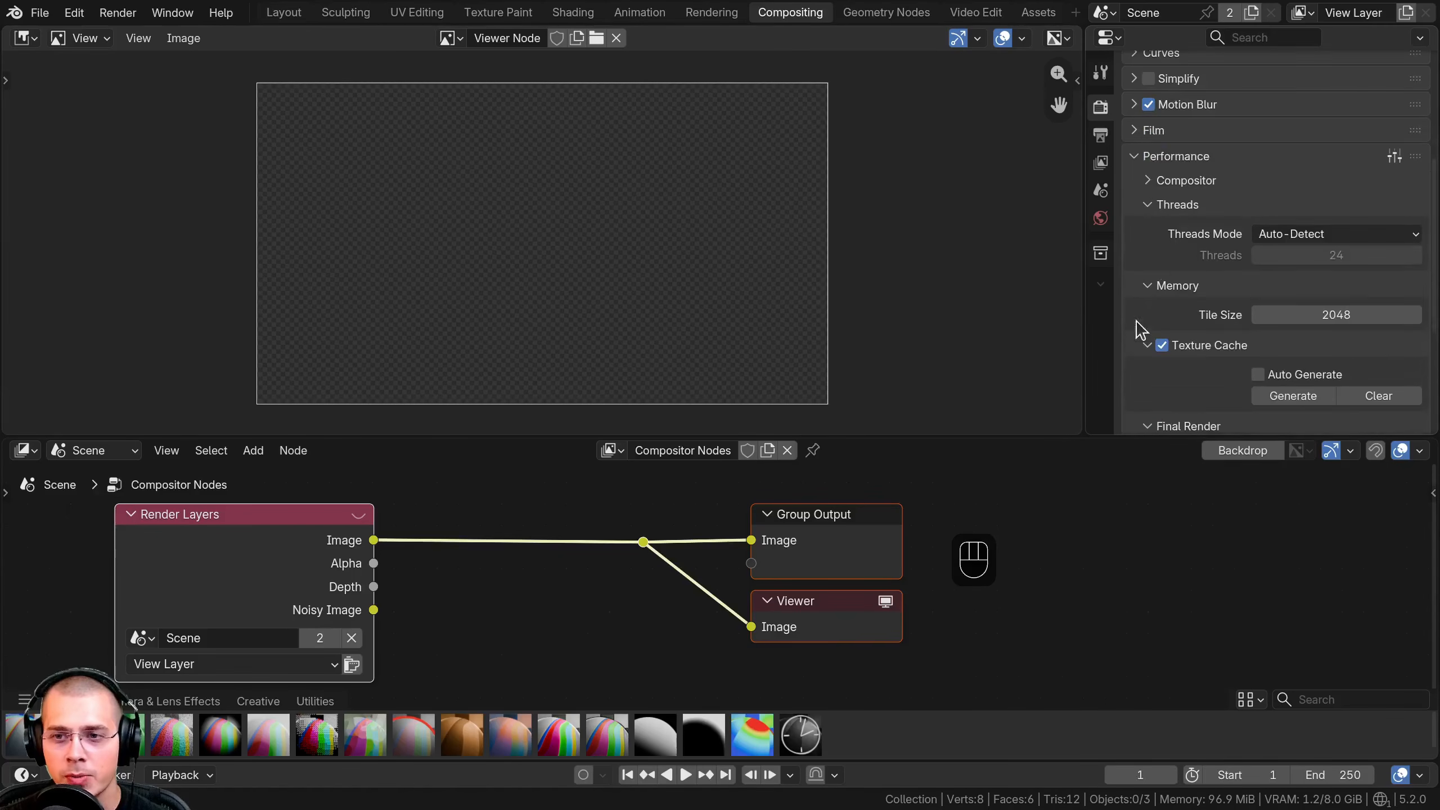
{"action": "left_click", "coordinate": [1152, 182]}
{"action": "scroll", "coordinate": [1191, 215], "scroll_direction": "down", "scroll_amount": 2}
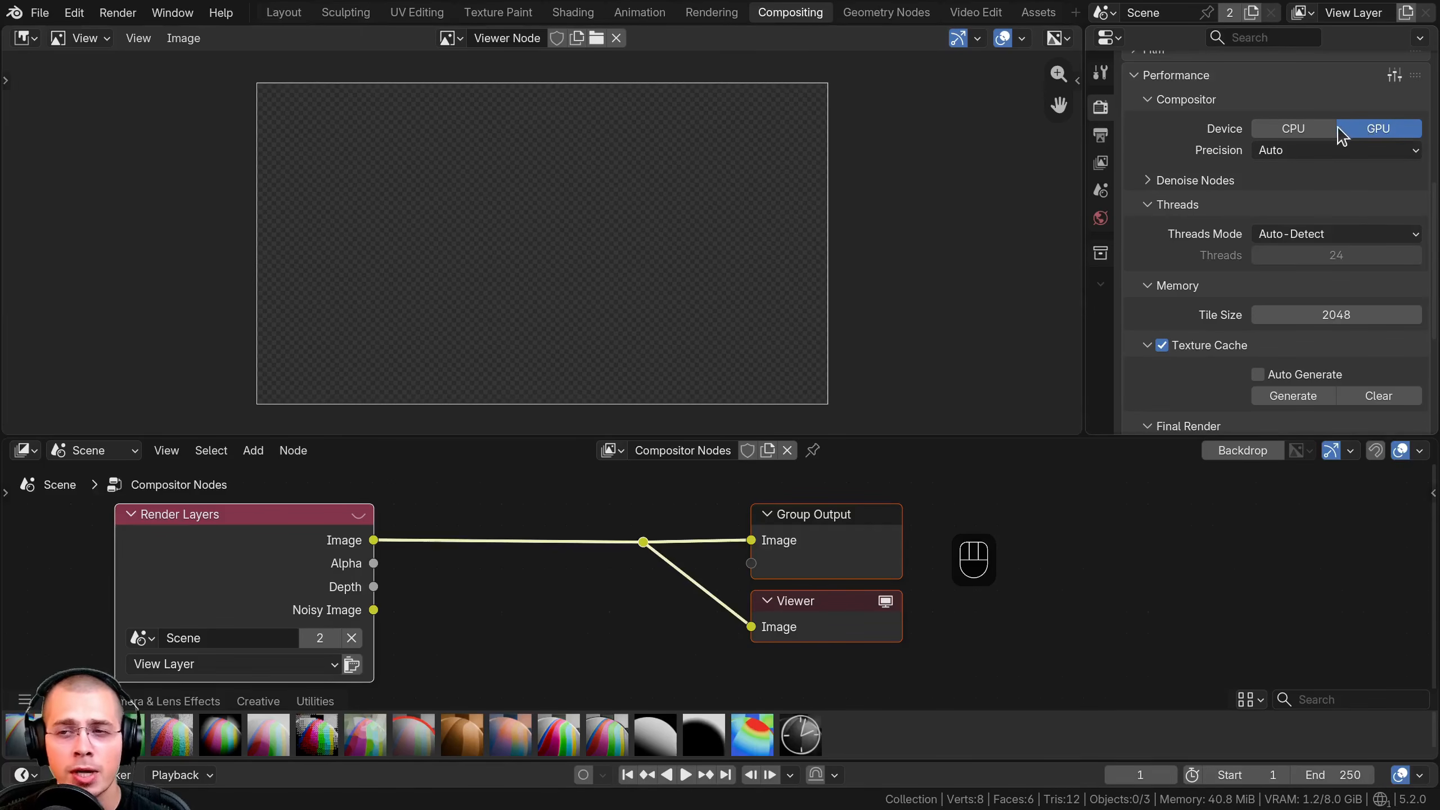
Switch the compositor device to CPU and back to GPU.
{"action": "left_click", "coordinate": [1310, 132]}
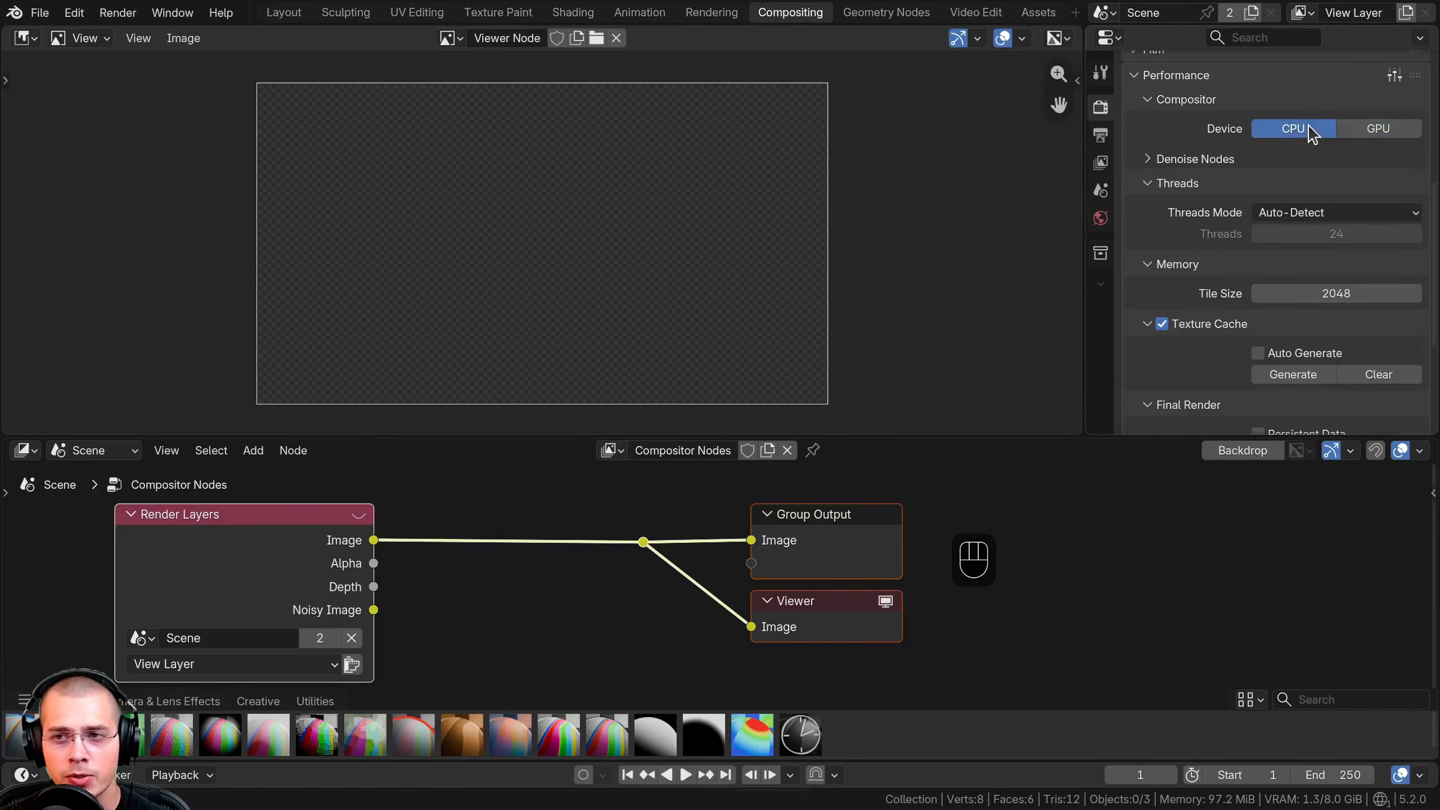
{"action": "left_click", "coordinate": [1384, 131]}
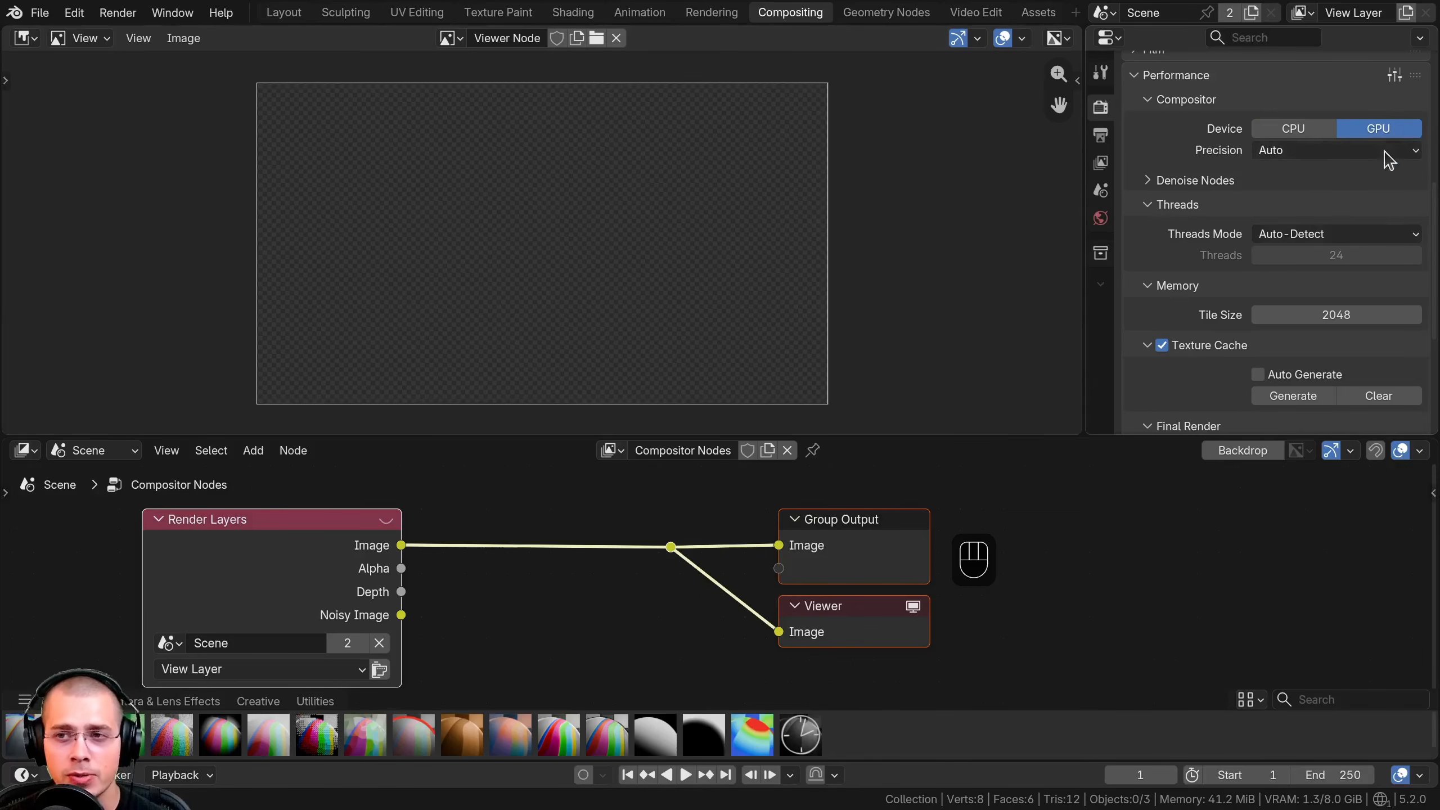
{"action": "scroll", "coordinate": [1338, 231], "scroll_direction": "up", "scroll_amount": 5}
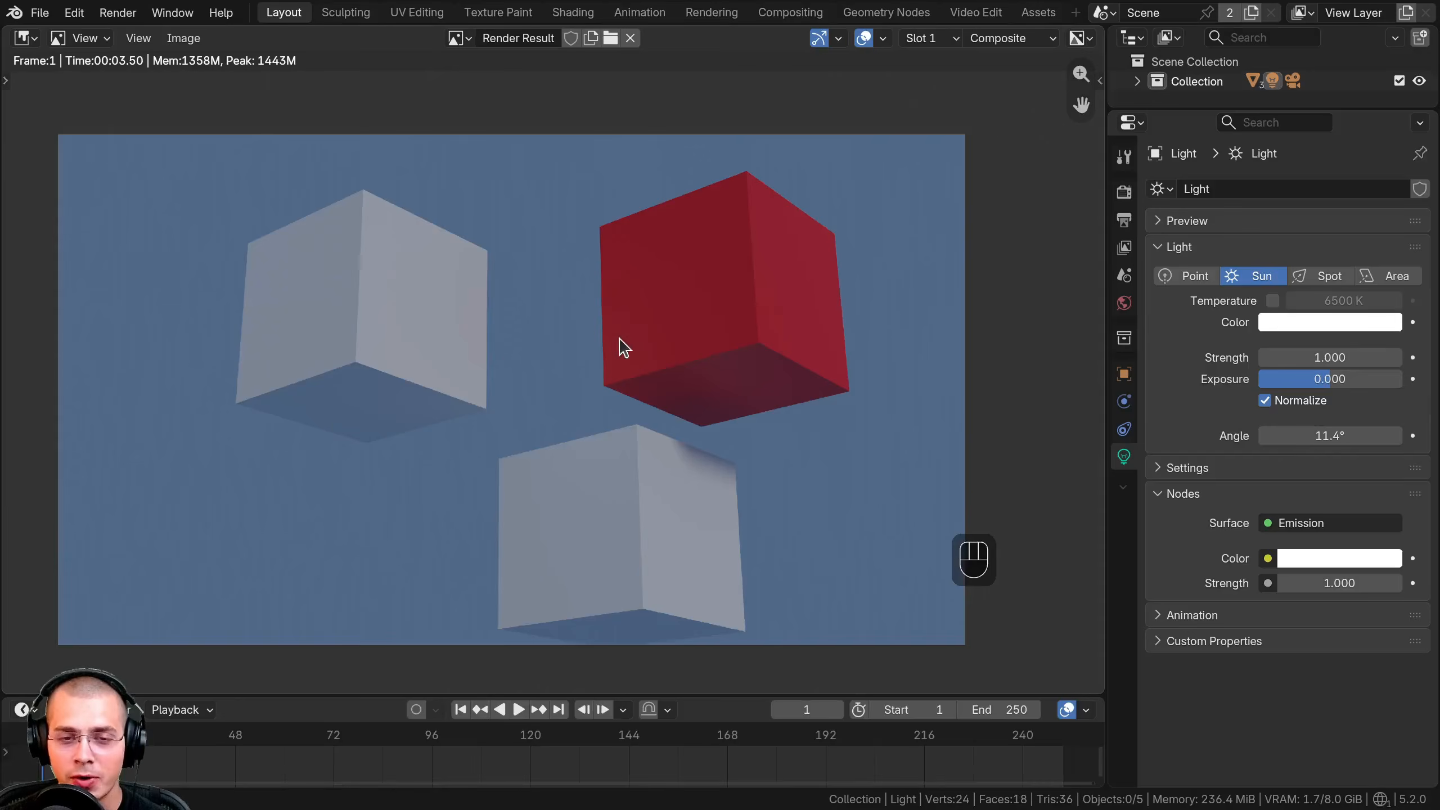
Open the Compositing workspace for the rendered cubes and add a String To Image node beside the Render Layers node.
{"action": "middle_click_drag", "start_coordinate": [619, 338], "coordinate": [649, 335]}
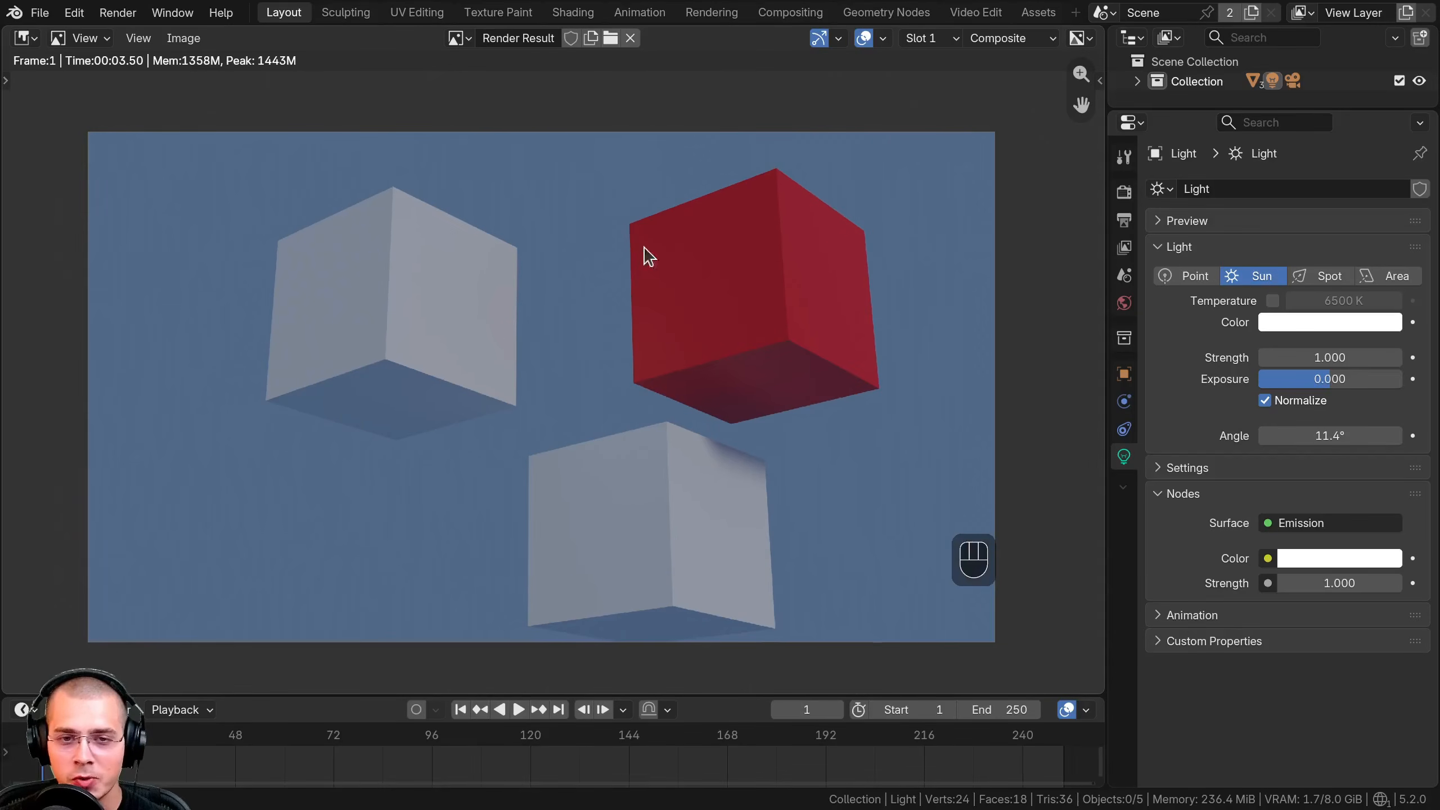
{"action": "left_click", "coordinate": [790, 12]}
{"action": "scroll", "coordinate": [610, 592], "scroll_direction": "up", "scroll_amount": 4}
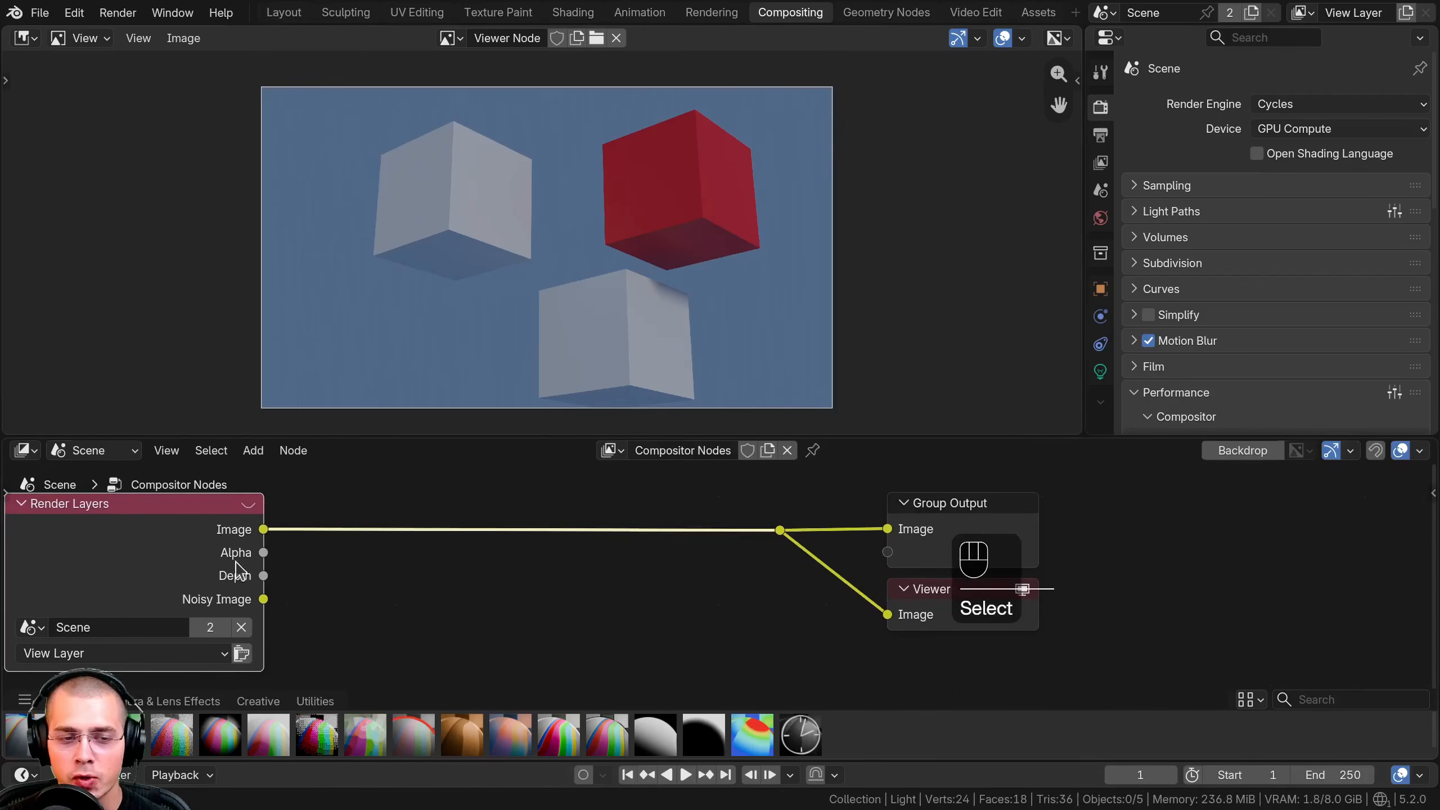
{"action": "left_click_drag", "start_coordinate": [237, 570], "coordinate": [364, 584]}
{"action": "key", "text": "shift+a"}
{"action": "mouse_move", "coordinate": [720, 549]}
{"action": "type", "text": "string to"}
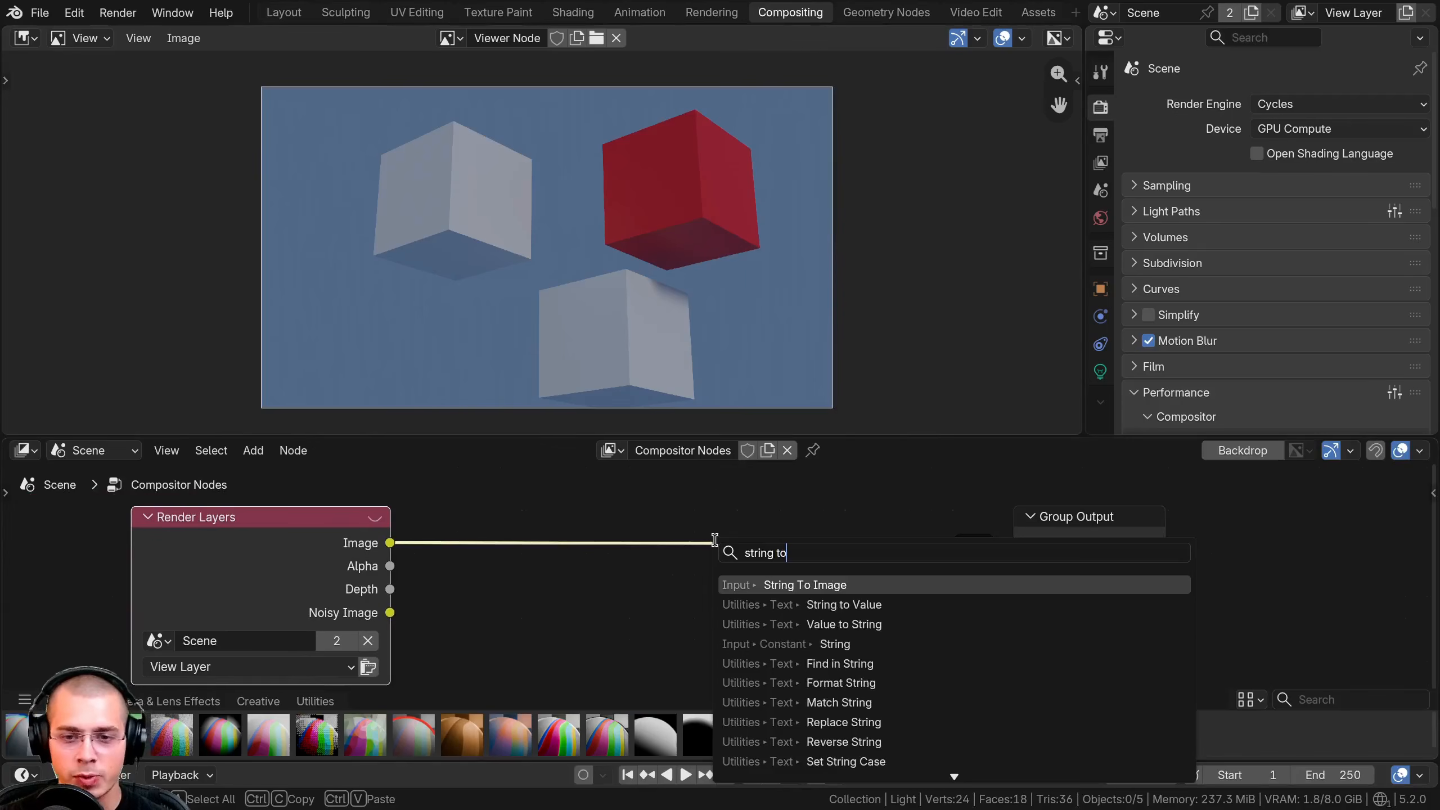
{"action": "left_click", "coordinate": [825, 584]}
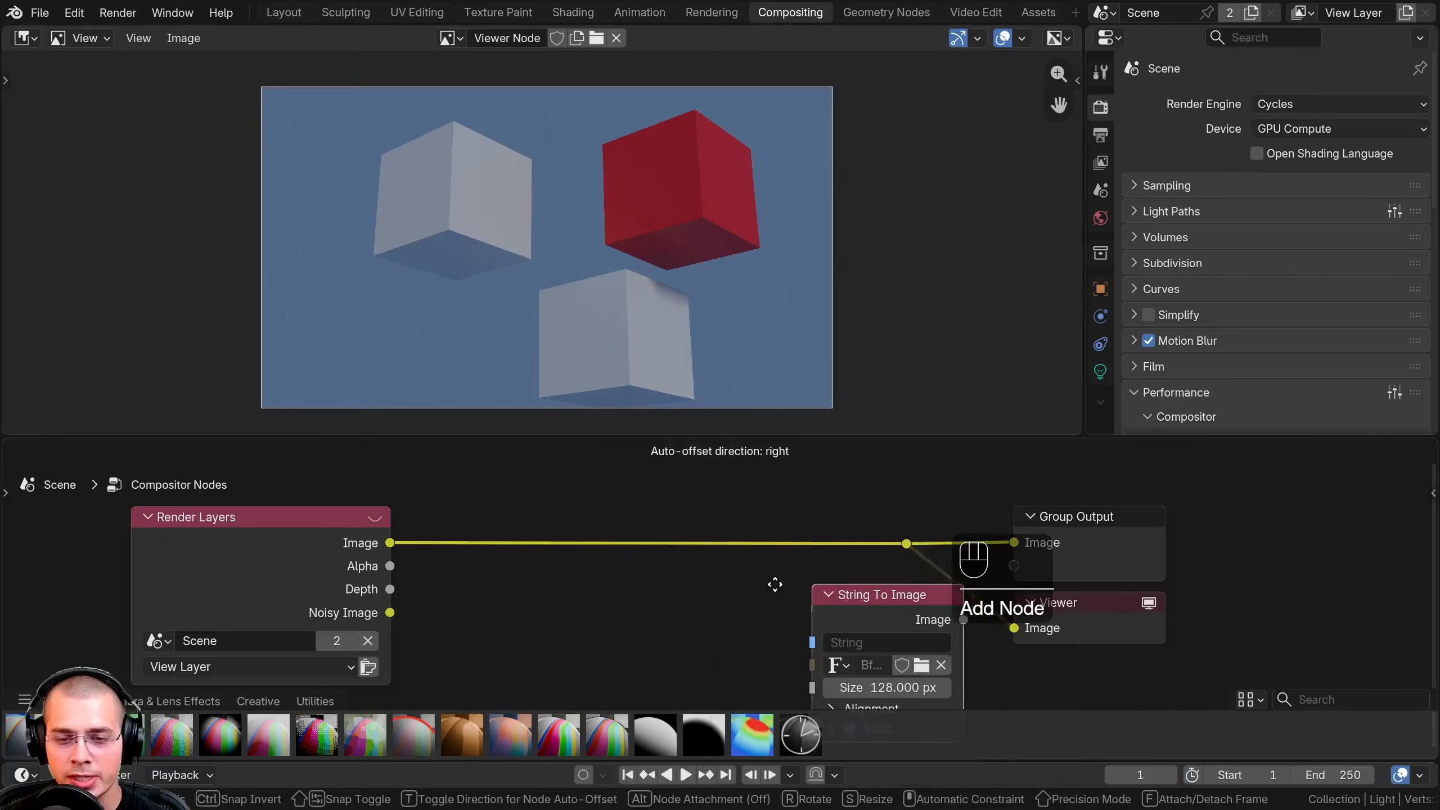
{"action": "left_click", "coordinate": [549, 517]}
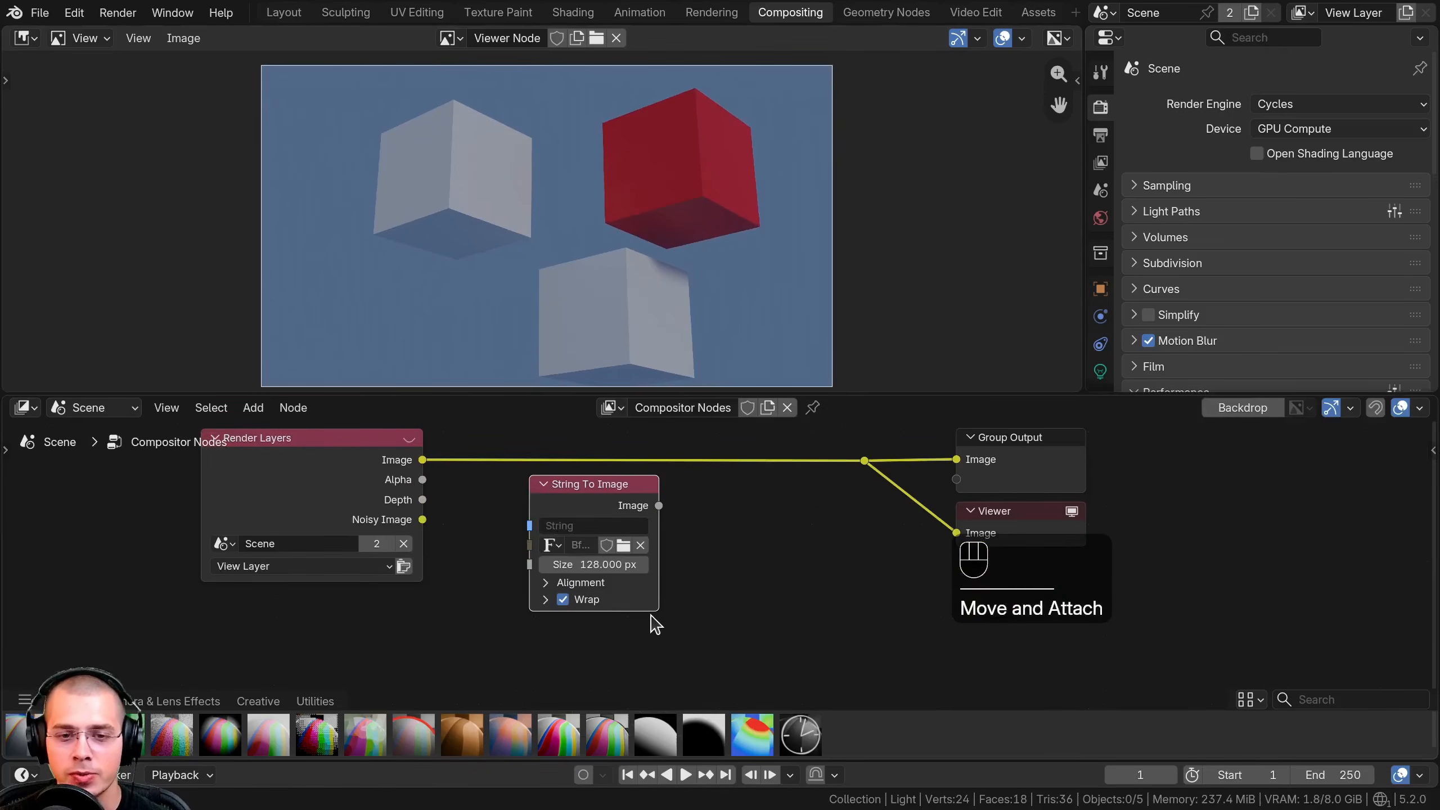
Widen the String To Image node with the text "Blender is Cool!" and connect its image output to the Viewer.
{"action": "left_click_drag", "start_coordinate": [655, 607], "coordinate": [774, 610]}
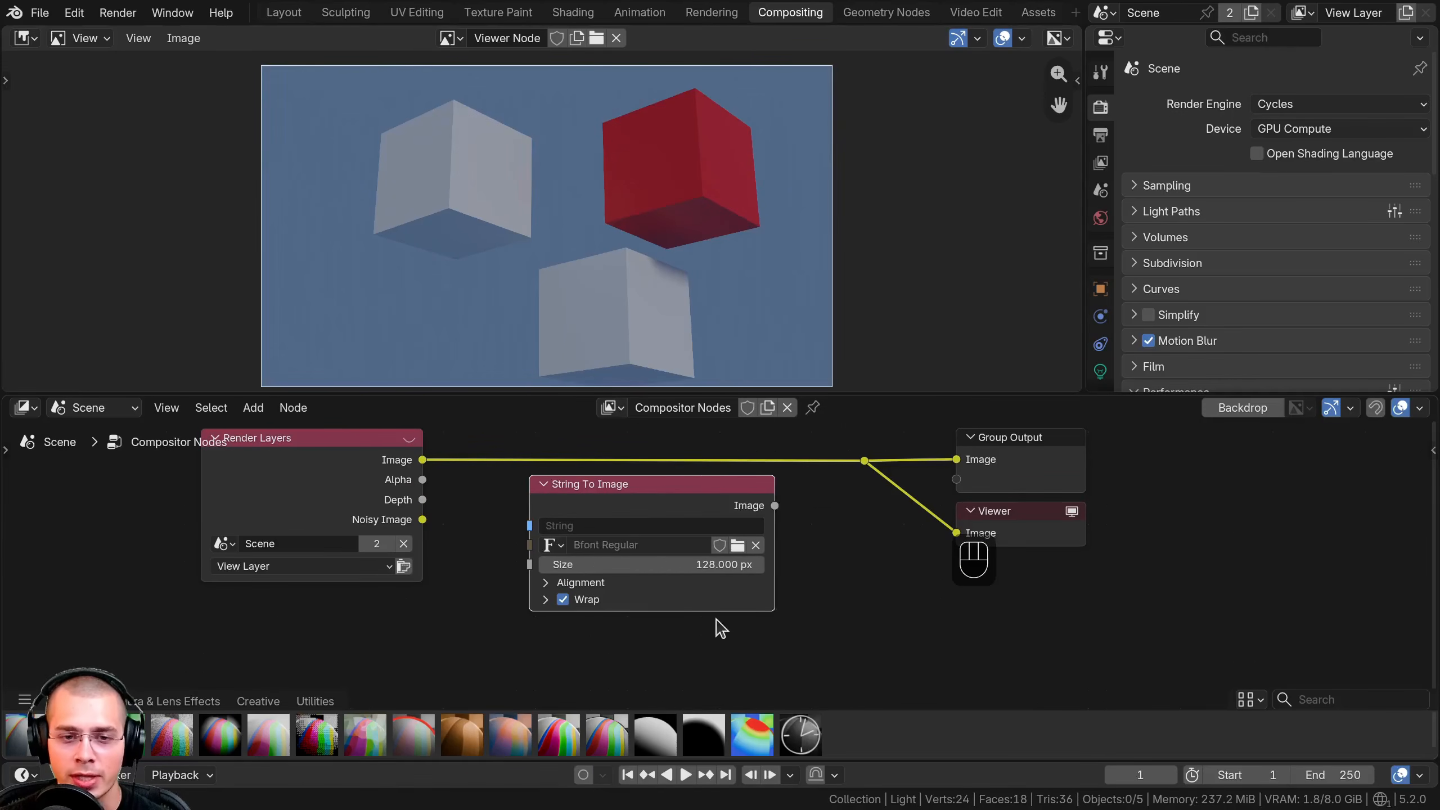
{"action": "left_click", "coordinate": [609, 528]}
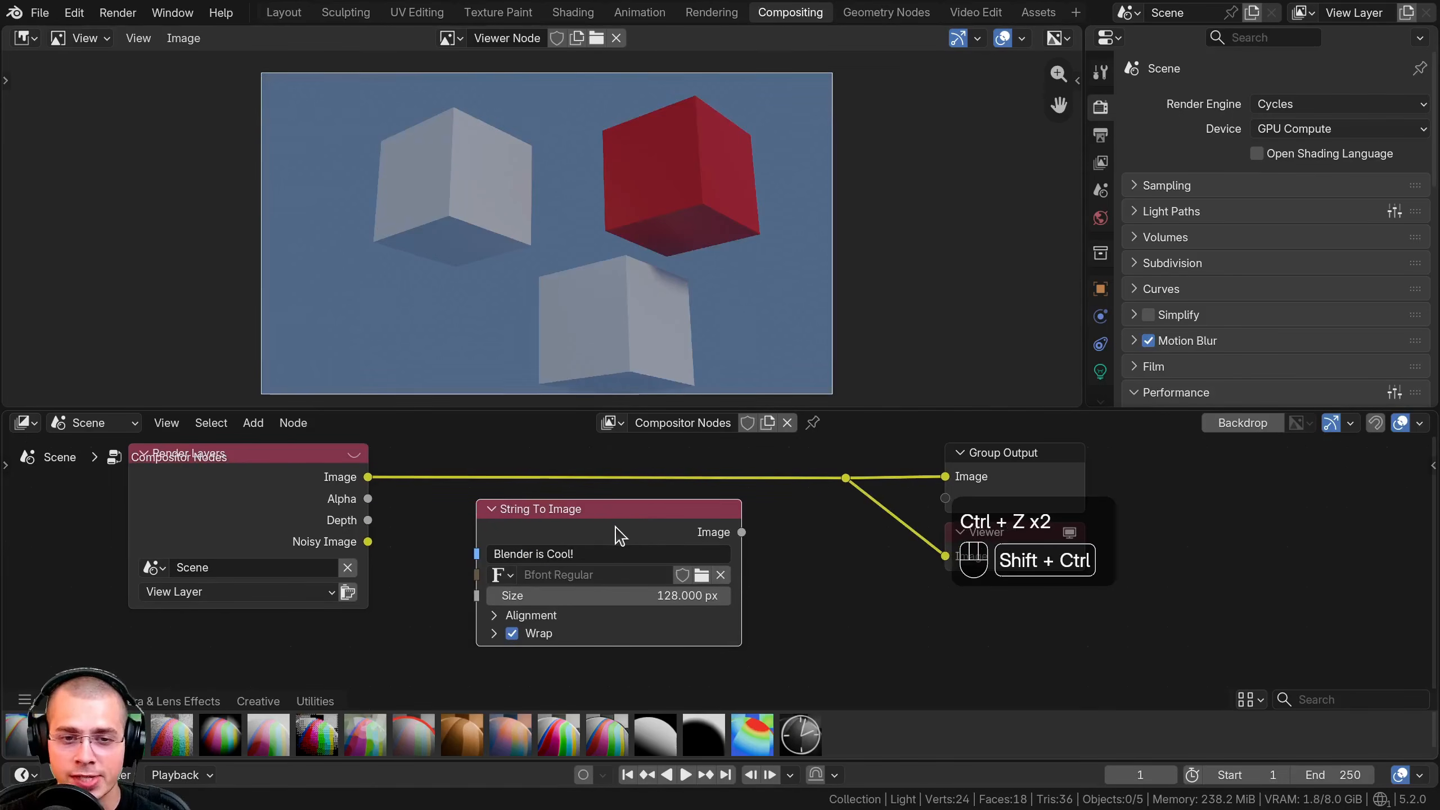
{"action": "left_click", "coordinate": [614, 526], "text": "ctrl+shift"}
{"action": "left_click_drag", "start_coordinate": [596, 532], "coordinate": [522, 566]}
{"action": "scroll", "coordinate": [548, 326], "scroll_direction": "up", "scroll_amount": 5}
{"action": "scroll", "coordinate": [550, 325], "scroll_direction": "down", "scroll_amount": 5}
{"action": "scroll", "coordinate": [553, 325], "scroll_direction": "up", "scroll_amount": 1}
{"action": "scroll", "coordinate": [527, 567], "scroll_direction": "down", "scroll_amount": 3}
{"action": "middle_click_drag", "start_coordinate": [538, 570], "coordinate": [547, 562]}
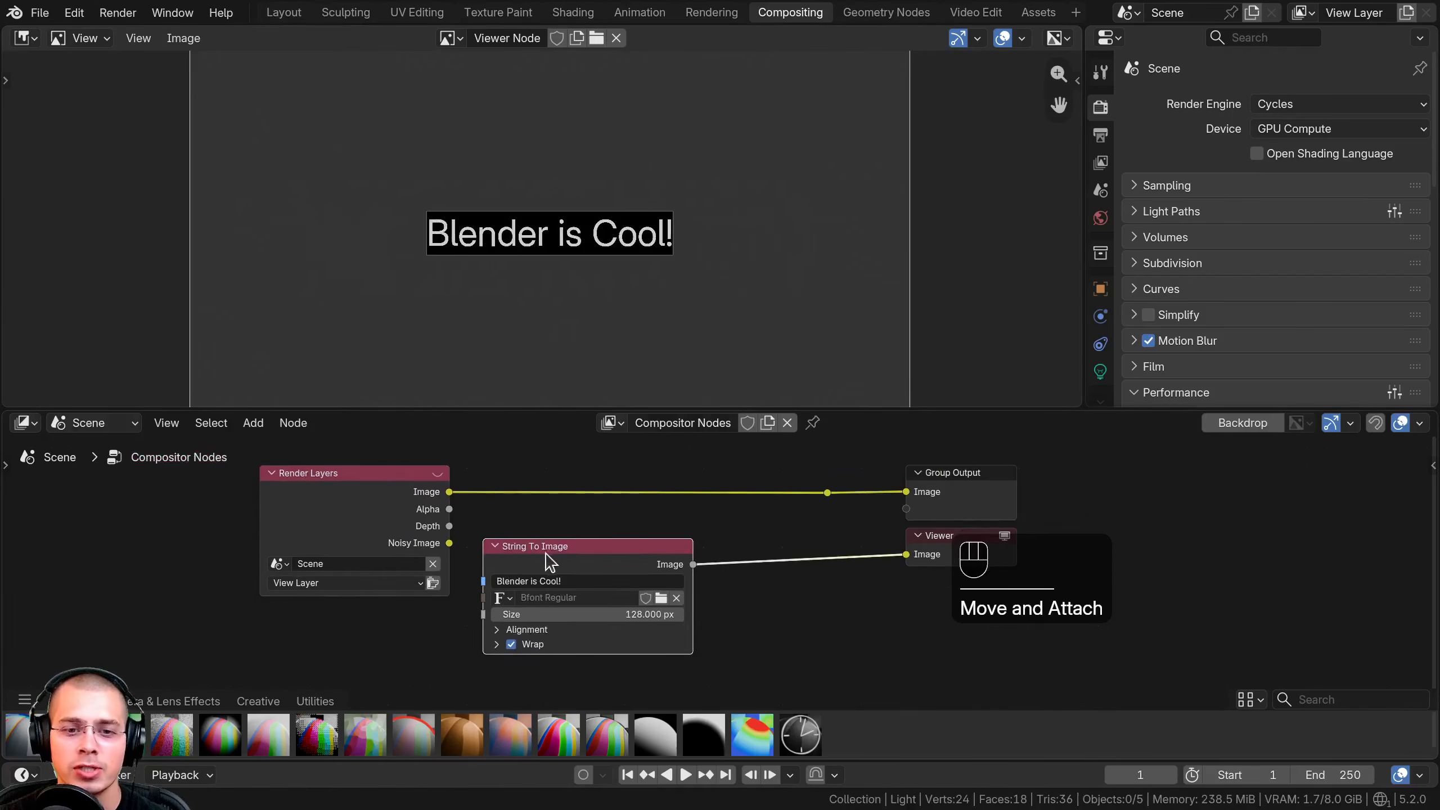
Enlarge the node editor and arrange the Render Layers node higher, clear of the String To Image node.
{"action": "left_click_drag", "start_coordinate": [547, 562], "coordinate": [534, 556]}
{"action": "middle_click_drag", "start_coordinate": [533, 556], "coordinate": [528, 549]}
{"action": "scroll", "coordinate": [532, 615], "scroll_direction": "up", "scroll_amount": 1}
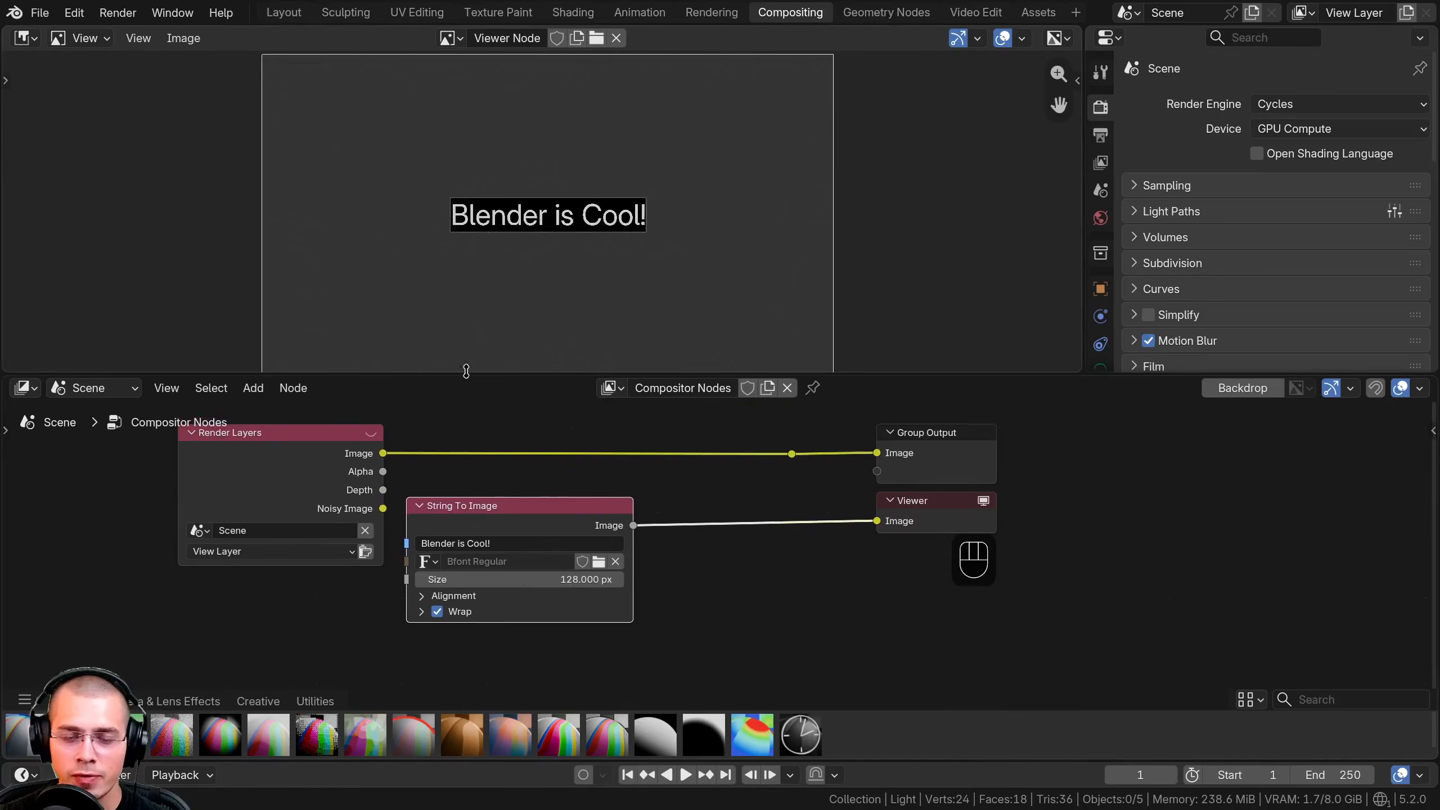
{"action": "middle_click_drag", "start_coordinate": [321, 580], "coordinate": [311, 617]}
{"action": "mouse_move", "coordinate": [268, 511]}
{"action": "left_mouse_down"}
{"action": "mouse_move", "coordinate": [283, 480]}
{"action": "mouse_move", "coordinate": [268, 495]}
{"action": "left_mouse_up"}
{"action": "middle_click_drag", "start_coordinate": [512, 491], "coordinate": [473, 508]}
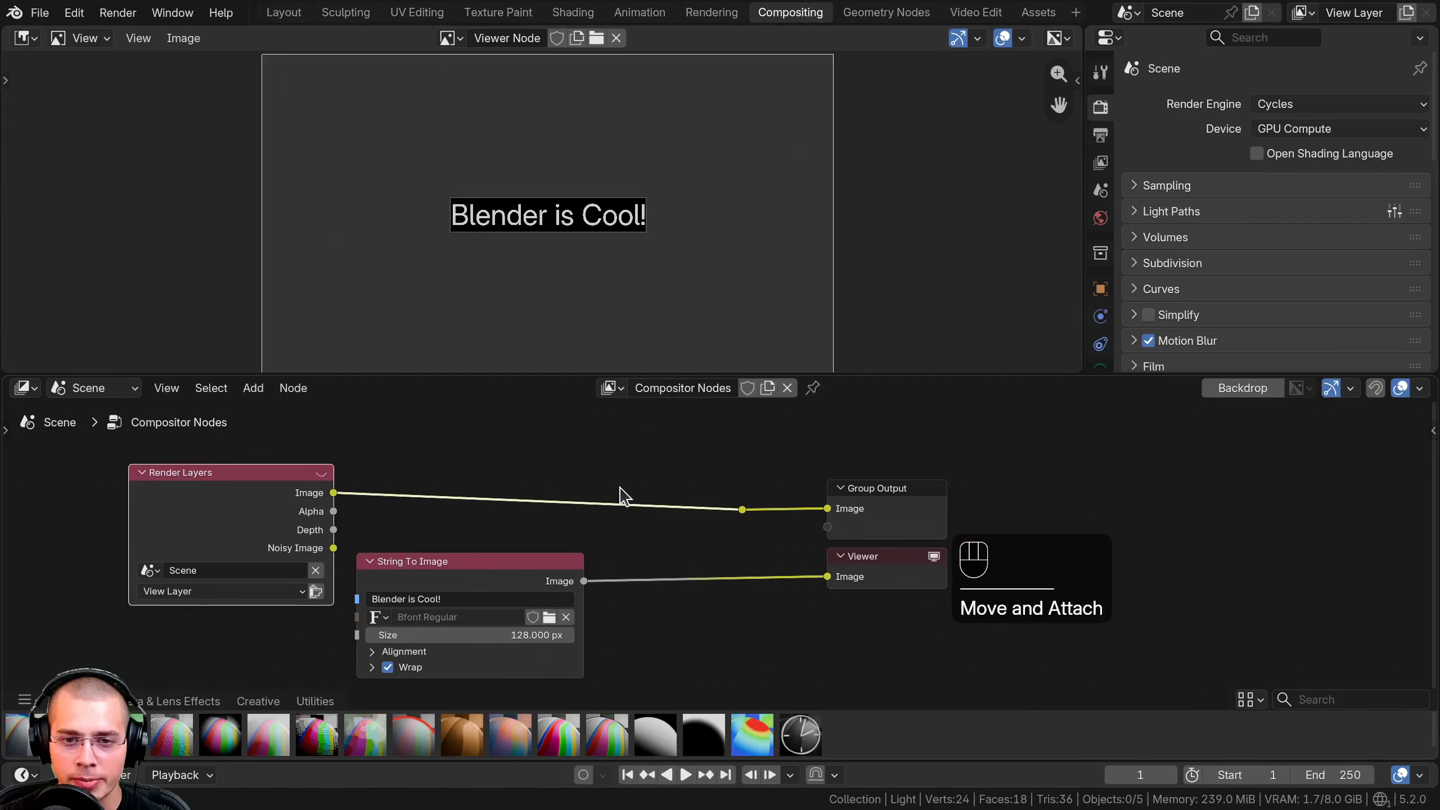
Insert an Alpha Over node on the Render Layers image link and connect its result to the Viewer.
{"action": "key", "text": "shift+a"}
{"action": "type", "text": "al"}
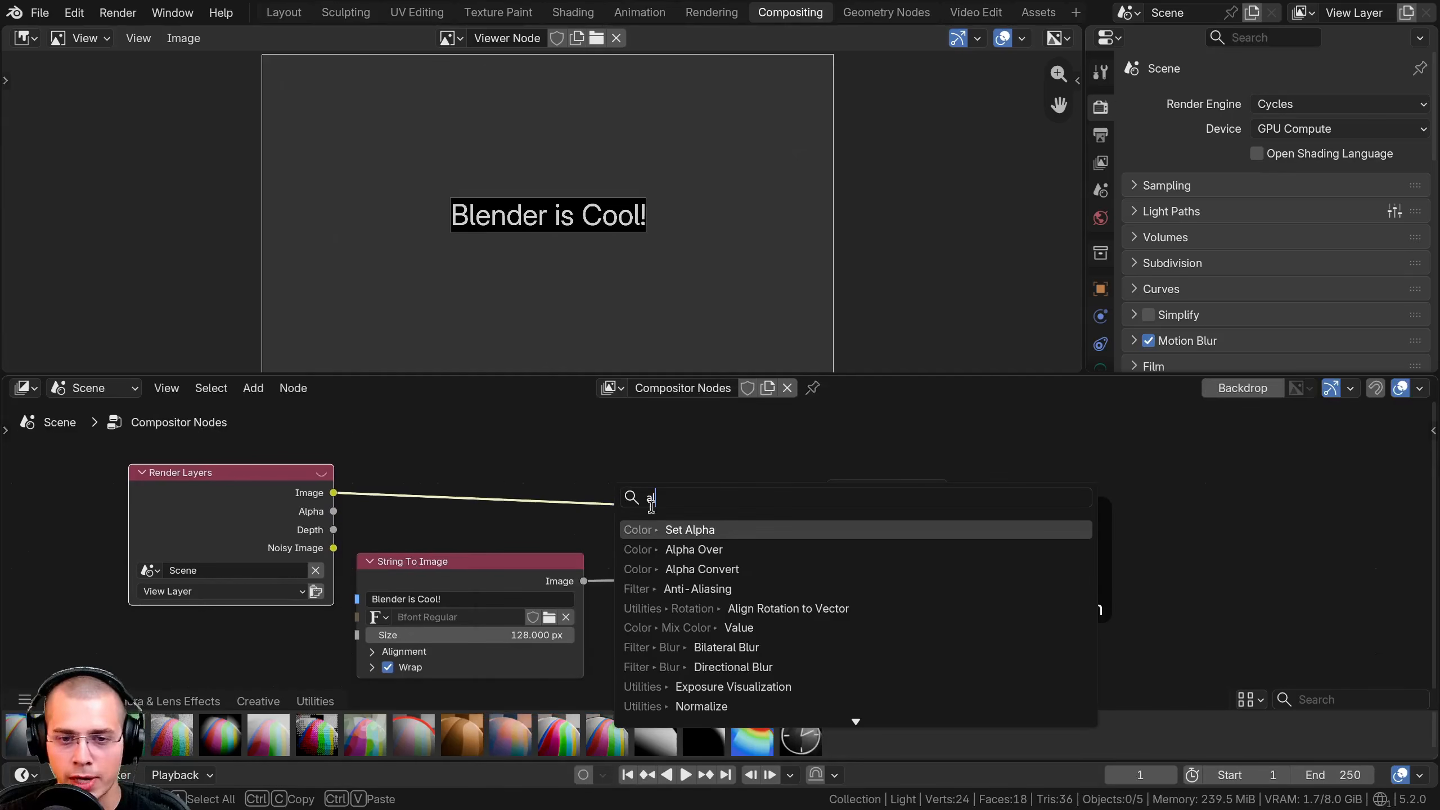
{"action": "left_click", "coordinate": [665, 546]}
{"action": "left_click", "coordinate": [583, 470]}
{"action": "left_click_drag", "start_coordinate": [640, 413], "coordinate": [1072, 658]}
{"action": "key", "text": "g"}
{"action": "left_click", "coordinate": [1022, 576]}
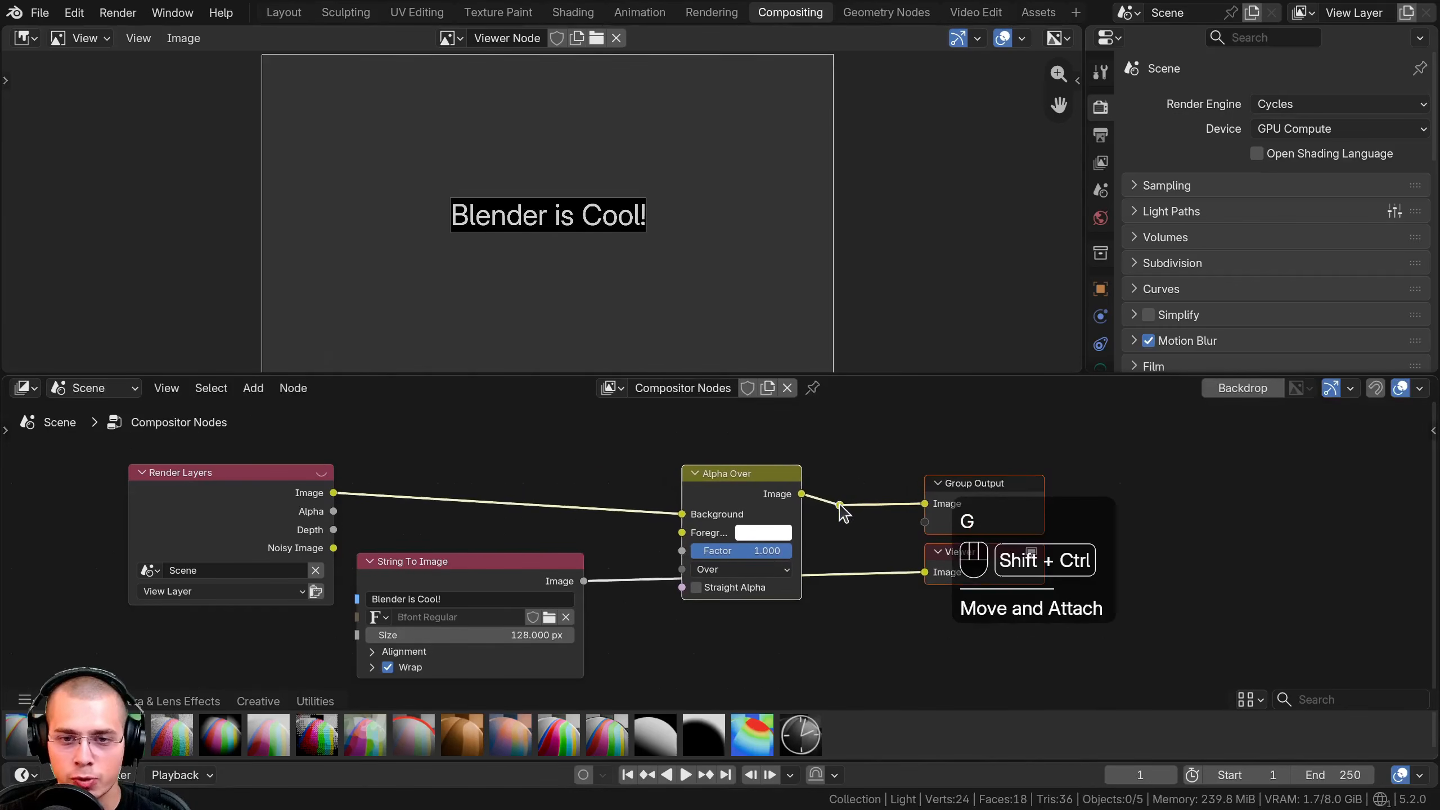
{"action": "left_click", "coordinate": [839, 505], "text": "ctrl+shift"}
Connect the String To Image output to the Alpha Over node's Foreground input and rearrange the input nodes.
{"action": "left_click", "coordinate": [473, 576]}
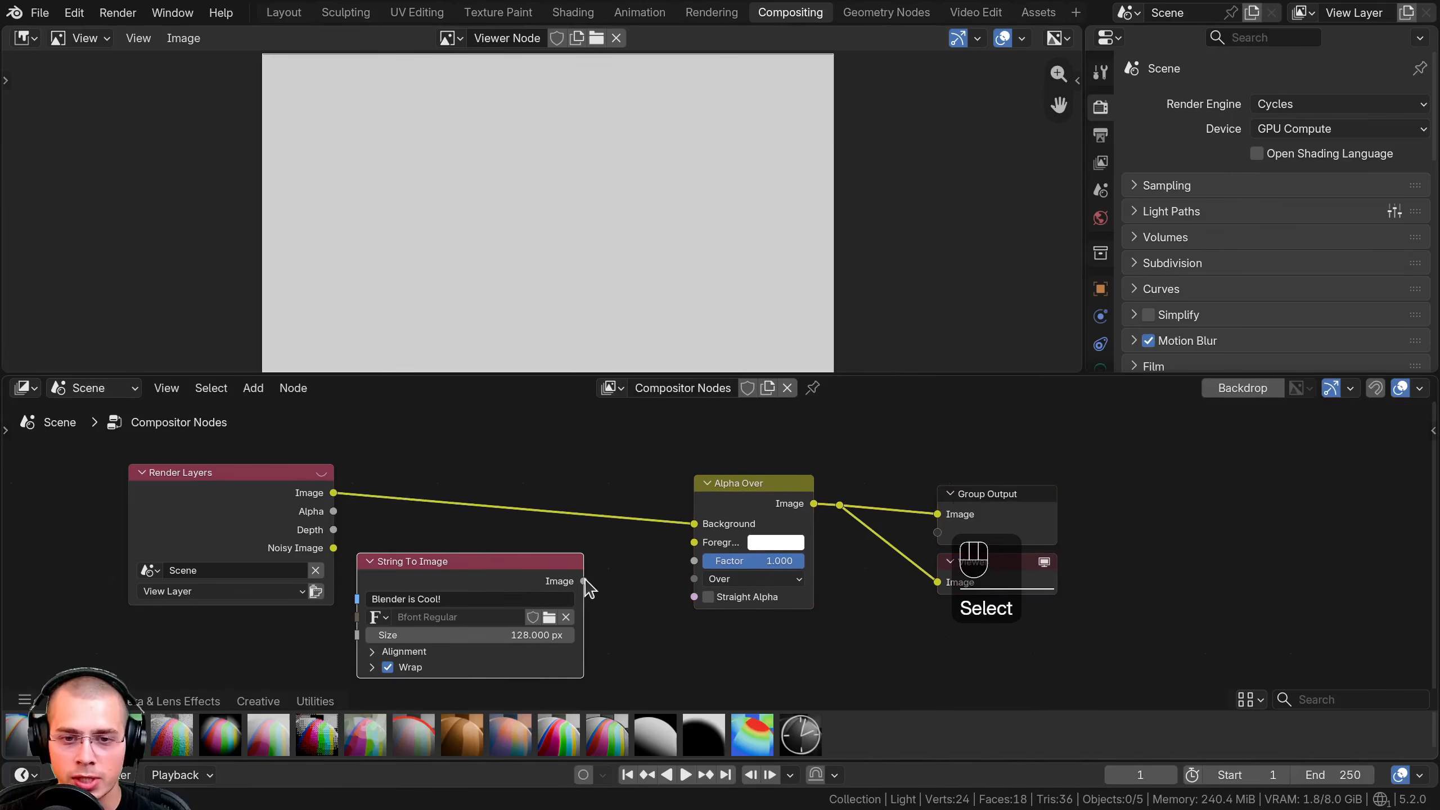
{"action": "left_click_drag", "start_coordinate": [584, 581], "coordinate": [695, 542]}
{"action": "left_click_drag", "start_coordinate": [235, 488], "coordinate": [417, 445]}
{"action": "scroll", "coordinate": [476, 514], "scroll_direction": "up", "scroll_amount": 1}
{"action": "middle_click_drag", "start_coordinate": [475, 514], "coordinate": [439, 537]}
{"action": "left_click_drag", "start_coordinate": [717, 509], "coordinate": [703, 515]}
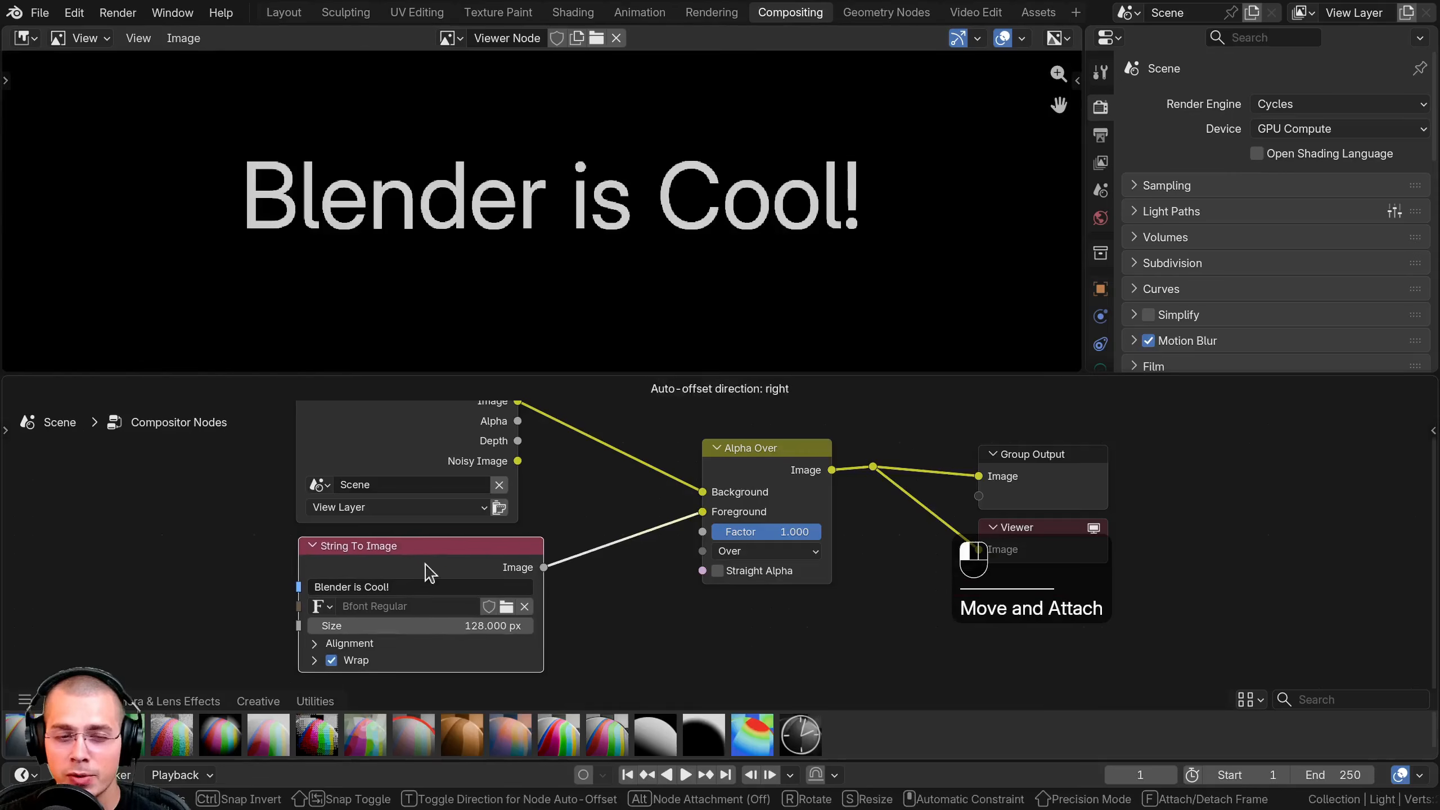
{"action": "left_click_drag", "start_coordinate": [426, 567], "coordinate": [424, 566]}
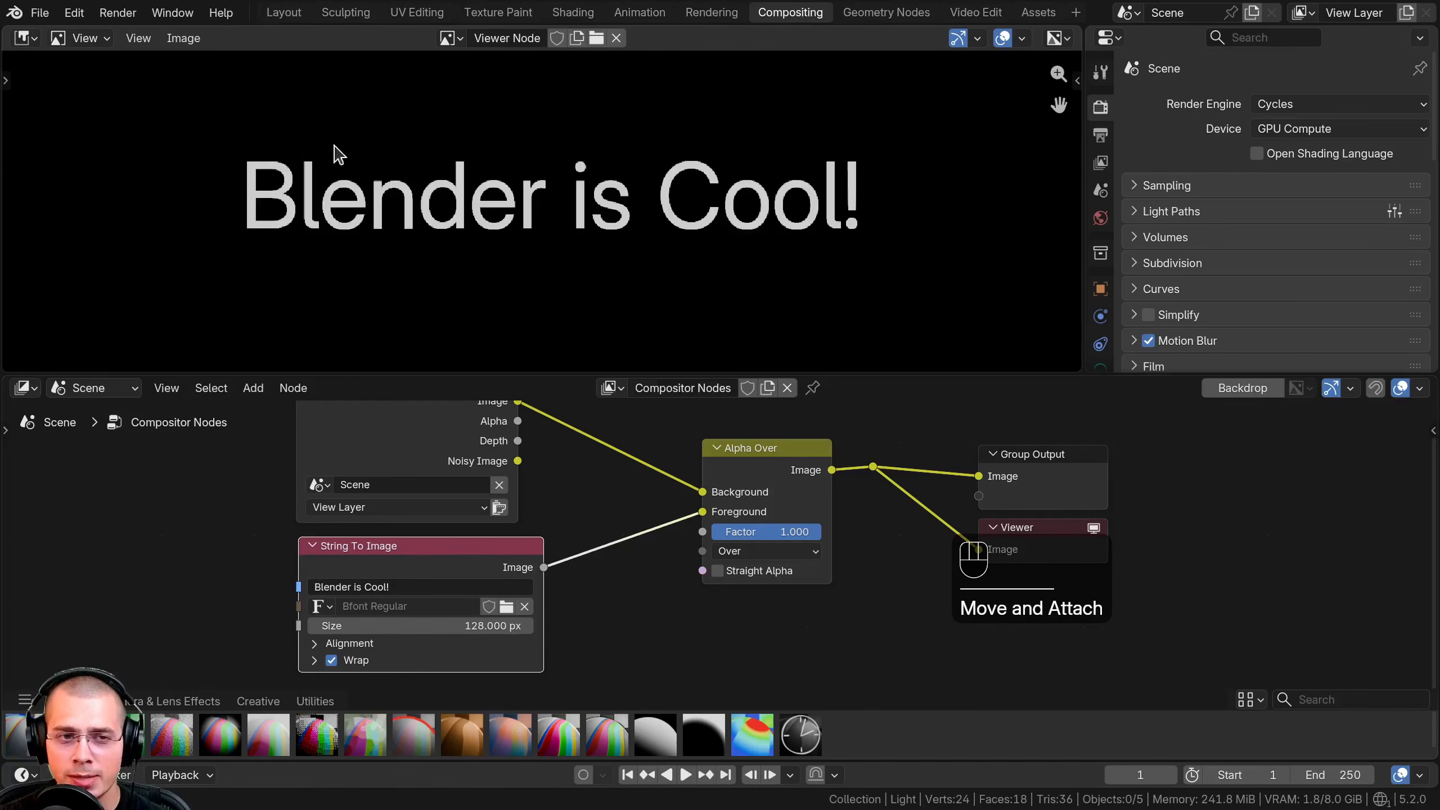
{"action": "key", "text": "Home"}
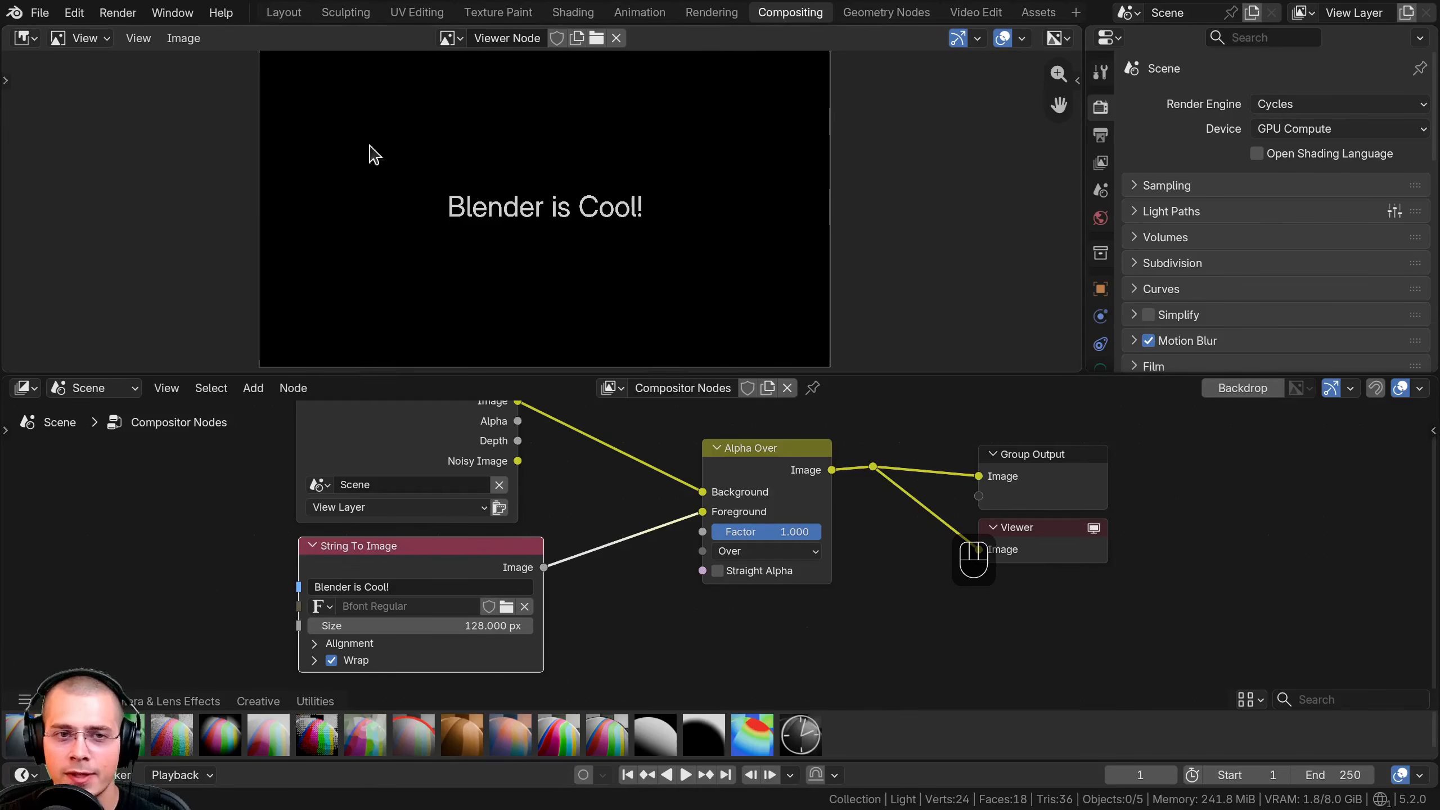
Connect the String To Image output to the Alpha Over node's Factor input and inspect the text edges over the render.
{"action": "middle_click_drag", "start_coordinate": [482, 458], "coordinate": [481, 450]}
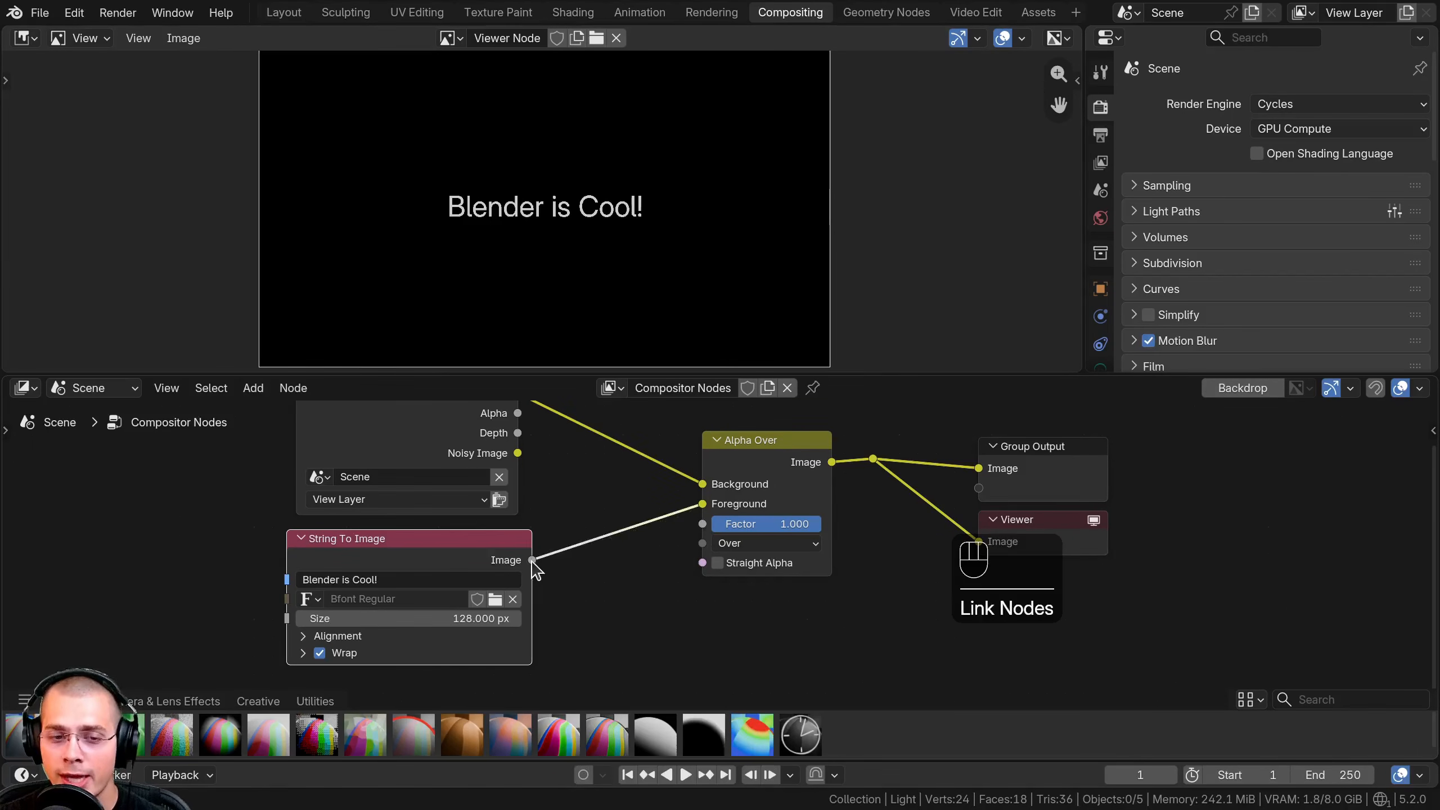
{"action": "left_click_drag", "start_coordinate": [532, 561], "coordinate": [699, 538]}
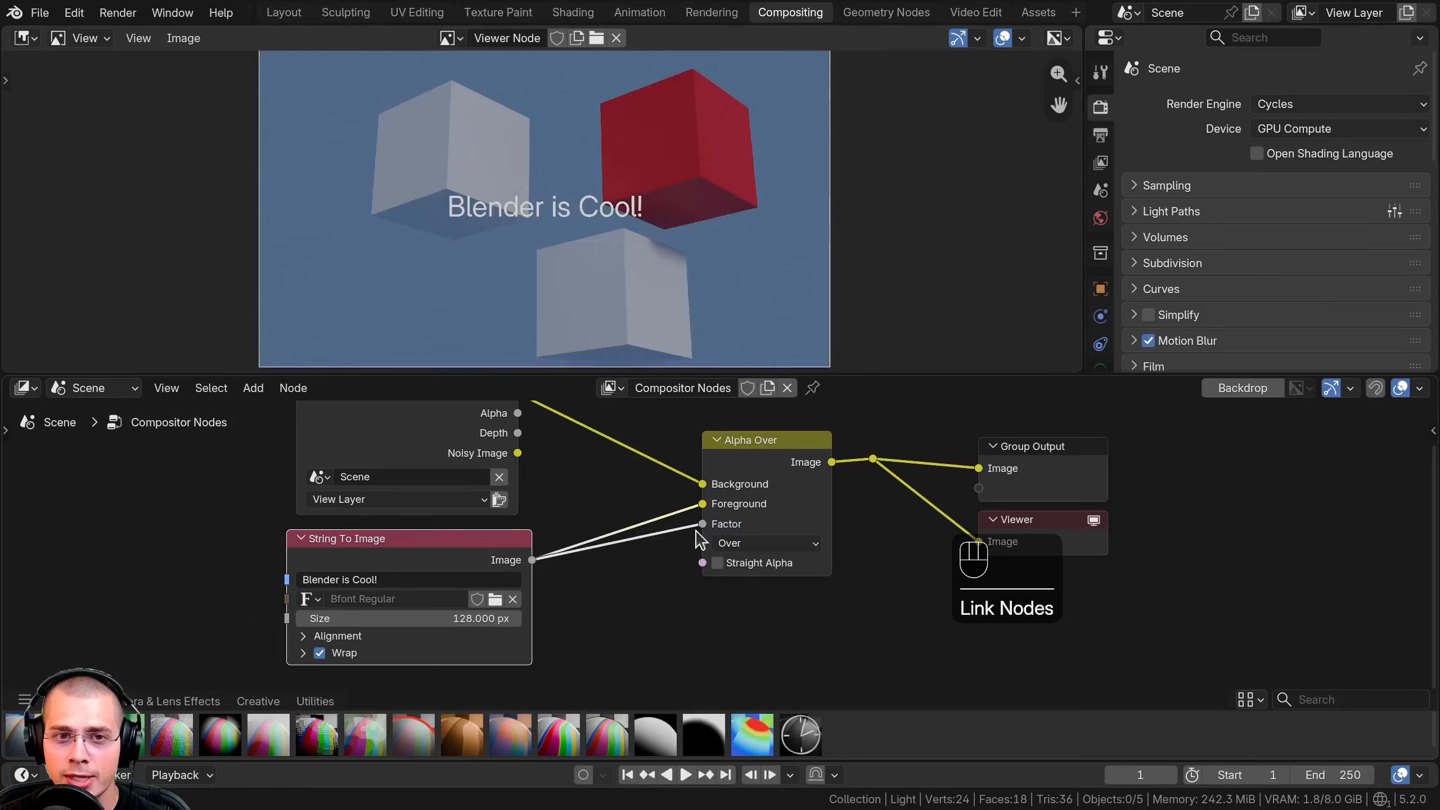
{"action": "scroll", "coordinate": [476, 198], "scroll_direction": "up", "scroll_amount": 7}
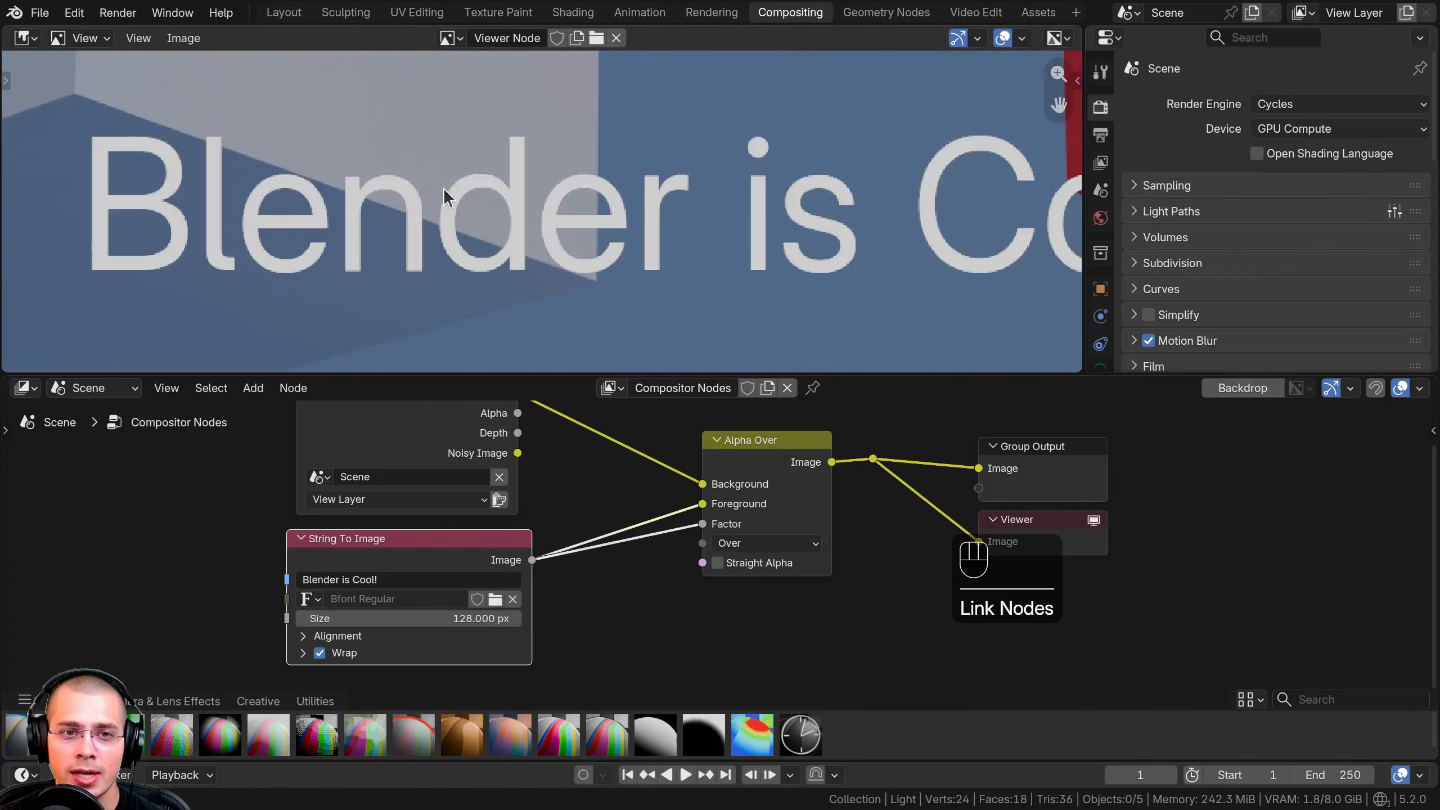
{"action": "scroll", "coordinate": [531, 184], "scroll_direction": "up", "scroll_amount": 3}
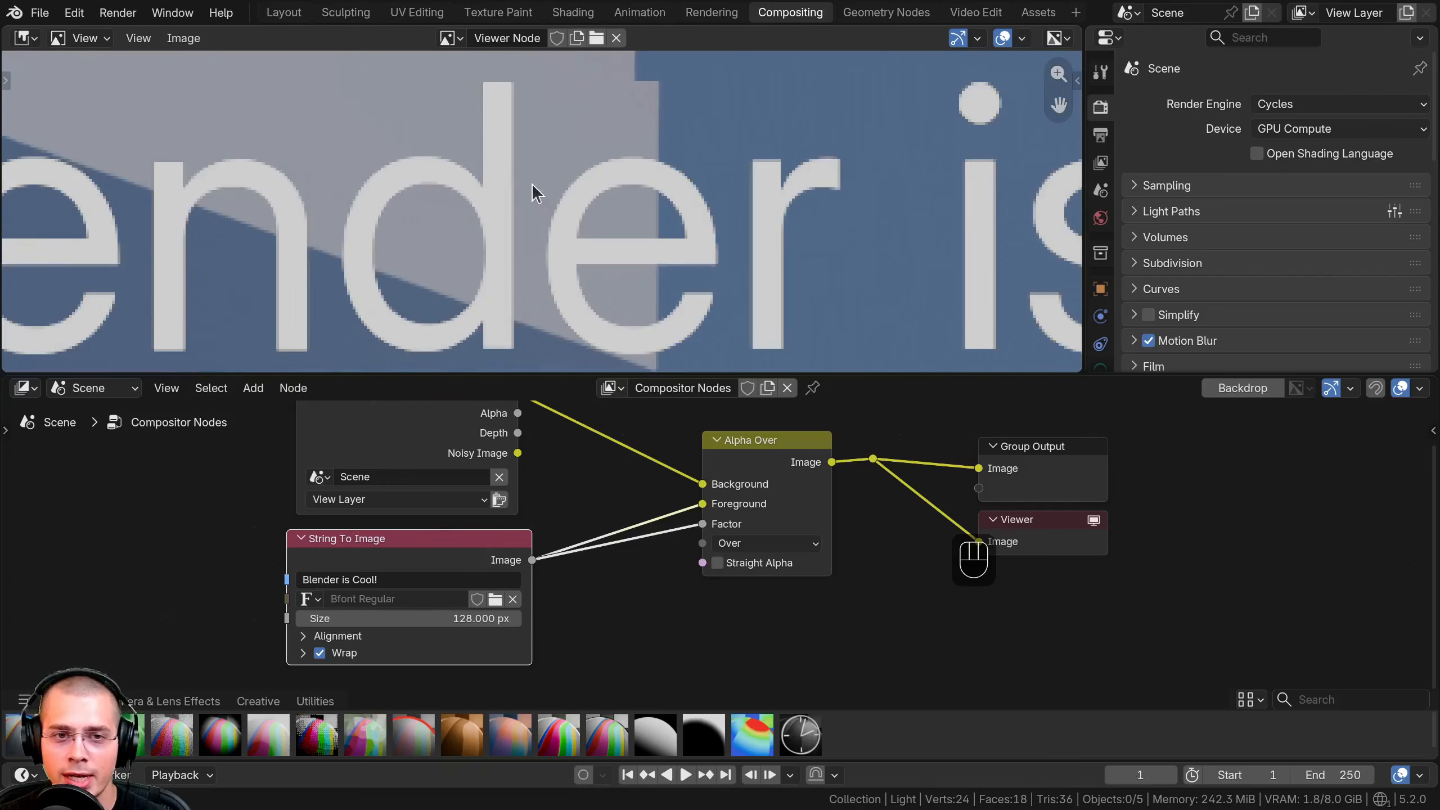
{"action": "scroll", "coordinate": [516, 328], "scroll_direction": "down", "scroll_amount": 8}
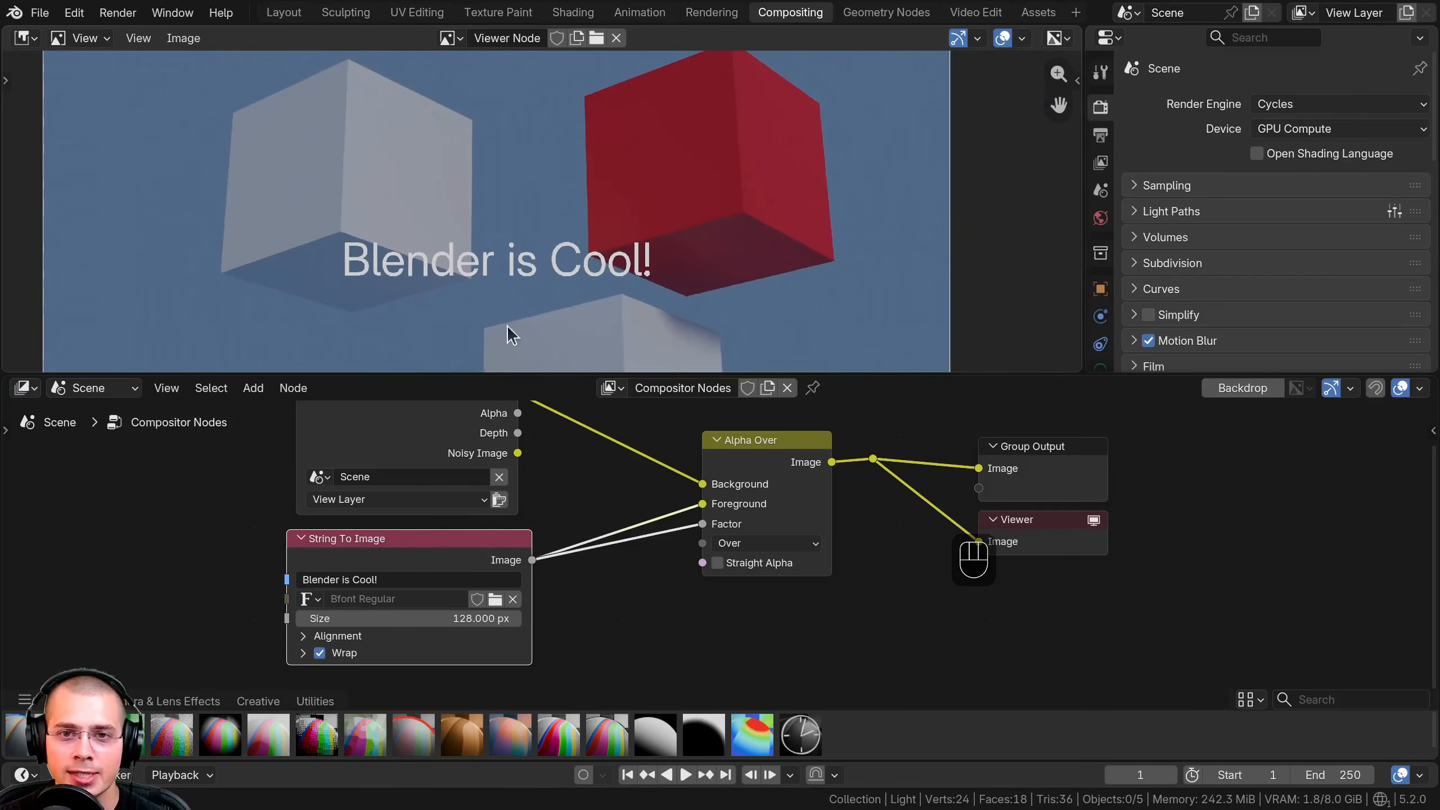
Position the Render Layers node directly above the String To Image node.
{"action": "middle_click_drag", "start_coordinate": [602, 553], "coordinate": [549, 635]}
{"action": "scroll", "coordinate": [559, 628], "scroll_direction": "up", "scroll_amount": 1}
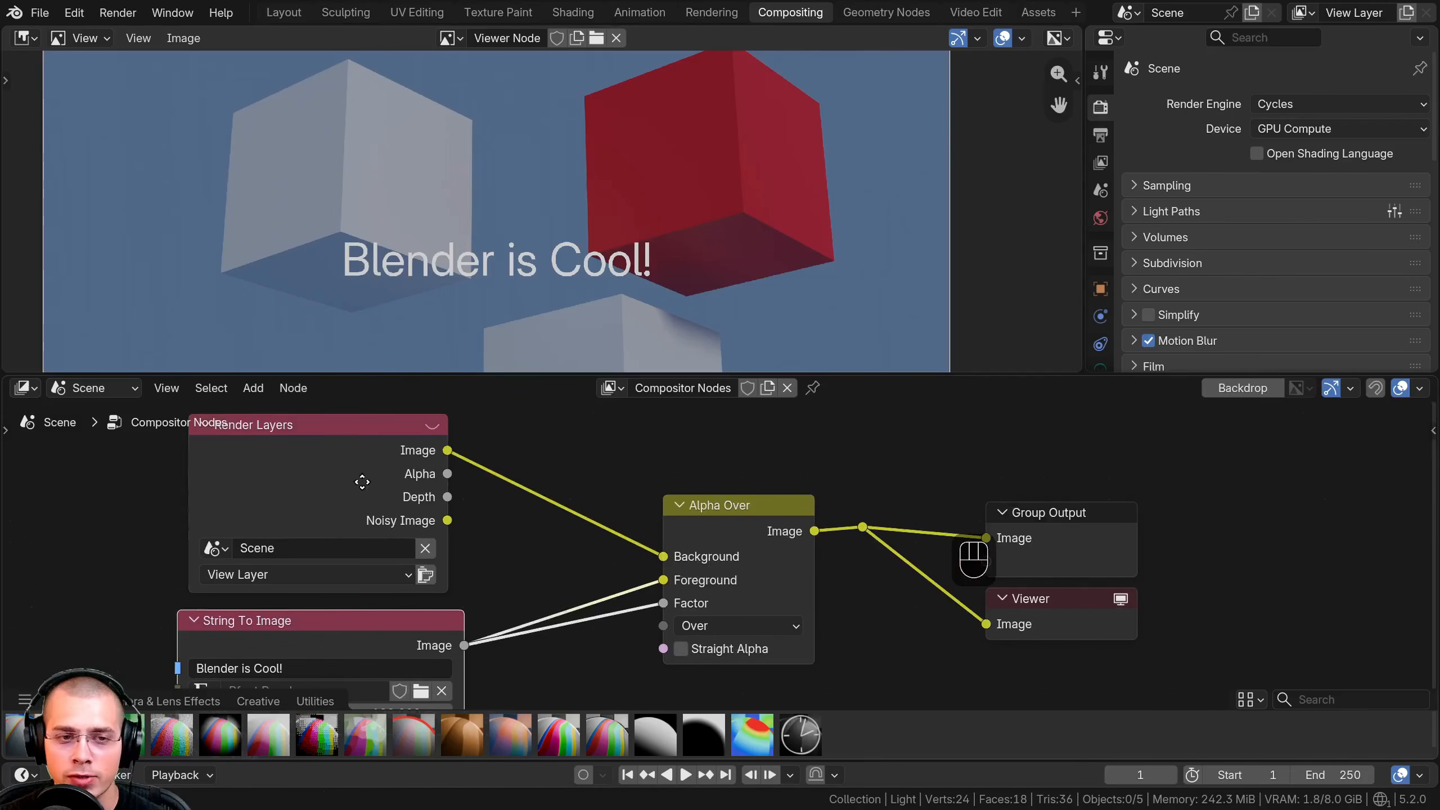
{"action": "left_click", "coordinate": [318, 477]}
{"action": "scroll", "coordinate": [447, 527], "scroll_direction": "down", "scroll_amount": 2}
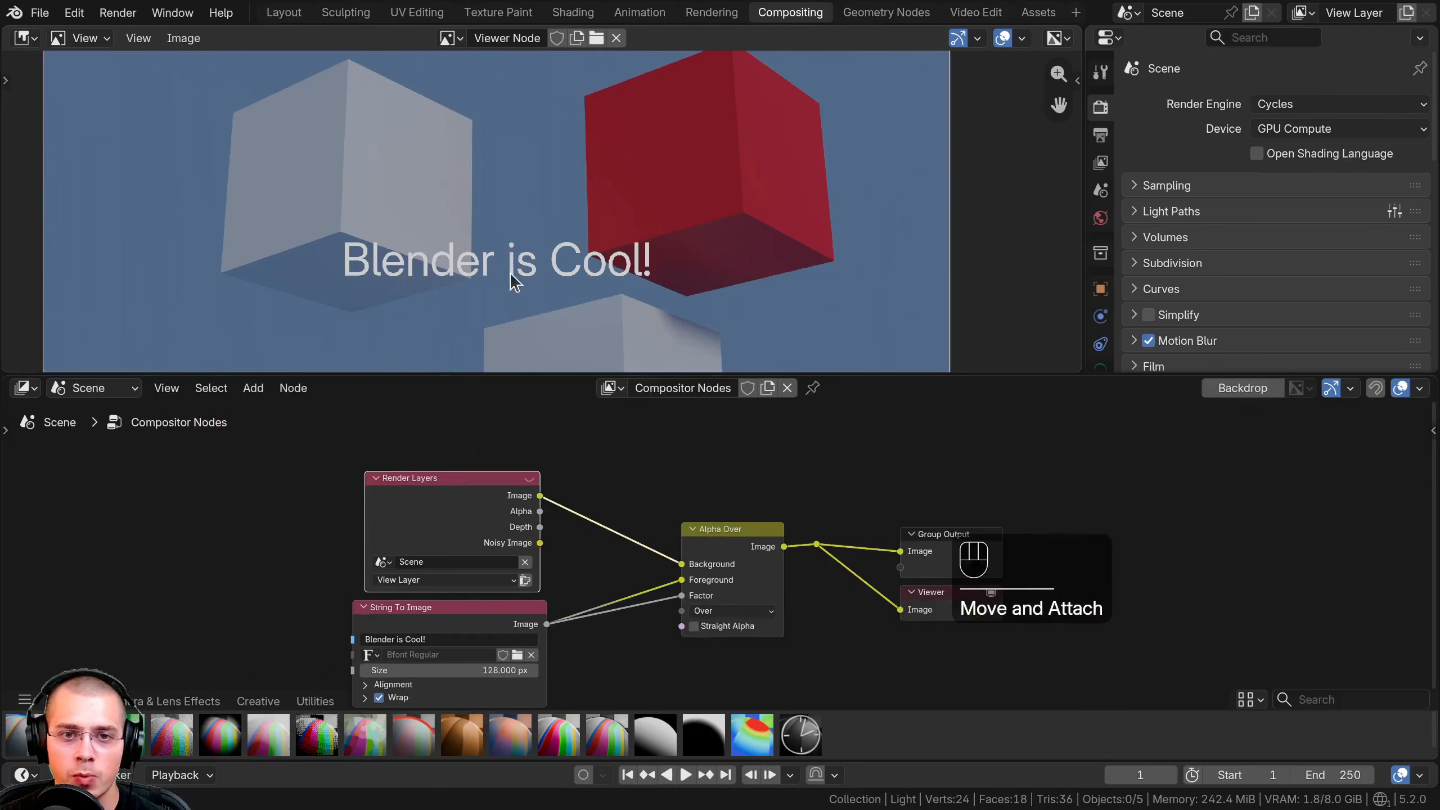
Load the Gunplay 3D font into the String To Image node and check the text over the render.
{"action": "scroll", "coordinate": [510, 273], "scroll_direction": "down", "scroll_amount": 3}
{"action": "middle_click_drag", "start_coordinate": [511, 273], "coordinate": [523, 221]}
{"action": "middle_click_drag", "start_coordinate": [436, 591], "coordinate": [478, 417]}
{"action": "middle_click_drag", "start_coordinate": [480, 581], "coordinate": [491, 568]}
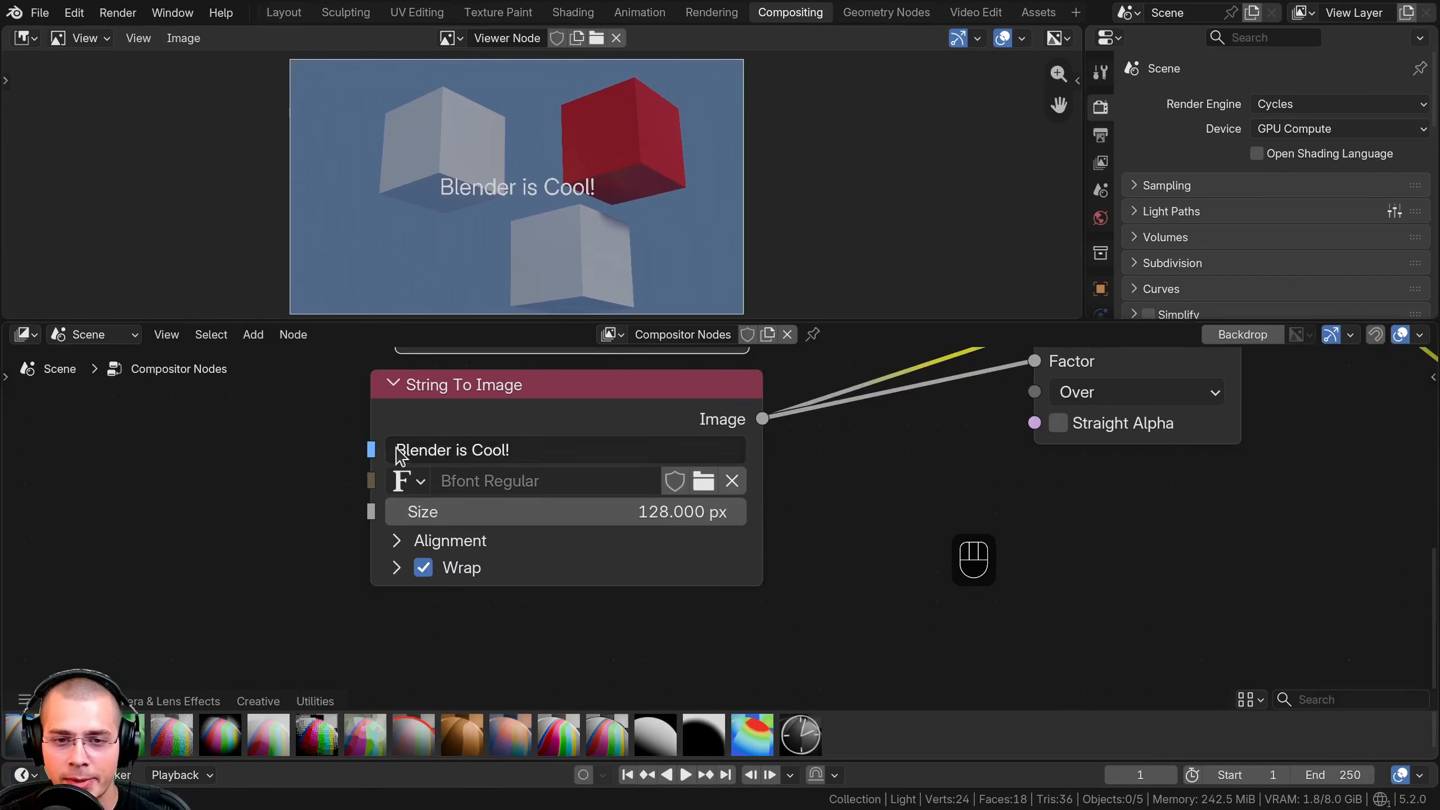
{"action": "left_click", "coordinate": [703, 482]}
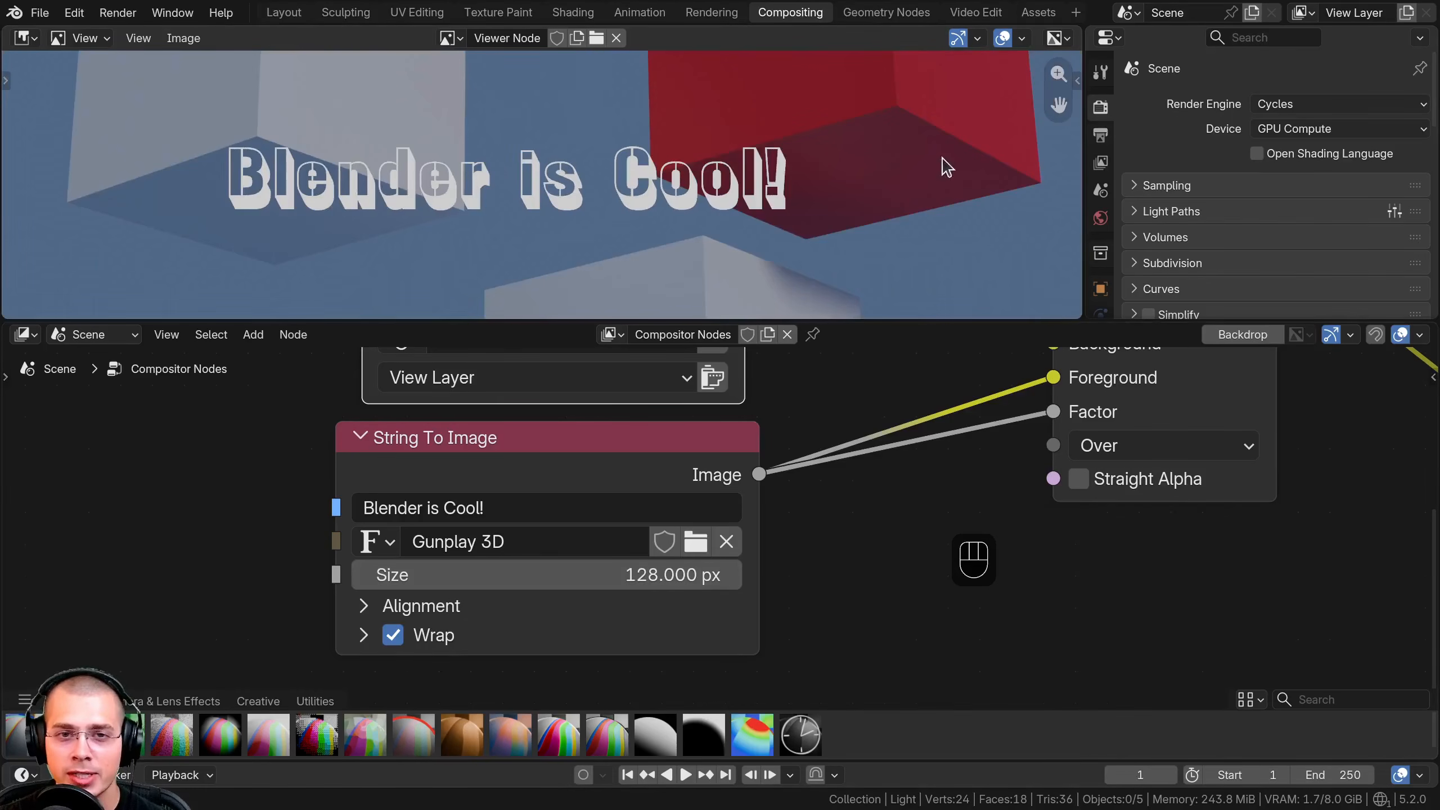
{"action": "scroll", "coordinate": [543, 145], "scroll_direction": "down", "scroll_amount": 5}
{"action": "scroll", "coordinate": [491, 561], "scroll_direction": "down", "scroll_amount": 5}
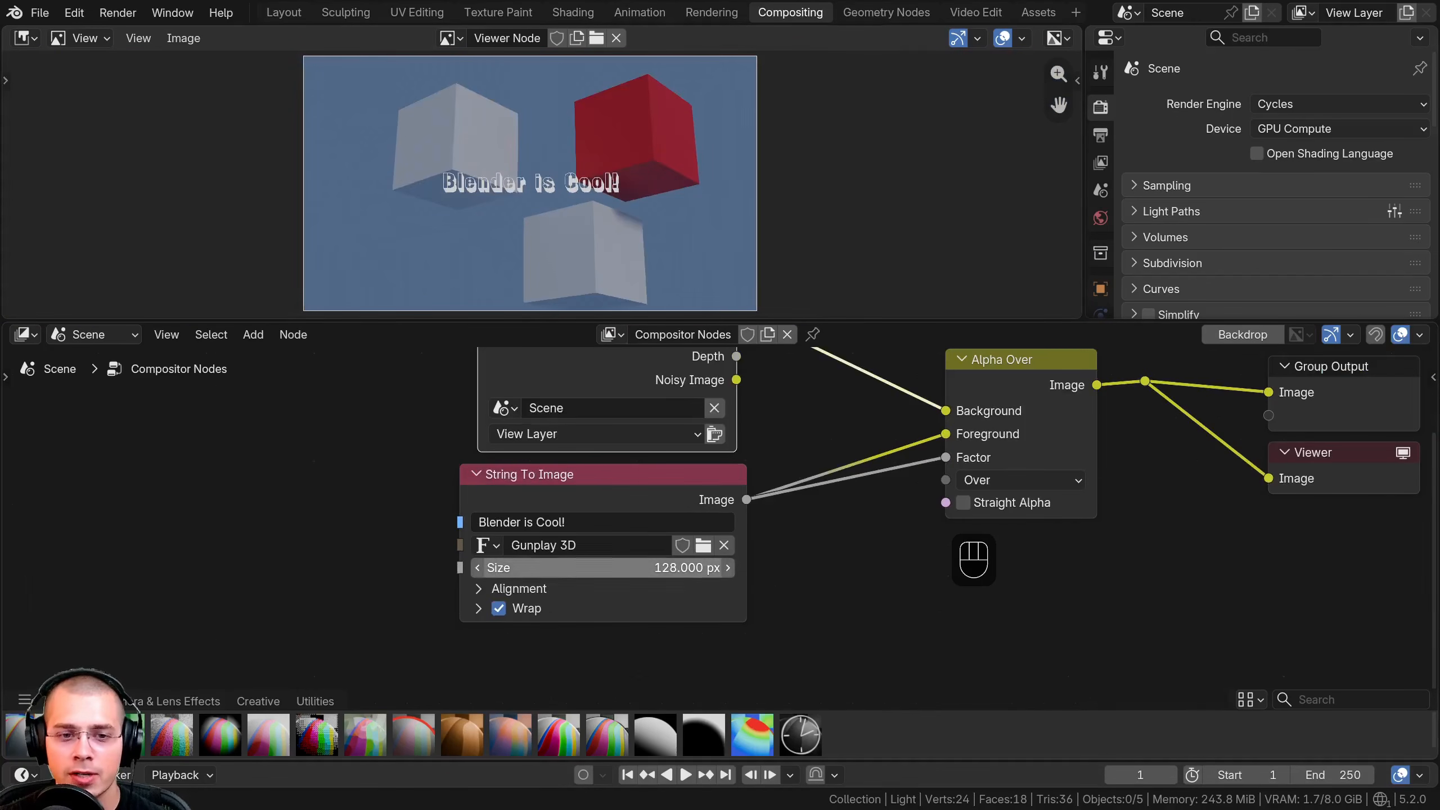
Set the String To Image text size to 307.6 px and expand the node's Alignment and Wrap settings.
{"action": "left_click_drag", "start_coordinate": [584, 569], "coordinate": [728, 568]}
{"action": "left_click_drag", "start_coordinate": [586, 564], "coordinate": [593, 564]}
{"action": "middle_click_drag", "start_coordinate": [569, 563], "coordinate": [557, 530]}
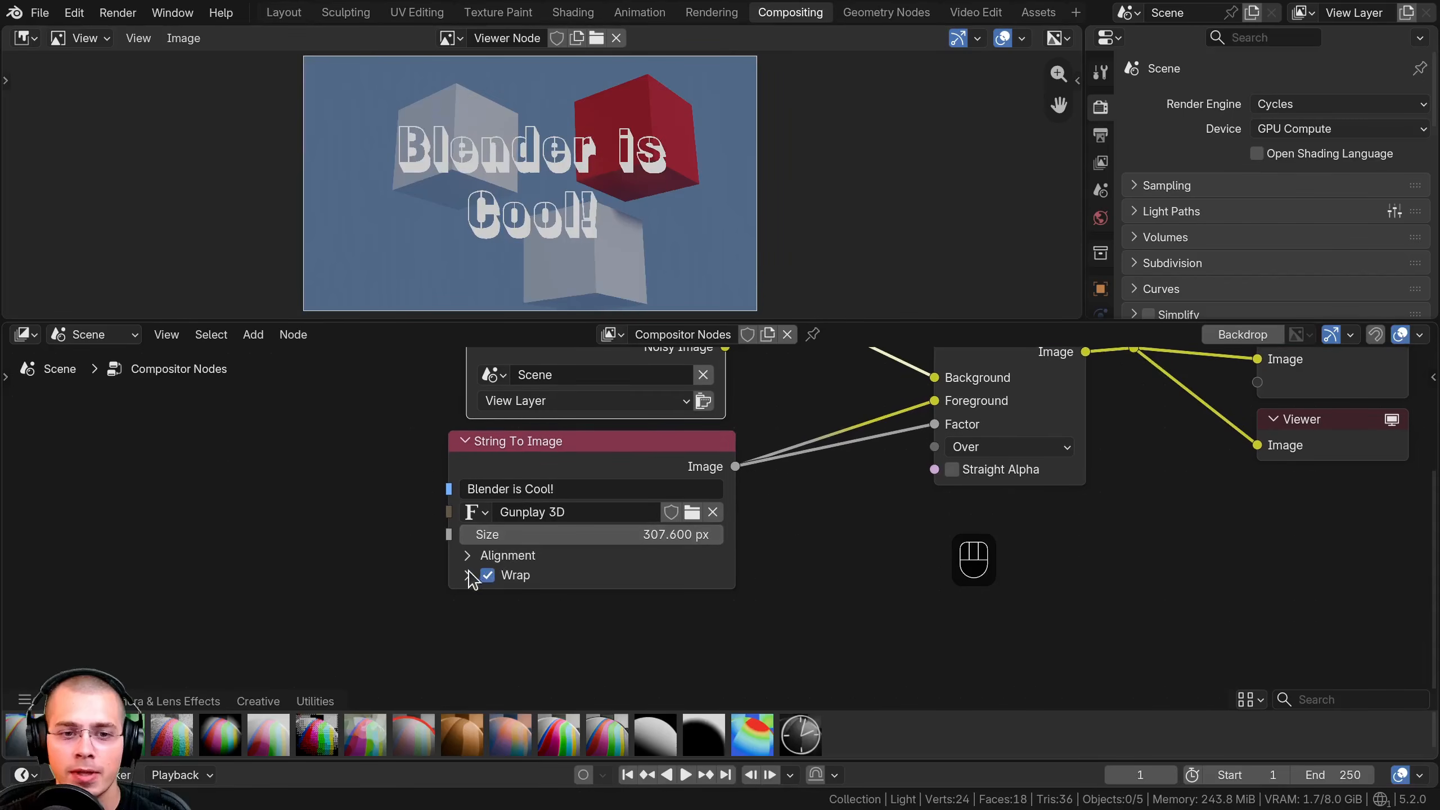
{"action": "left_click", "coordinate": [470, 573]}
{"action": "left_click", "coordinate": [469, 556]}
{"action": "middle_click_drag", "start_coordinate": [461, 620], "coordinate": [452, 557]}
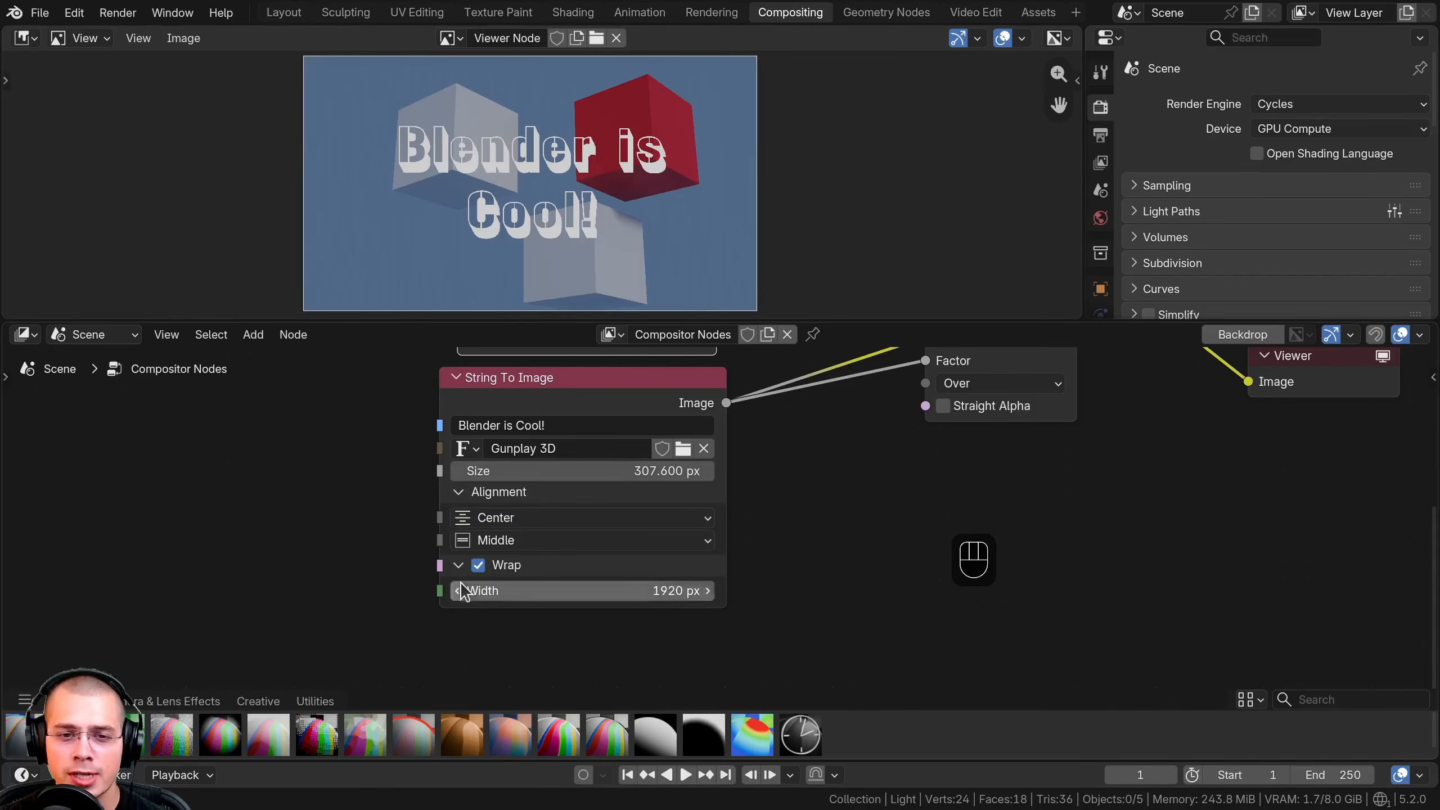
Try the Left horizontal alignment on the text, restore Center, and review the vertical alignment options.
{"action": "left_click", "coordinate": [508, 518]}
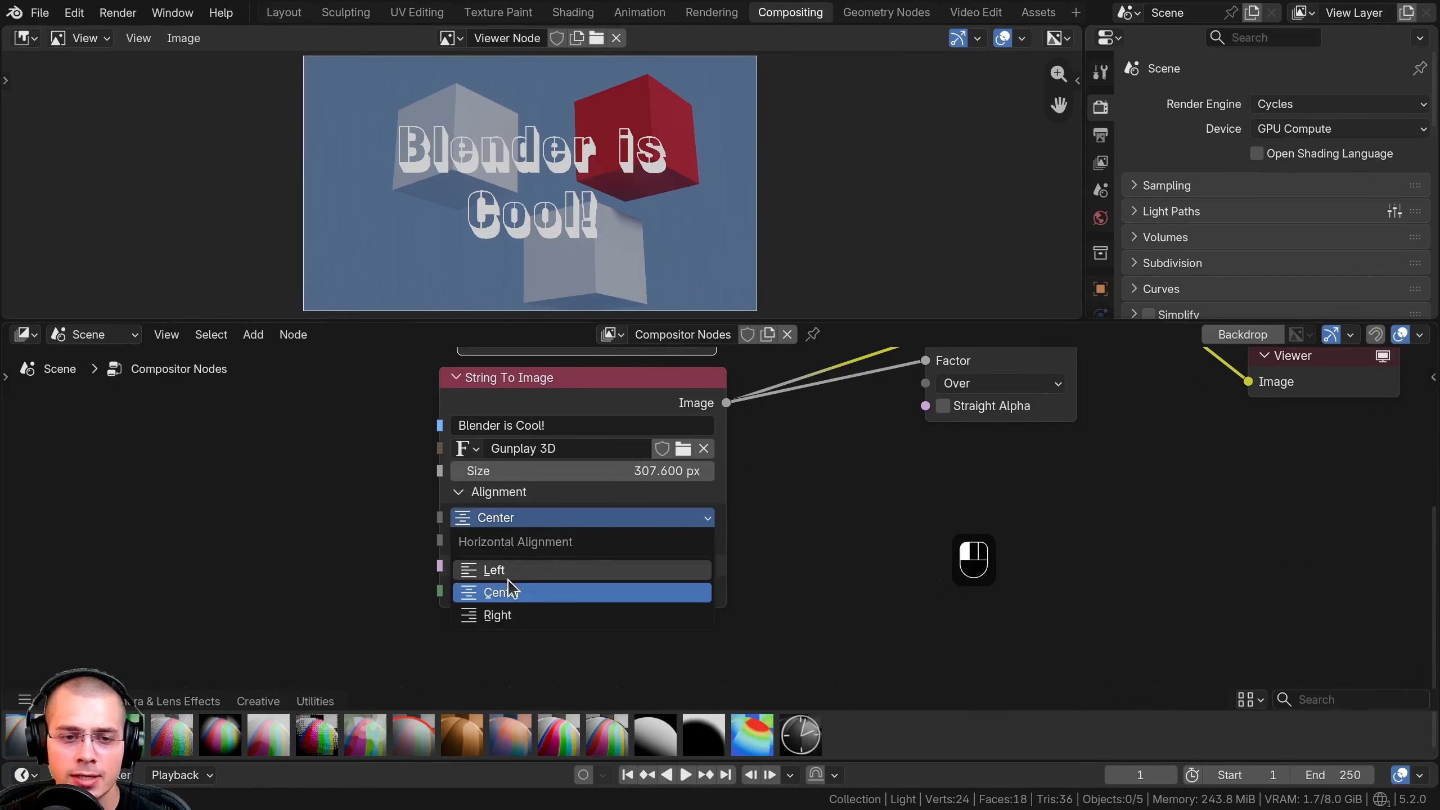
{"action": "left_click", "coordinate": [509, 572]}
{"action": "left_click", "coordinate": [517, 523]}
{"action": "left_click", "coordinate": [513, 595]}
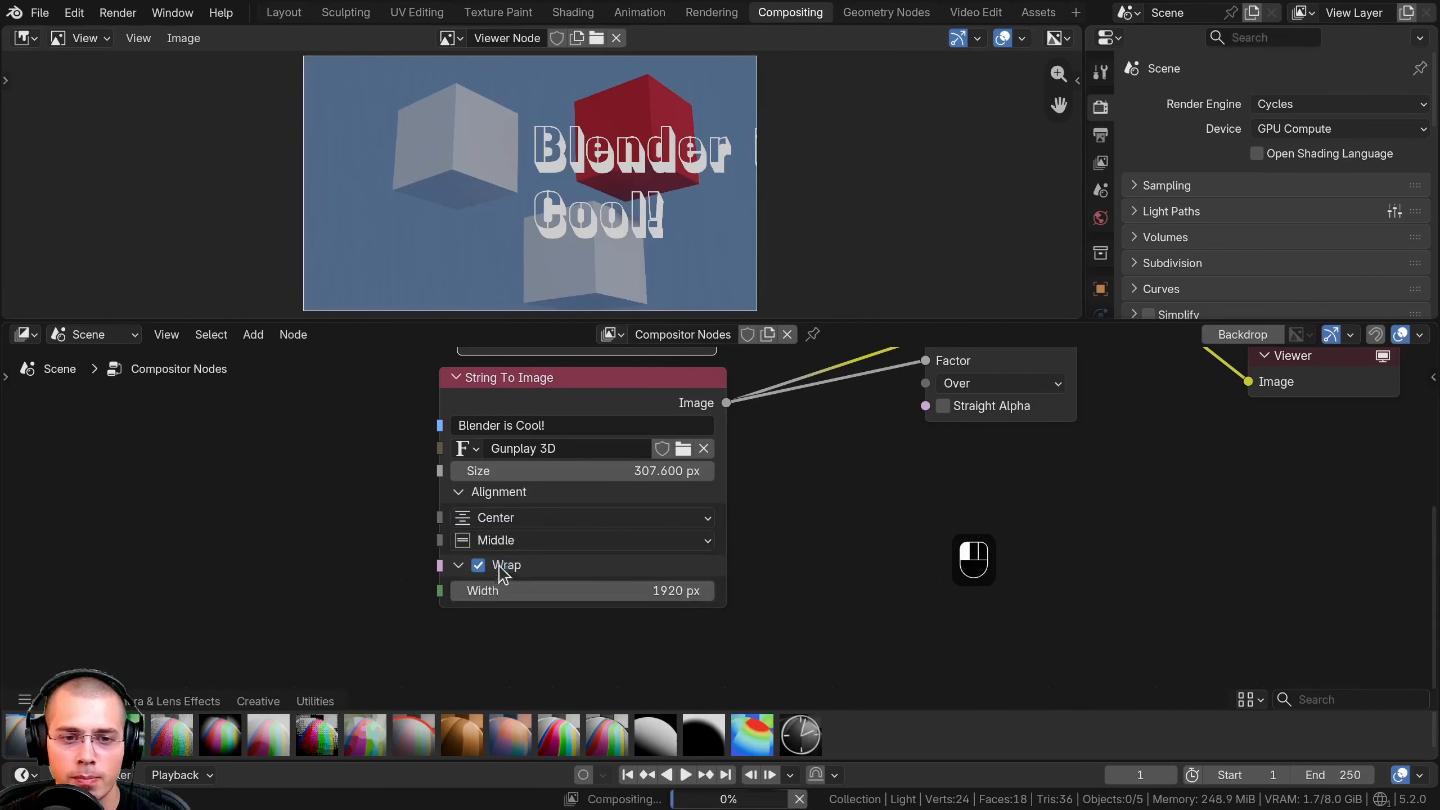
{"action": "left_click", "coordinate": [504, 544]}
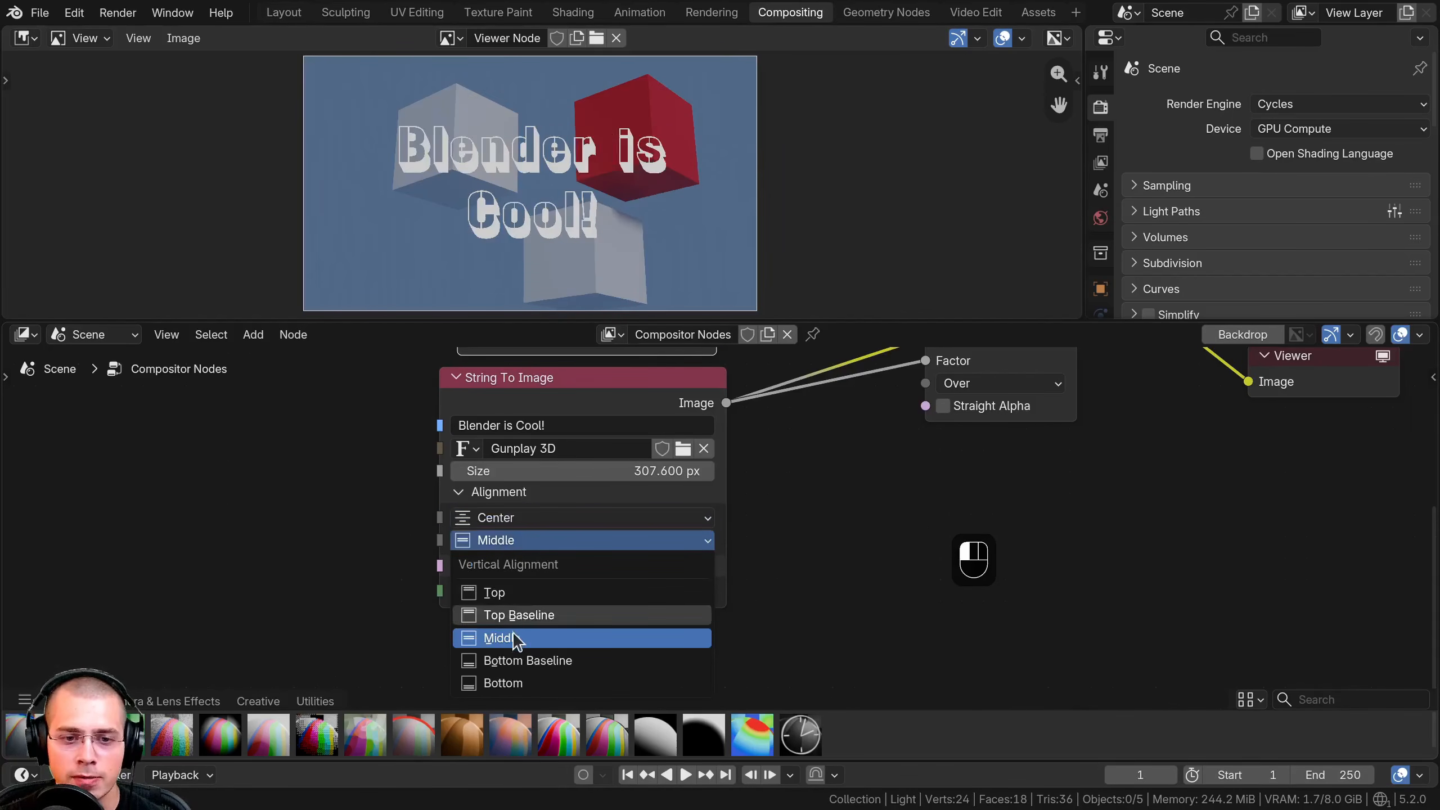
Reduce the text size to 167.1 px and test wrap widths of 653 px, 166 px and finally 1810 px.
{"action": "left_click_drag", "start_coordinate": [569, 593], "coordinate": [569, 593]}
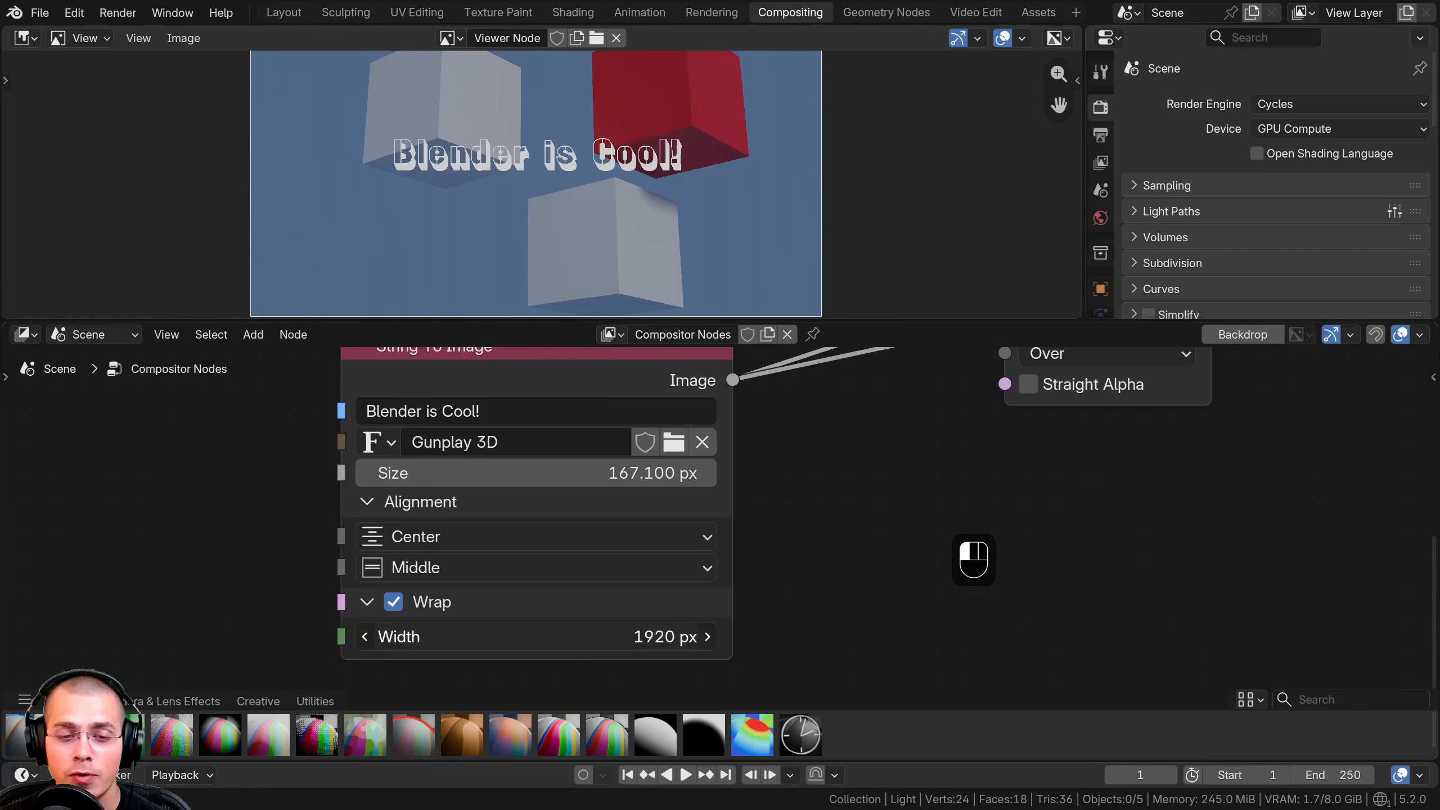
{"action": "left_click_drag", "start_coordinate": [535, 637], "coordinate": [397, 637]}
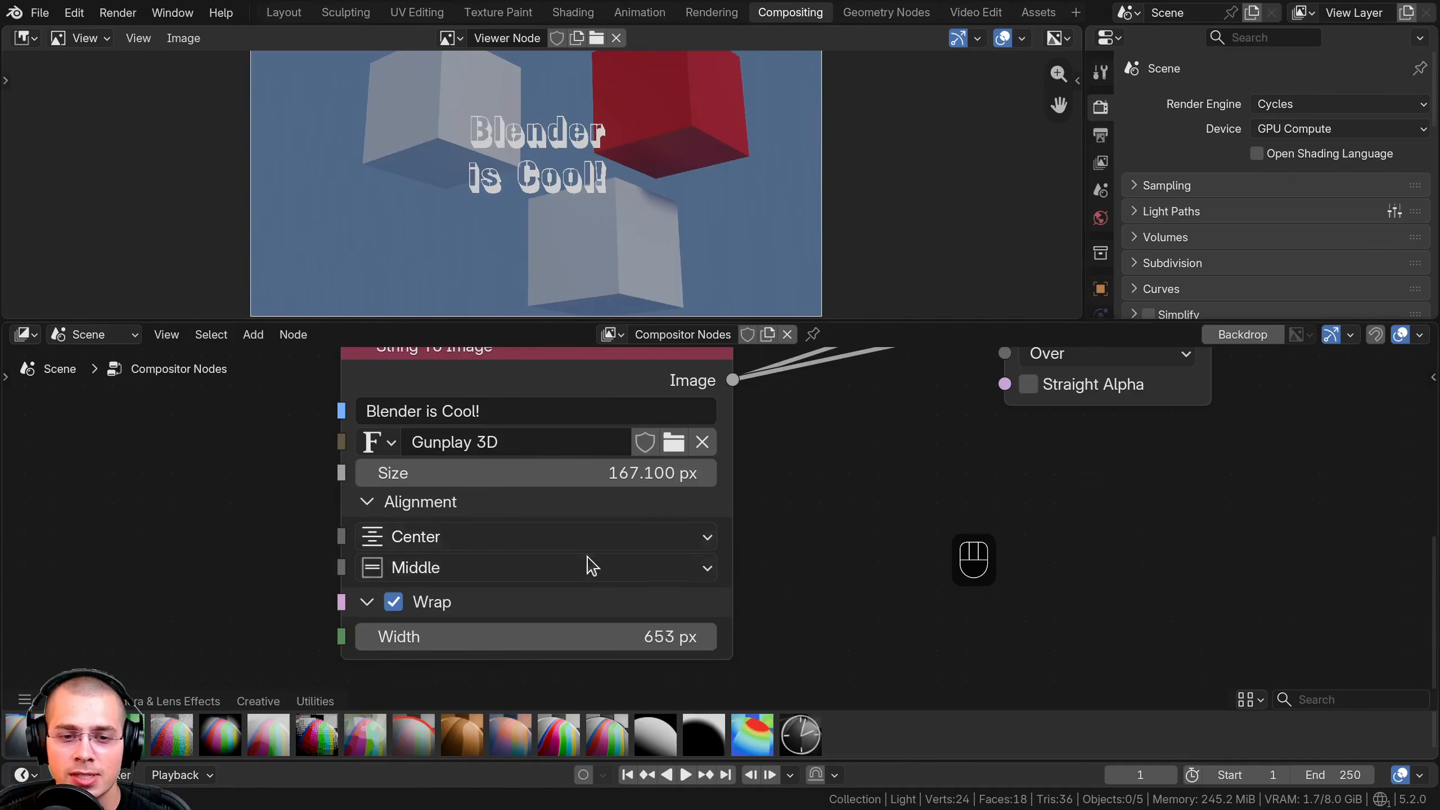
{"action": "left_click_drag", "start_coordinate": [604, 637], "coordinate": [510, 637]}
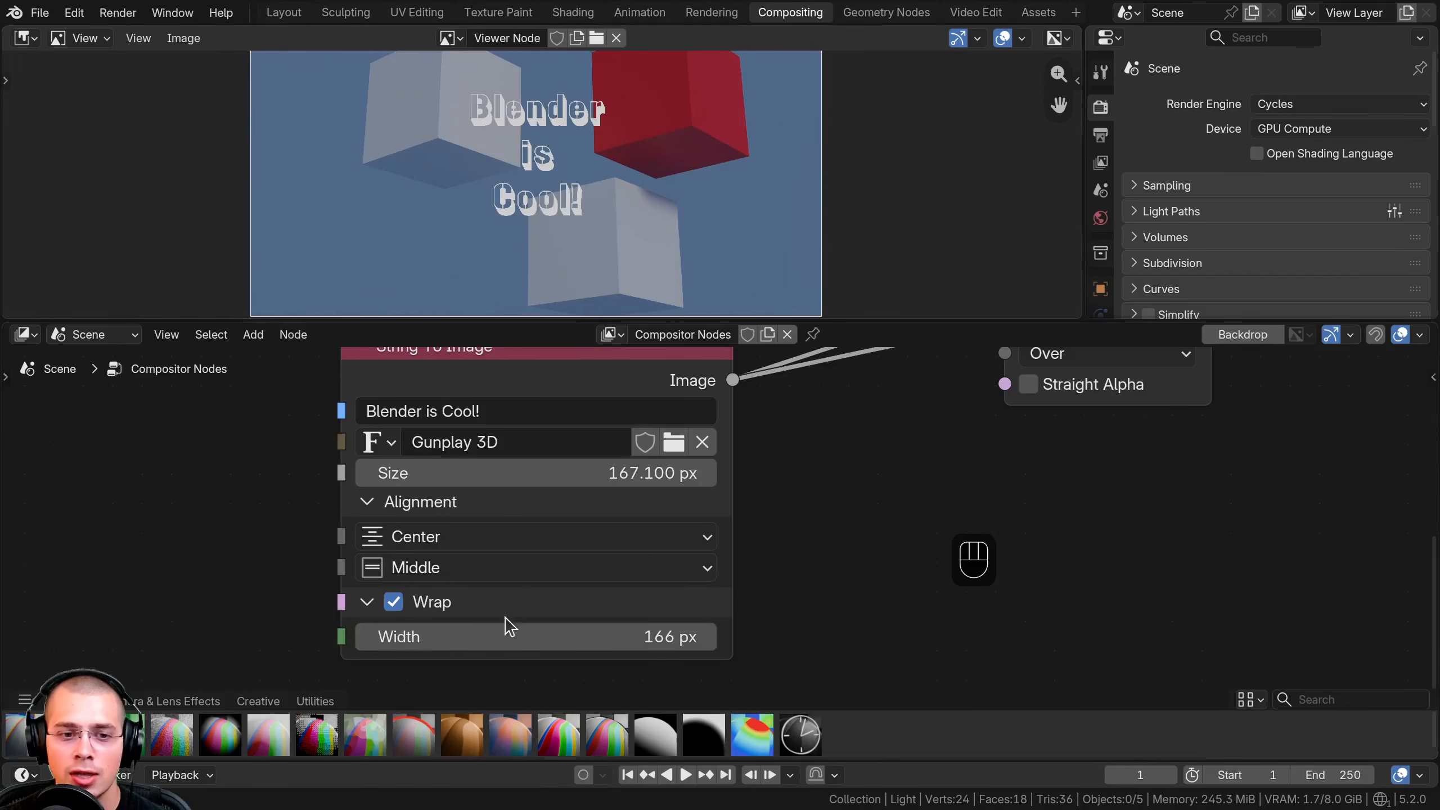
{"action": "left_click_drag", "start_coordinate": [505, 618], "coordinate": [518, 393]}
Examine the text over the render up close and shift the String To Image node slightly.
{"action": "scroll", "coordinate": [518, 386], "scroll_direction": "up", "scroll_amount": 3}
{"action": "scroll", "coordinate": [515, 147], "scroll_direction": "up", "scroll_amount": 5}
{"action": "scroll", "coordinate": [552, 199], "scroll_direction": "down", "scroll_amount": 1}
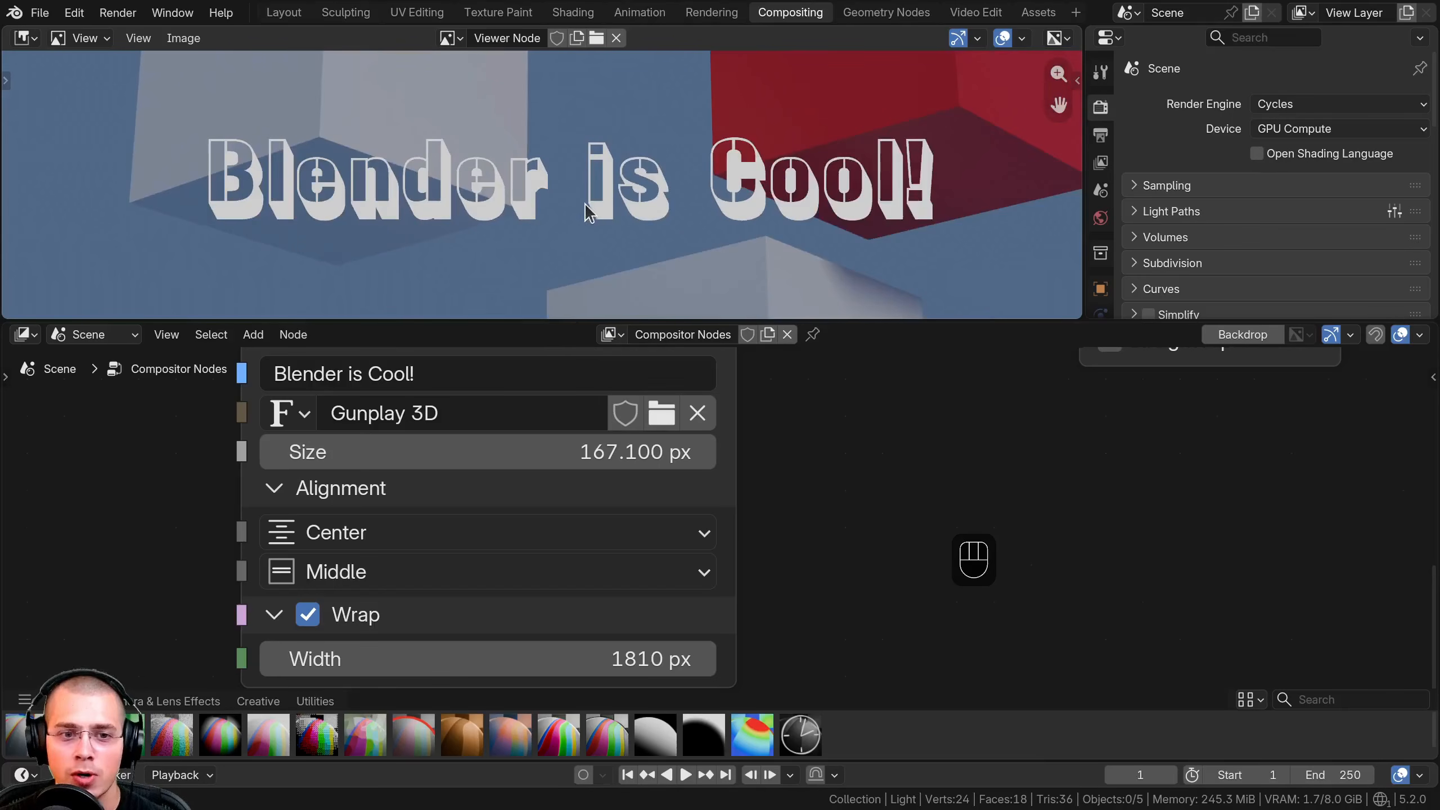
{"action": "mouse_move", "coordinate": [517, 473]}
{"action": "left_mouse_down"}
{"action": "mouse_move", "coordinate": [576, 557]}
{"action": "mouse_move", "coordinate": [579, 492]}
{"action": "mouse_move", "coordinate": [522, 497]}
{"action": "left_mouse_up"}
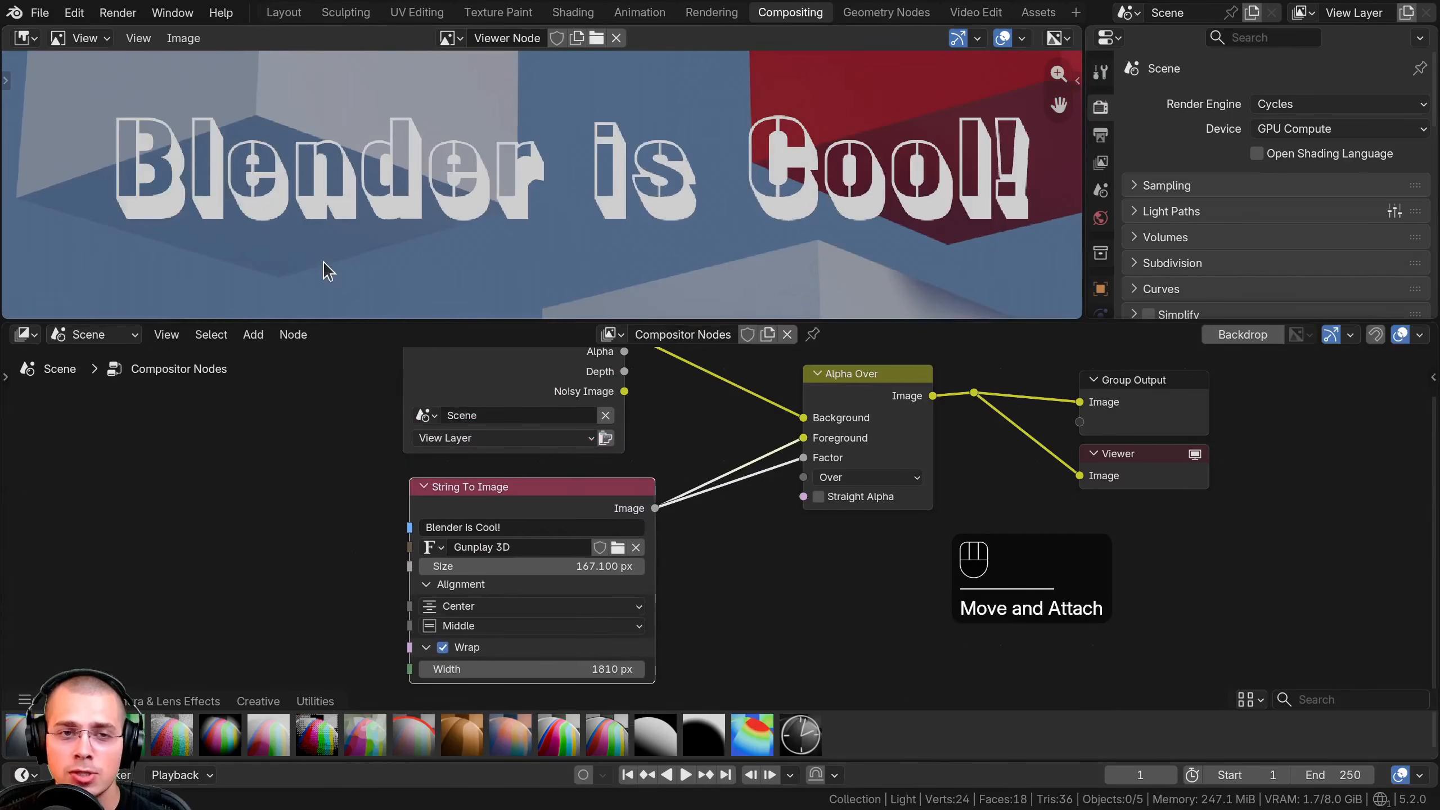
{"action": "scroll", "coordinate": [373, 229], "scroll_direction": "down", "scroll_amount": 2}
{"action": "scroll", "coordinate": [498, 503], "scroll_direction": "up", "scroll_amount": 2}
{"action": "scroll", "coordinate": [495, 194], "scroll_direction": "up", "scroll_amount": 1}
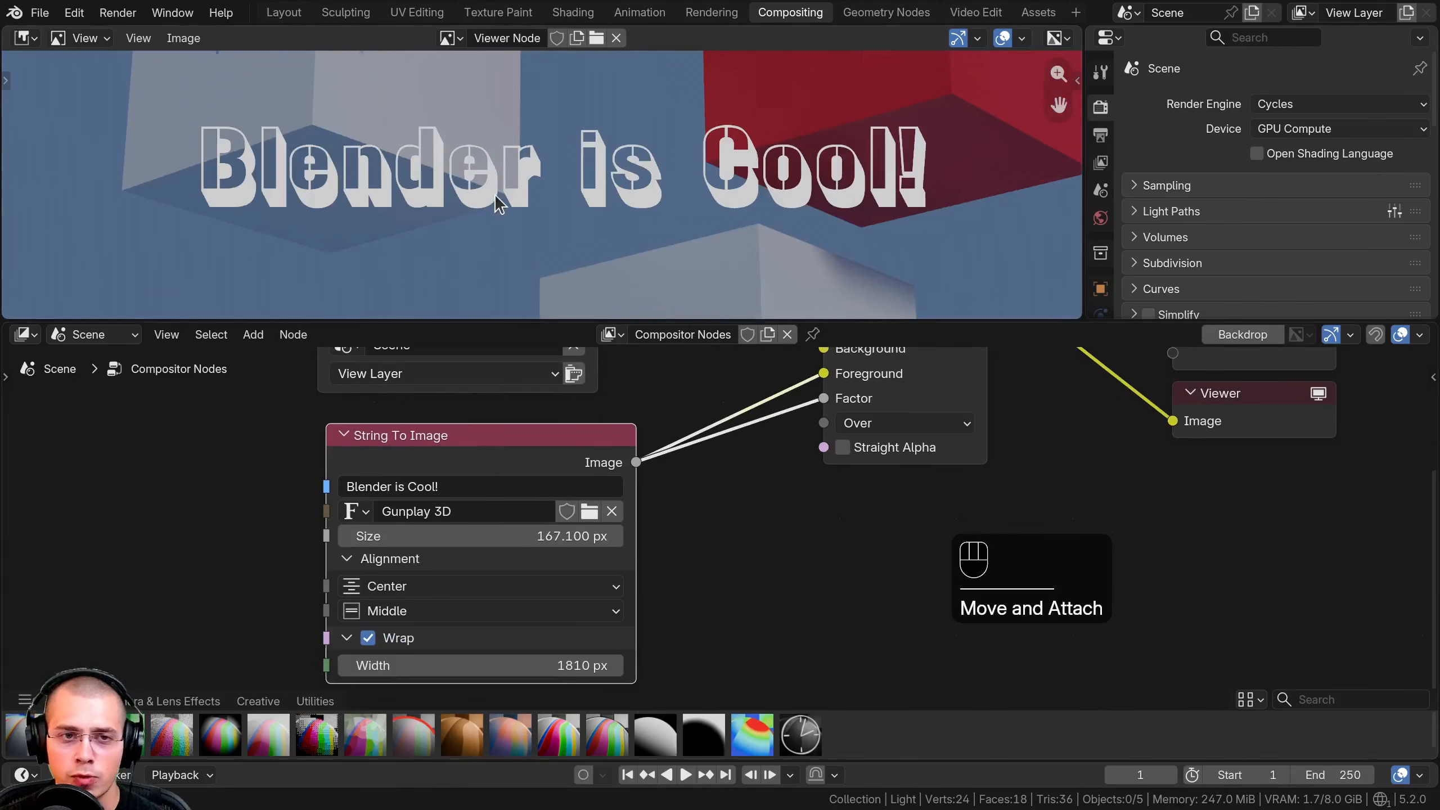
{"action": "scroll", "coordinate": [440, 525], "scroll_direction": "down", "scroll_amount": 1}
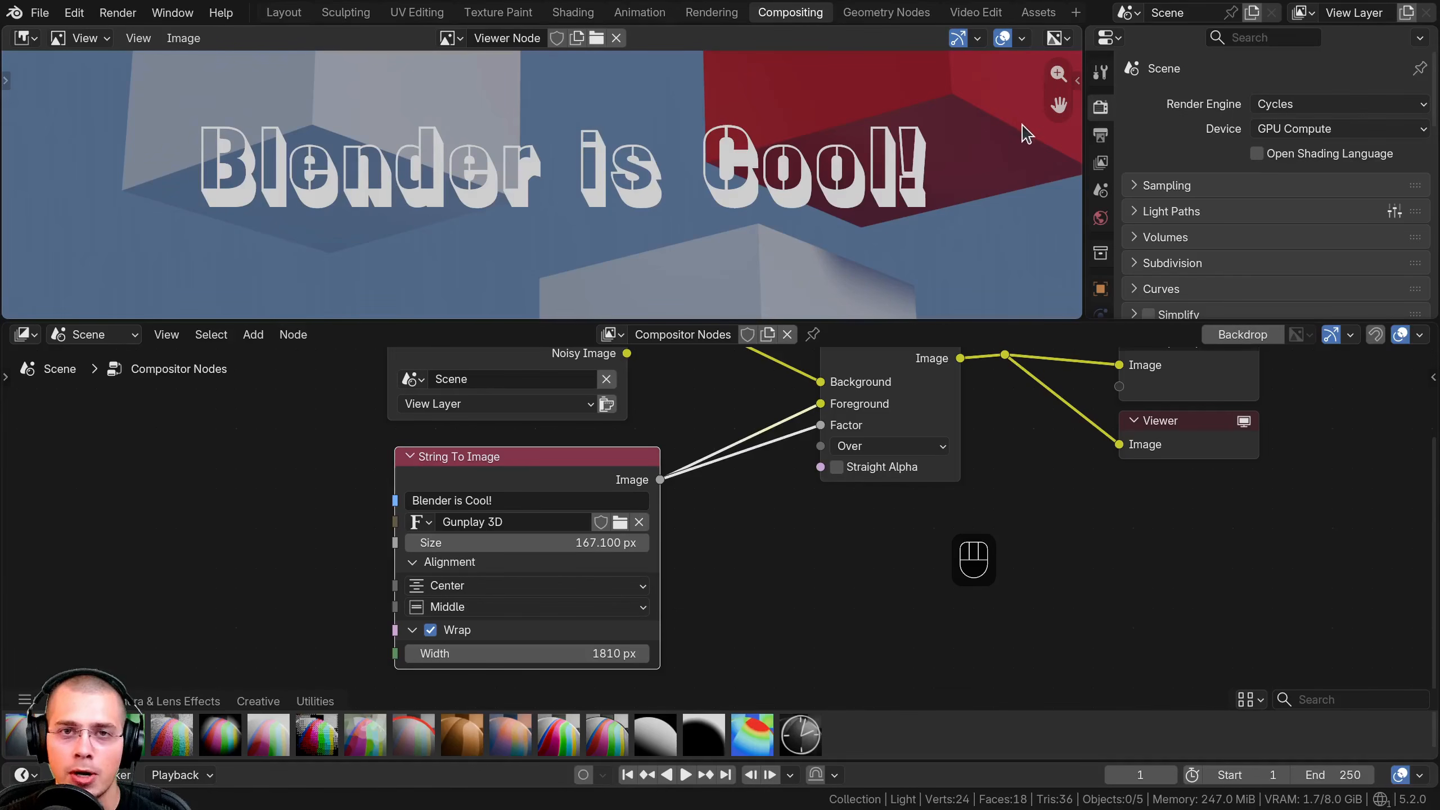
{"action": "scroll", "coordinate": [636, 194], "scroll_direction": "up", "scroll_amount": 1}
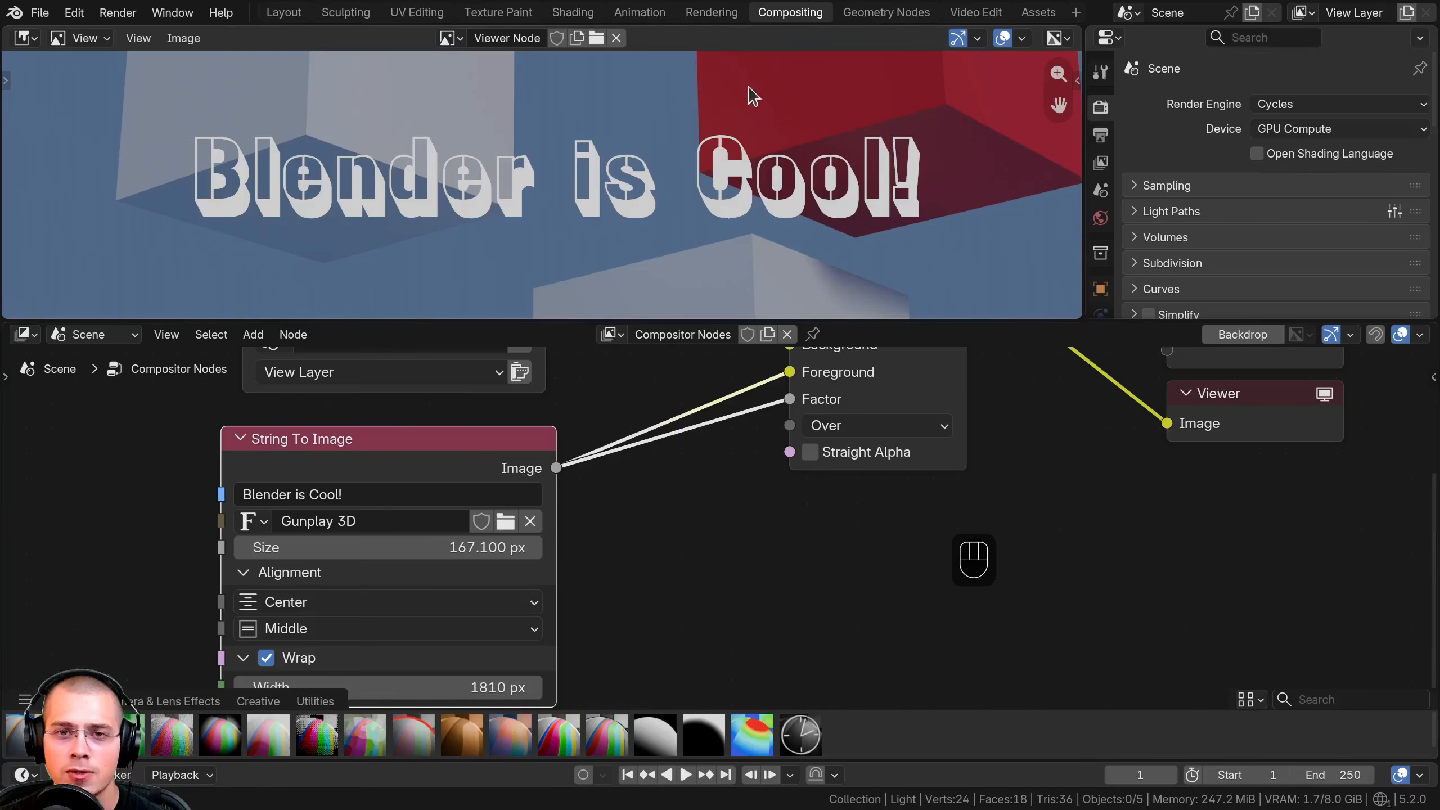
Dissolve the Alpha Over and String To Image nodes so that Render Layers links straight to the Group Output and Viewer.
{"action": "scroll", "coordinate": [591, 446], "scroll_direction": "down", "scroll_amount": 2}
{"action": "middle_click_drag", "start_coordinate": [640, 467], "coordinate": [601, 566]}
{"action": "left_click_drag", "start_coordinate": [815, 446], "coordinate": [838, 440]}
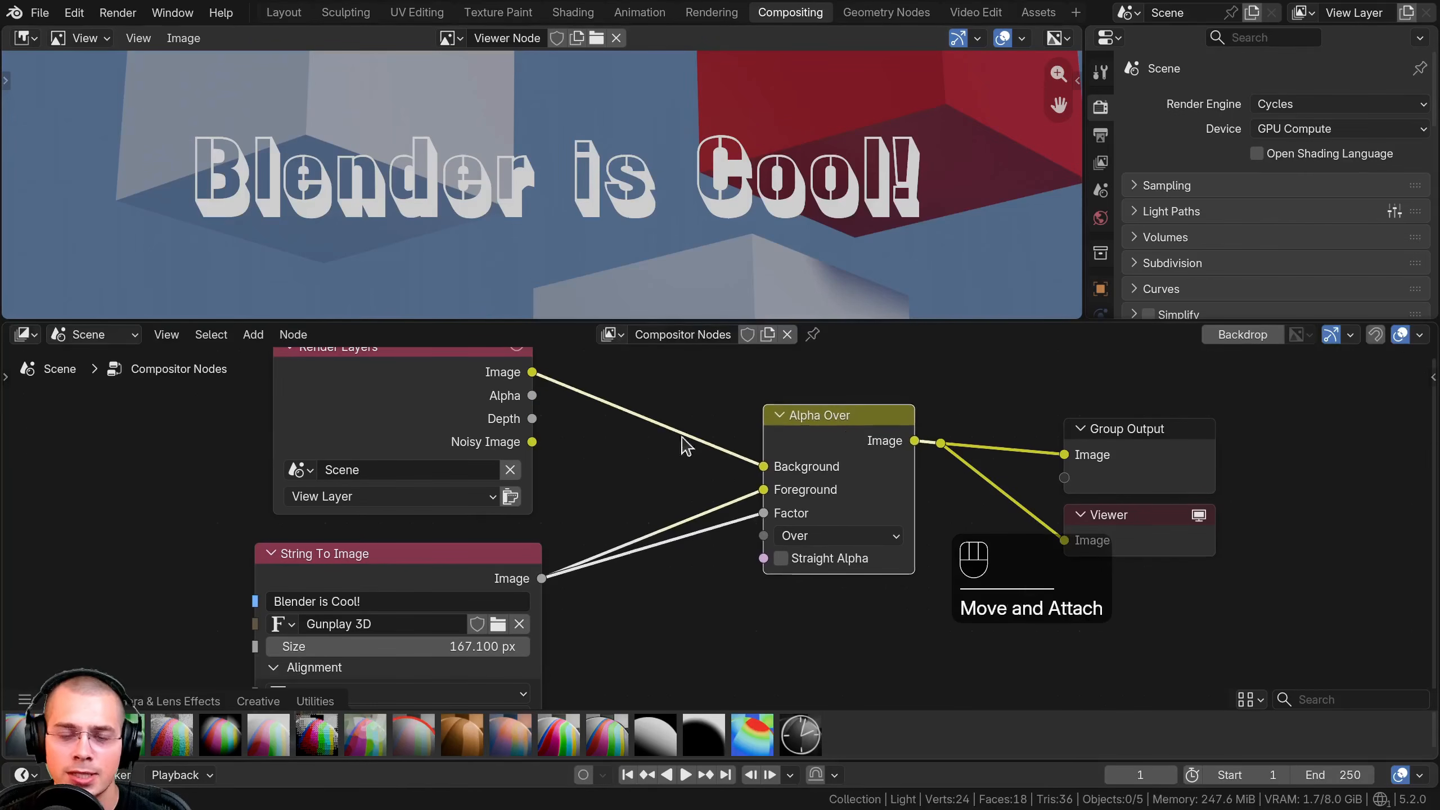
{"action": "scroll", "coordinate": [487, 198], "scroll_direction": "down", "scroll_amount": 4}
{"action": "left_click_drag", "start_coordinate": [483, 557], "coordinate": [498, 557]}
{"action": "key", "text": "ctrl+x"}
{"action": "key", "text": "ctrl+x"}
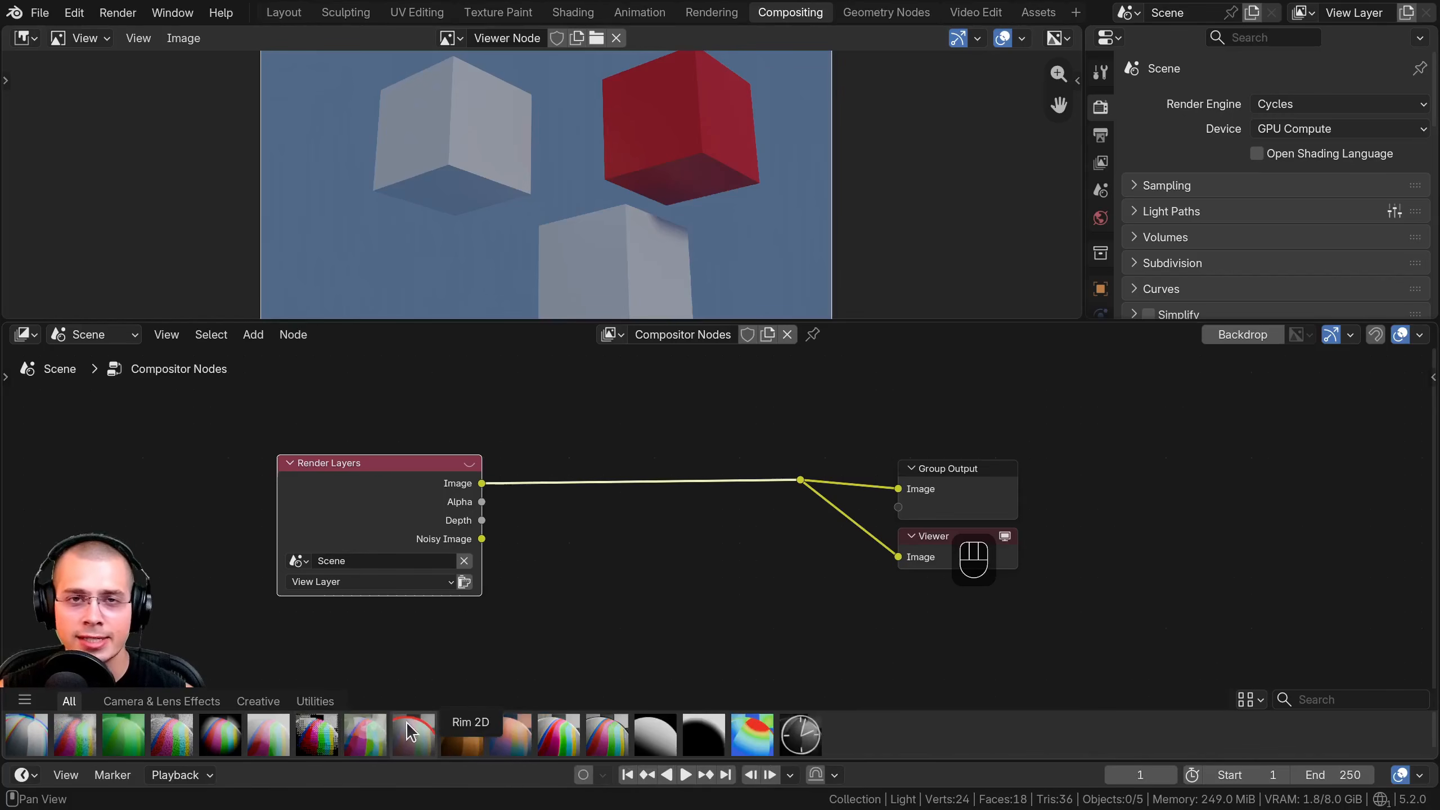
{"action": "middle_click_drag", "start_coordinate": [507, 581], "coordinate": [494, 577]}
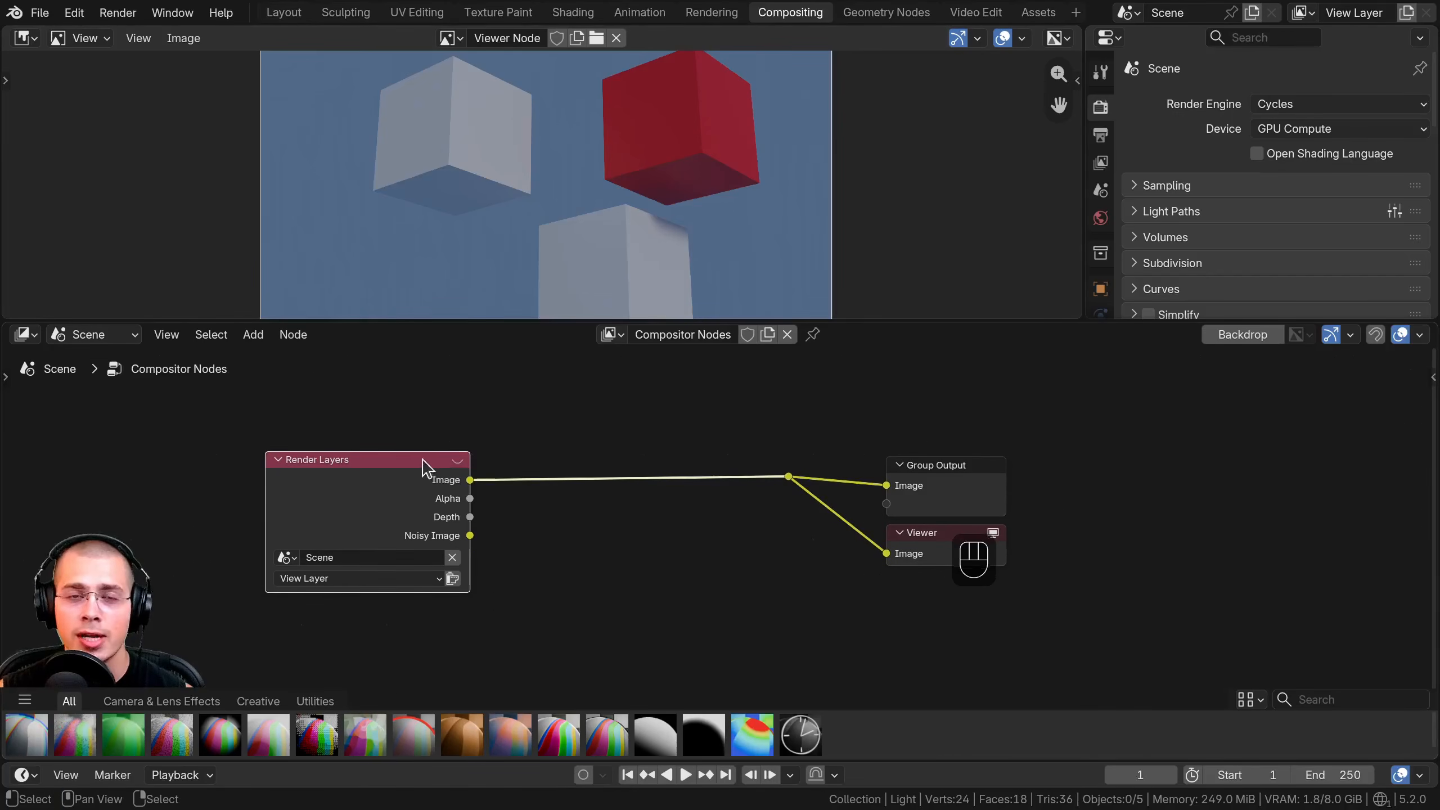
{"action": "left_click_drag", "start_coordinate": [423, 460], "coordinate": [431, 458]}
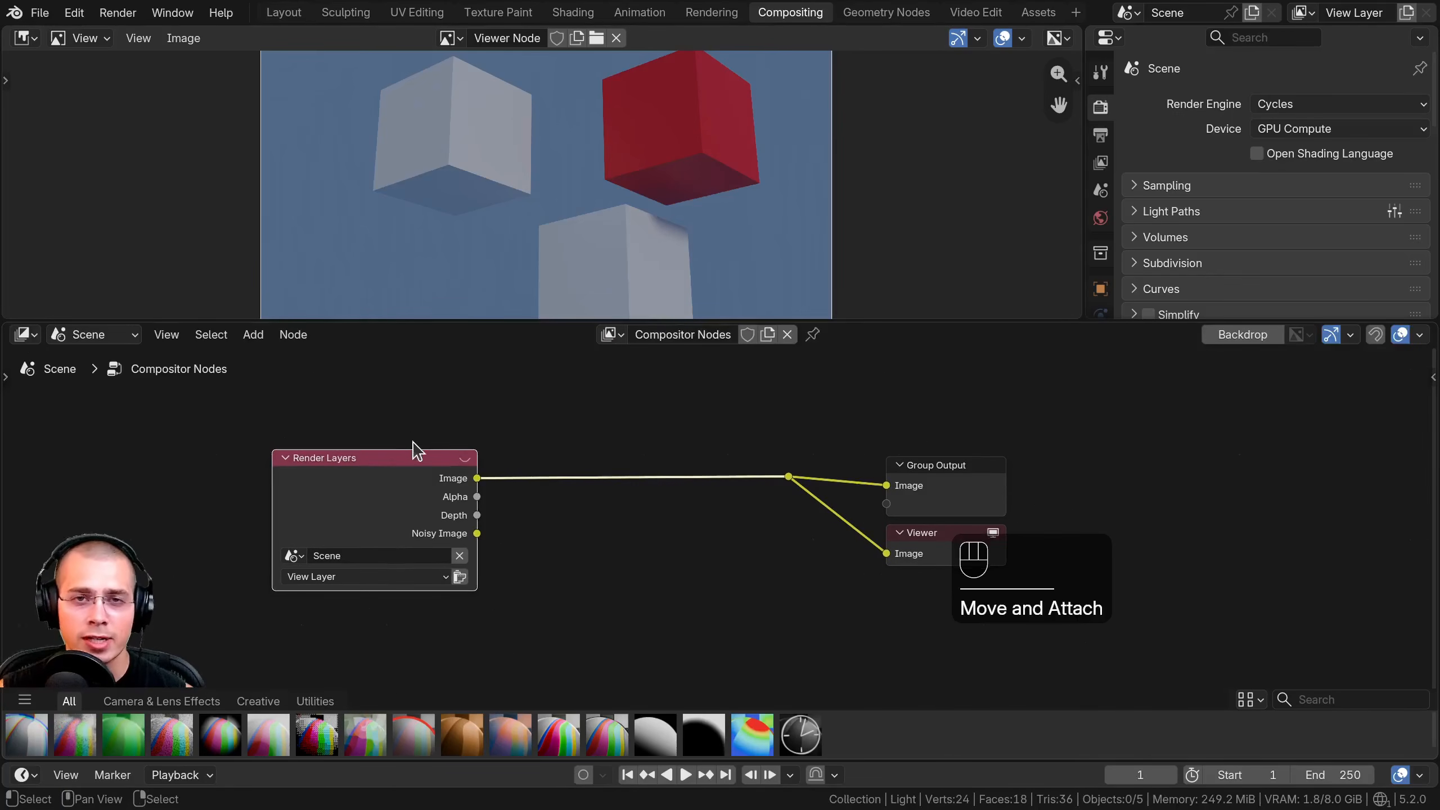
Open the system preferences, turn Allow Online Access off and back on, and close the preferences.
{"action": "left_click", "coordinate": [74, 12]}
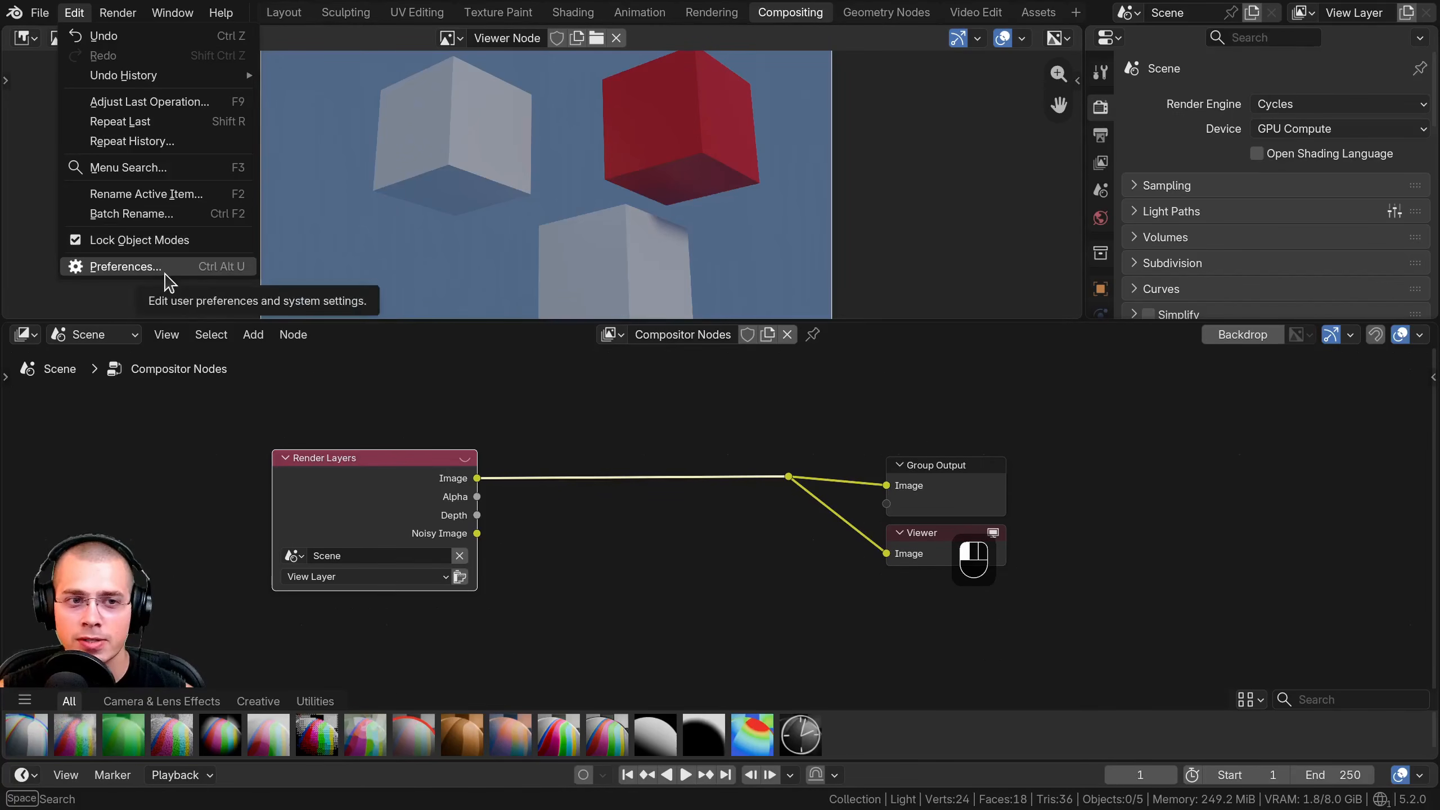
{"action": "left_click", "coordinate": [163, 273]}
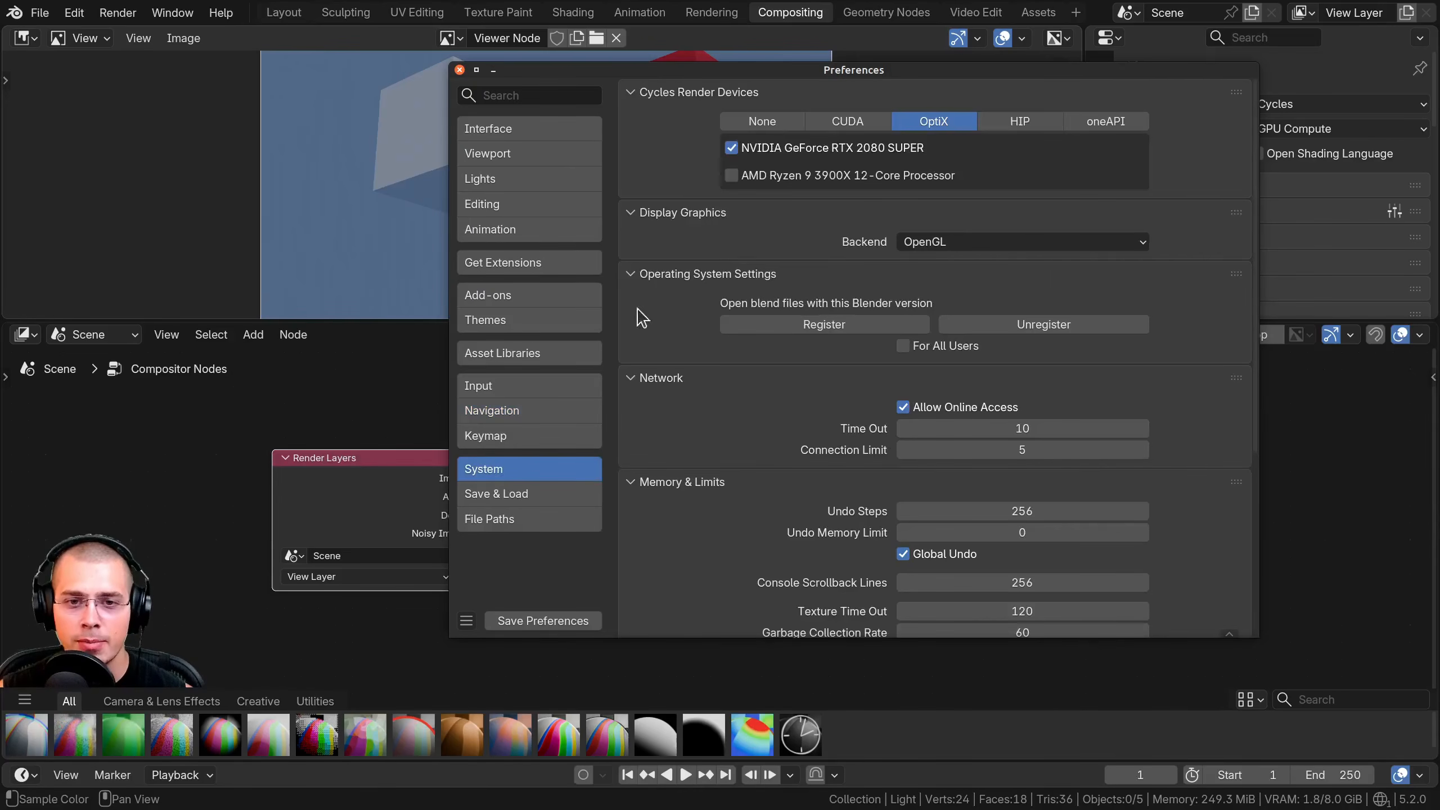
{"action": "left_click", "coordinate": [904, 411]}
{"action": "left_click", "coordinate": [904, 410]}
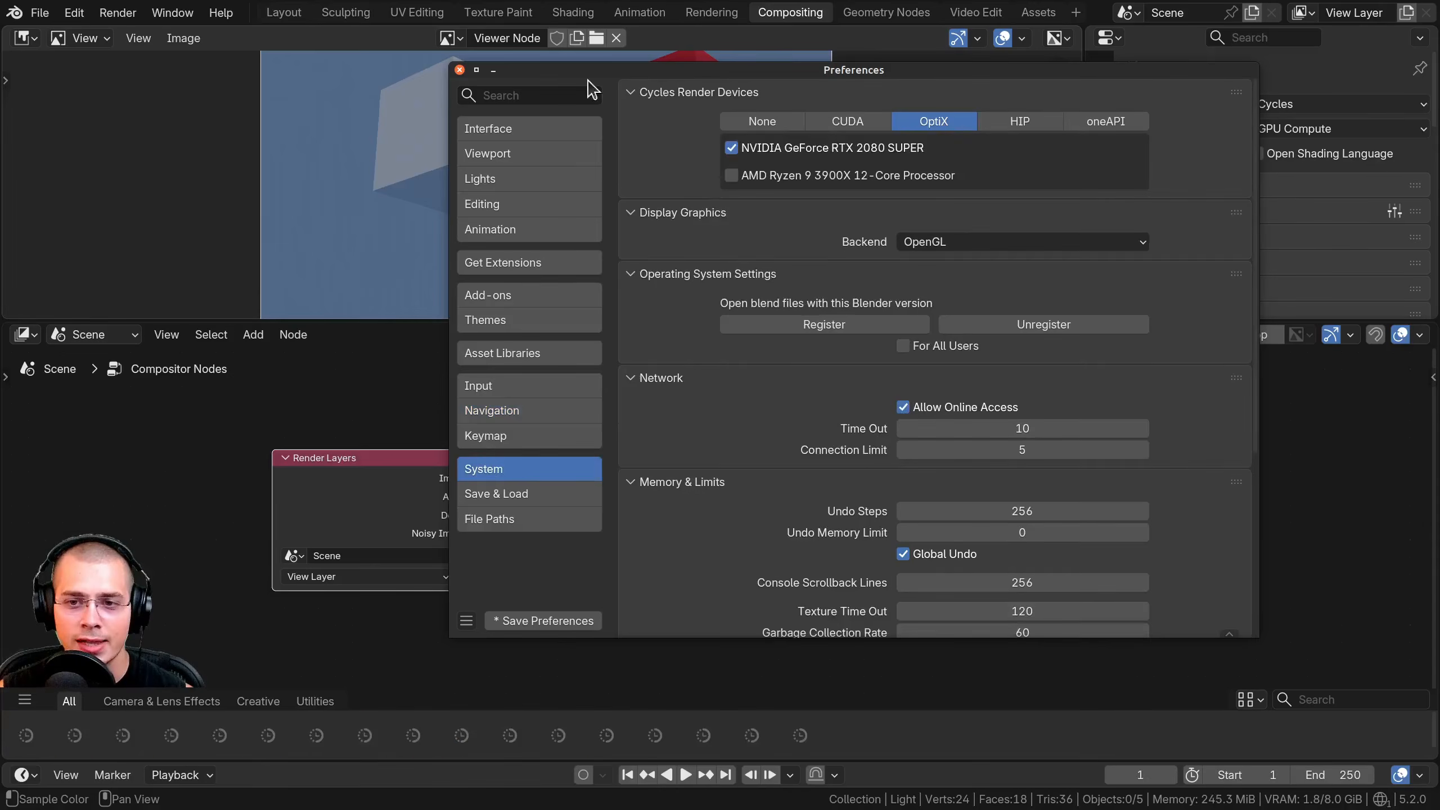
{"action": "left_click", "coordinate": [459, 69]}
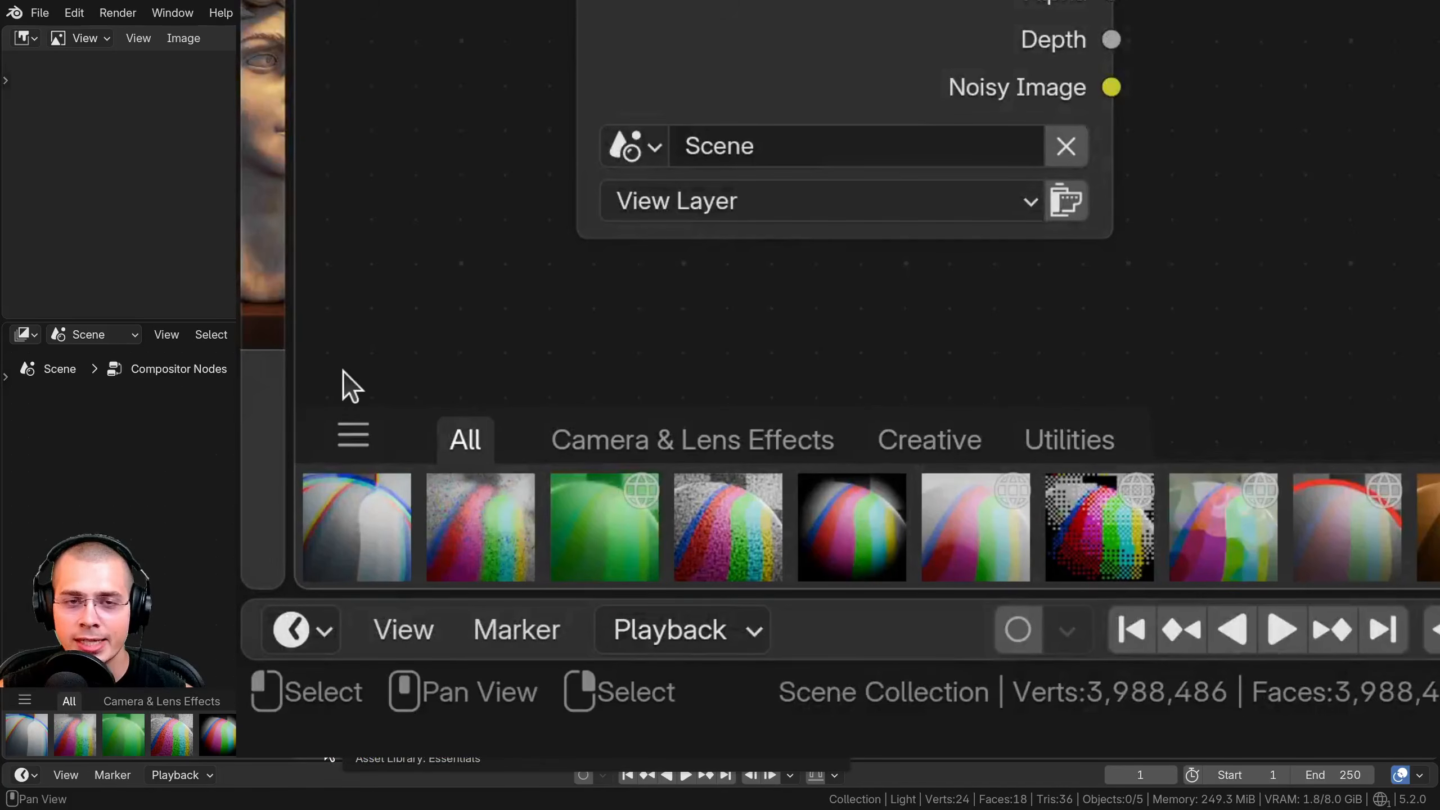
Download the online effects in the compositor asset shelf and move the Render Layers node away from the output nodes.
{"action": "left_click", "coordinate": [616, 535]}
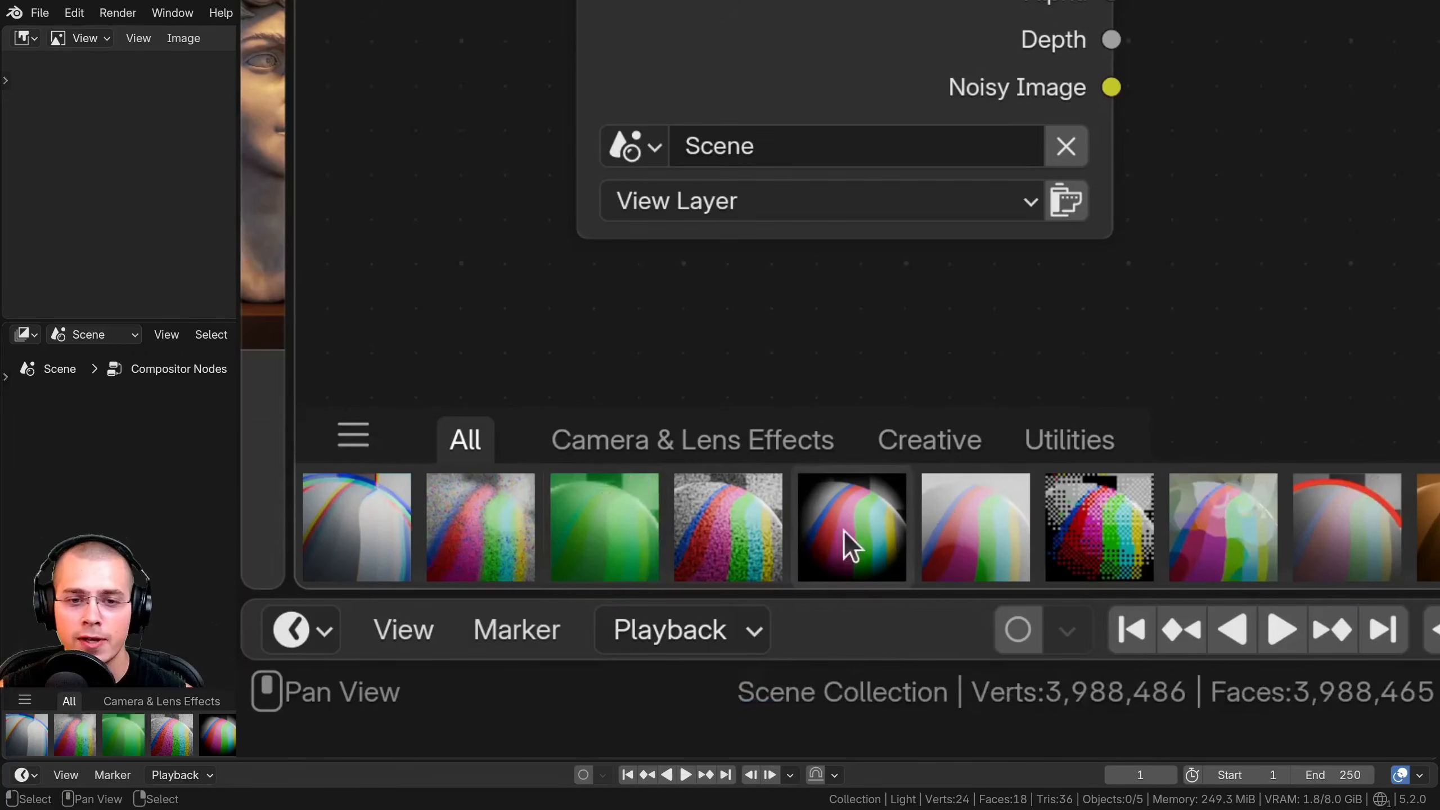
{"action": "left_click_drag", "start_coordinate": [420, 489], "coordinate": [401, 489]}
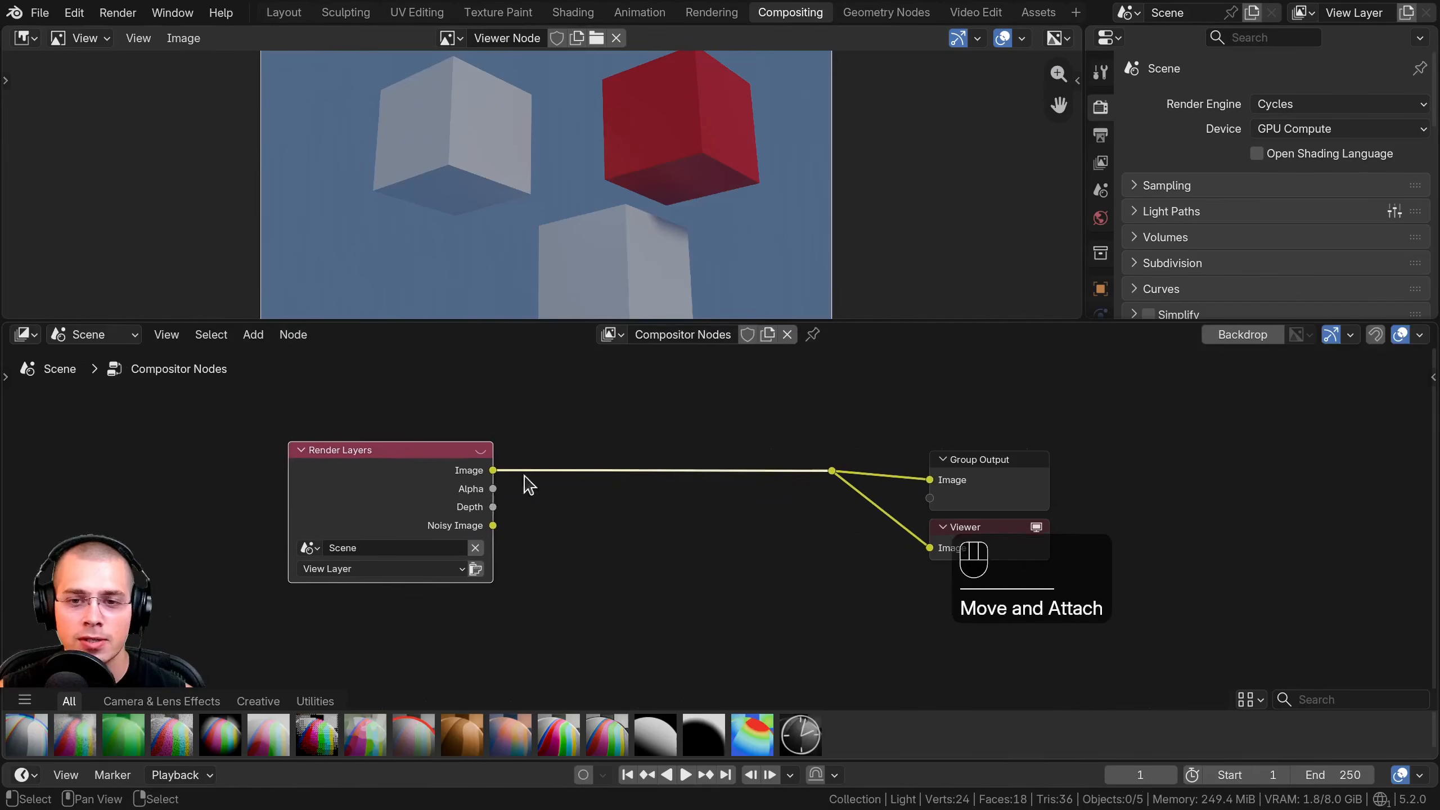
{"action": "key", "text": "a"}
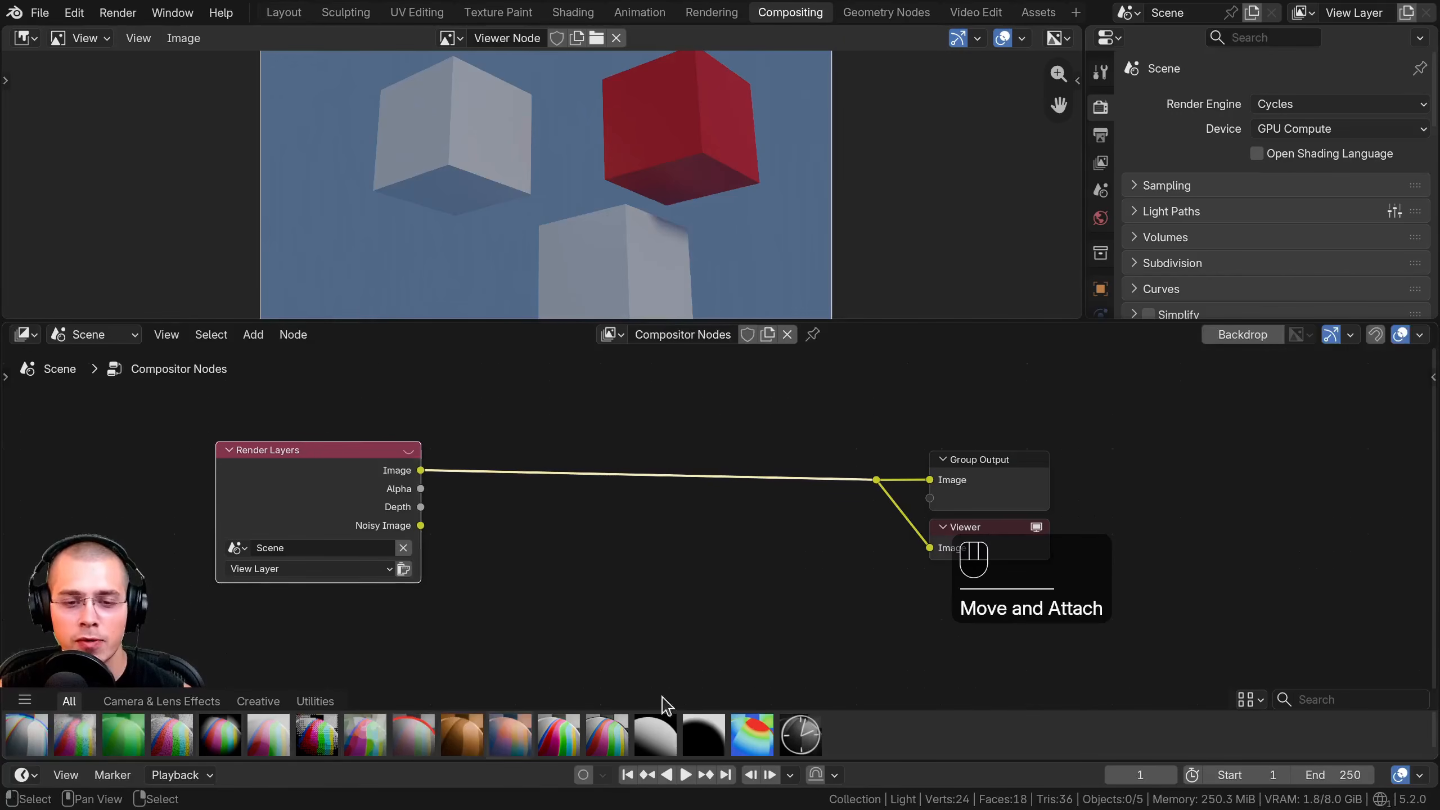
{"action": "left_click_drag", "start_coordinate": [273, 489], "coordinate": [260, 495]}
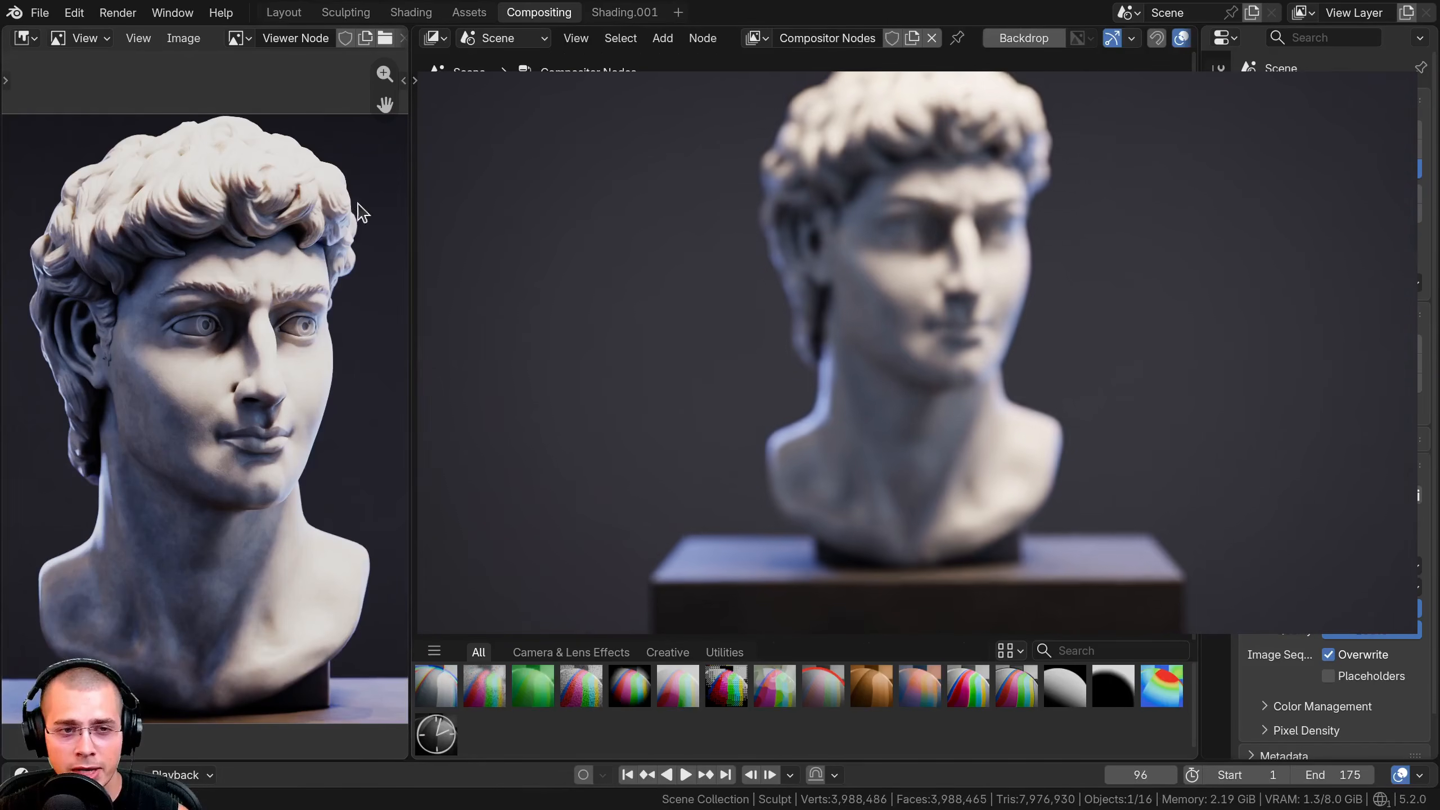
Advance the statue image sequence frame by frame to frame 103.
{"action": "key", "text": "Right"}
{"action": "key", "text": "Right"}
{"action": "key", "text": "Right"}
{"action": "key", "text": "Right"}
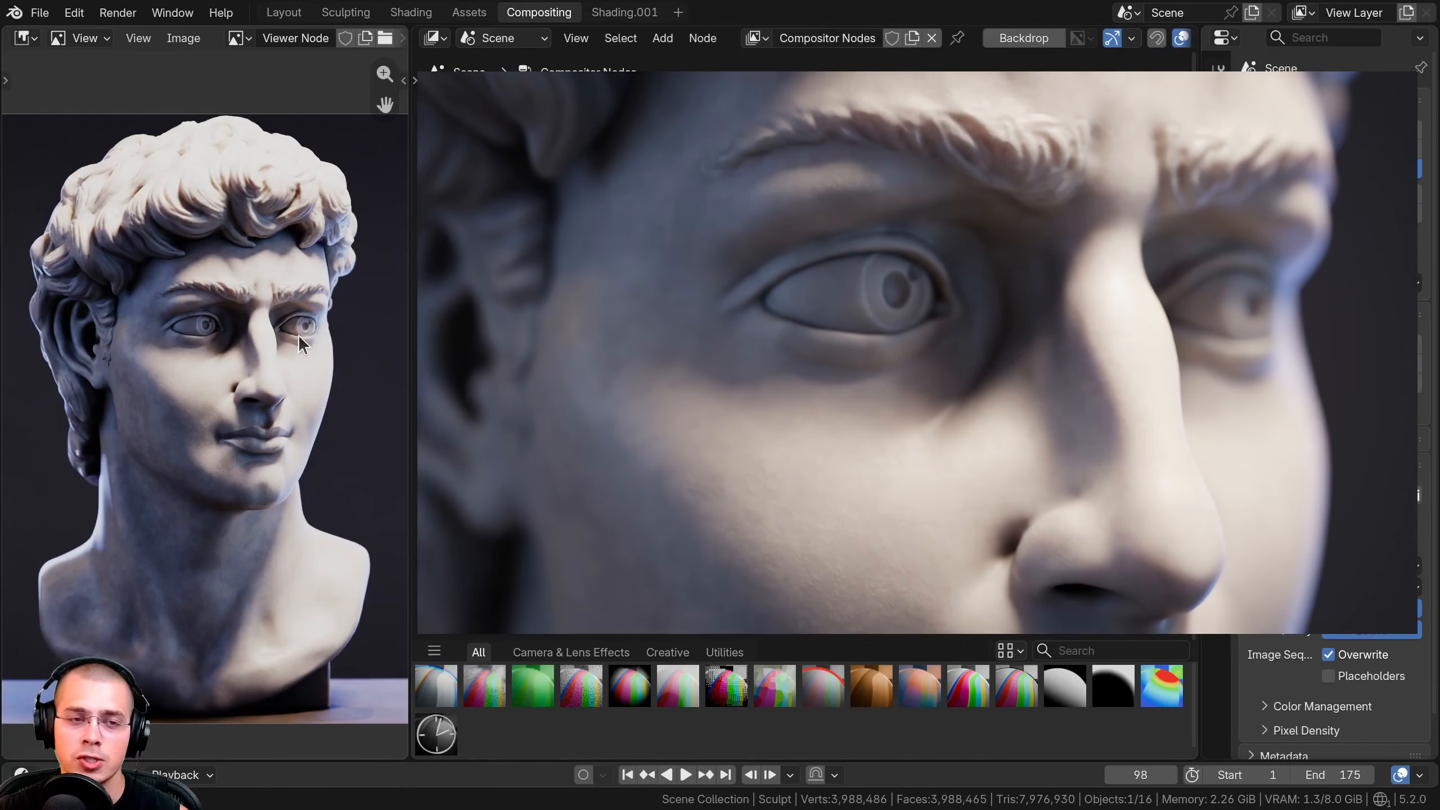
{"action": "key", "text": "Right"}
{"action": "key", "text": "Right"}
{"action": "key", "text": "Right"}
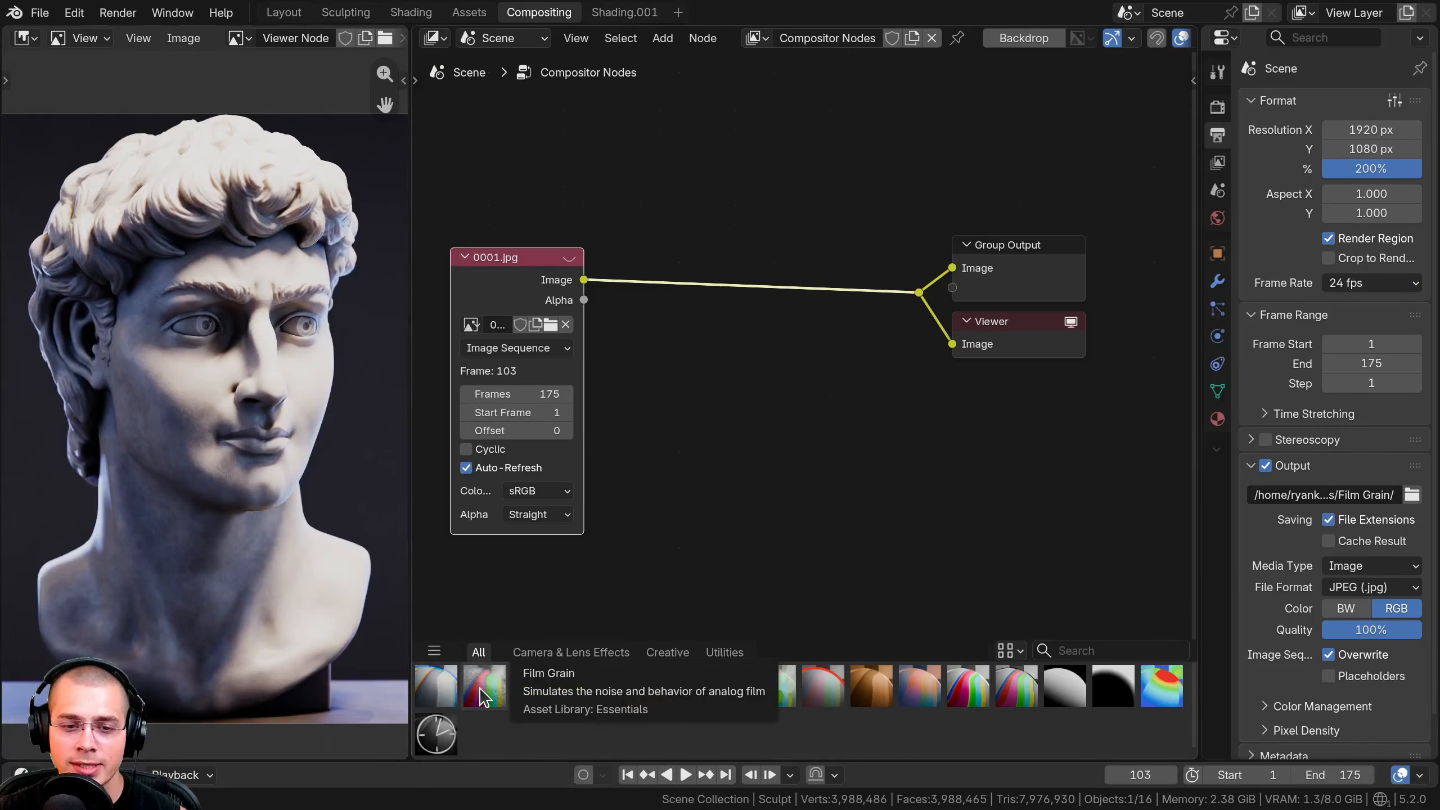
Insert the Film Grain effect between the 0001.jpg image sequence and the outputs, and set its Factor to 0.550.
{"action": "left_click_drag", "start_coordinate": [484, 697], "coordinate": [617, 348]}
{"action": "left_click_drag", "start_coordinate": [617, 348], "coordinate": [688, 275]}
{"action": "left_click_drag", "start_coordinate": [807, 295], "coordinate": [635, 295]}
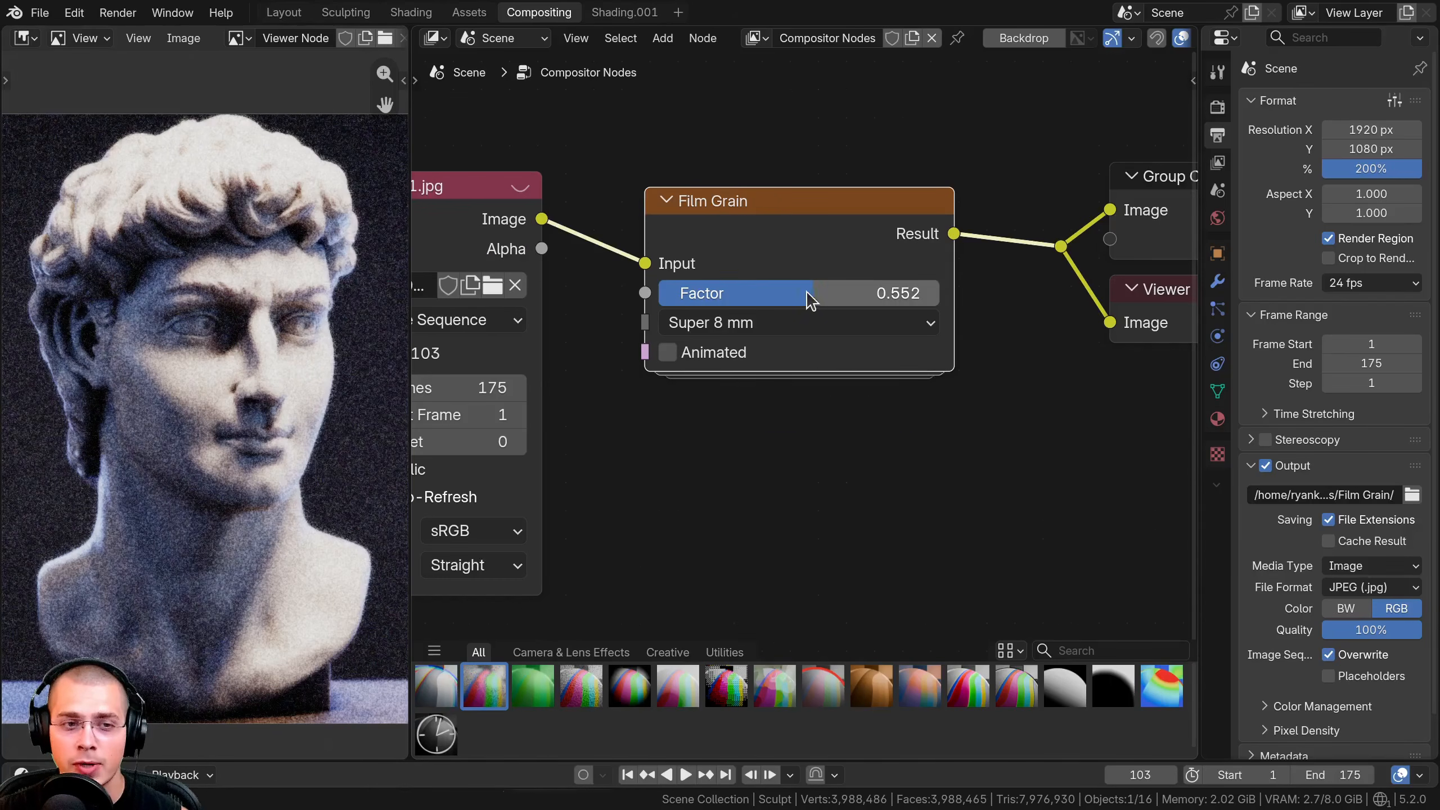
{"action": "left_click_drag", "start_coordinate": [730, 293], "coordinate": [813, 292]}
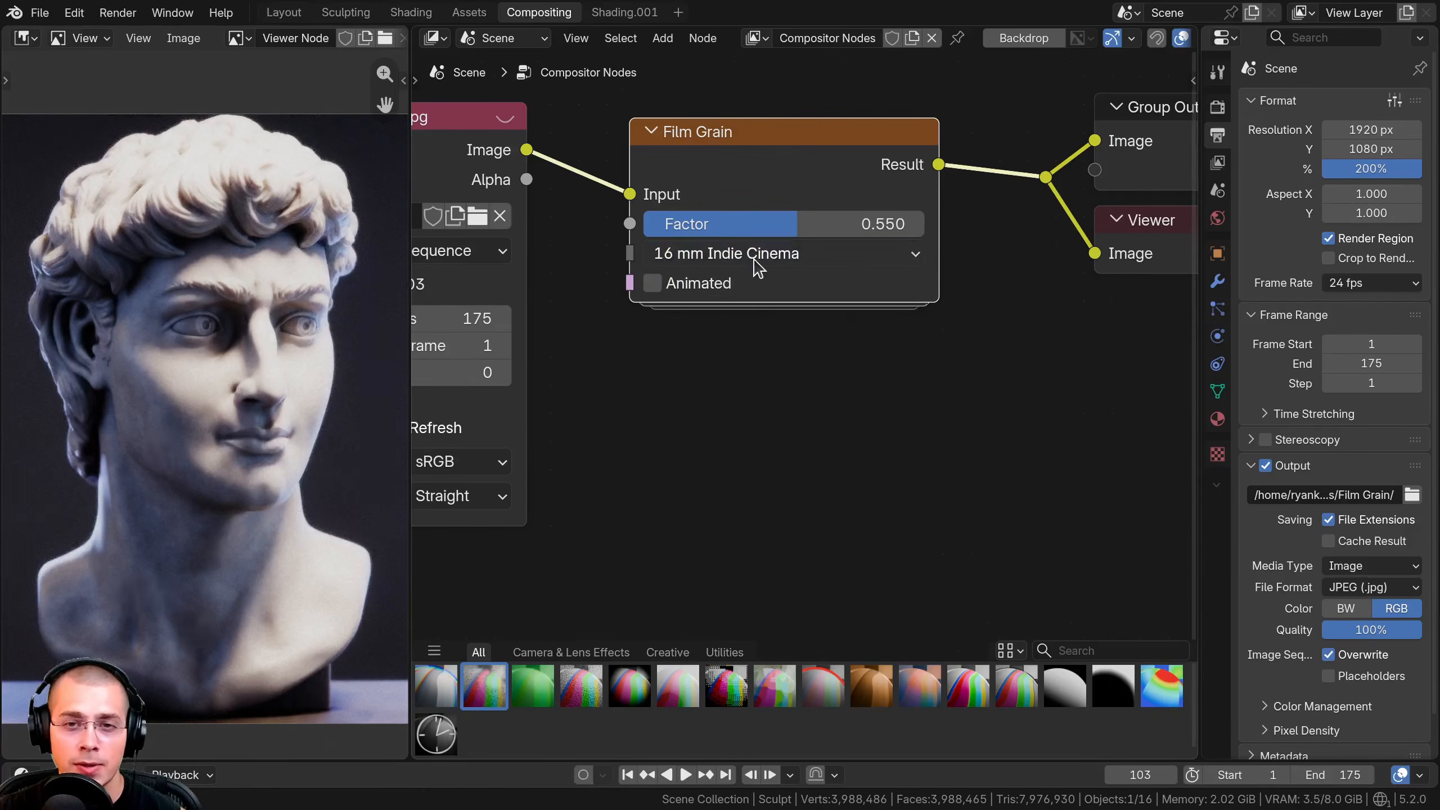
Try the 8 mm Home Movie, 16 mm Broadcast and 16 mm Indie Cinema presets on the Film Grain node.
{"action": "left_click", "coordinate": [755, 262]}
{"action": "left_click", "coordinate": [744, 354]}
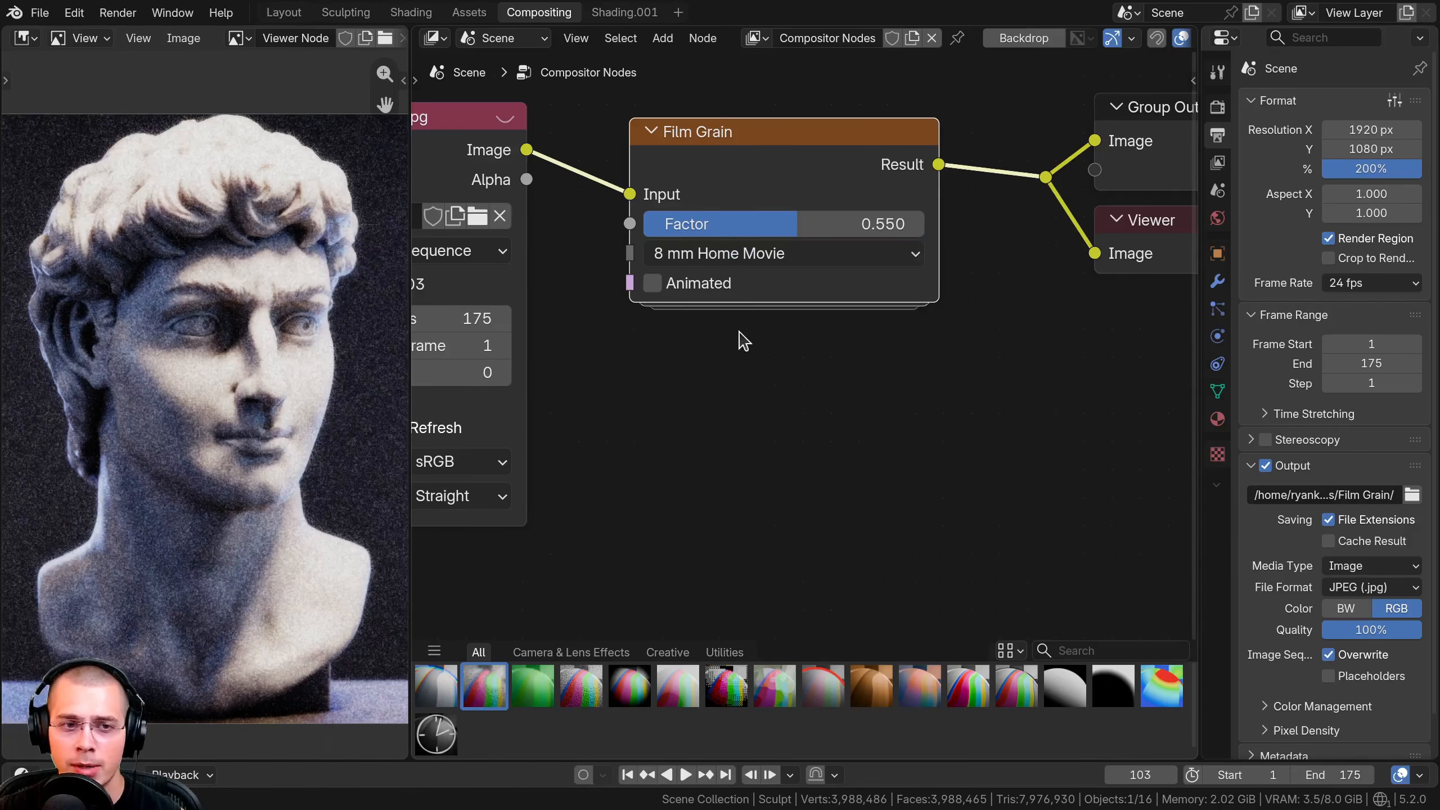
{"action": "left_click", "coordinate": [743, 264]}
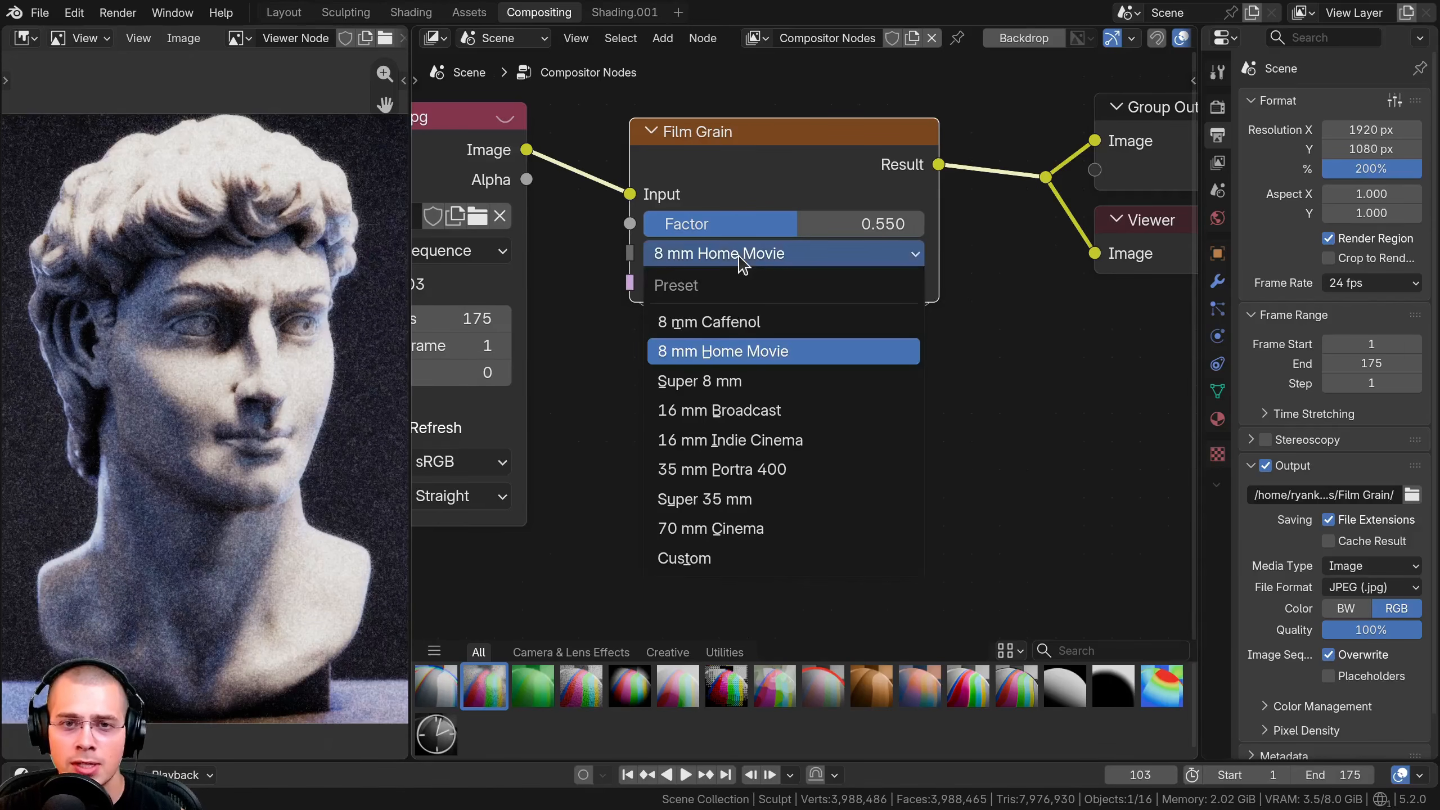
{"action": "left_click", "coordinate": [740, 403]}
{"action": "left_click", "coordinate": [739, 264]}
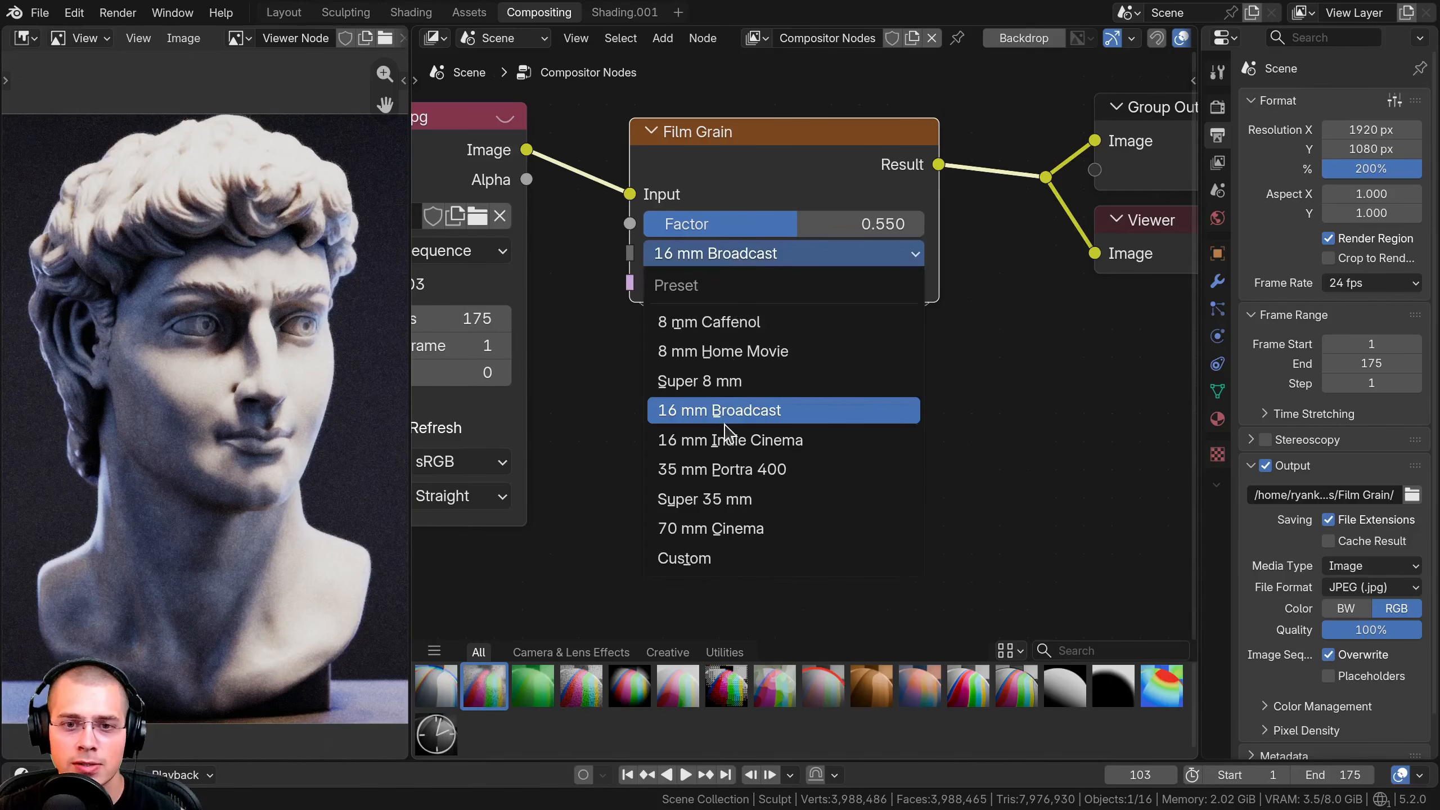
{"action": "left_click", "coordinate": [735, 441]}
Try the 35 mm Portra 400, Super 35 mm and 70 mm Cinema presets on the Film Grain node.
{"action": "left_click", "coordinate": [732, 255]}
{"action": "left_click", "coordinate": [720, 471]}
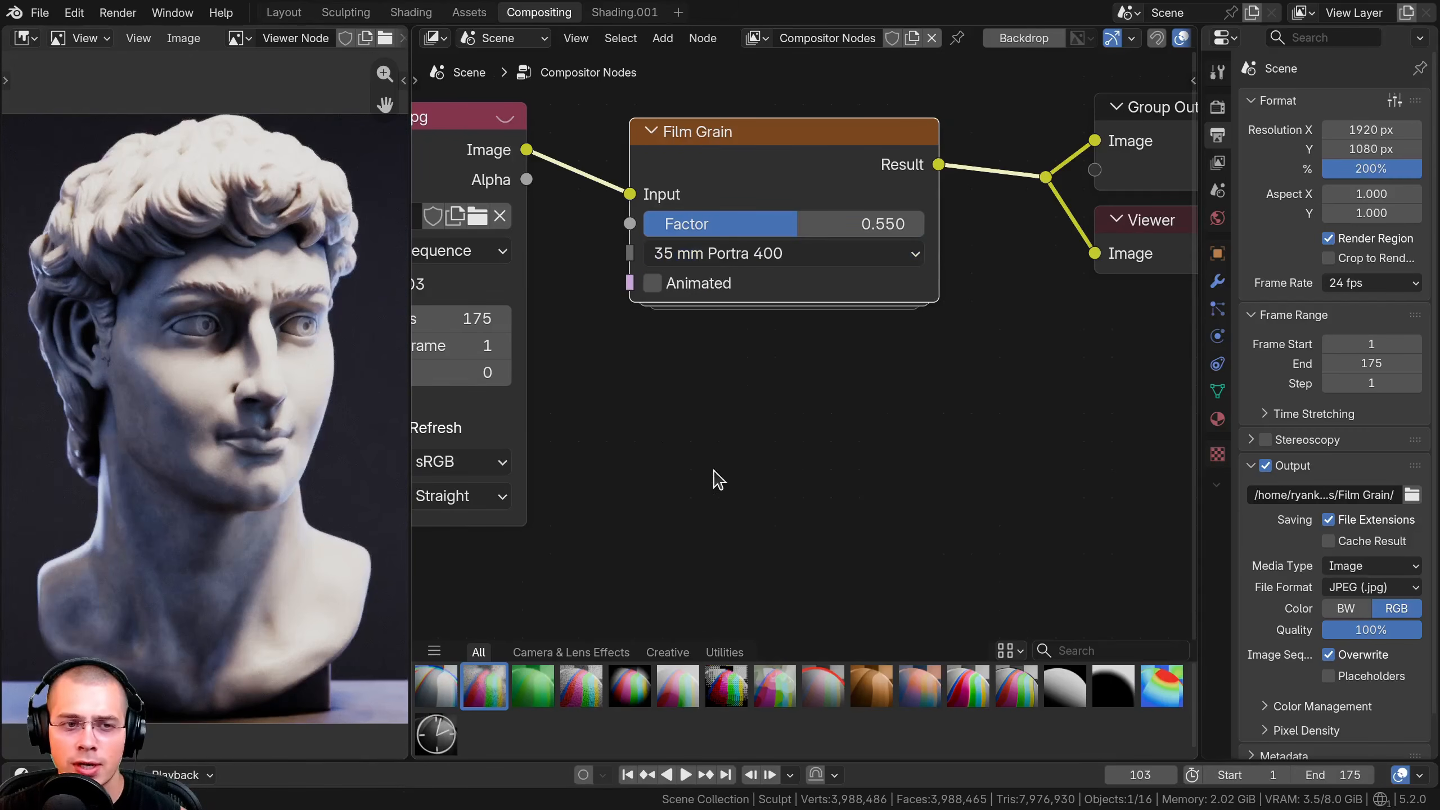
{"action": "left_click", "coordinate": [754, 267]}
{"action": "left_click", "coordinate": [742, 498]}
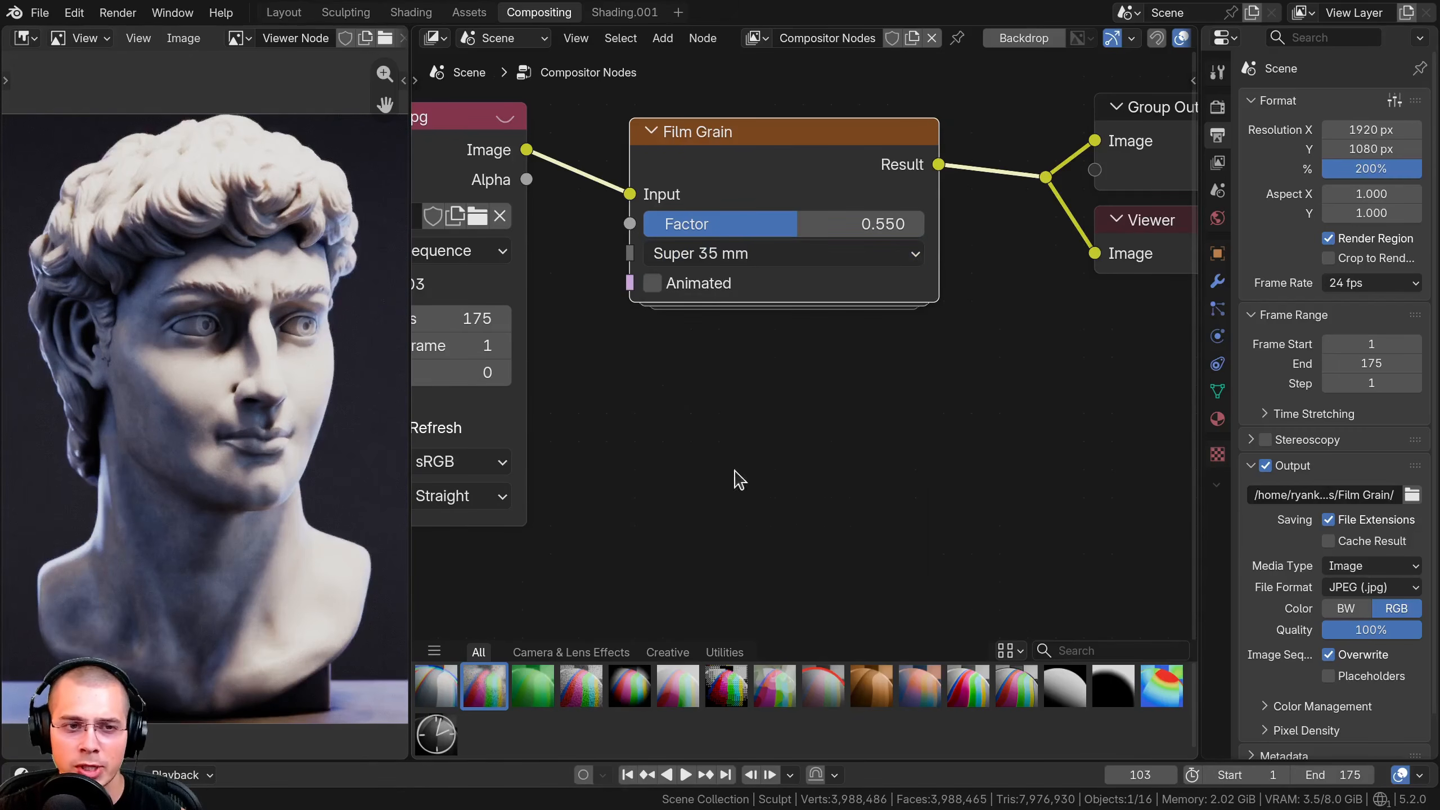
{"action": "left_click", "coordinate": [738, 257]}
{"action": "left_click", "coordinate": [715, 531]}
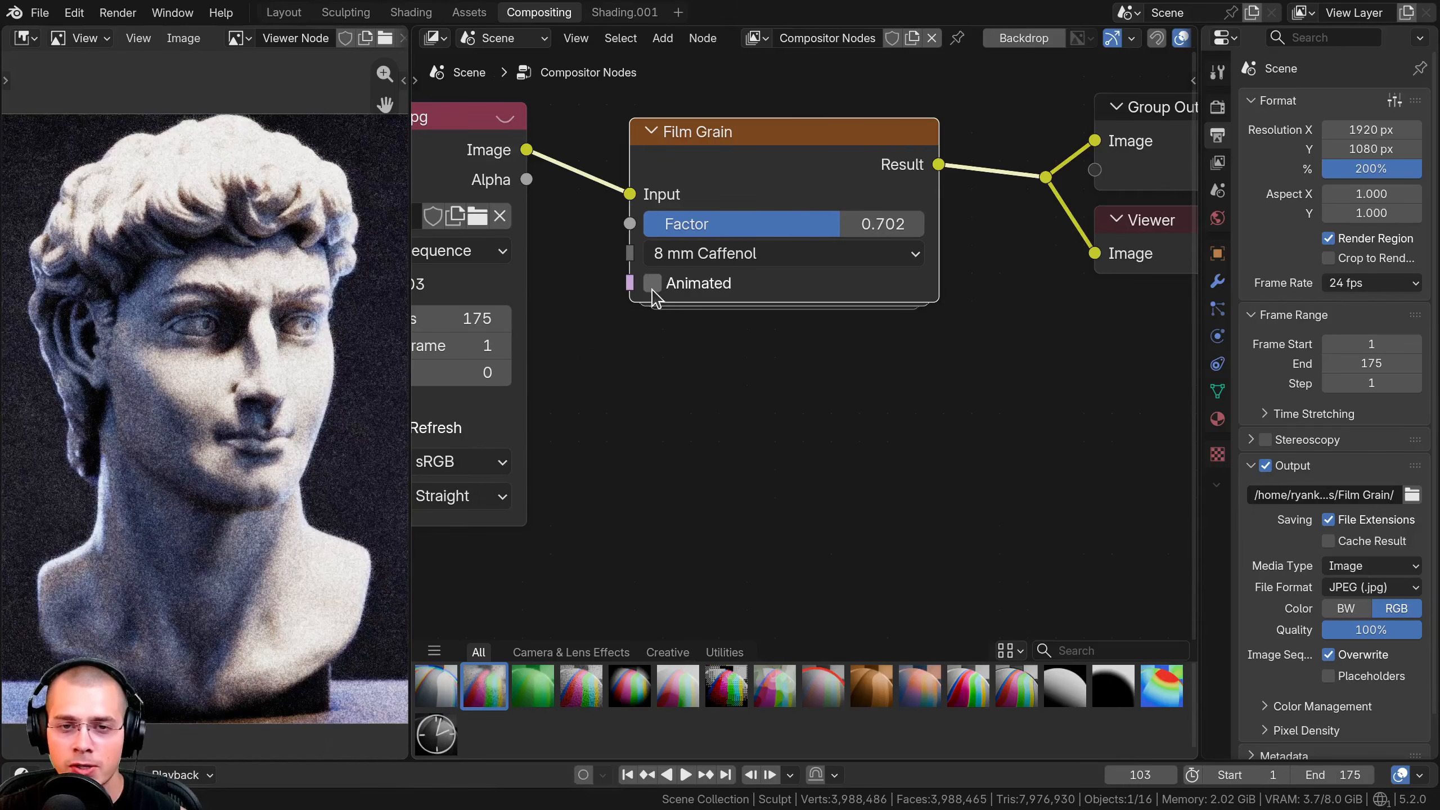
Enable Animated on the 8 mm Caffenol Film Grain node and advance frame by frame to frame 114 to check the grain.
{"action": "left_click", "coordinate": [653, 290]}
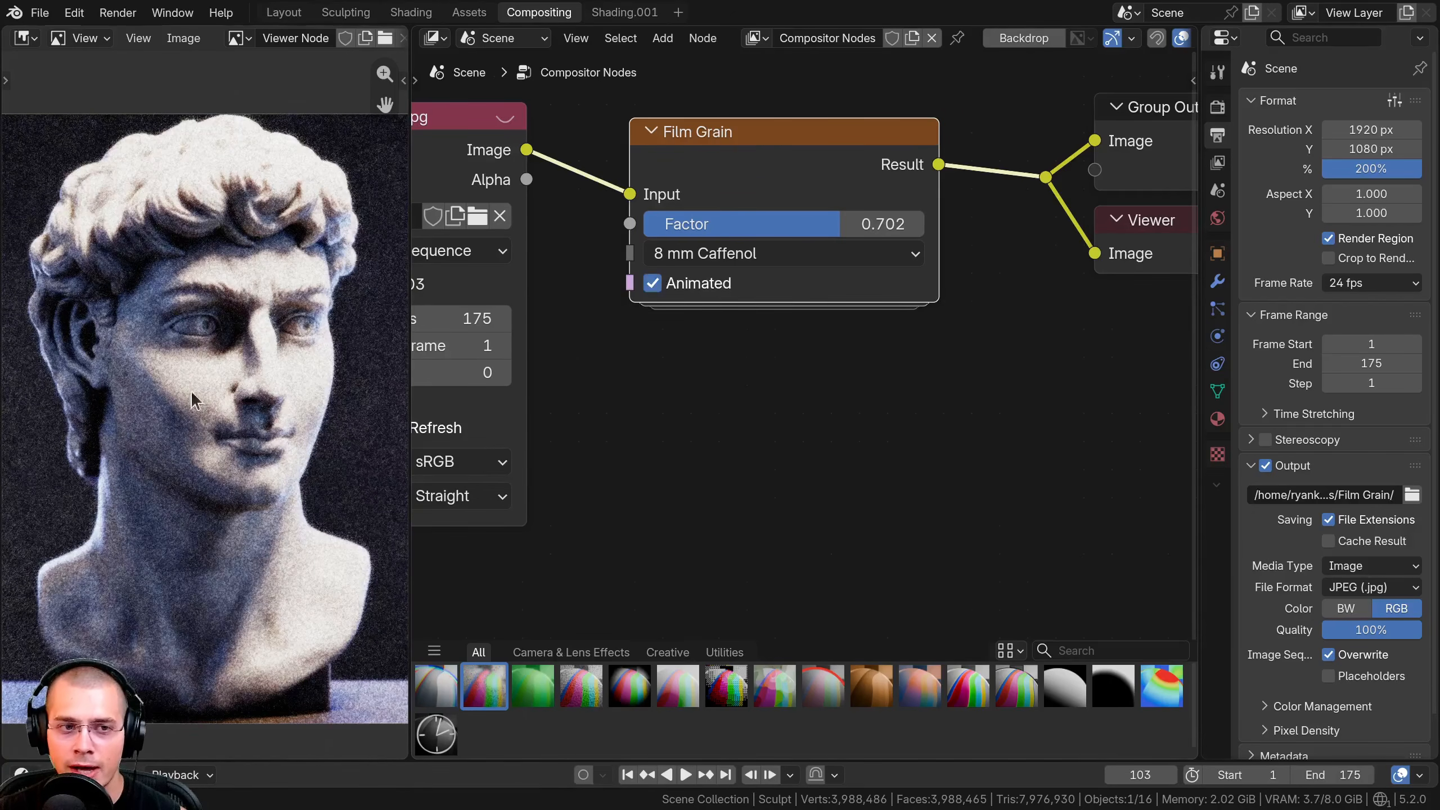
{"action": "scroll", "coordinate": [198, 343], "scroll_direction": "up", "scroll_amount": 5}
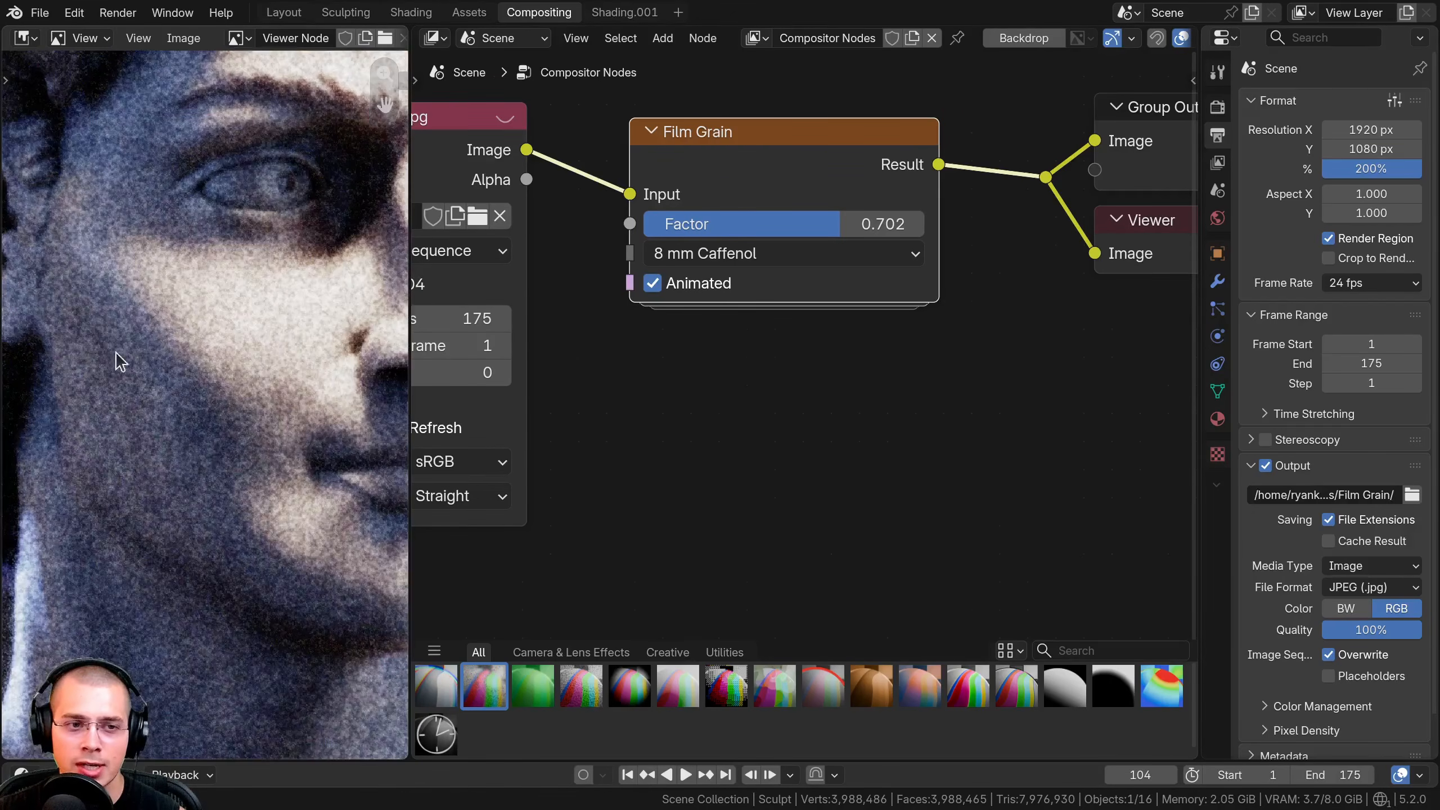
{"action": "key", "text": "Right"}
{"action": "key", "text": "Right"}
{"action": "key", "text": "Right"}
{"action": "key", "text": "Right"}
{"action": "key", "text": "Right"}
{"action": "key", "text": "Right"}
{"action": "key", "text": "Right"}
{"action": "key", "text": "Right"}
{"action": "key", "text": "Right"}
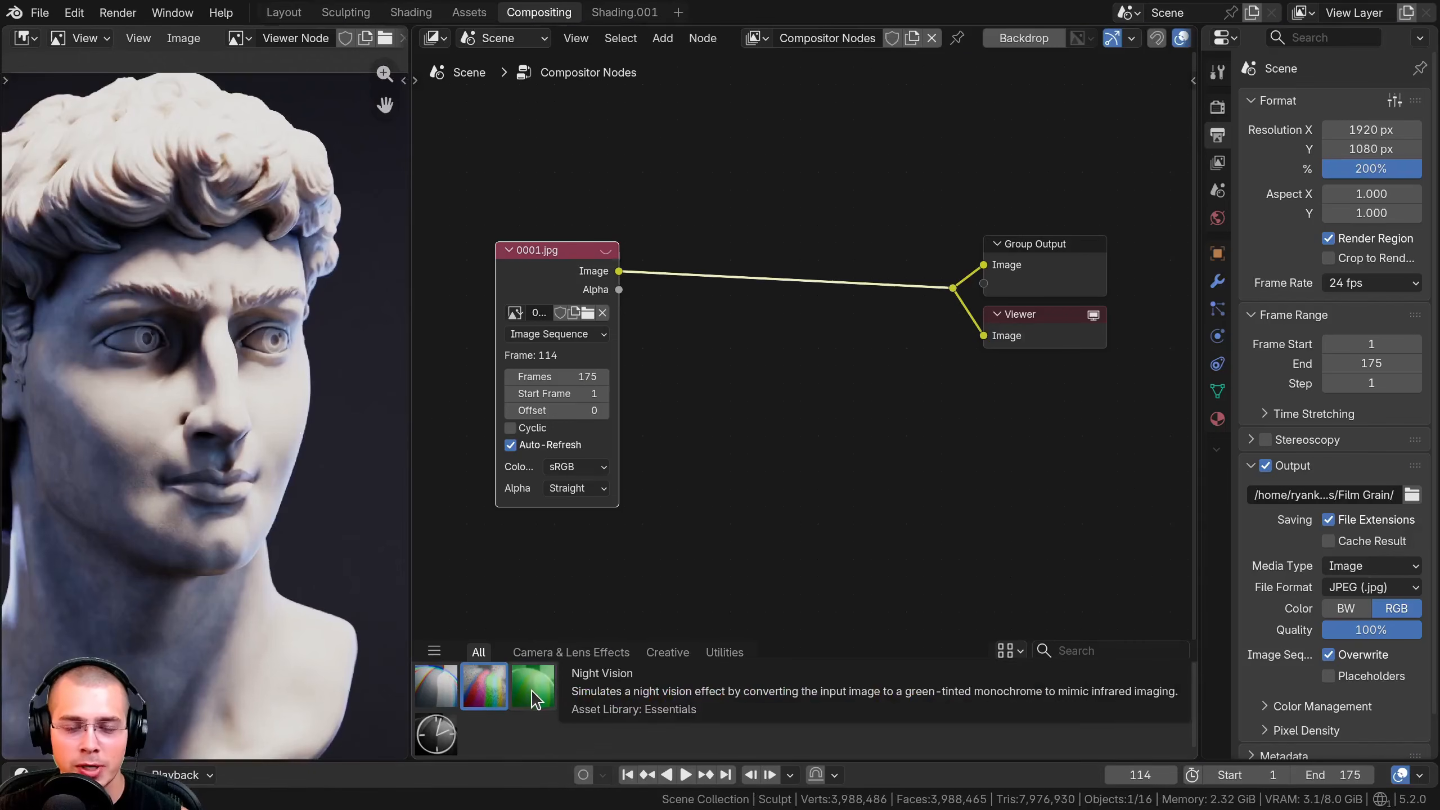
Insert the Night Vision effect between the 0001.jpg image sequence and the outputs.
{"action": "left_click_drag", "start_coordinate": [530, 707], "coordinate": [699, 384]}
{"action": "left_click_drag", "start_coordinate": [816, 371], "coordinate": [794, 286]}
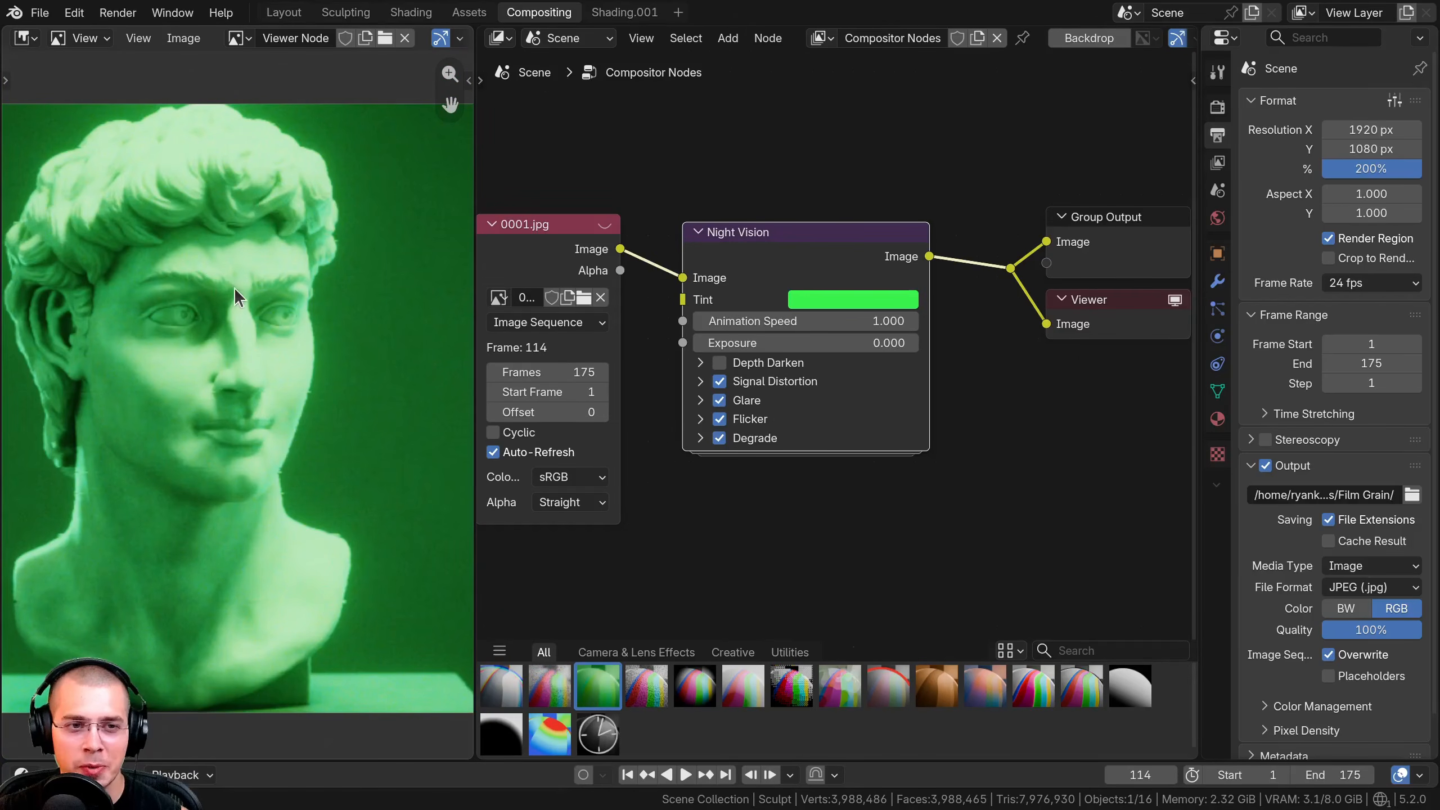
Advance the night vision statue sequence frame by frame to frame 126 and examine the effect in the preview.
{"action": "scroll", "coordinate": [234, 288], "scroll_direction": "up", "scroll_amount": 4}
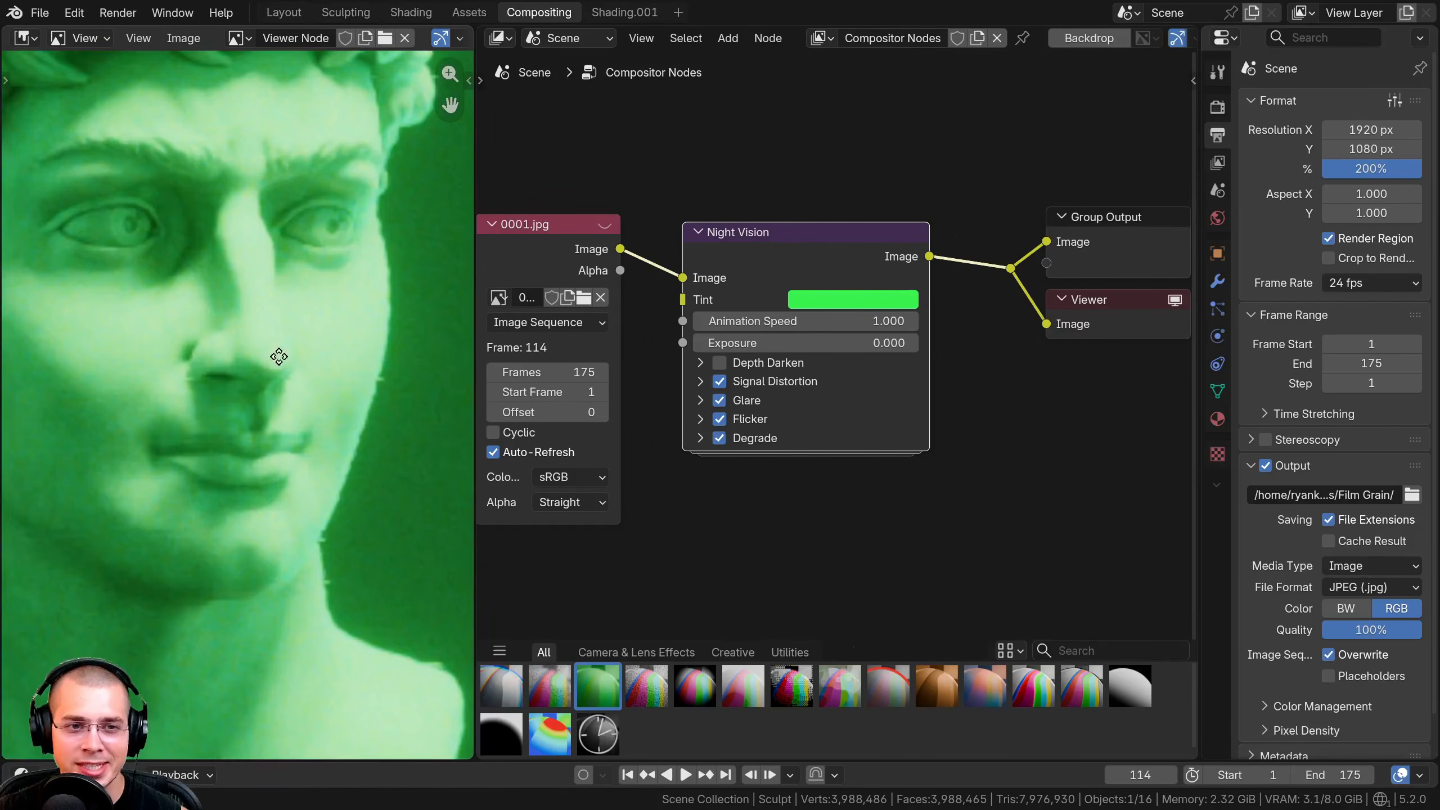
{"action": "key", "text": "Right"}
{"action": "scroll", "coordinate": [329, 311], "scroll_direction": "down", "scroll_amount": 3}
{"action": "key", "text": "Right"}
{"action": "key", "text": "Right"}
{"action": "key", "text": "Right"}
{"action": "key", "text": "Right"}
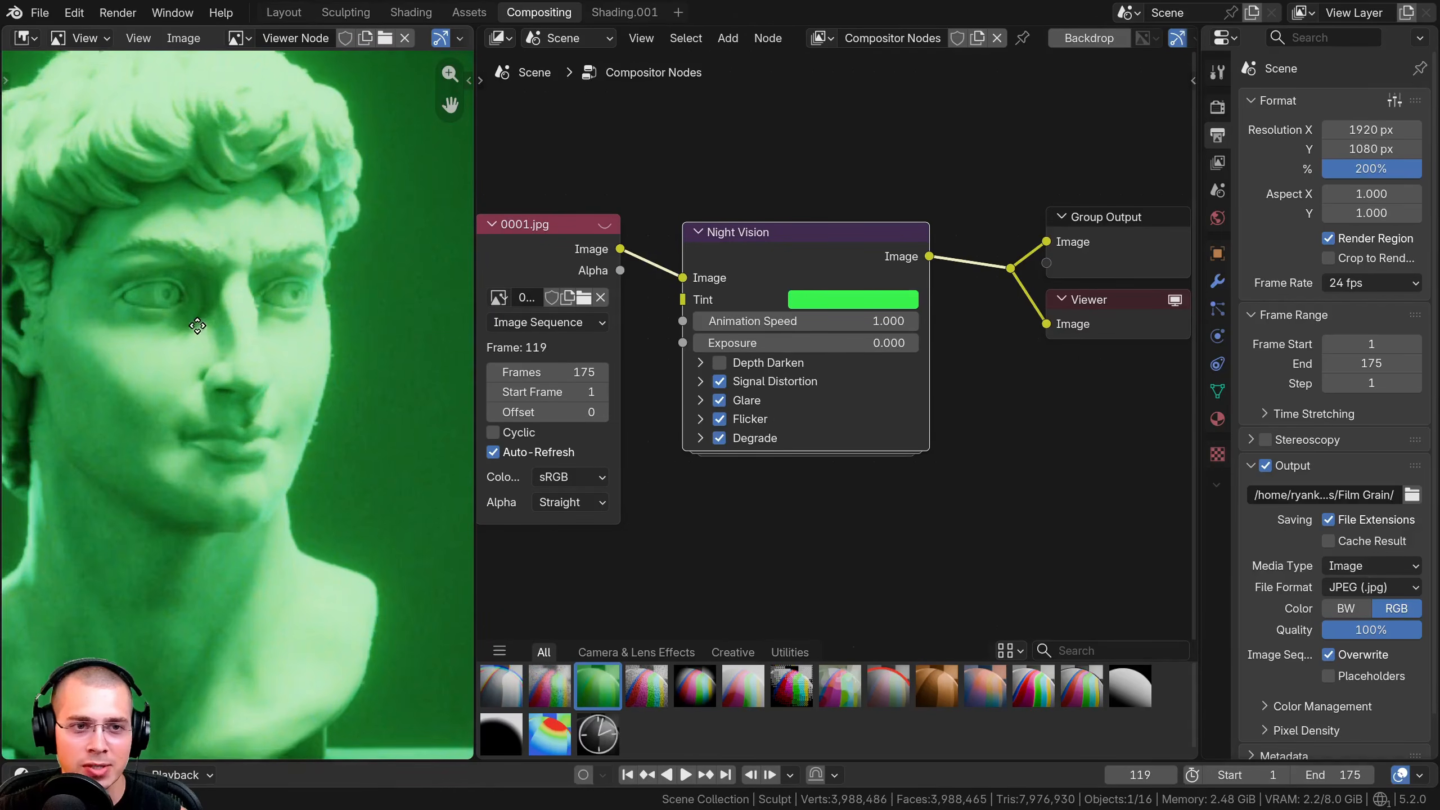
{"action": "scroll", "coordinate": [162, 267], "scroll_direction": "up", "scroll_amount": 2}
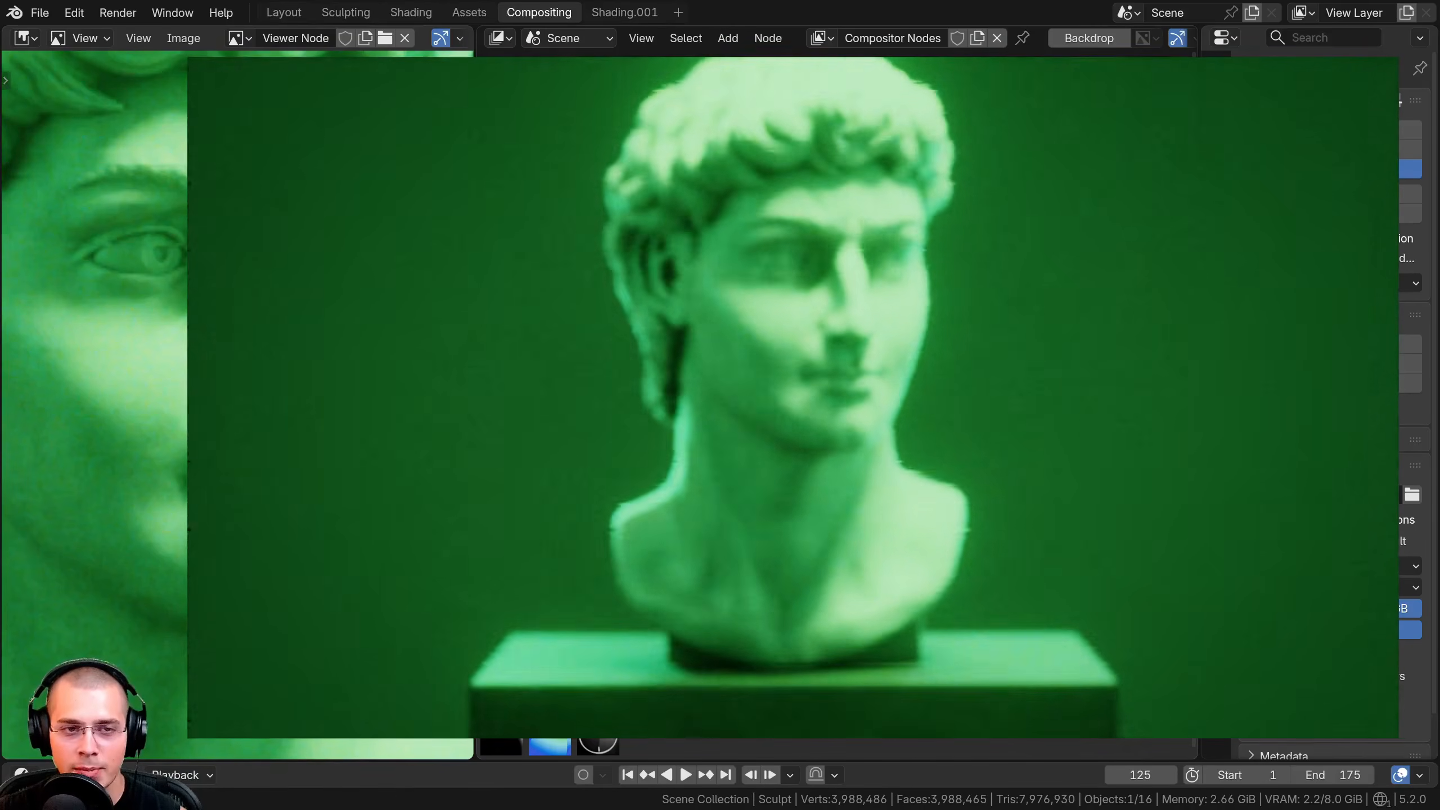
{"action": "key", "text": "Right"}
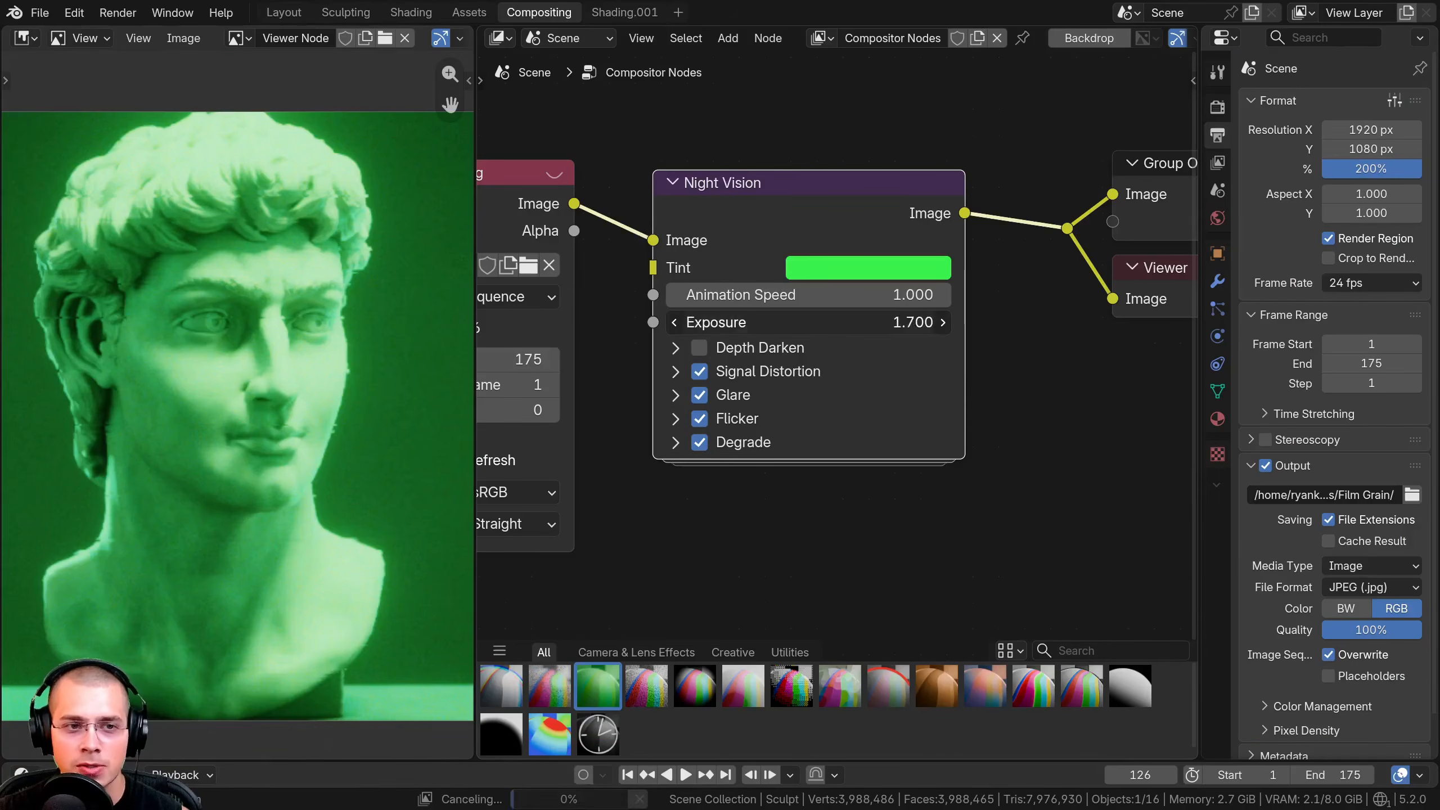
Try an Exposure of 1.700 on the Night Vision node and return it to 0.000.
{"action": "mouse_move", "coordinate": [808, 323]}
{"action": "left_mouse_down"}
{"action": "mouse_move", "coordinate": [862, 323]}
{"action": "mouse_move", "coordinate": [797, 332]}
{"action": "left_mouse_up"}
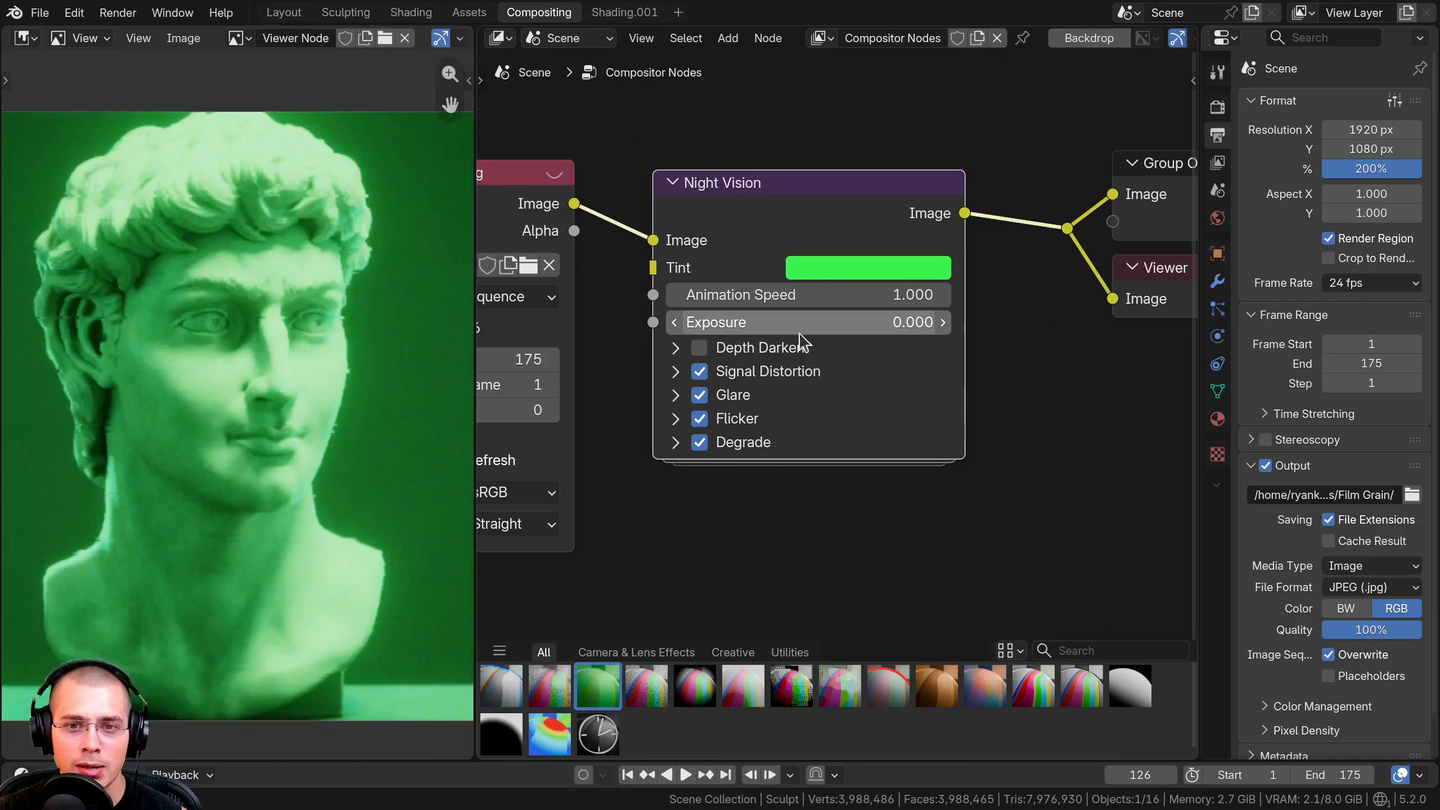
{"action": "scroll", "coordinate": [736, 409], "scroll_direction": "up", "scroll_amount": 1}
{"action": "scroll", "coordinate": [688, 348], "scroll_direction": "up", "scroll_amount": 1}
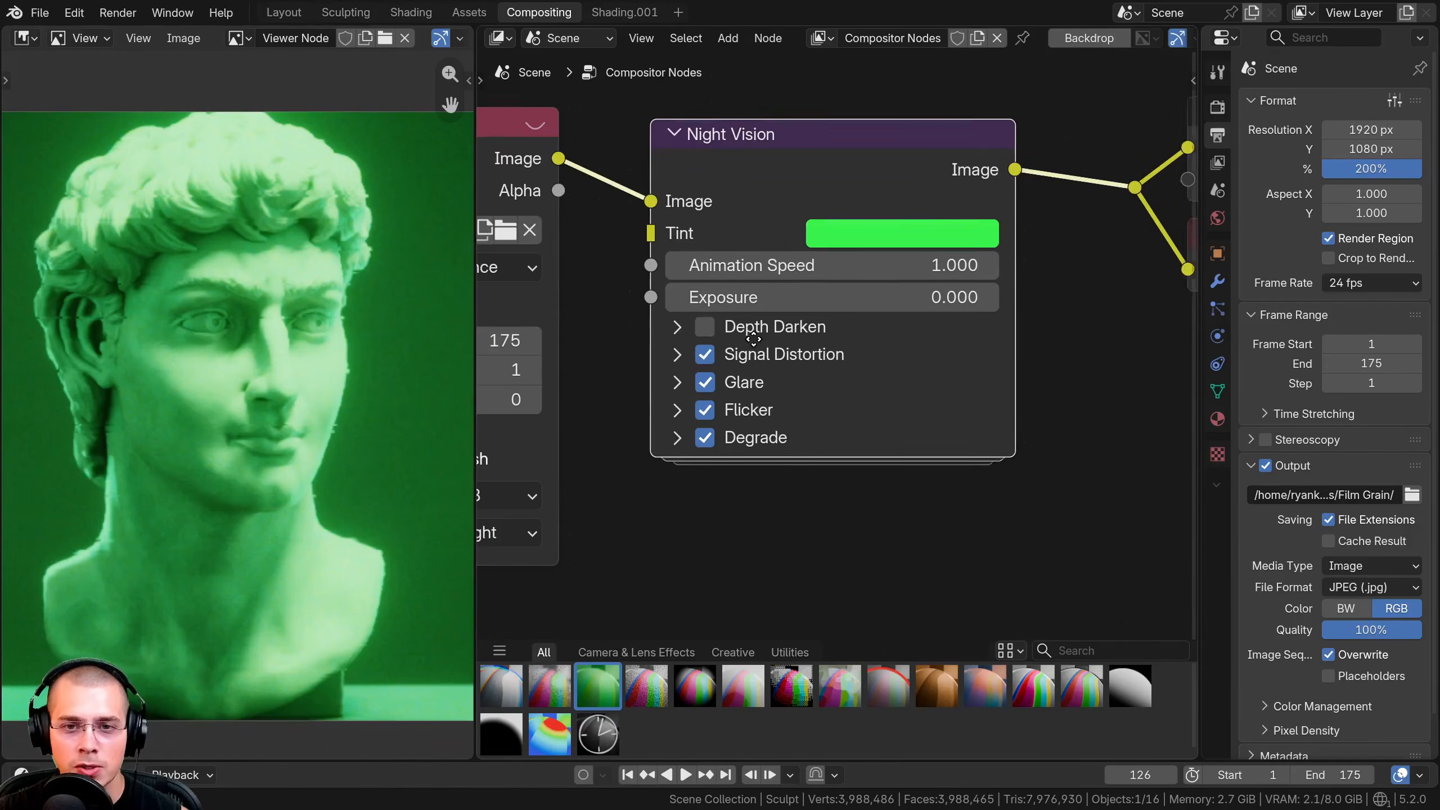
Enable Depth Darken on the Night Vision node and expand its Depth Pass and range settings.
{"action": "left_click", "coordinate": [714, 327]}
{"action": "left_click", "coordinate": [797, 294]}
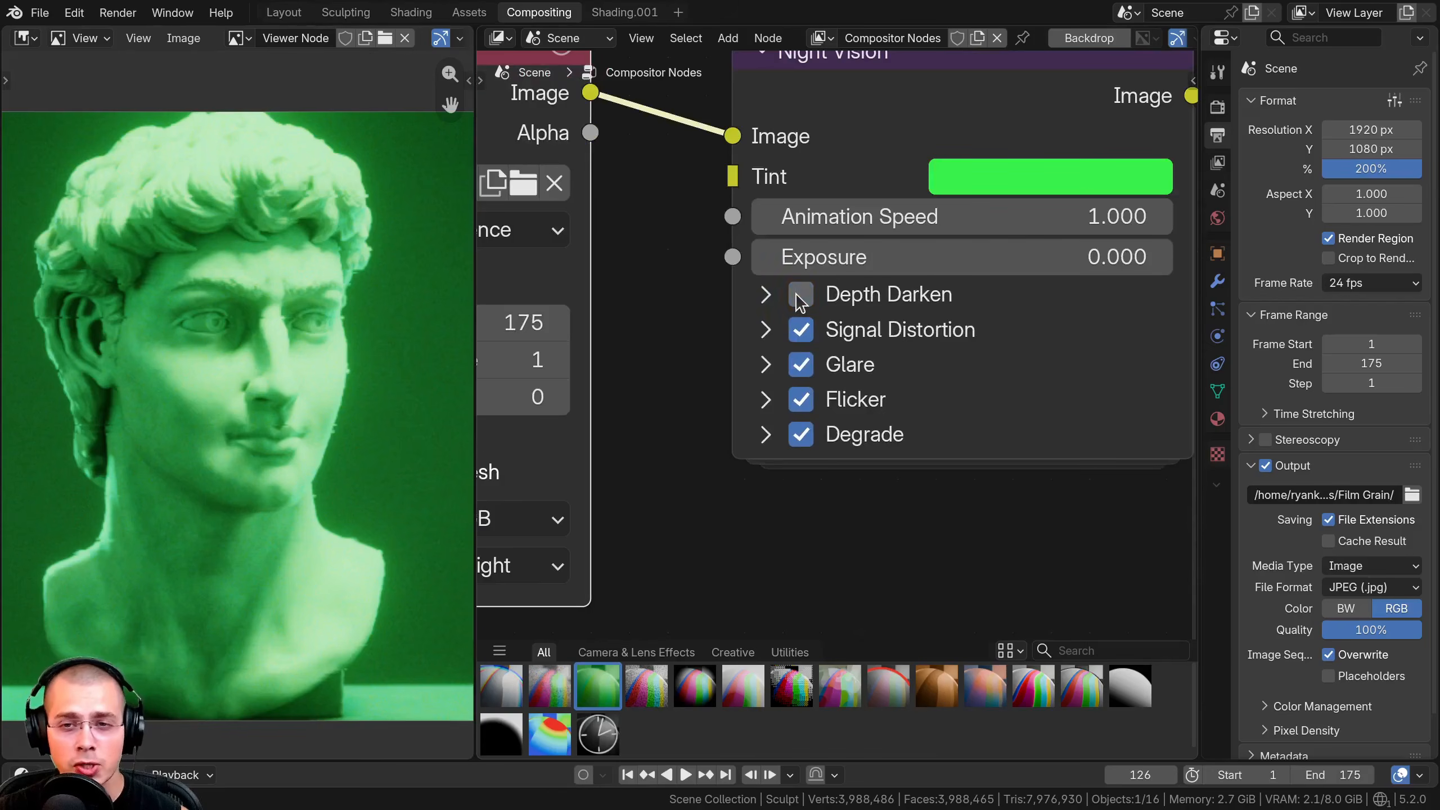
{"action": "left_click", "coordinate": [797, 293]}
{"action": "left_click", "coordinate": [766, 294]}
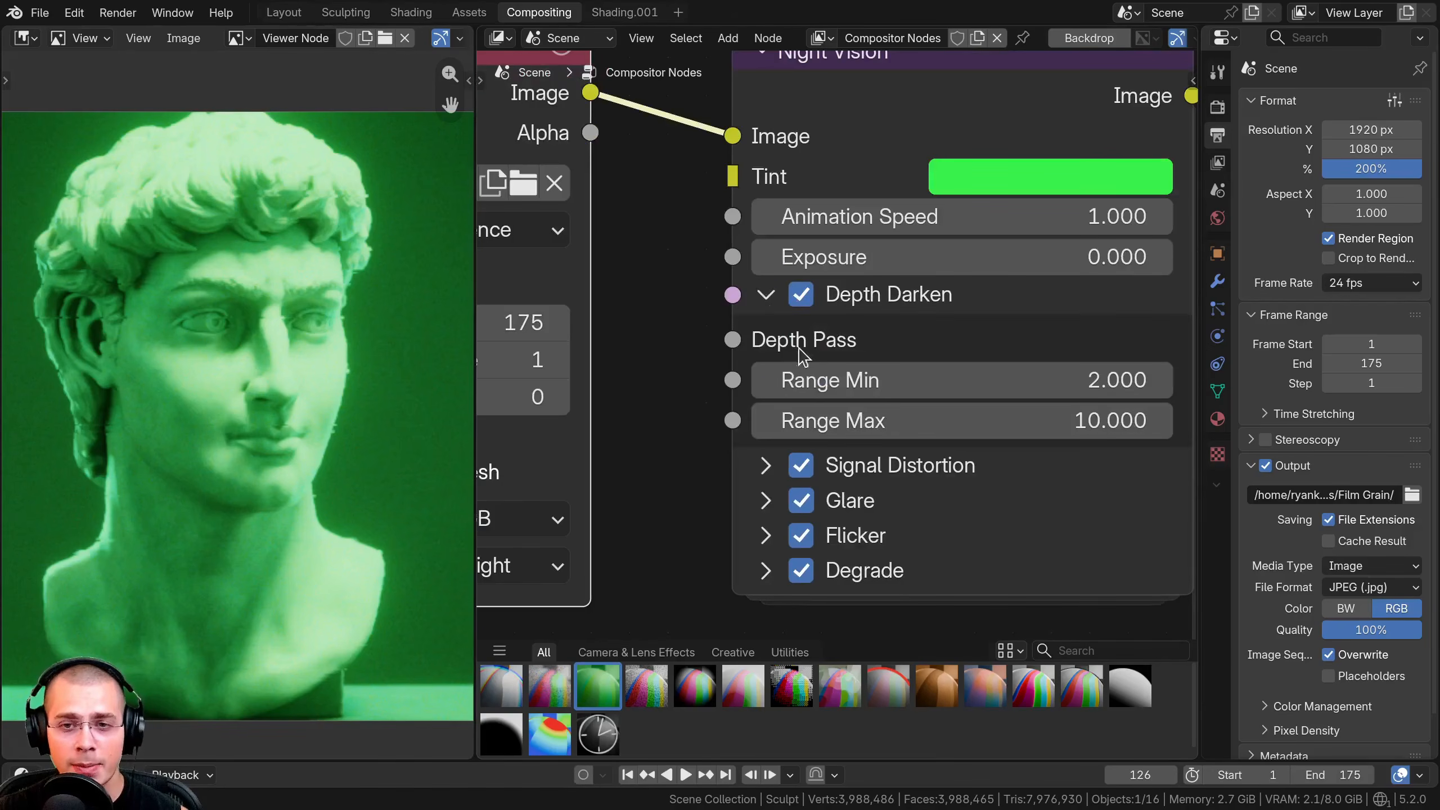
{"action": "scroll", "coordinate": [802, 368], "scroll_direction": "down", "scroll_amount": 2}
{"action": "middle_click_drag", "start_coordinate": [806, 397], "coordinate": [769, 330]}
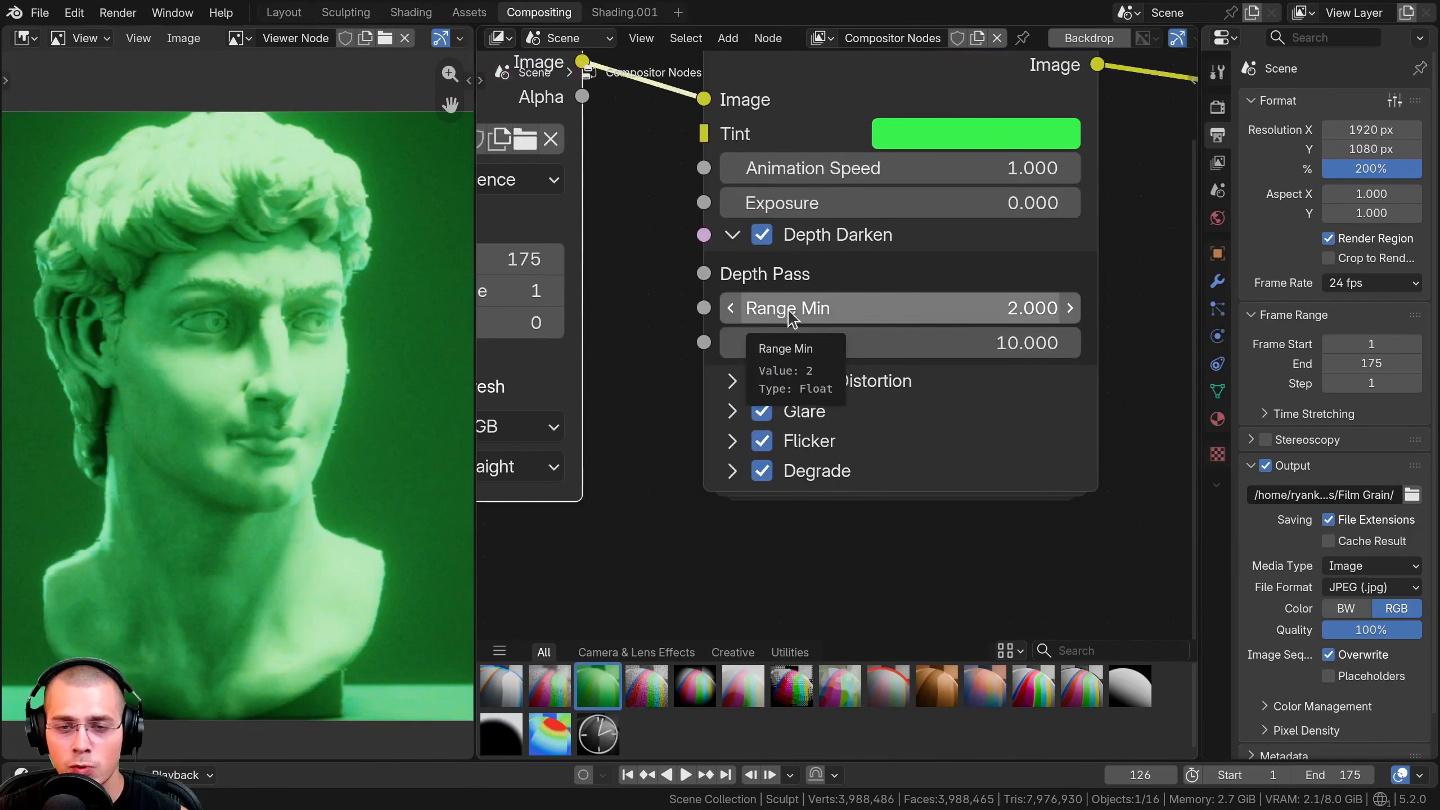
{"action": "scroll", "coordinate": [709, 300], "scroll_direction": "down", "scroll_amount": 3}
{"action": "middle_click_drag", "start_coordinate": [709, 301], "coordinate": [758, 362]}
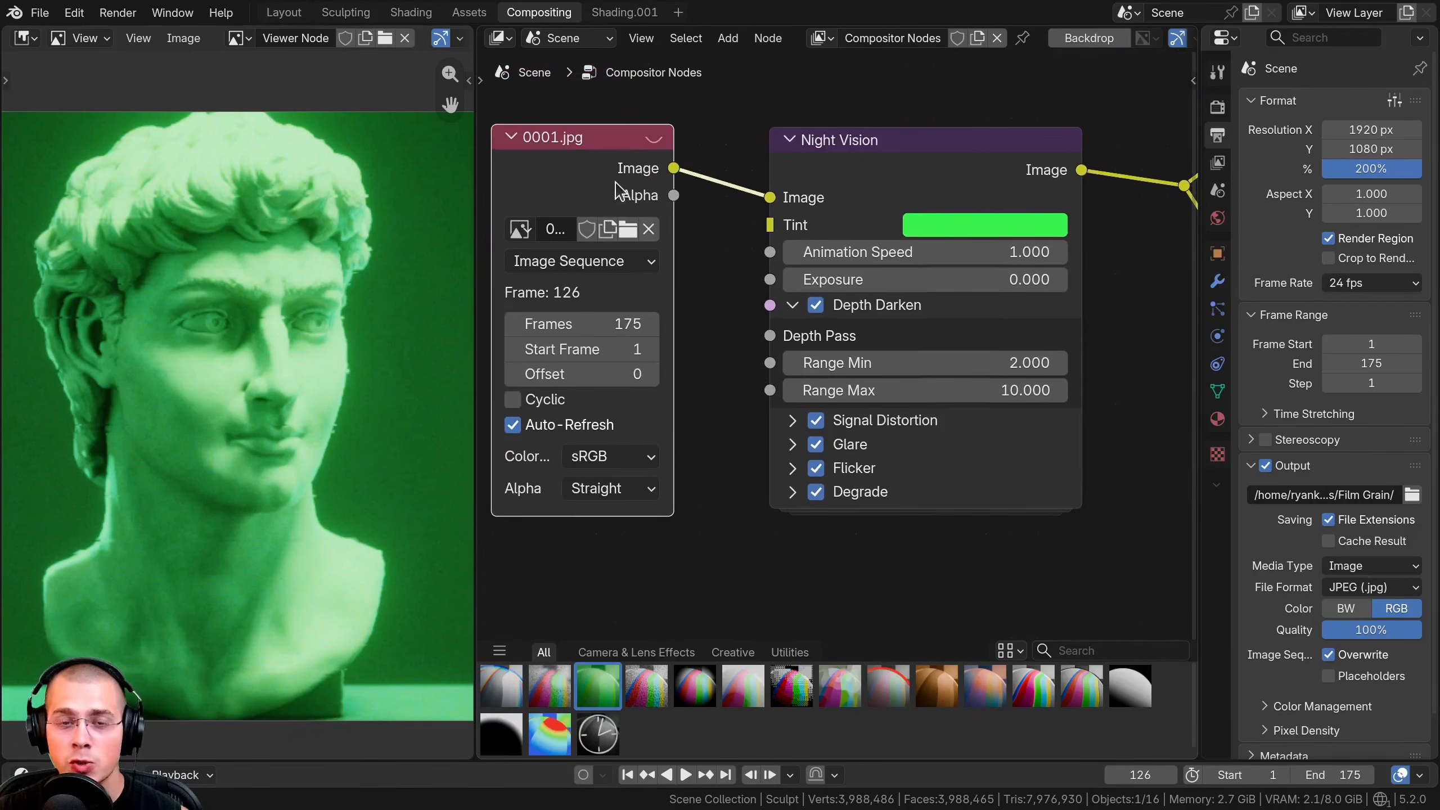
{"action": "left_click_drag", "start_coordinate": [615, 181], "coordinate": [628, 182]}
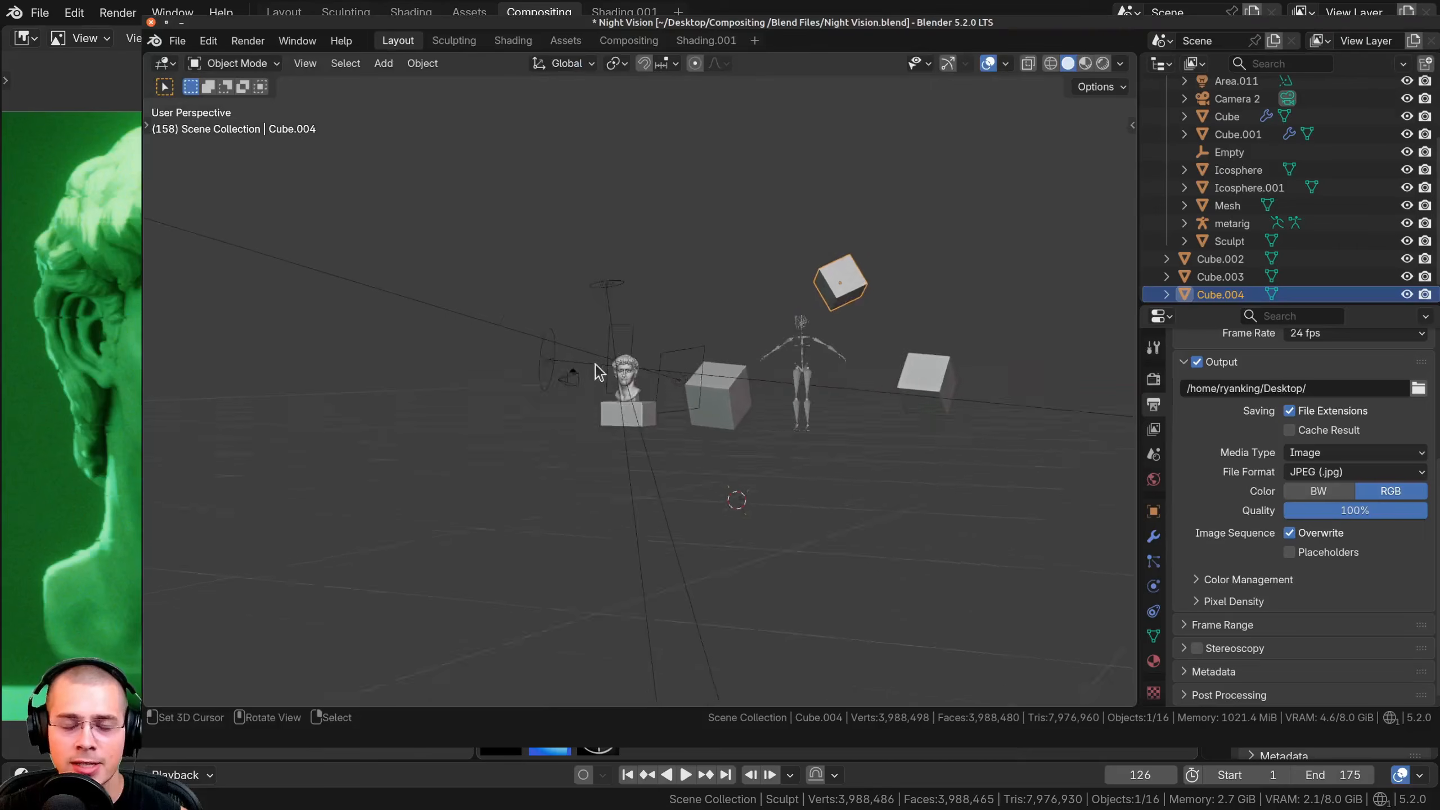
In the Night Vision.blend window, delete an object beside the statue and view the scene through the camera.
{"action": "middle_click_drag", "start_coordinate": [597, 373], "coordinate": [658, 384]}
{"action": "left_click", "coordinate": [736, 404]}
{"action": "key", "text": "x"}
{"action": "left_click", "coordinate": [736, 410]}
{"action": "middle_click_drag", "start_coordinate": [731, 415], "coordinate": [695, 414]}
{"action": "key", "text": "KP_0"}
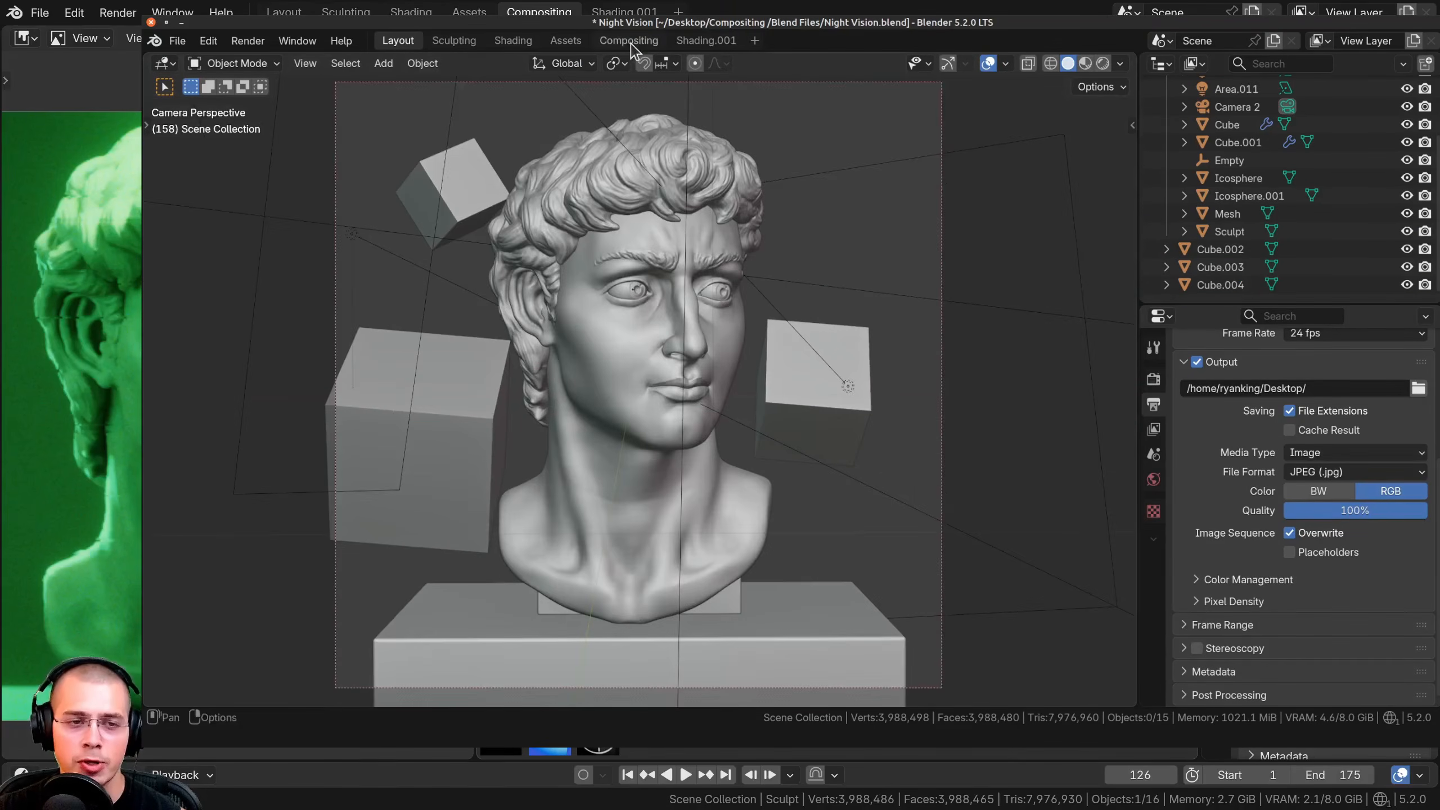
Open the Compositing workspace of the Night Vision.blend file.
{"action": "left_click", "coordinate": [629, 40]}
{"action": "left_click_drag", "start_coordinate": [1044, 424], "coordinate": [1145, 424]}
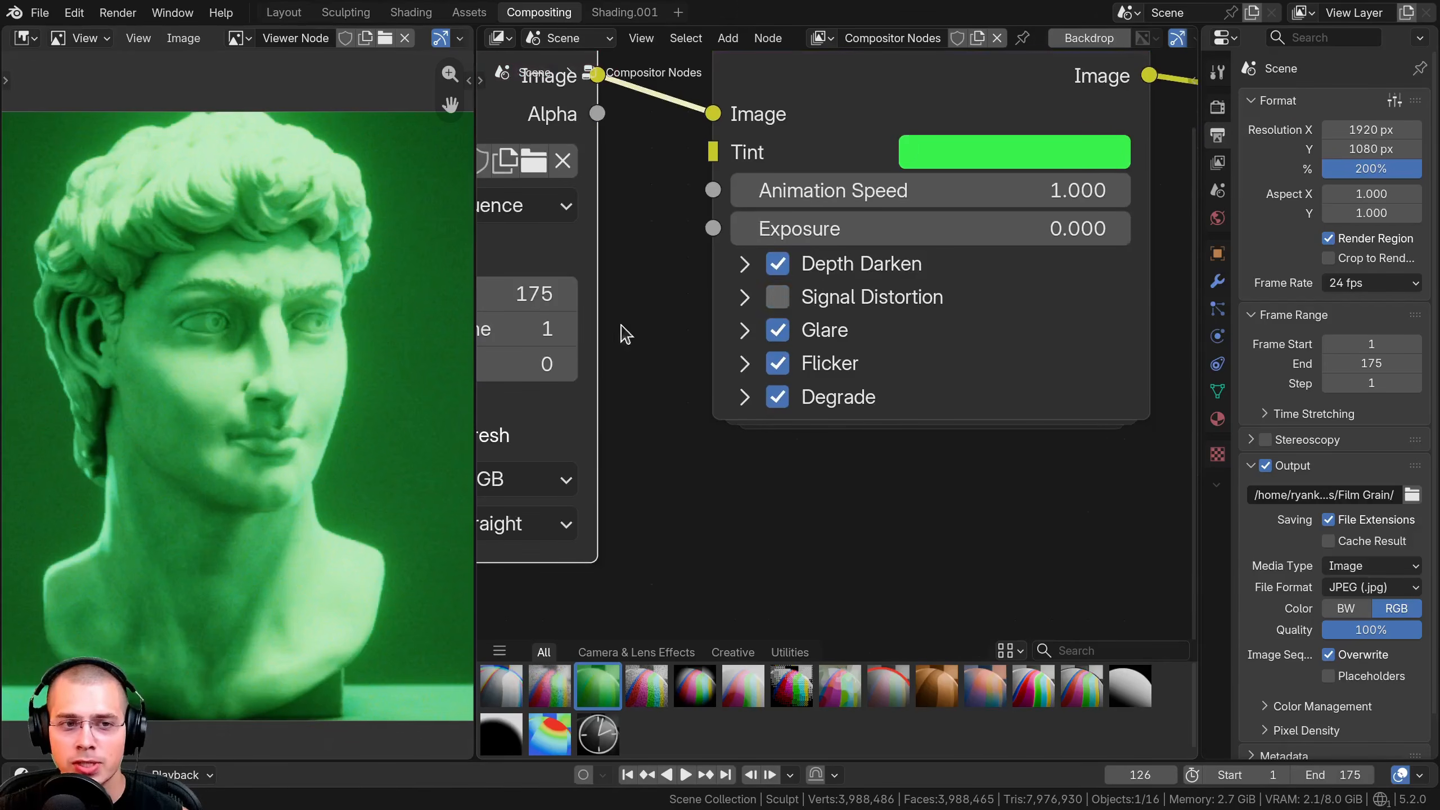
Turn Signal Distortion back on in the Night Vision node and examine its effect on the statue.
{"action": "left_click", "coordinate": [777, 297]}
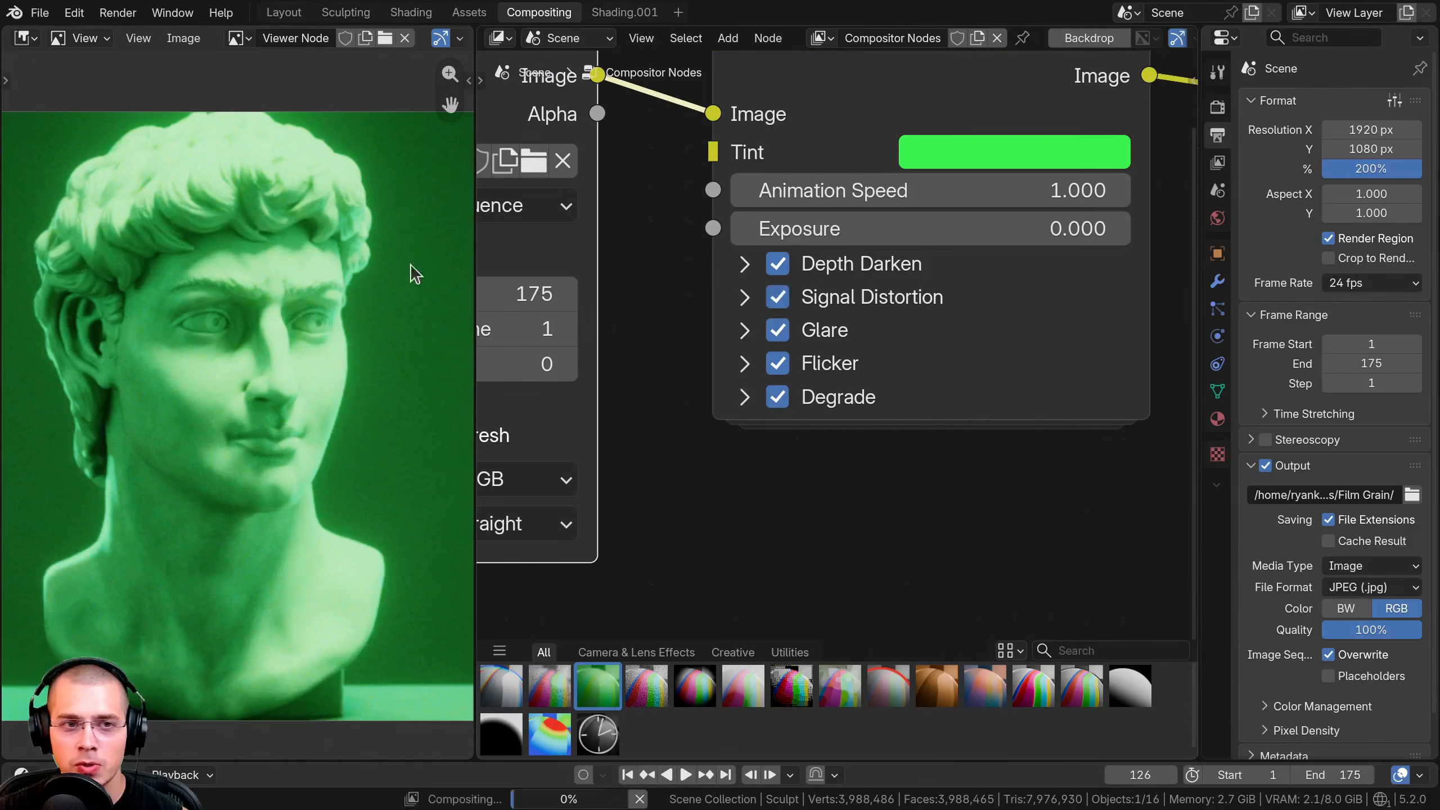
{"action": "scroll", "coordinate": [262, 204], "scroll_direction": "up", "scroll_amount": 3}
{"action": "scroll", "coordinate": [222, 340], "scroll_direction": "up", "scroll_amount": 3}
{"action": "scroll", "coordinate": [60, 221], "scroll_direction": "down", "scroll_amount": 5}
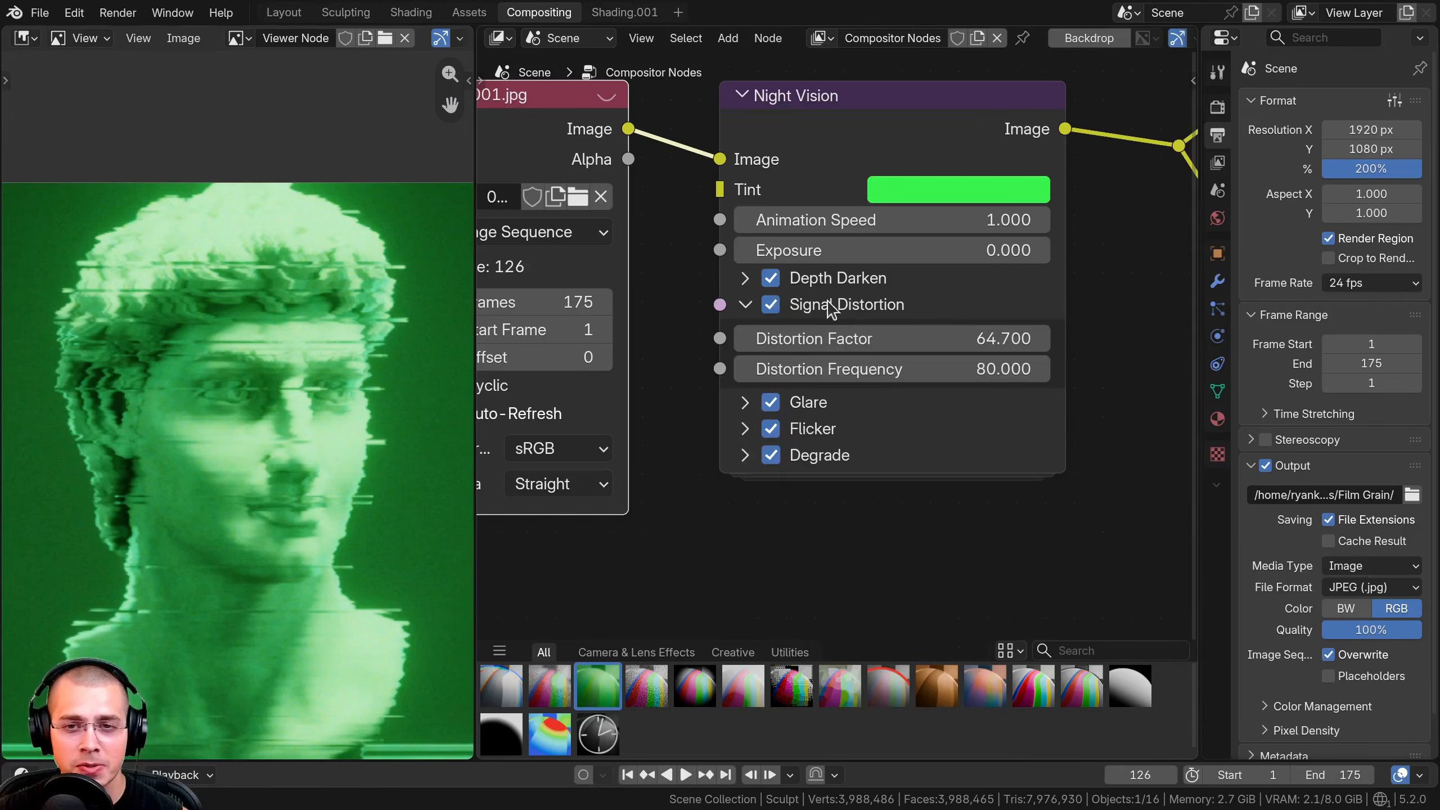
Try Distortion Factor values of 72.700 and 54.600 and a Distortion Frequency of about 119.600 on the Night Vision node.
{"action": "left_click_drag", "start_coordinate": [809, 337], "coordinate": [867, 337]}
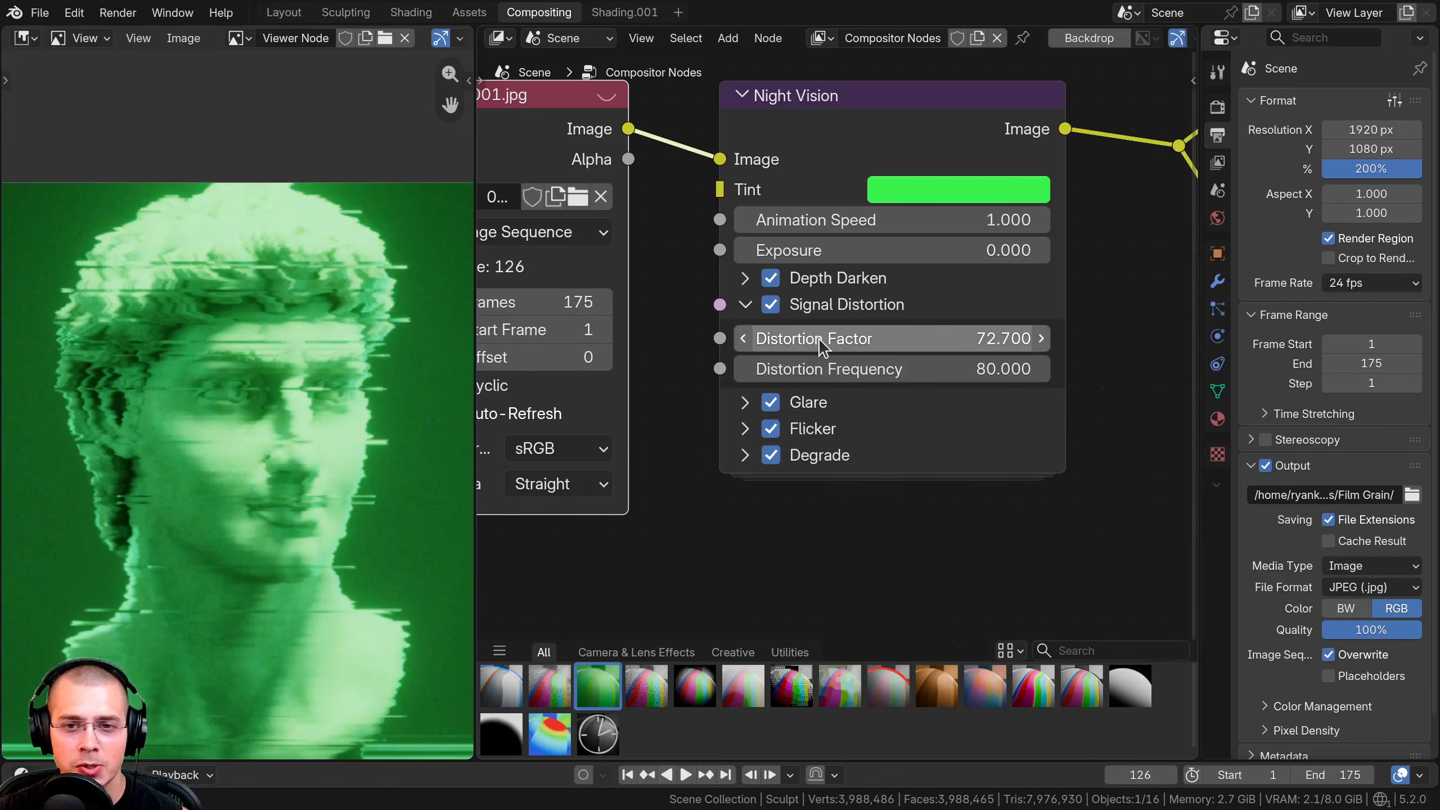
{"action": "scroll", "coordinate": [164, 442], "scroll_direction": "down", "scroll_amount": 2}
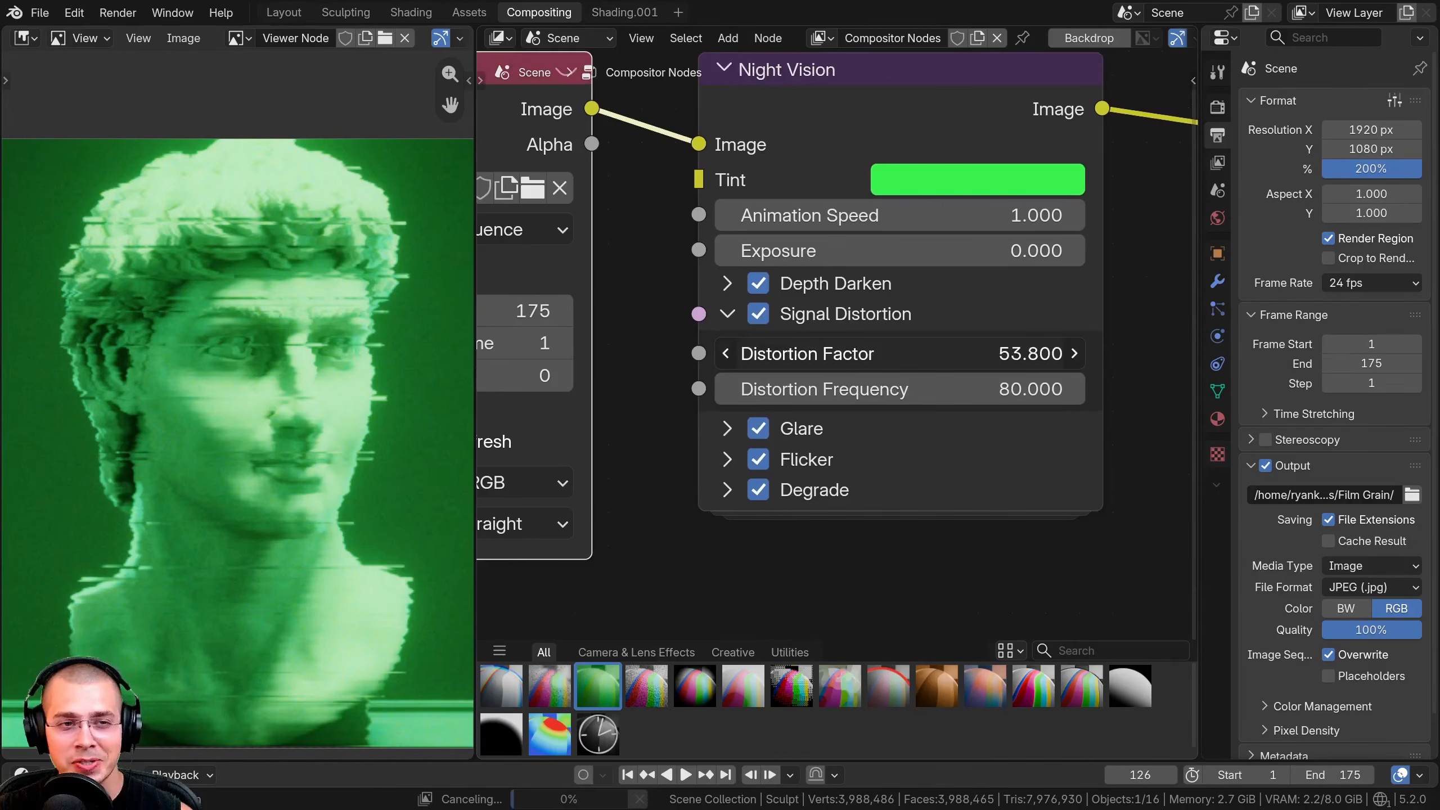
{"action": "scroll", "coordinate": [261, 240], "scroll_direction": "up", "scroll_amount": 1}
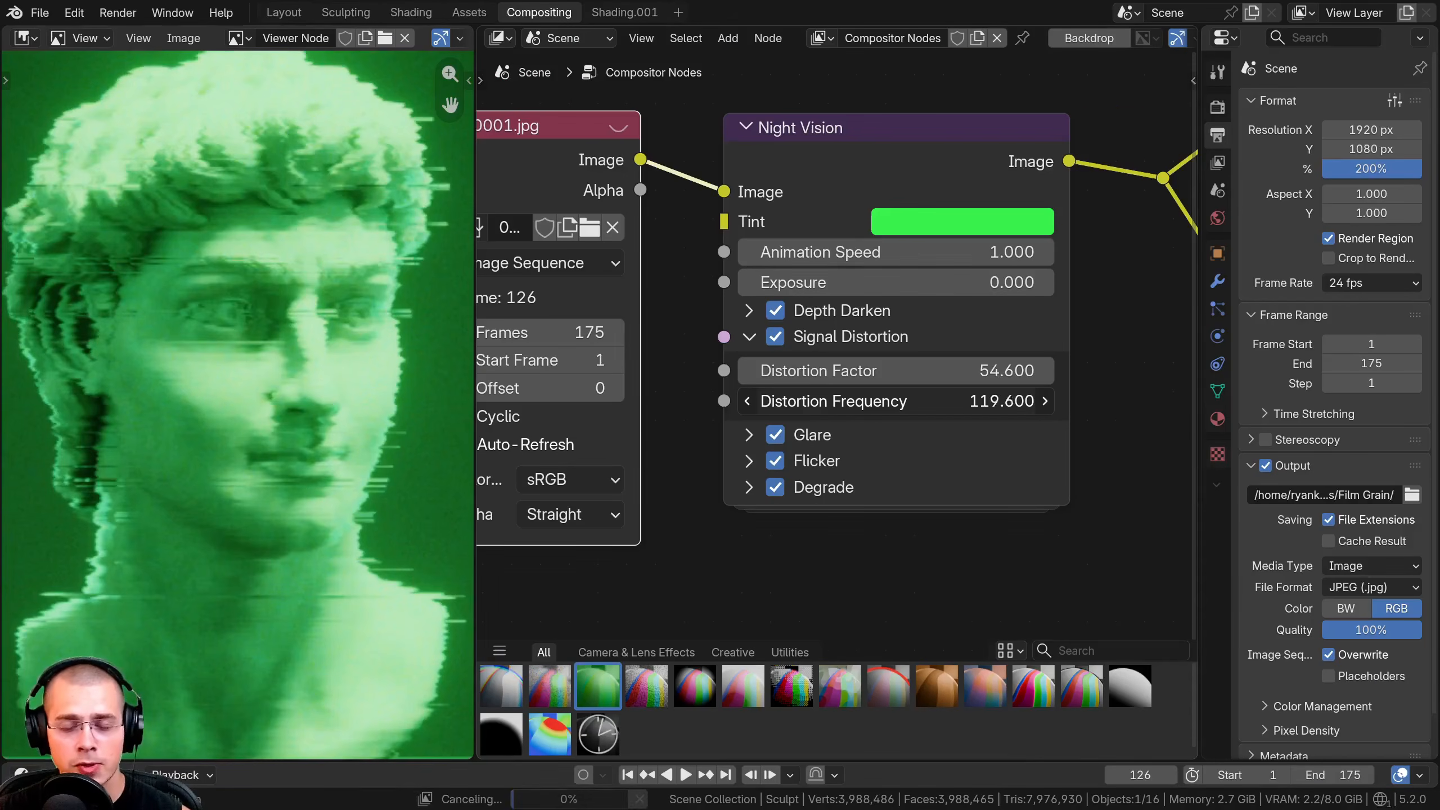
{"action": "left_click_drag", "start_coordinate": [896, 402], "coordinate": [940, 401]}
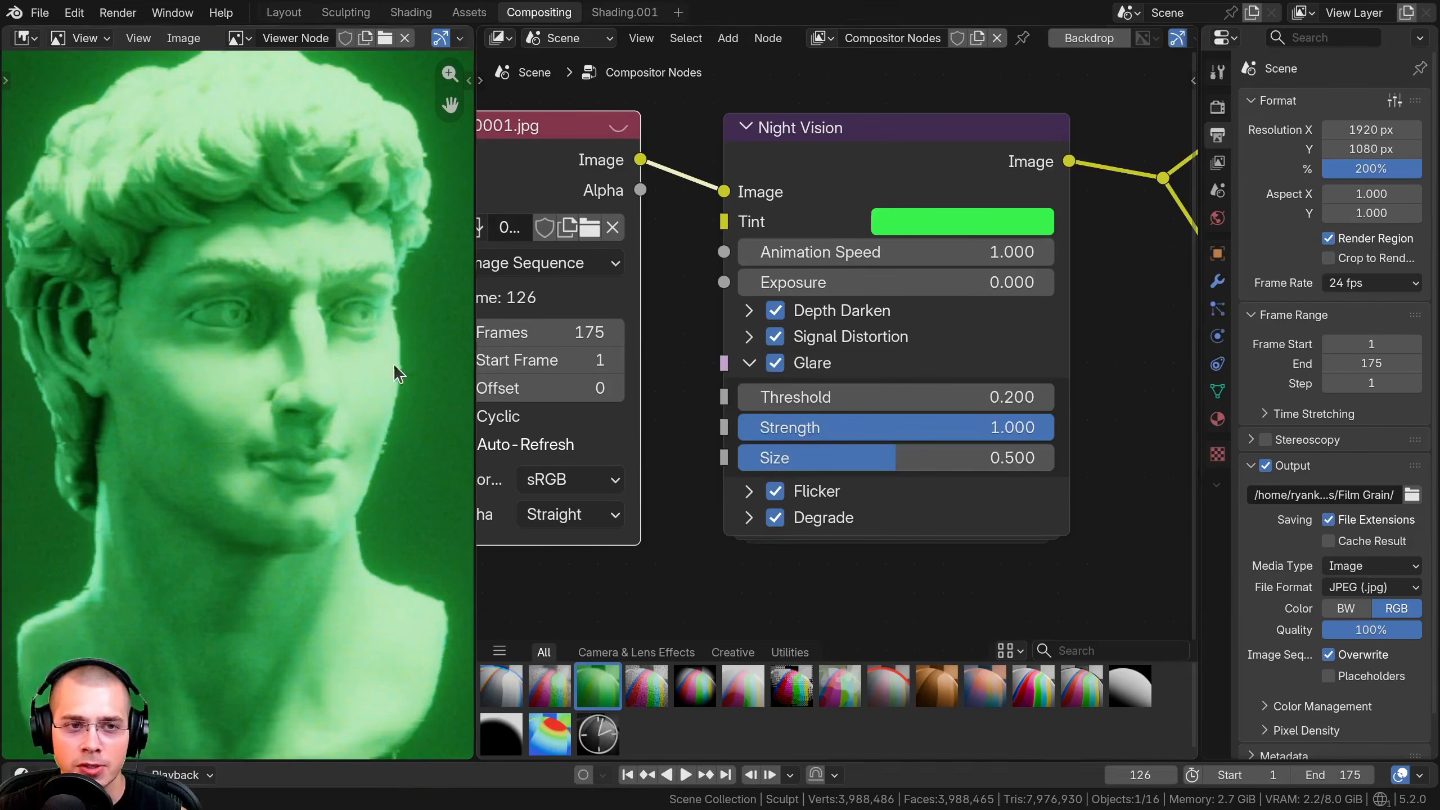
Toggle Glare off and on in the Night Vision node to compare the glow around the statue.
{"action": "scroll", "coordinate": [395, 368], "scroll_direction": "down", "scroll_amount": 2}
{"action": "left_click", "coordinate": [775, 365]}
{"action": "left_click", "coordinate": [775, 366]}
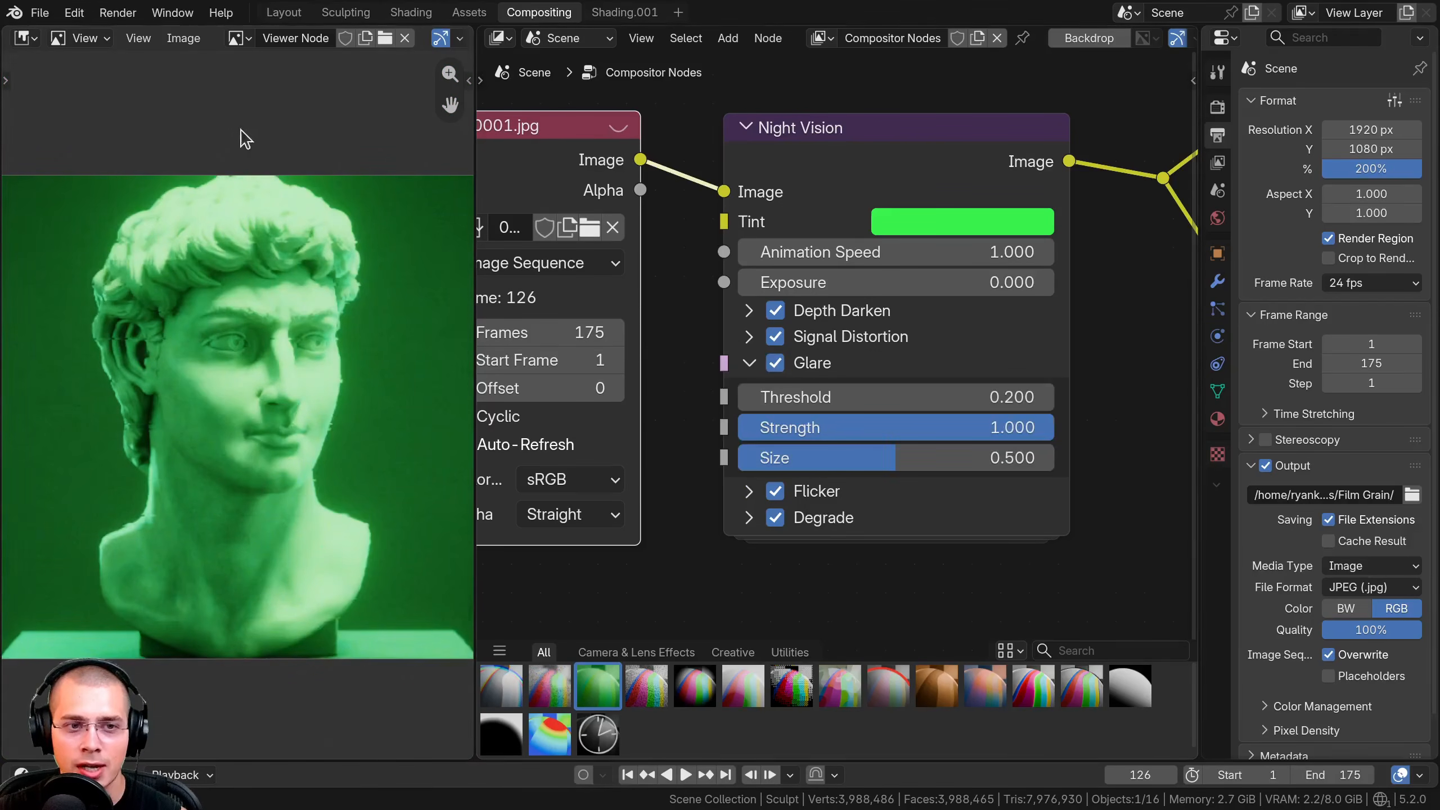
{"action": "left_click", "coordinate": [785, 366]}
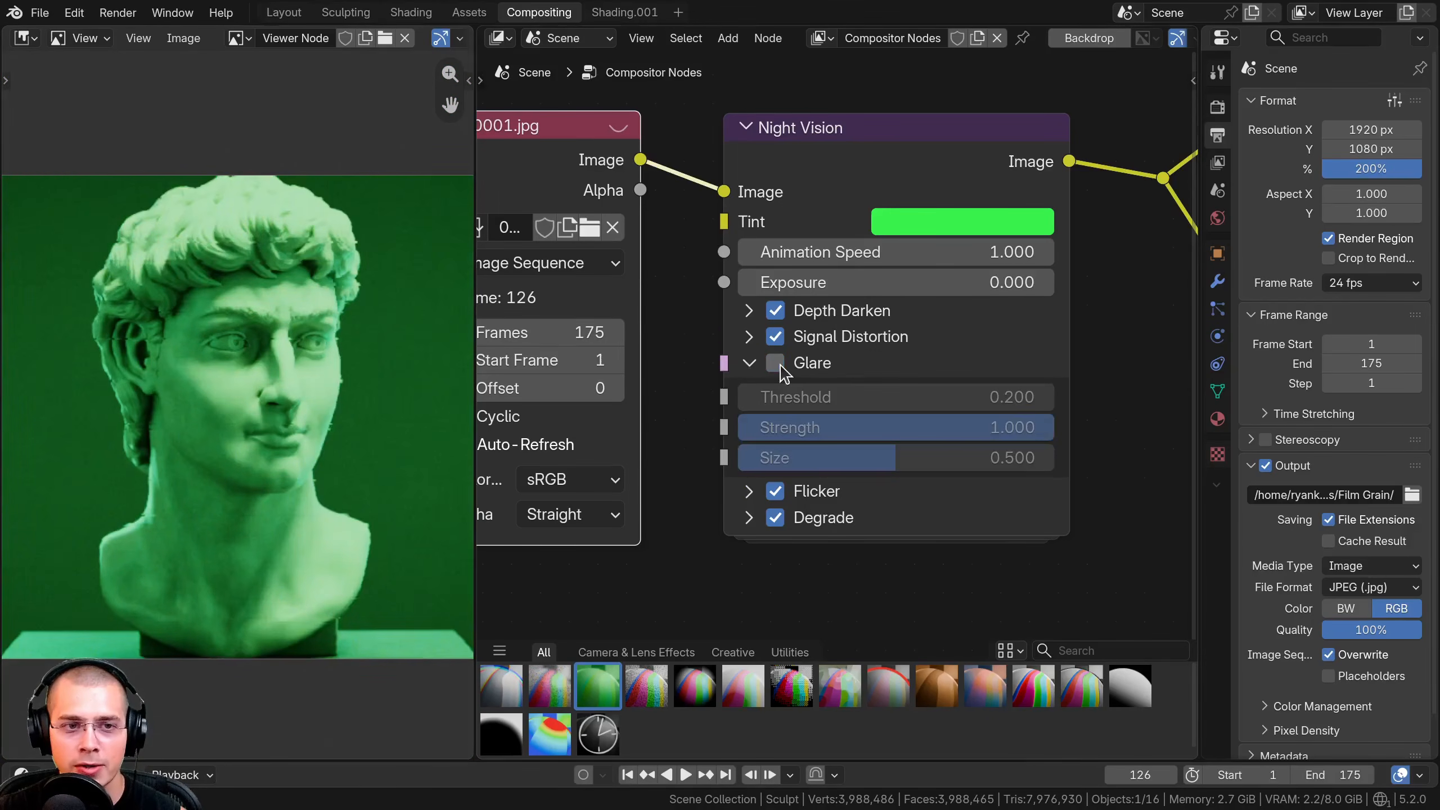
{"action": "left_click", "coordinate": [777, 367]}
Try a Glare Strength of about 0.952 on the Night Vision node and collapse the Glare settings.
{"action": "scroll", "coordinate": [284, 368], "scroll_direction": "up", "scroll_amount": 1}
{"action": "left_click_drag", "start_coordinate": [896, 428], "coordinate": [888, 428]}
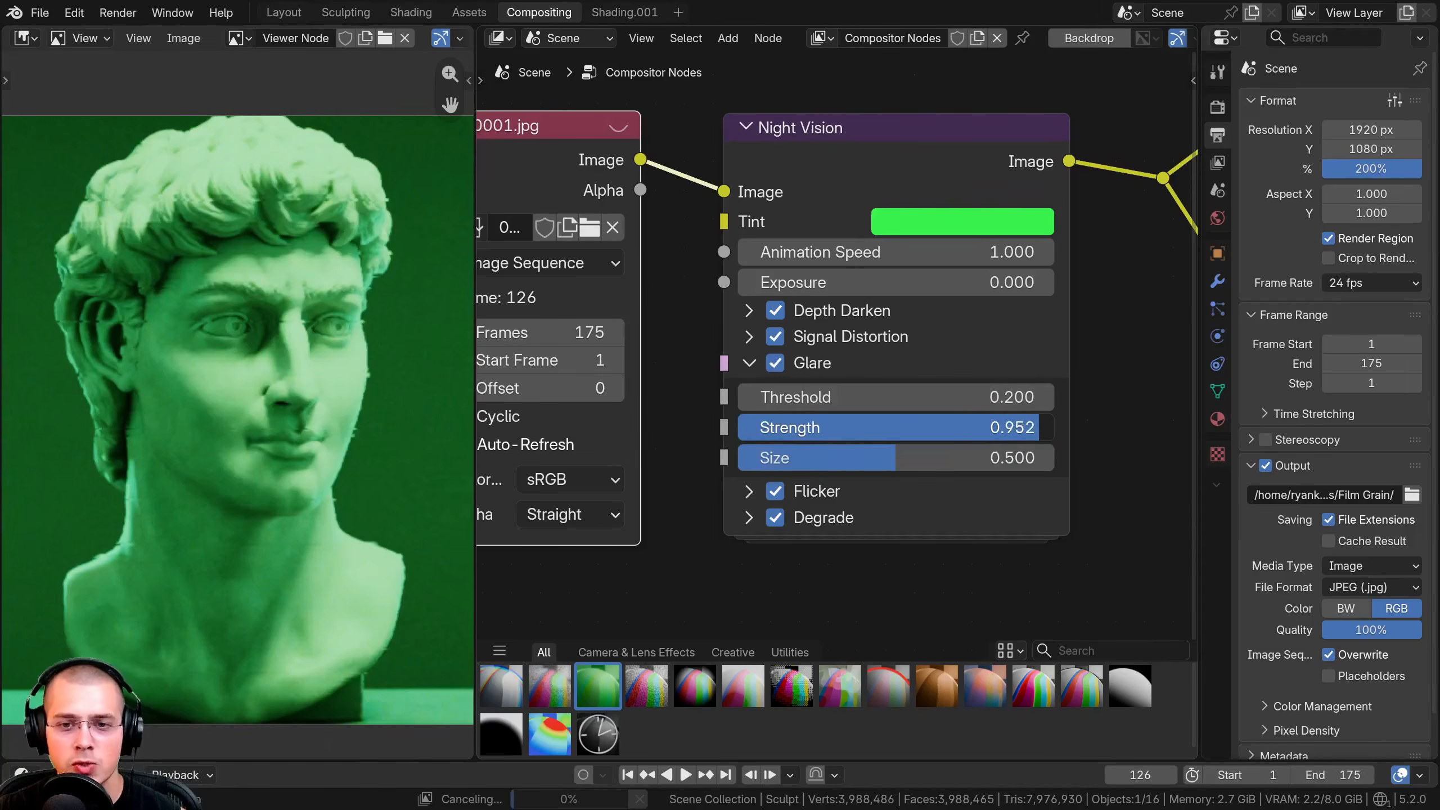
{"action": "left_click", "coordinate": [748, 362]}
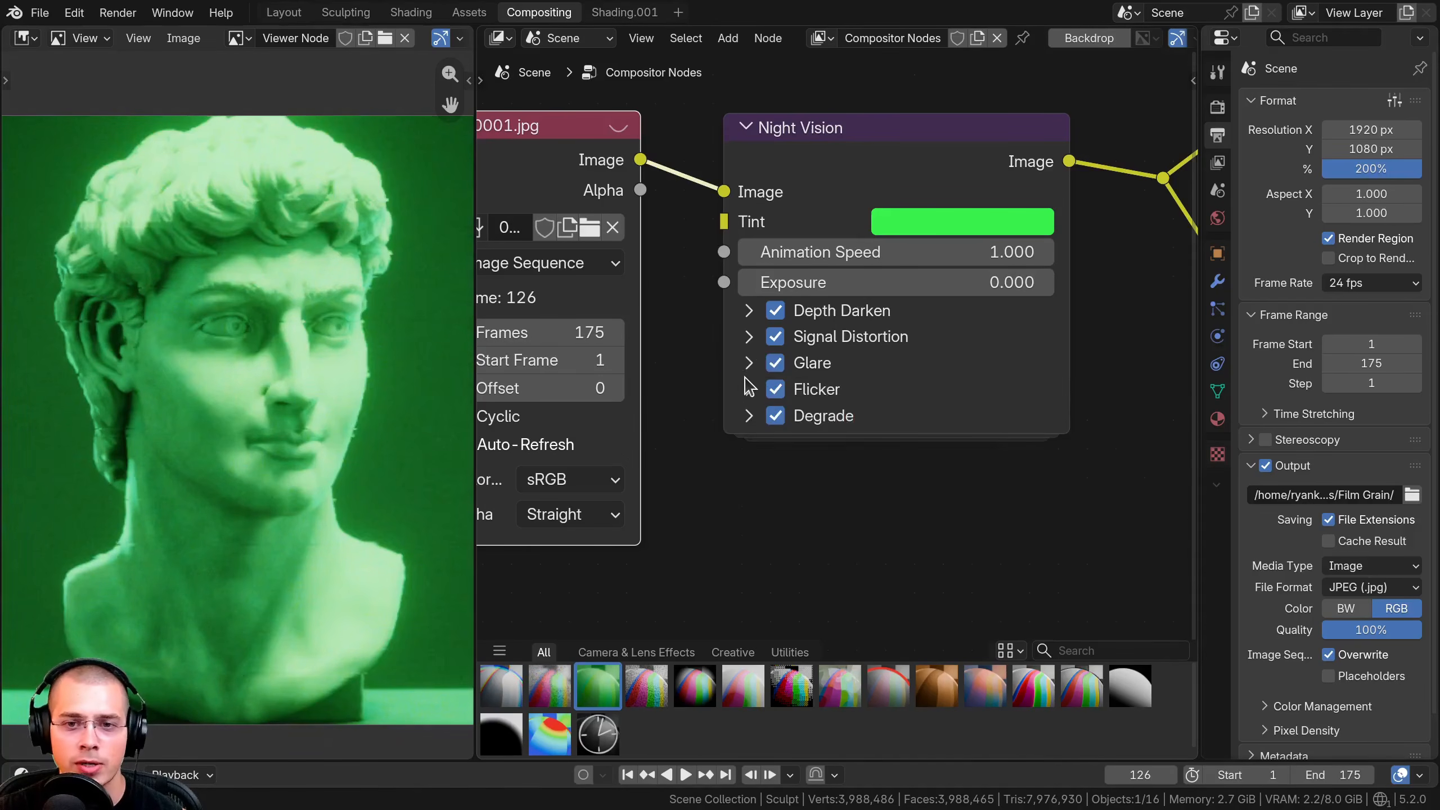
Expand the Night Vision node's Flicker settings and turn Flicker off to compare the image.
{"action": "left_click", "coordinate": [749, 389]}
{"action": "left_click", "coordinate": [775, 390]}
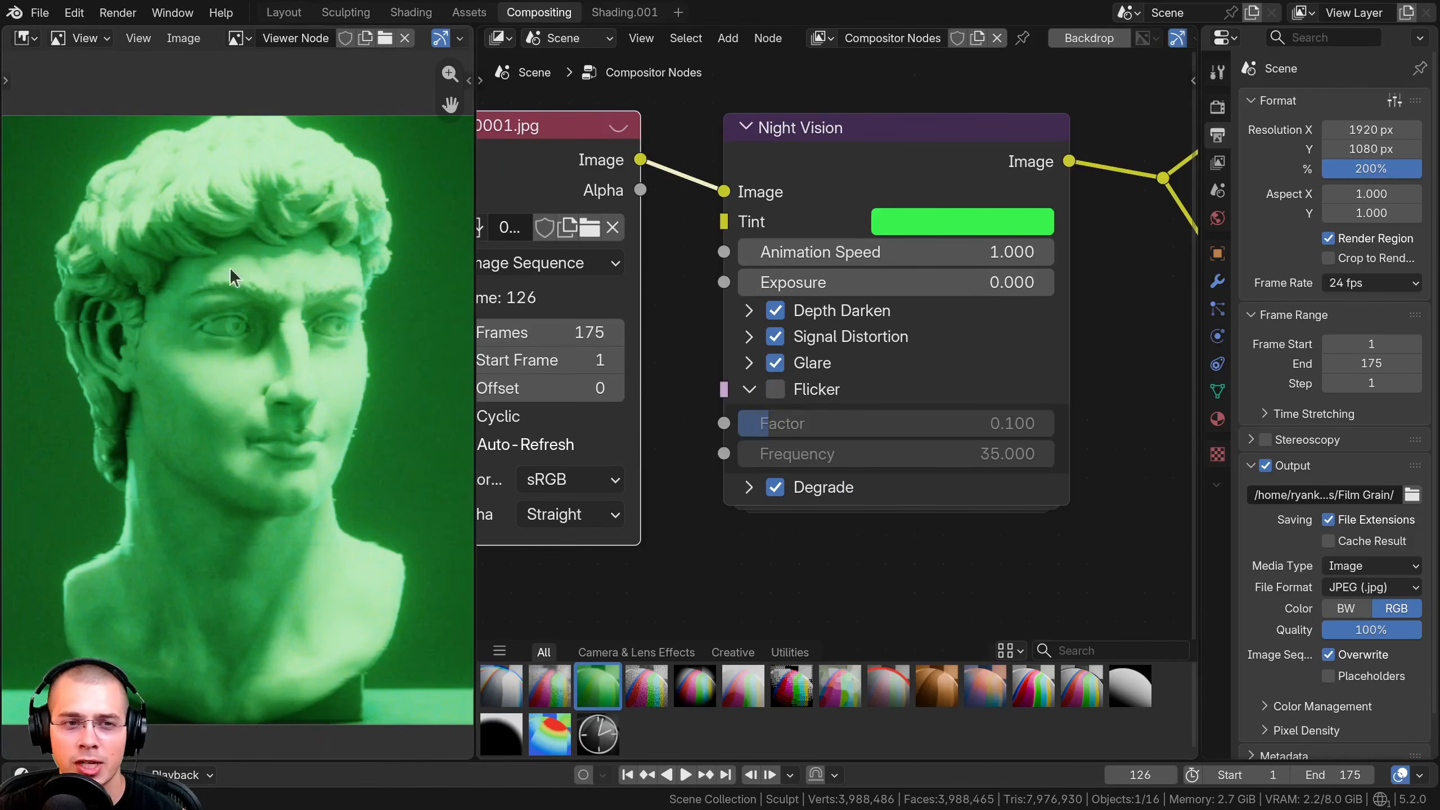
{"action": "scroll", "coordinate": [303, 295], "scroll_direction": "up", "scroll_amount": 2}
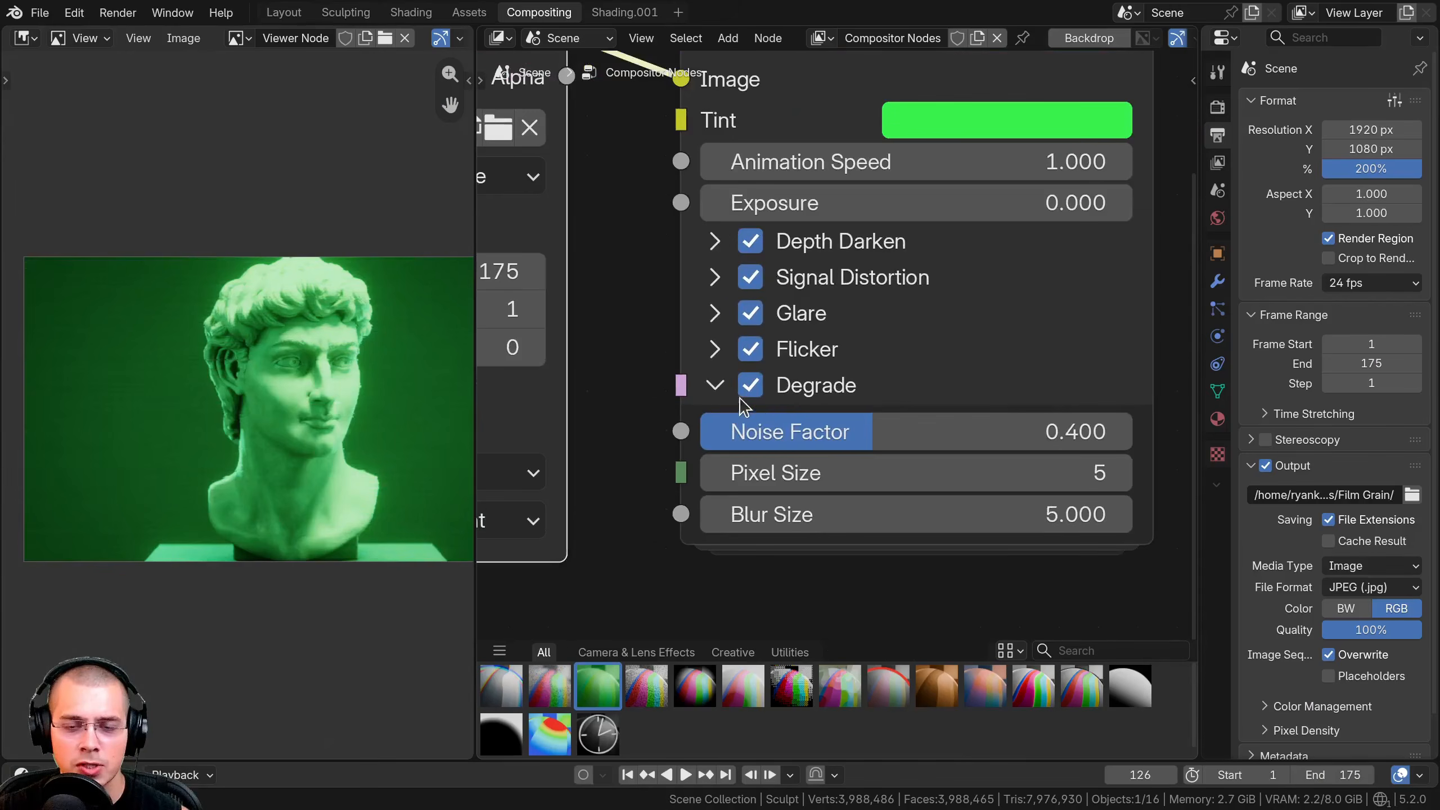
Toggle Degrade on the Night Vision node to compare the statue with and without noise and pixelation.
{"action": "left_click", "coordinate": [746, 392]}
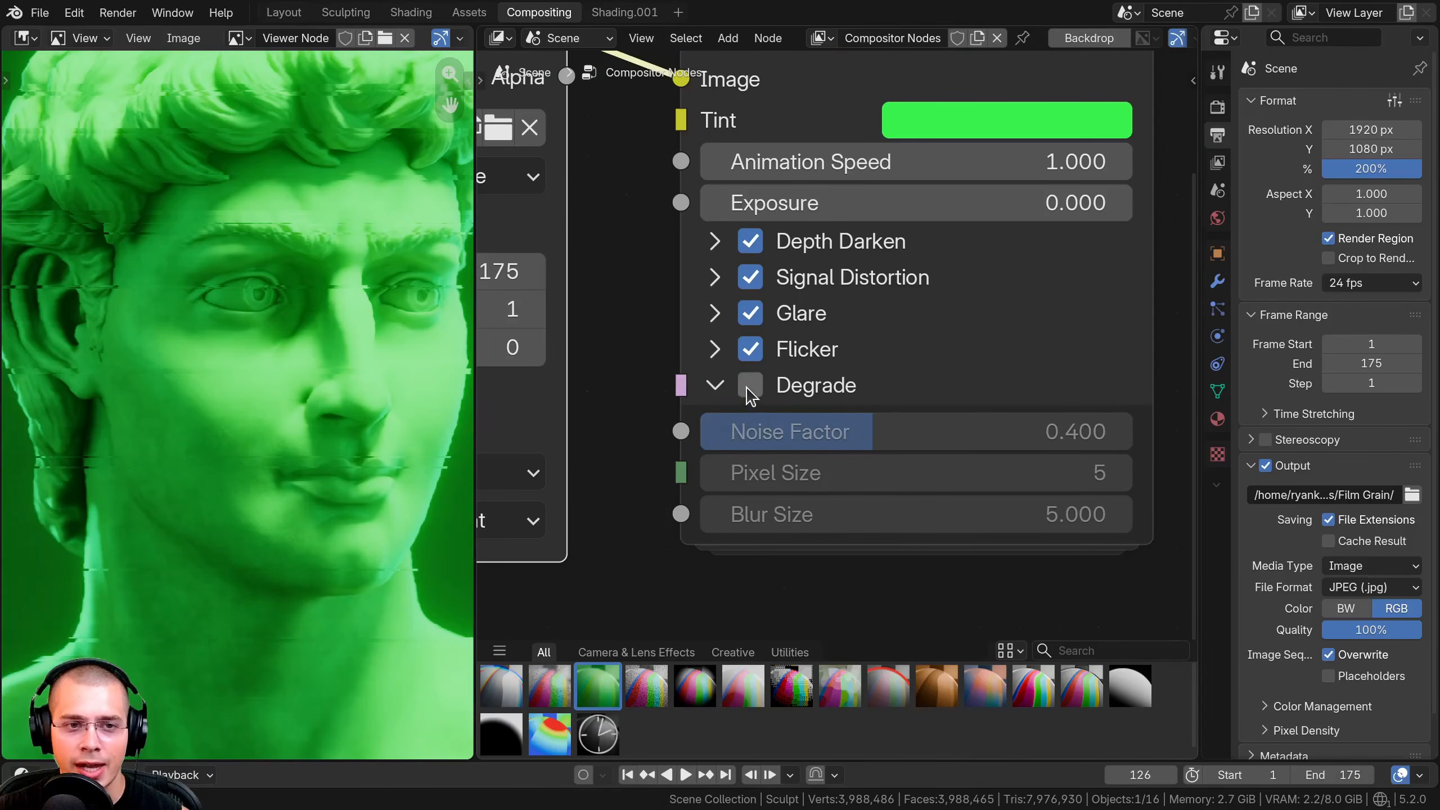
{"action": "left_click", "coordinate": [748, 389]}
{"action": "left_click", "coordinate": [750, 387]}
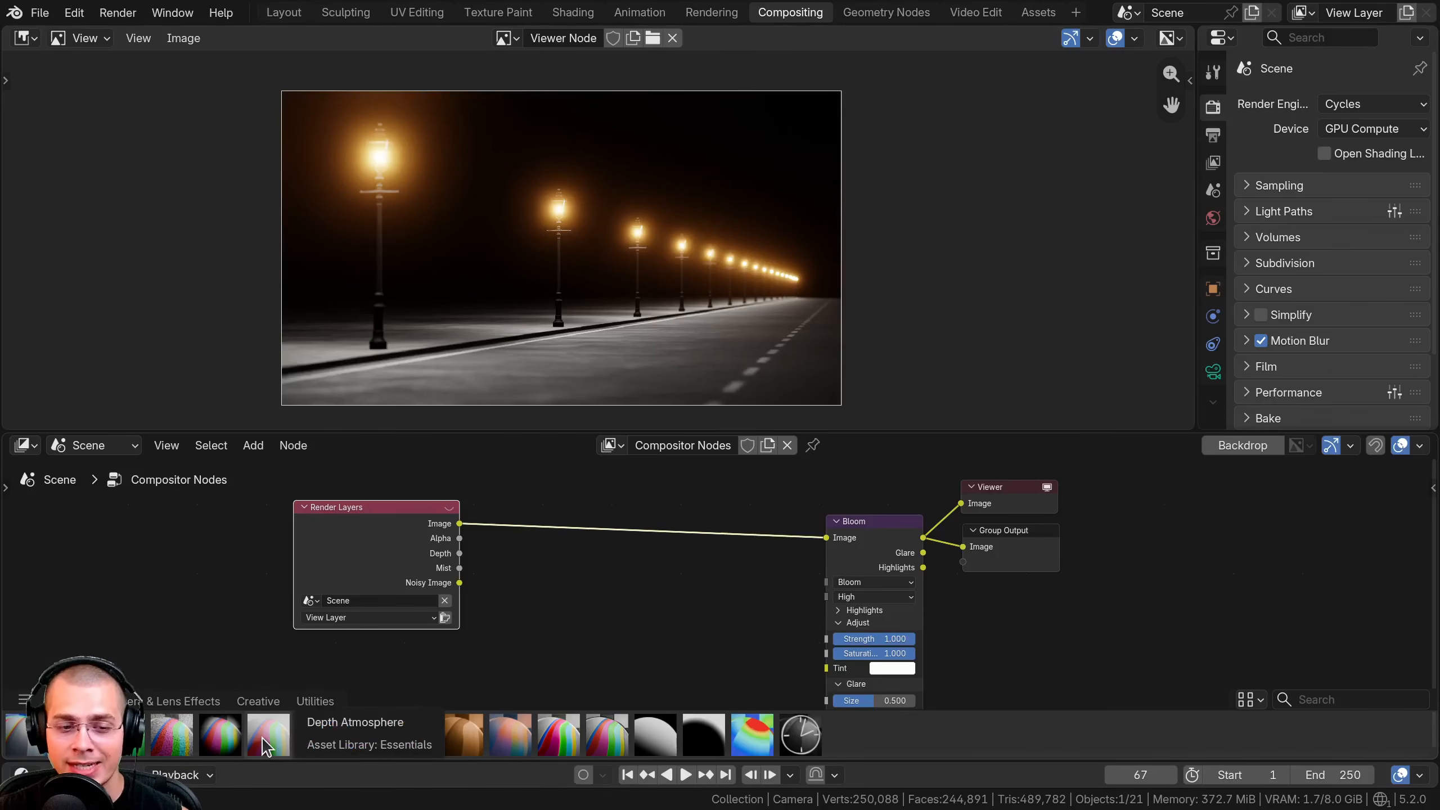
In the street lamp scene's compositor, add the Depth Atmosphere effect below the link between Render Layers and Bloom.
{"action": "left_click_drag", "start_coordinate": [266, 746], "coordinate": [595, 564]}
{"action": "scroll", "coordinate": [597, 562], "scroll_direction": "down", "scroll_amount": 1}
{"action": "left_click", "coordinate": [597, 561]}
{"action": "scroll", "coordinate": [641, 567], "scroll_direction": "up", "scroll_amount": 1}
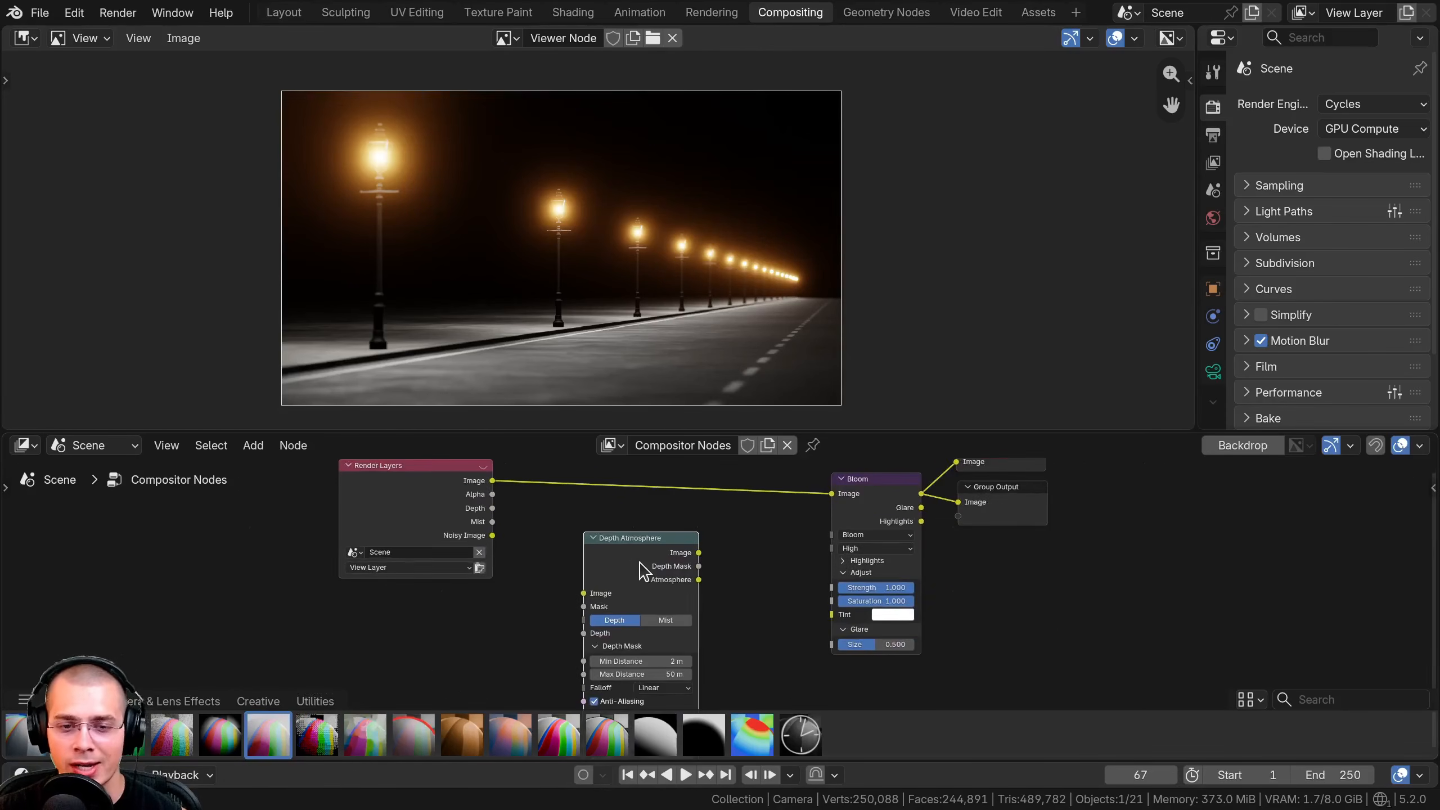
{"action": "middle_click_drag", "start_coordinate": [645, 555], "coordinate": [640, 578]}
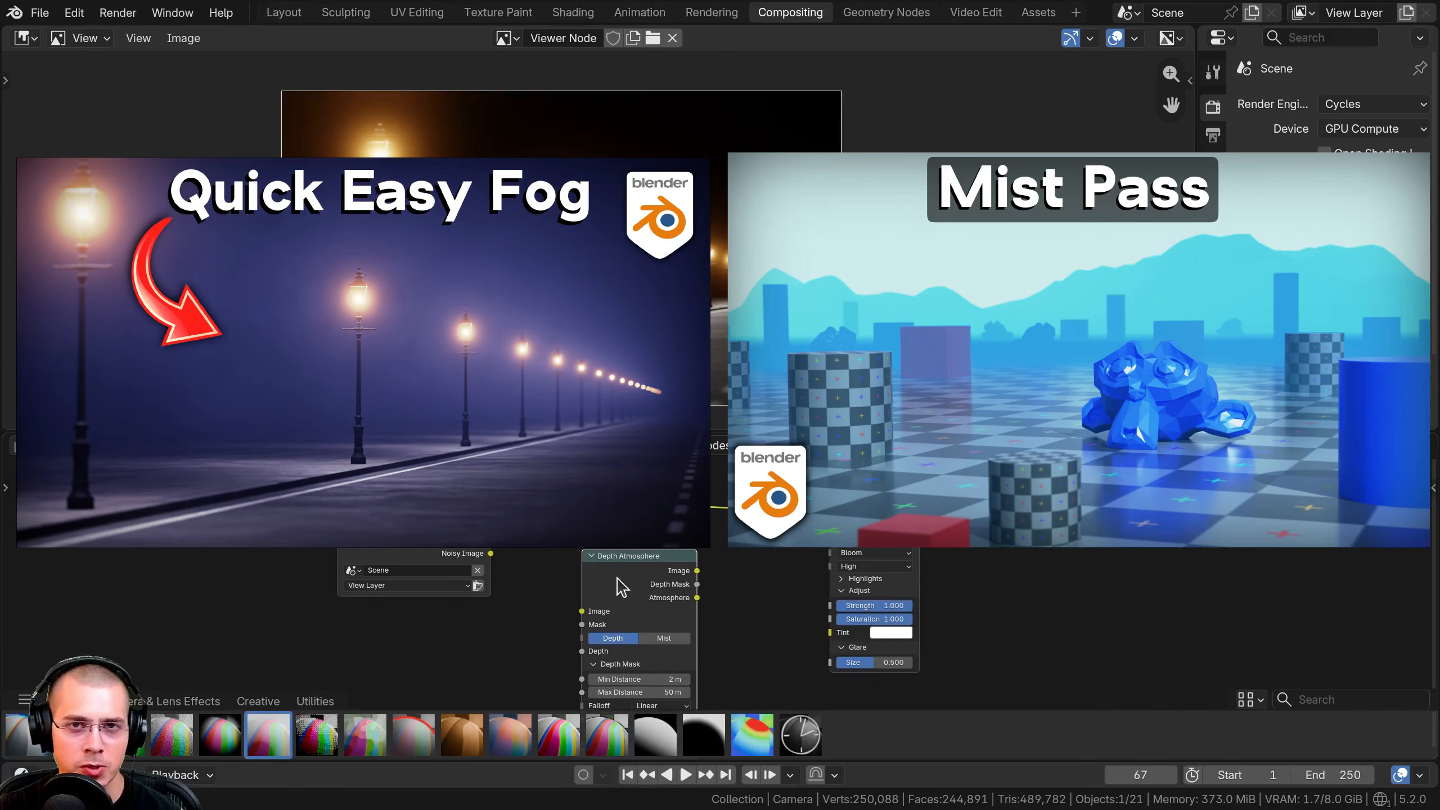
Move the Depth Atmosphere node onto the link between Render Layers and Bloom, and enlarge the image preview area.
{"action": "left_click_drag", "start_coordinate": [630, 593], "coordinate": [624, 539]}
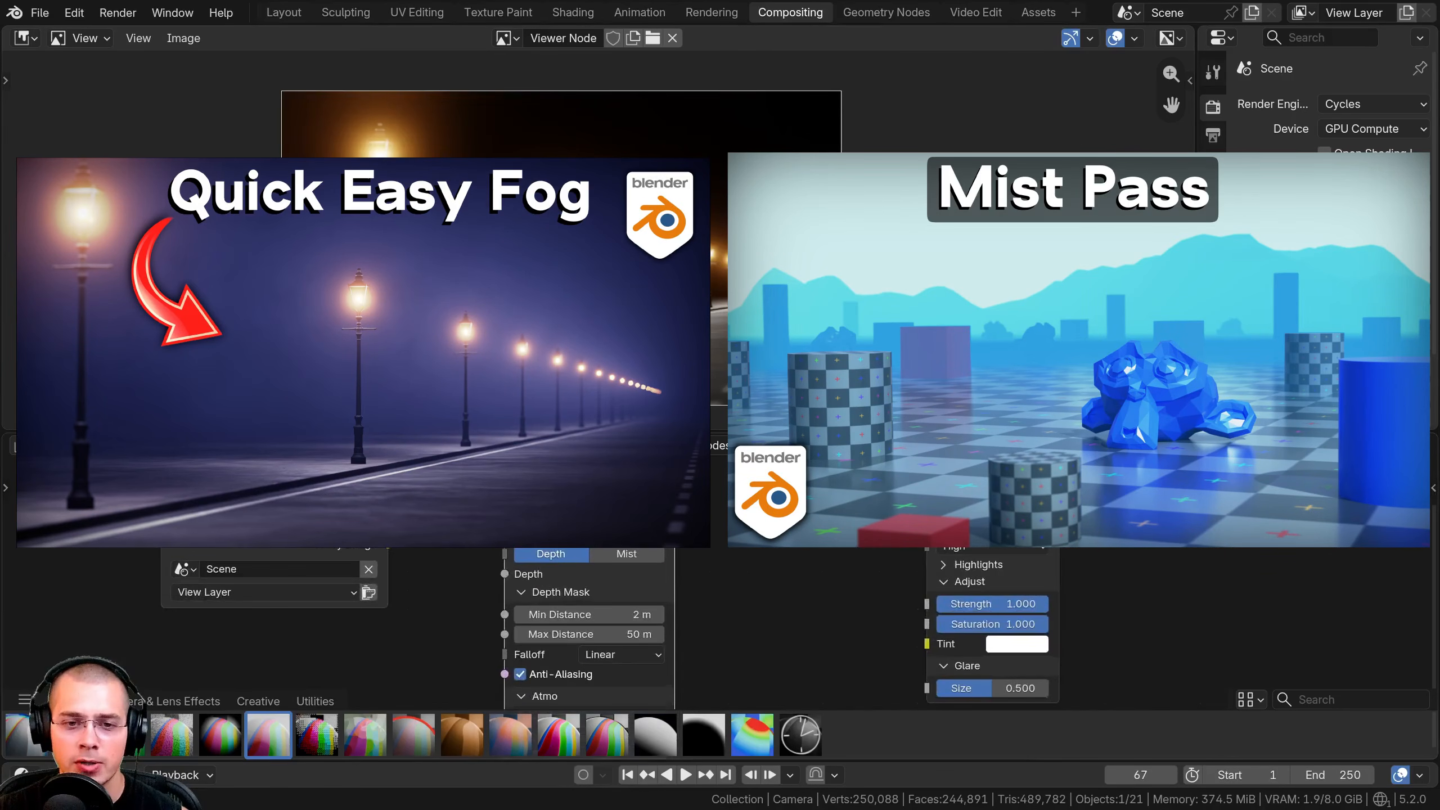
{"action": "left_click_drag", "start_coordinate": [579, 454], "coordinate": [562, 470]}
{"action": "middle_click_drag", "start_coordinate": [562, 470], "coordinate": [563, 501]}
{"action": "left_click_drag", "start_coordinate": [549, 431], "coordinate": [550, 481]}
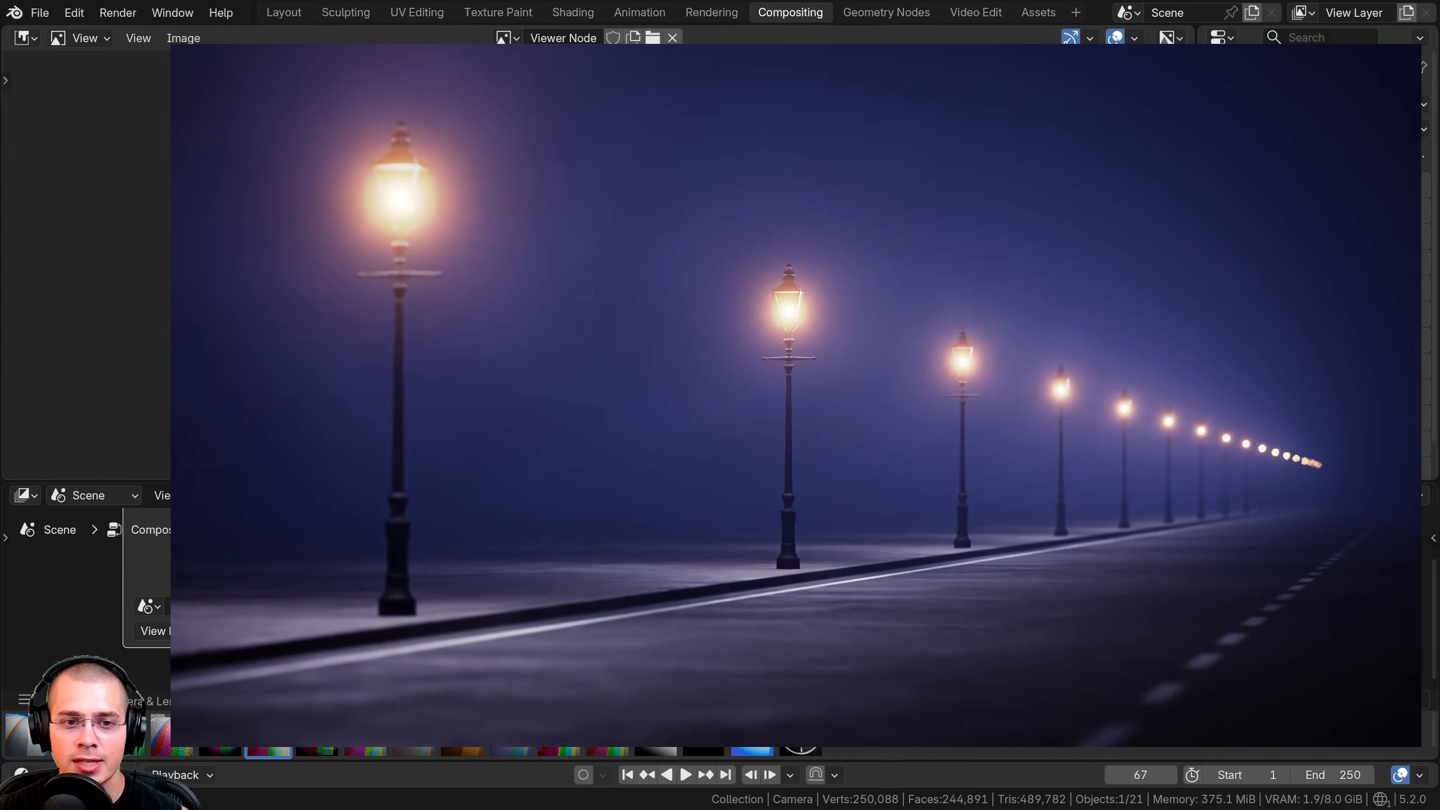
Enlarge the node editor area and connect Render Layers' Depth output to the Depth input of Depth Atmosphere.
{"action": "left_click_drag", "start_coordinate": [550, 481], "coordinate": [550, 387]}
{"action": "middle_click_drag", "start_coordinate": [550, 482], "coordinate": [544, 485]}
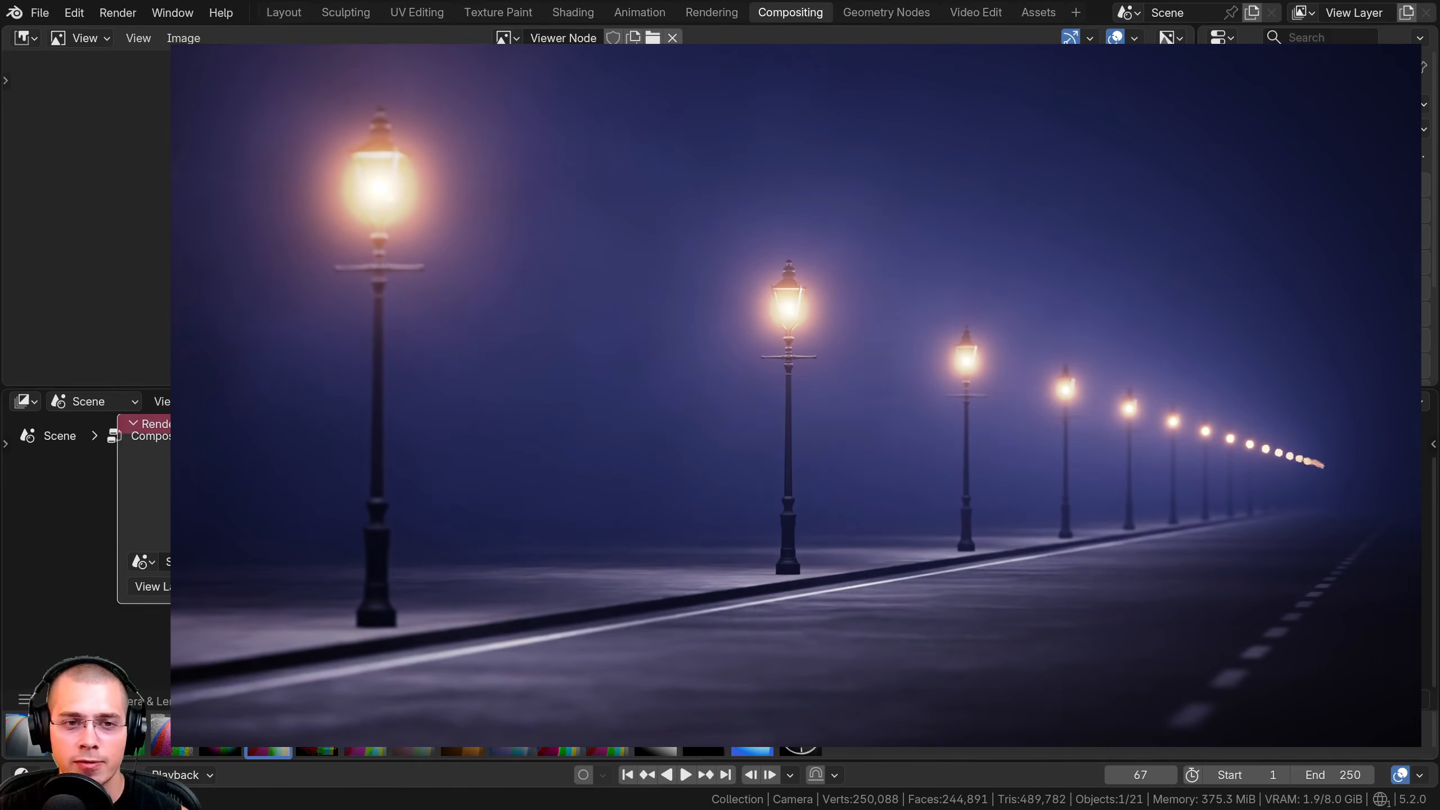
{"action": "scroll", "coordinate": [358, 505], "scroll_direction": "up", "scroll_amount": 2}
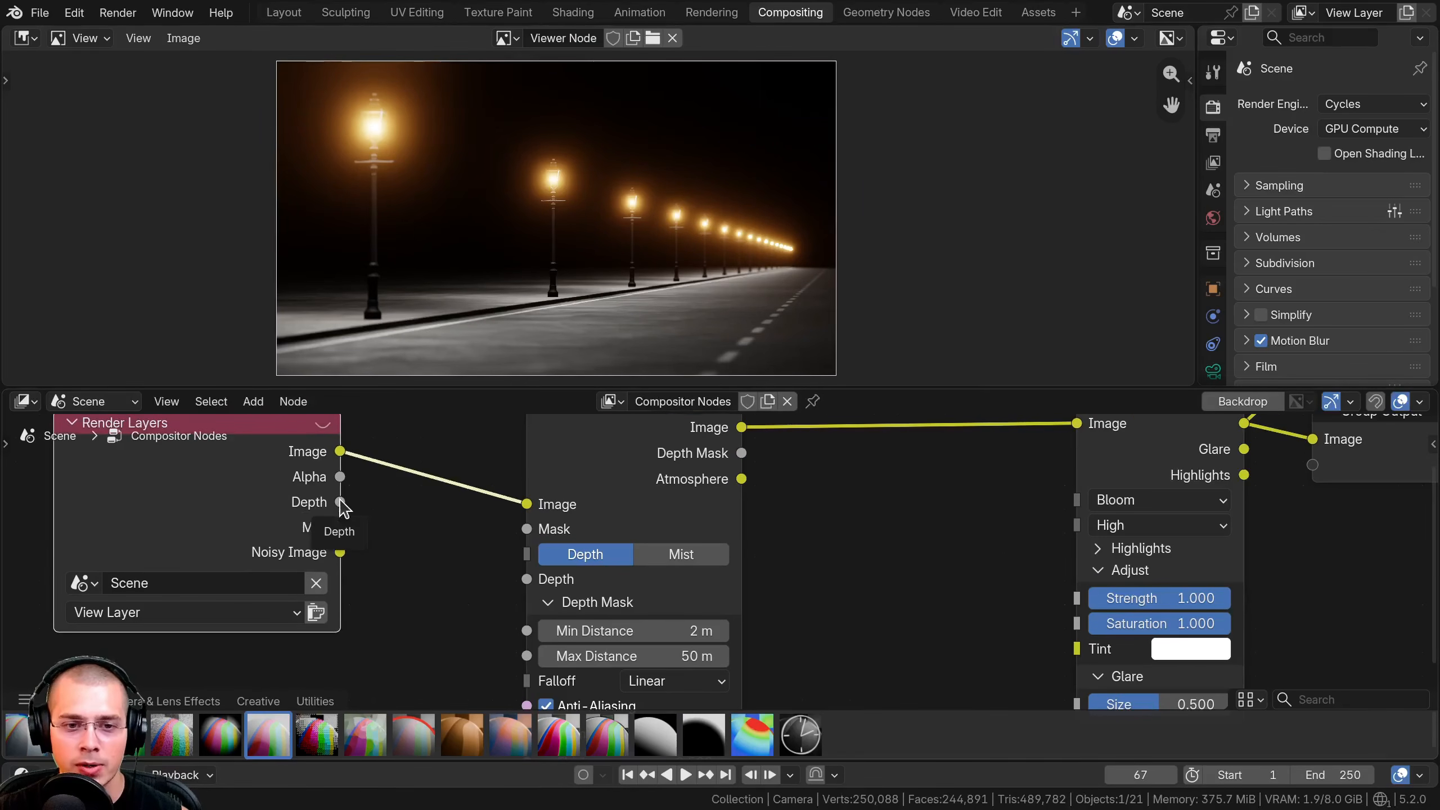
{"action": "left_click_drag", "start_coordinate": [340, 502], "coordinate": [526, 579]}
{"action": "scroll", "coordinate": [521, 617], "scroll_direction": "down", "scroll_amount": 3}
{"action": "middle_click_drag", "start_coordinate": [526, 598], "coordinate": [524, 589]}
{"action": "left_click_drag", "start_coordinate": [613, 502], "coordinate": [624, 500]}
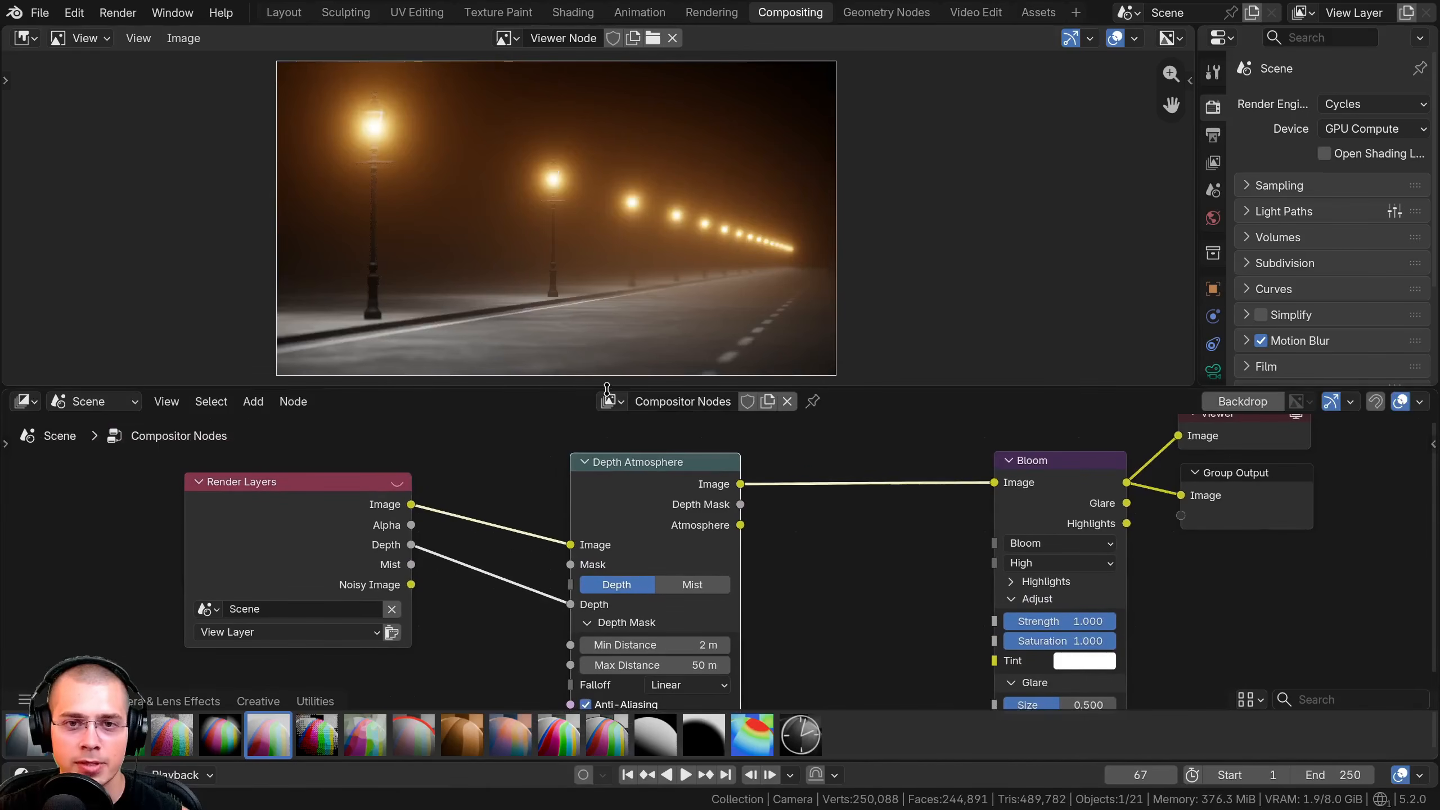
Raise the Depth Atmosphere node's Max Distance to 86.6 m and Min Distance to 41.7 m, and inspect the distant fog.
{"action": "scroll", "coordinate": [596, 516], "scroll_direction": "up", "scroll_amount": 2}
{"action": "scroll", "coordinate": [601, 525], "scroll_direction": "up", "scroll_amount": 1}
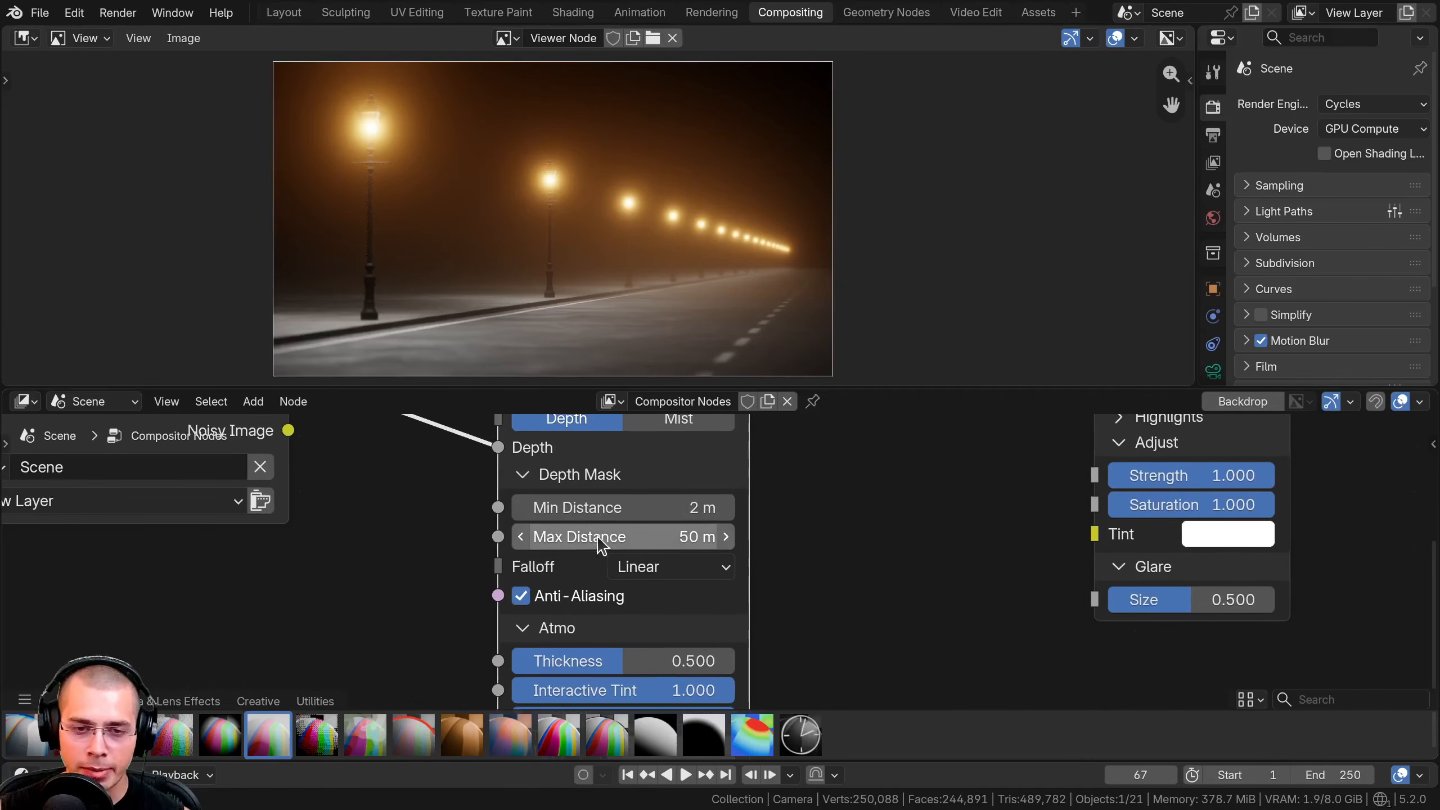
{"action": "left_click_drag", "start_coordinate": [610, 543], "coordinate": [630, 537]}
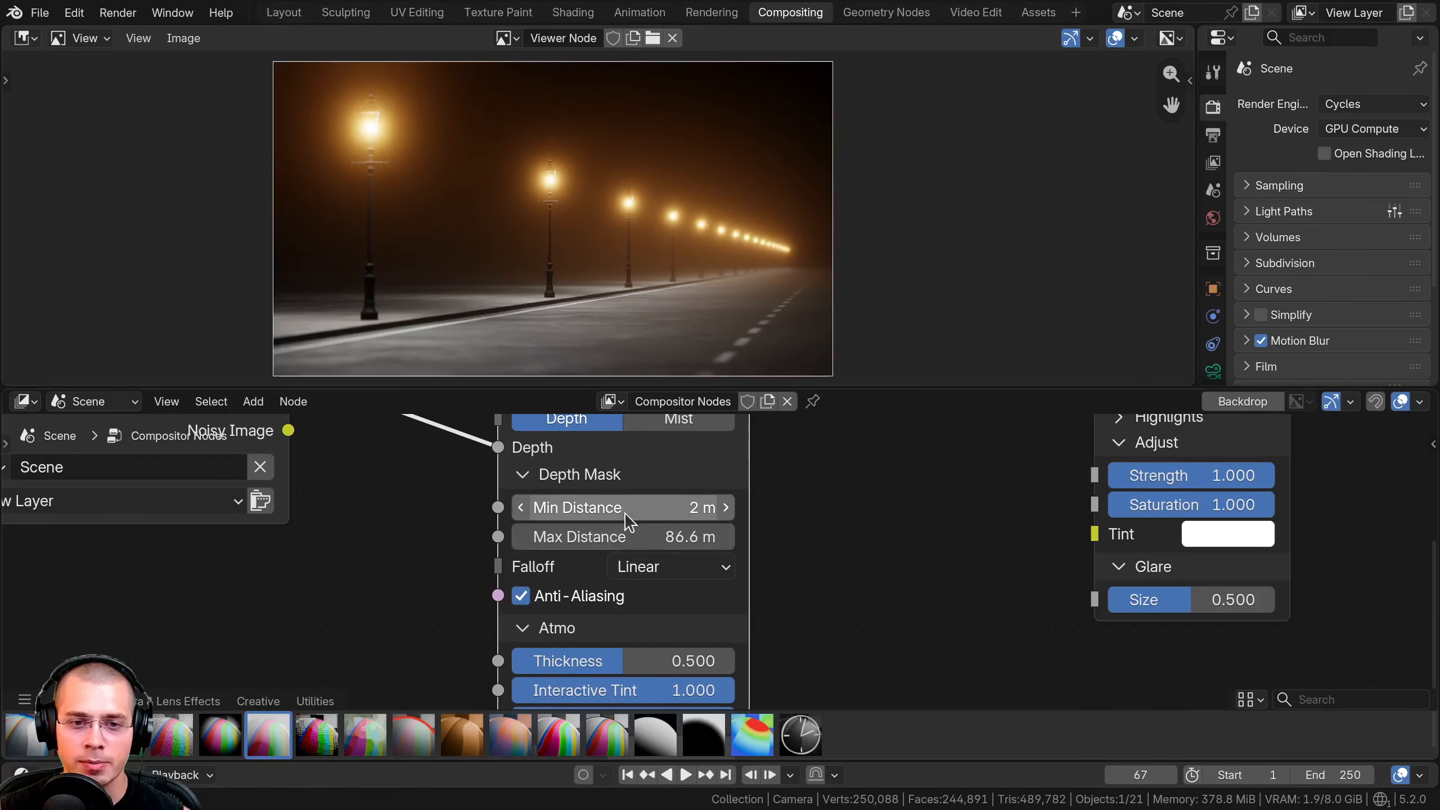
{"action": "left_click", "coordinate": [638, 508]}
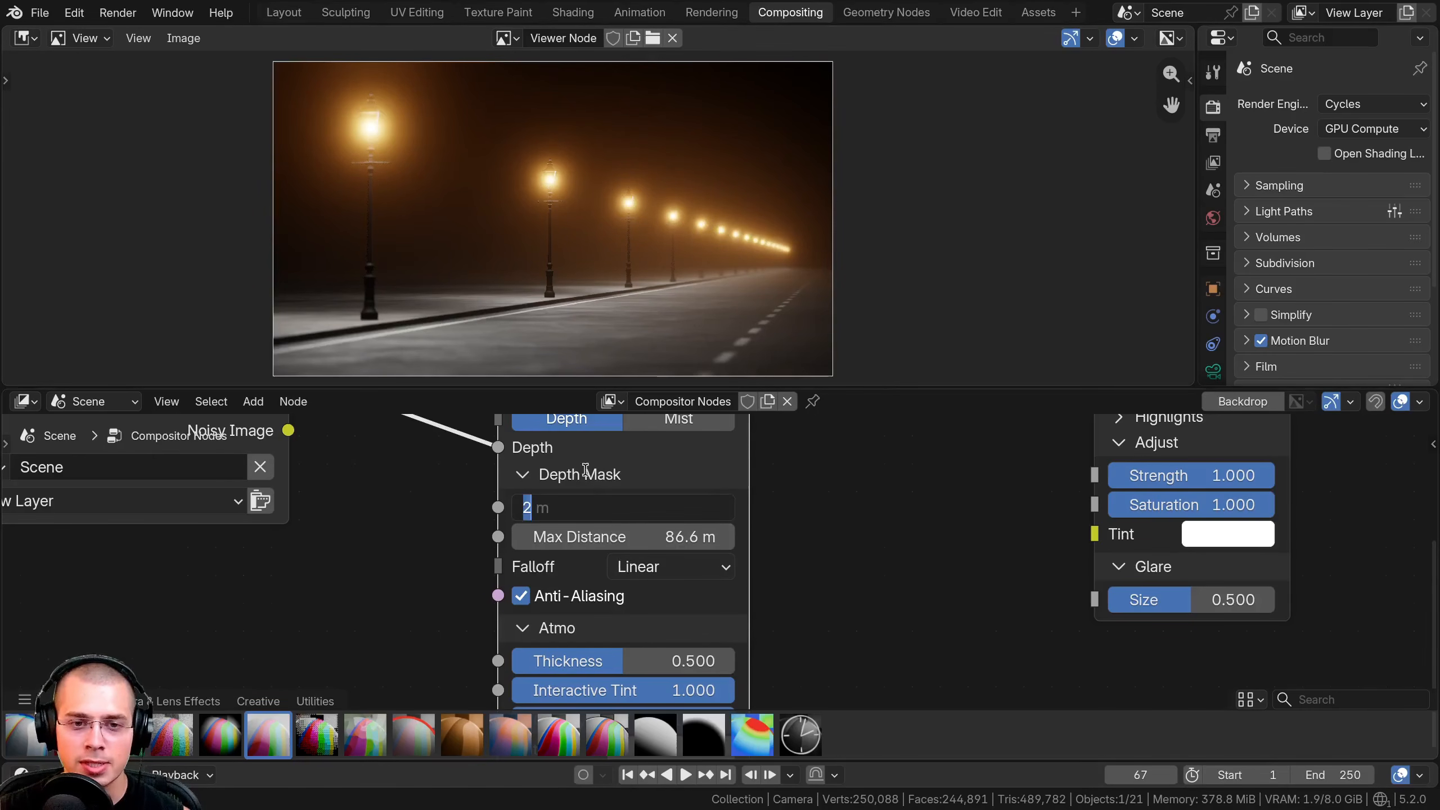
{"action": "key", "text": "Return"}
{"action": "left_click_drag", "start_coordinate": [624, 508], "coordinate": [662, 508]}
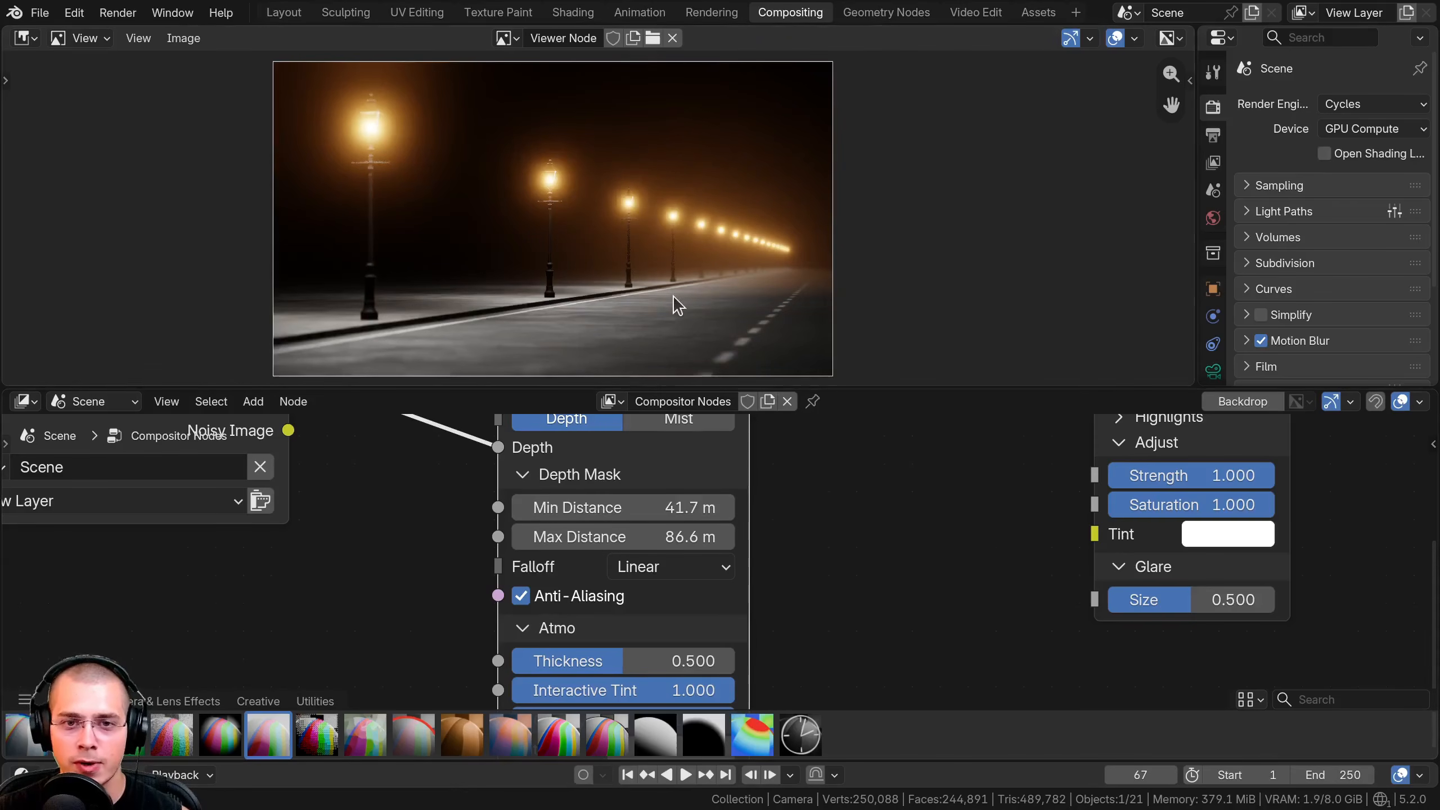
{"action": "scroll", "coordinate": [671, 298], "scroll_direction": "up", "scroll_amount": 6}
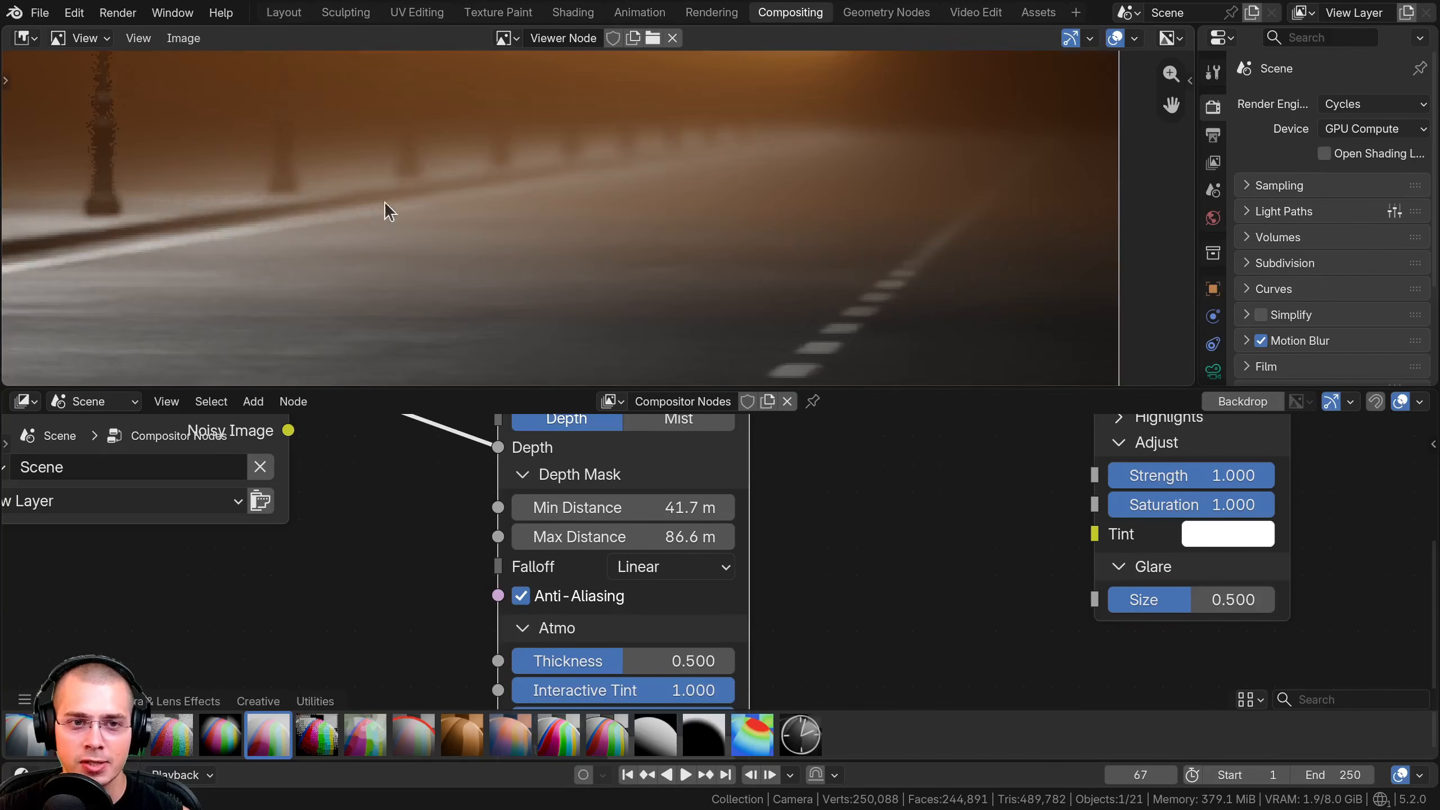
{"action": "scroll", "coordinate": [344, 265], "scroll_direction": "down", "scroll_amount": 6}
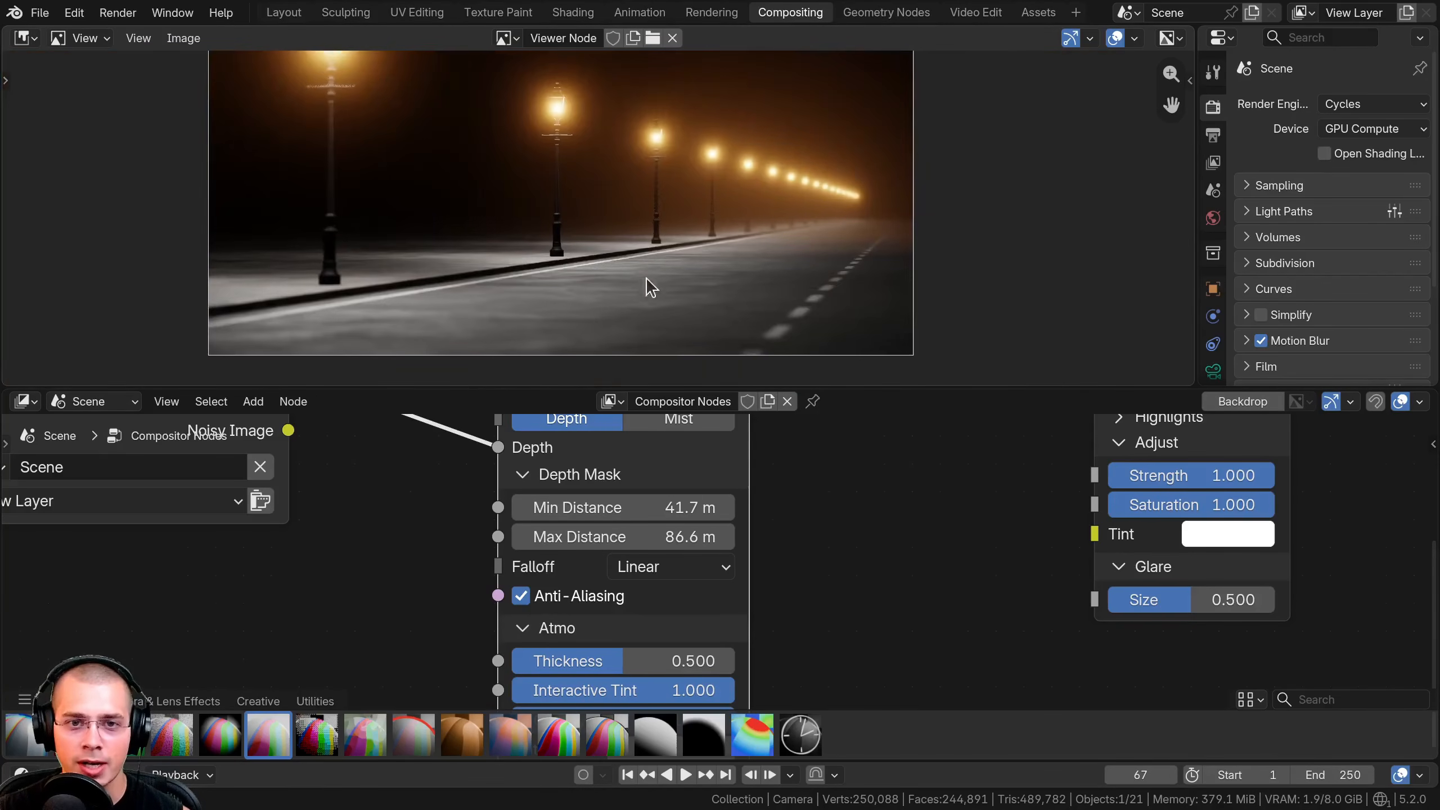
Set the depth mask's Min Distance to 0 m and Max Distance to 58.8 m, trying 16.4 m for the maximum first.
{"action": "left_click_drag", "start_coordinate": [659, 508], "coordinate": [601, 508]}
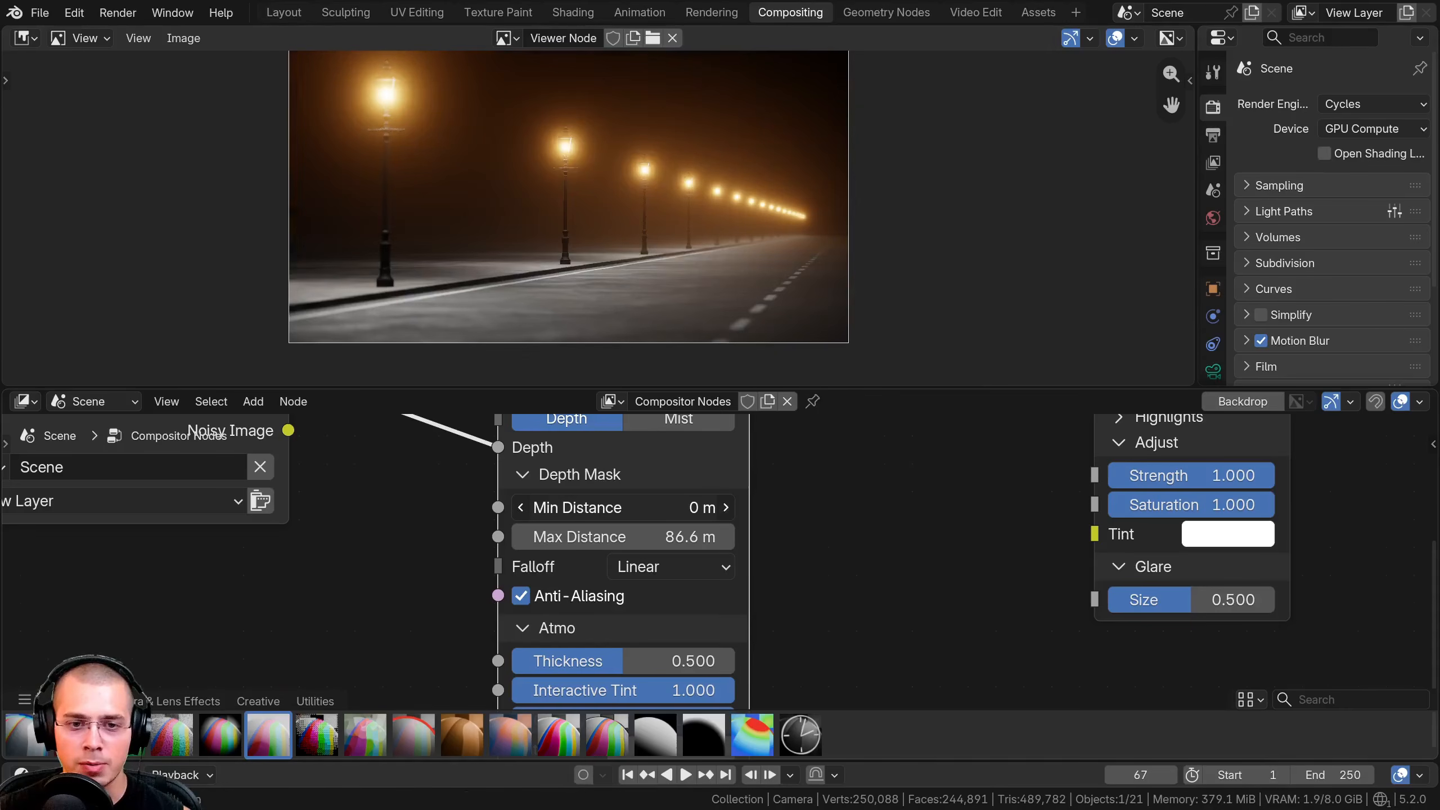
{"action": "middle_click_drag", "start_coordinate": [646, 241], "coordinate": [674, 268]}
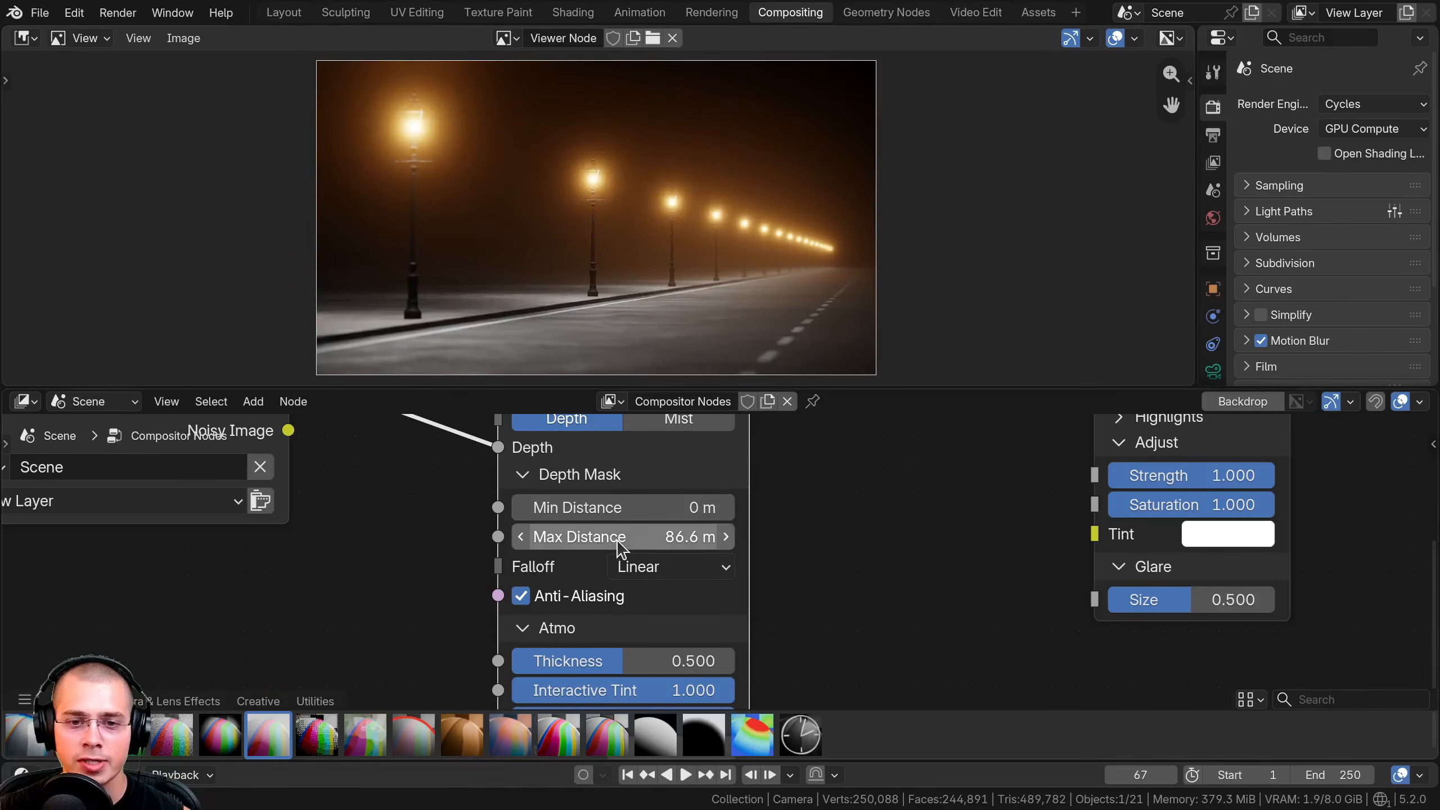
{"action": "left_click_drag", "start_coordinate": [622, 539], "coordinate": [603, 537]}
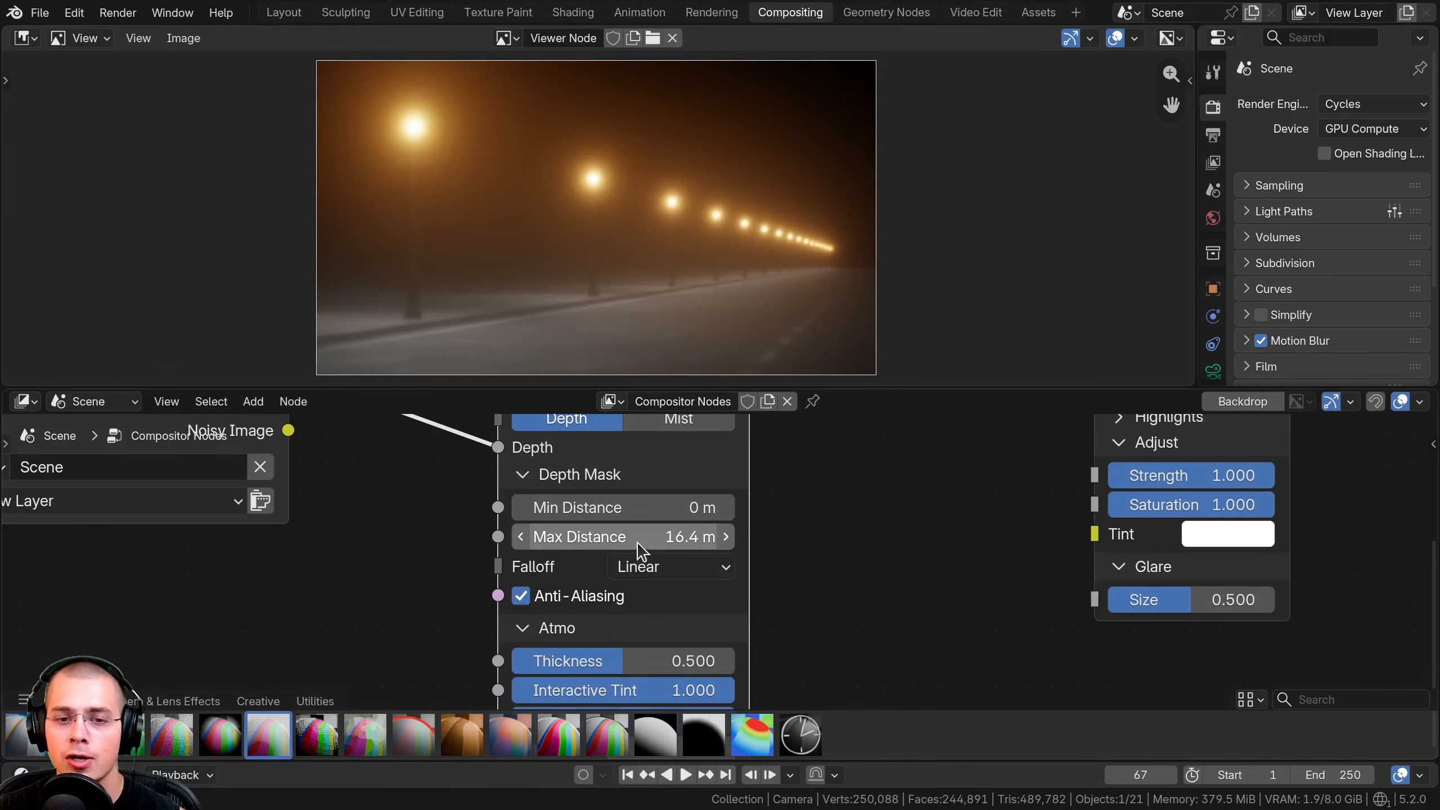
{"action": "left_click_drag", "start_coordinate": [639, 542], "coordinate": [646, 542]}
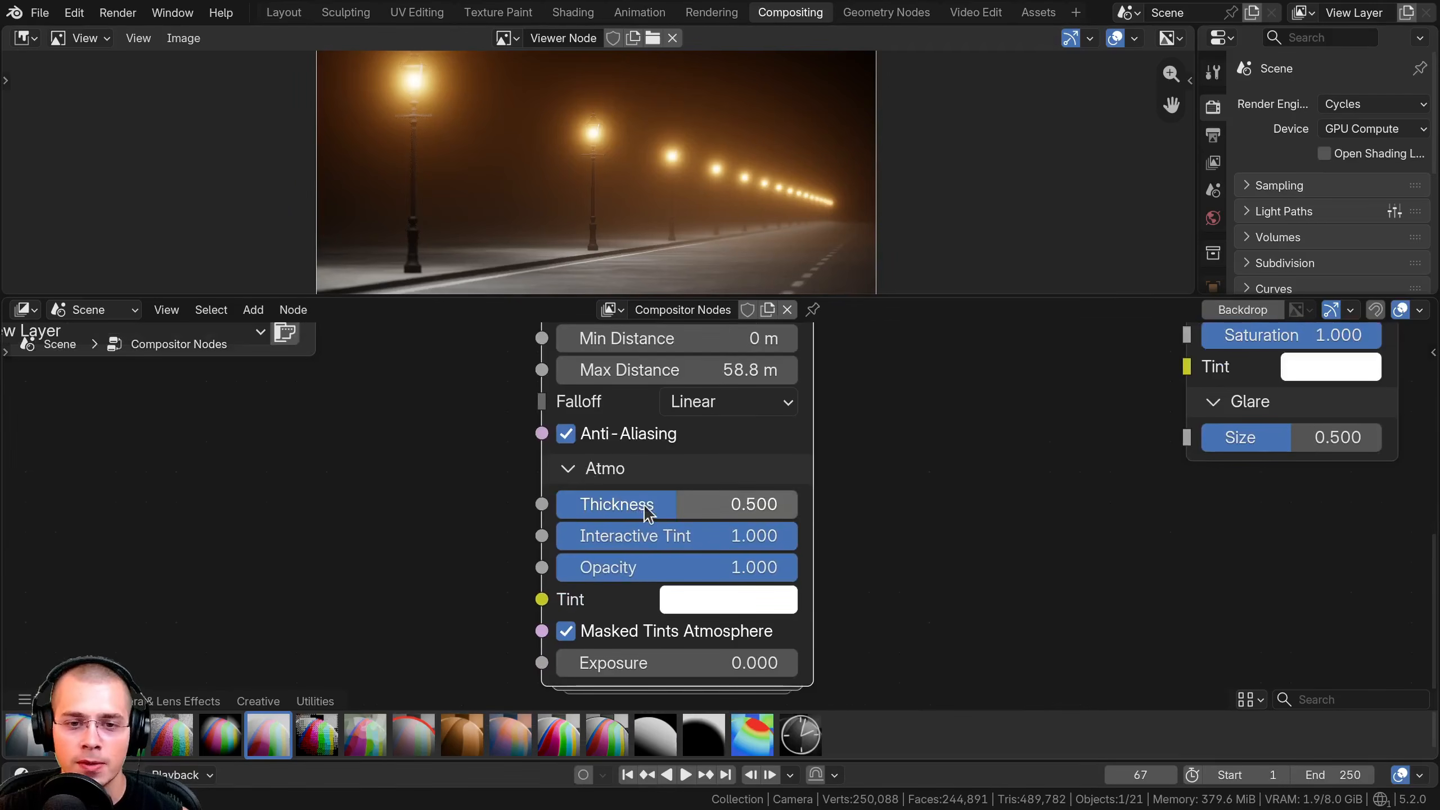
Set the Depth Atmosphere node's Interactive Tint to 0.455 and change its Tint colour to blue.
{"action": "left_click_drag", "start_coordinate": [646, 510], "coordinate": [666, 535]}
{"action": "scroll", "coordinate": [573, 165], "scroll_direction": "down", "scroll_amount": 2}
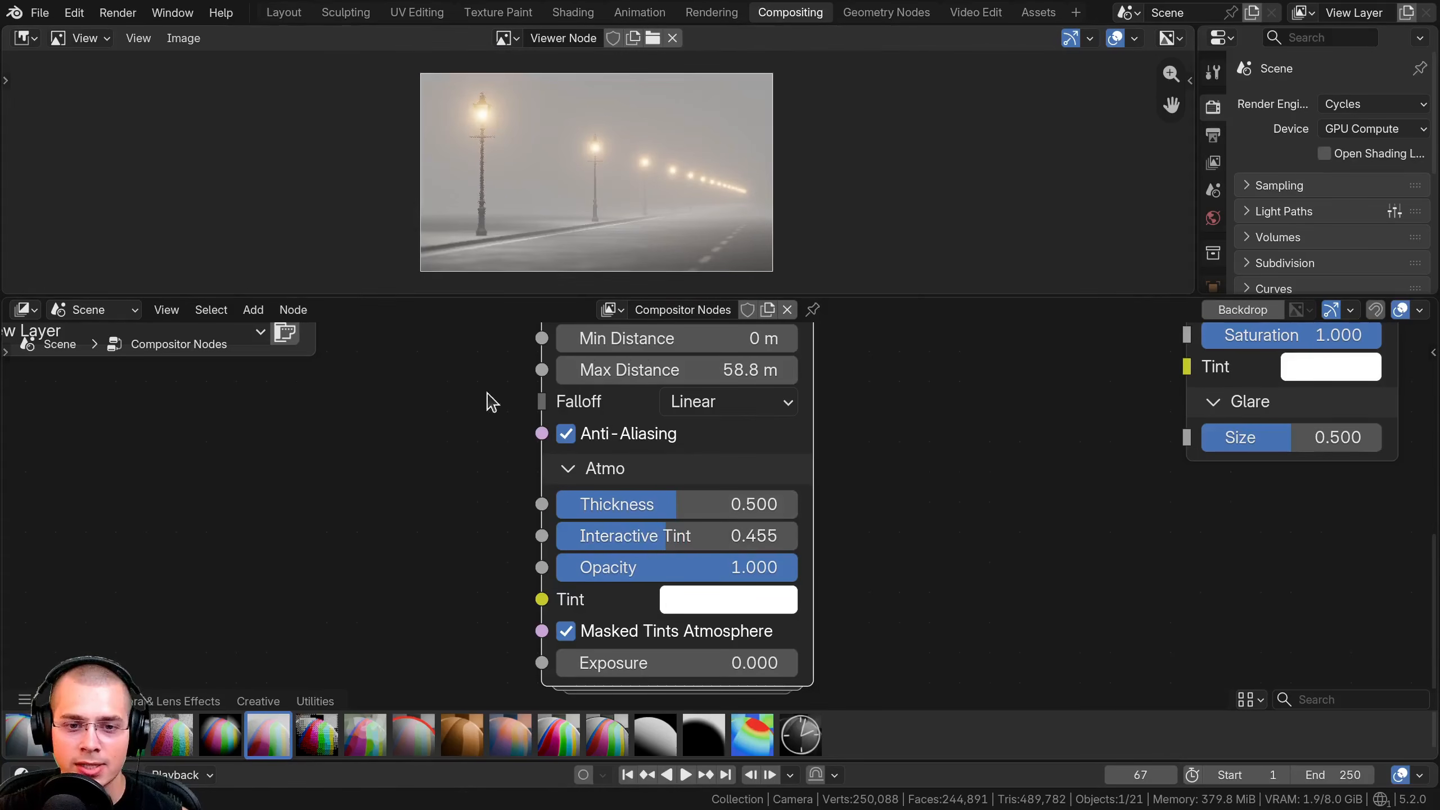
{"action": "left_click", "coordinate": [702, 602]}
{"action": "left_click_drag", "start_coordinate": [799, 216], "coordinate": [852, 124]}
{"action": "scroll", "coordinate": [846, 133], "scroll_direction": "down", "scroll_amount": 5}
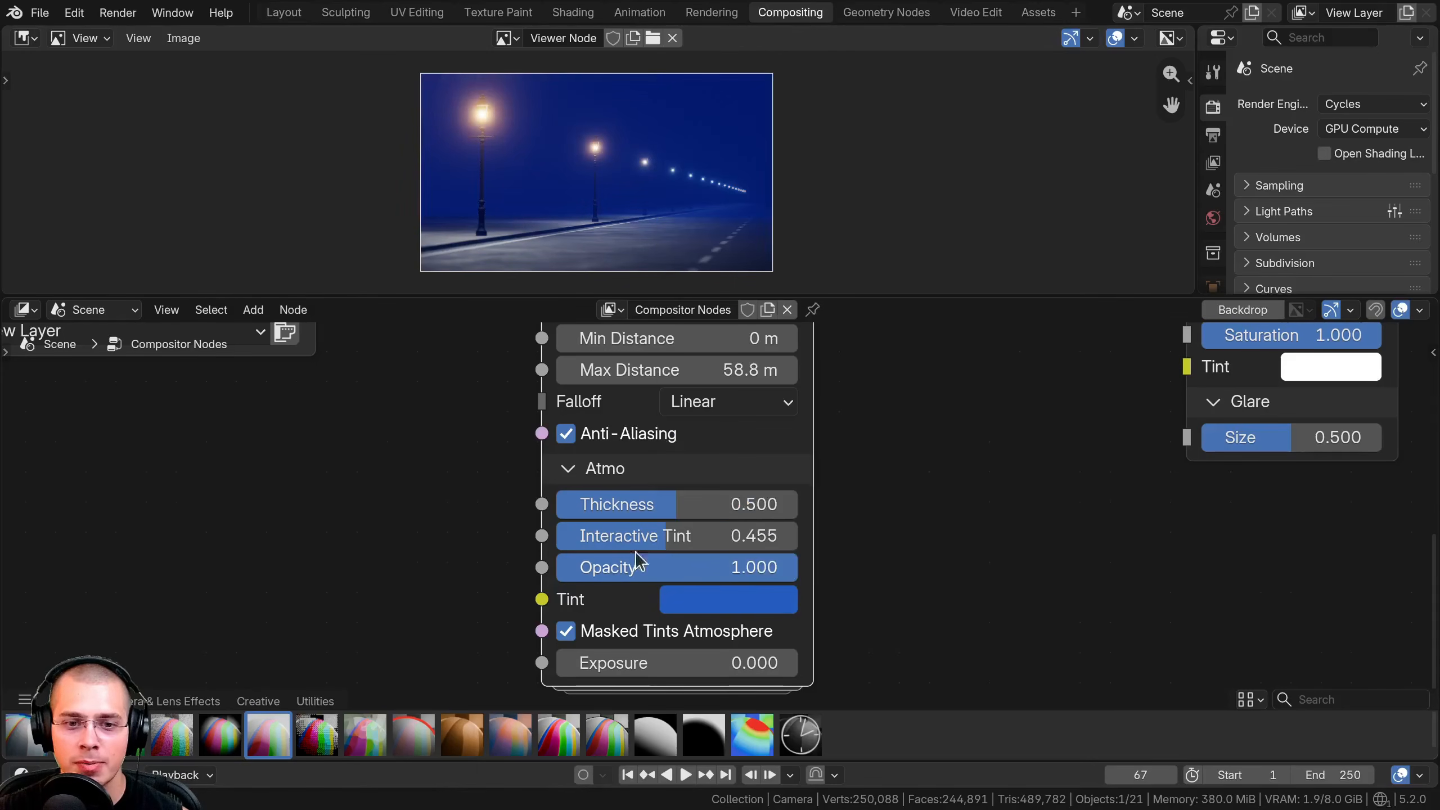
Adjust the Interactive Tint and Opacity of the blue atmosphere.
{"action": "left_click_drag", "start_coordinate": [676, 535], "coordinate": [731, 536]}
{"action": "left_click_drag", "start_coordinate": [732, 567], "coordinate": [788, 567]}
Switch the Depth Atmosphere node from Depth to Mist mode.
{"action": "key", "text": "Home"}
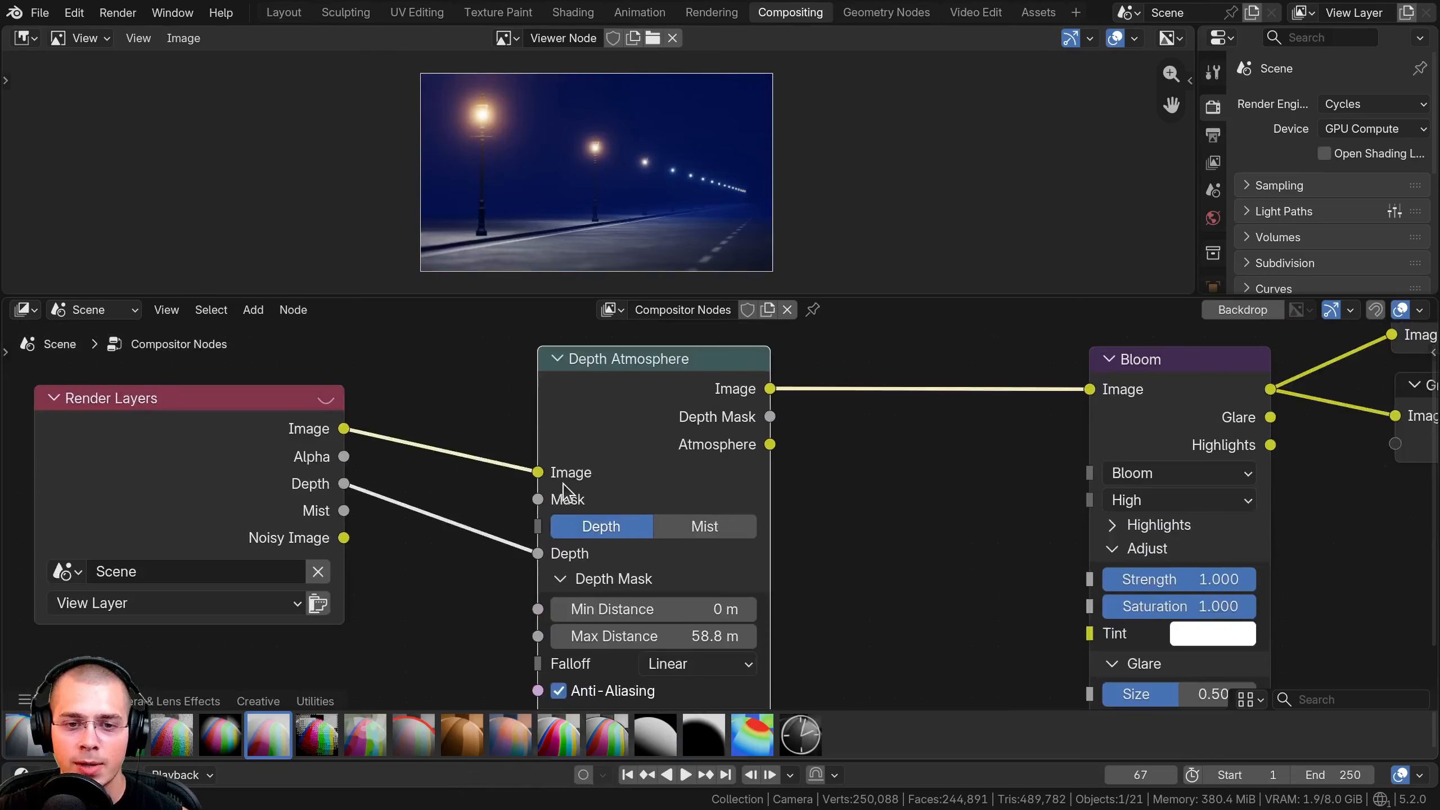
{"action": "middle_click_drag", "start_coordinate": [595, 532], "coordinate": [596, 515]}
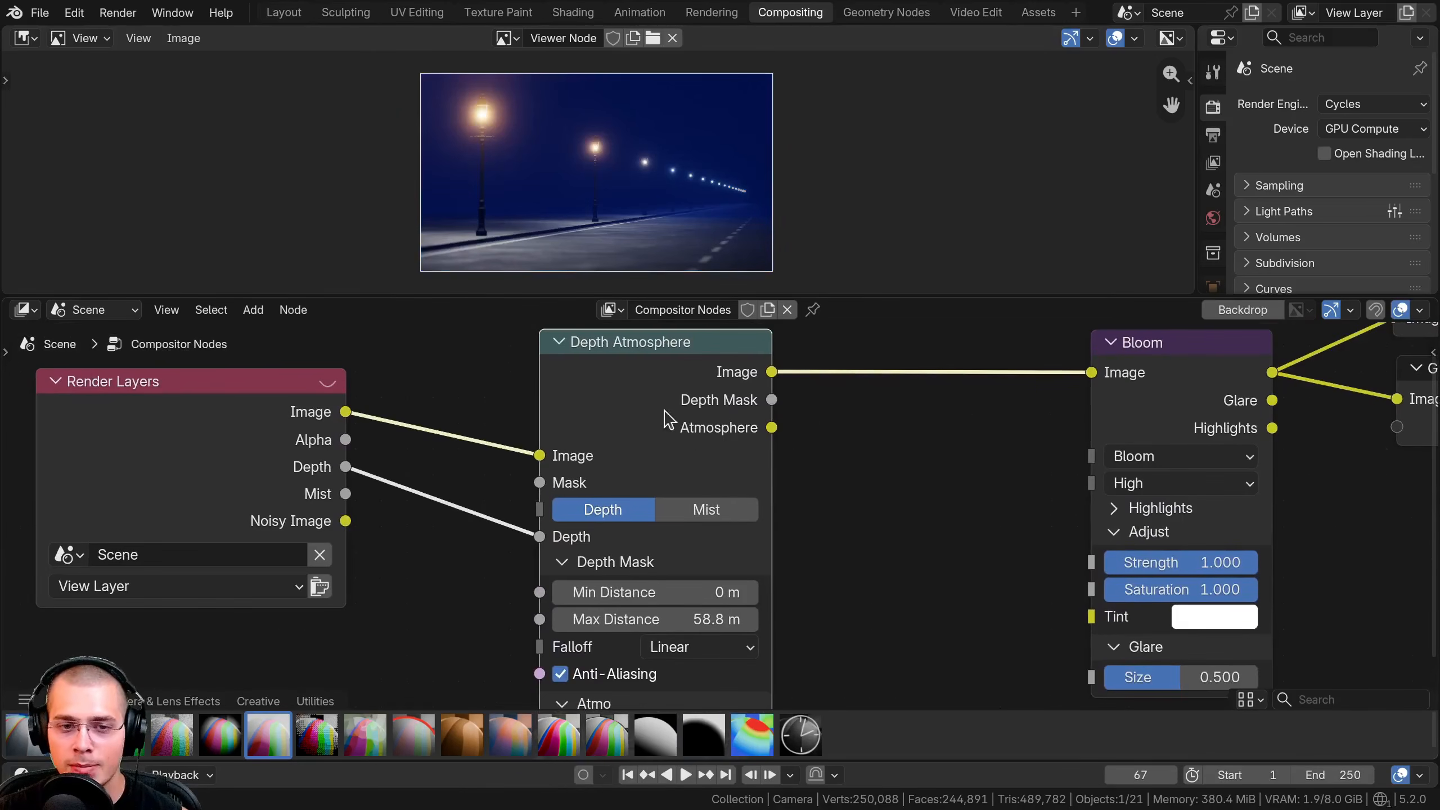
{"action": "left_click", "coordinate": [699, 515]}
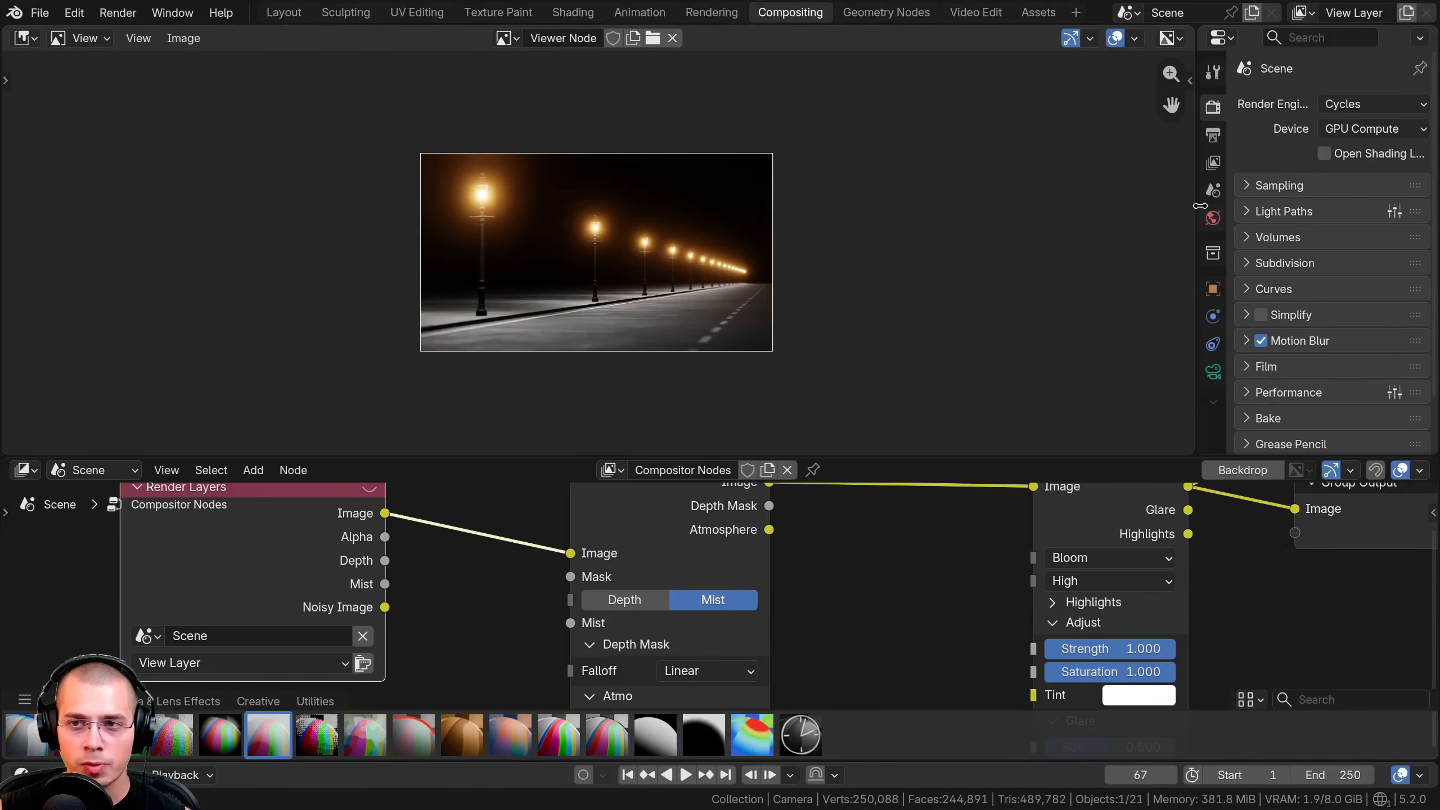
Widen the properties area, find the view layer's Mist pass by searching for "mist", and toggle it, leaving it enabled.
{"action": "left_click_drag", "start_coordinate": [1197, 205], "coordinate": [922, 103]}
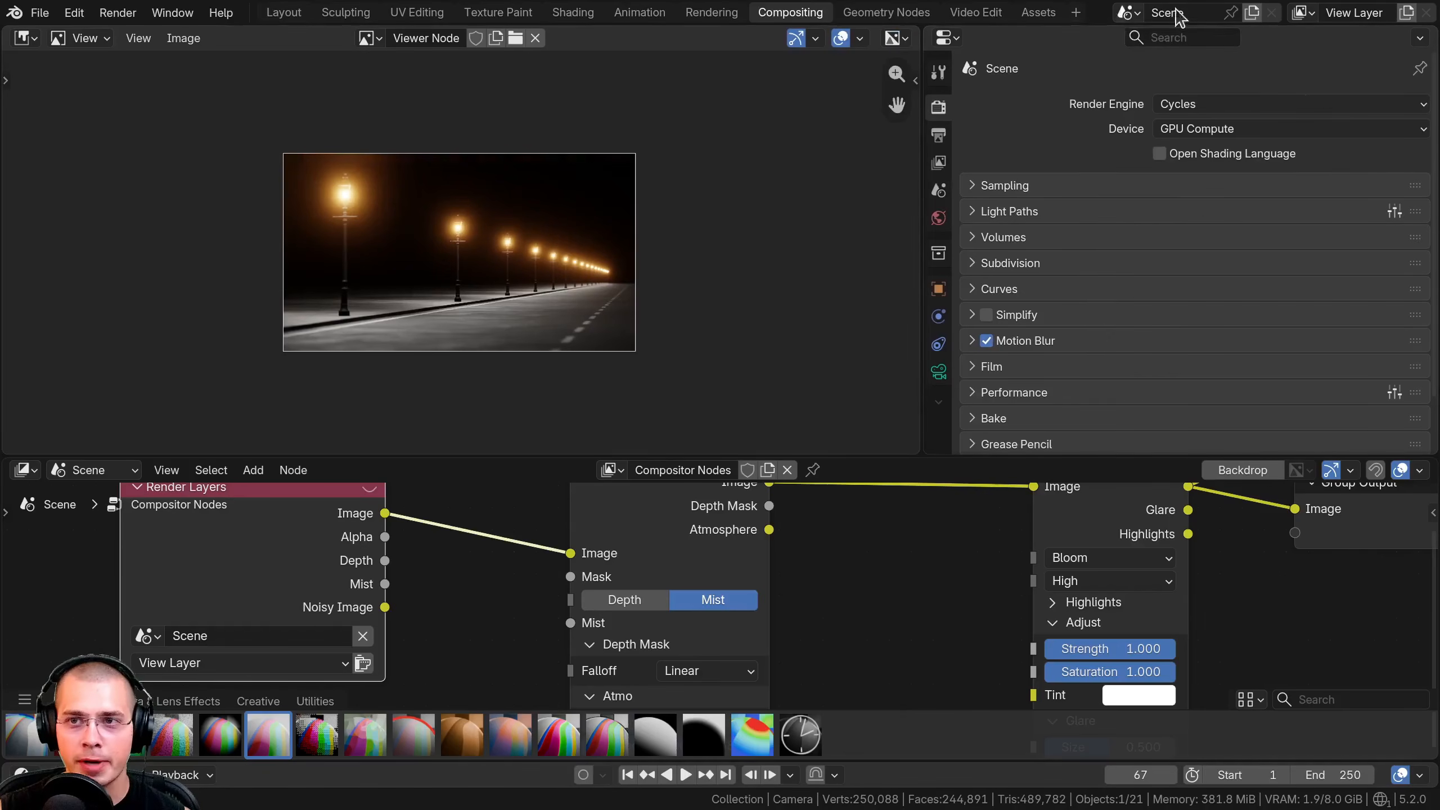
{"action": "left_click", "coordinate": [1178, 39]}
{"action": "type", "text": "mist"}
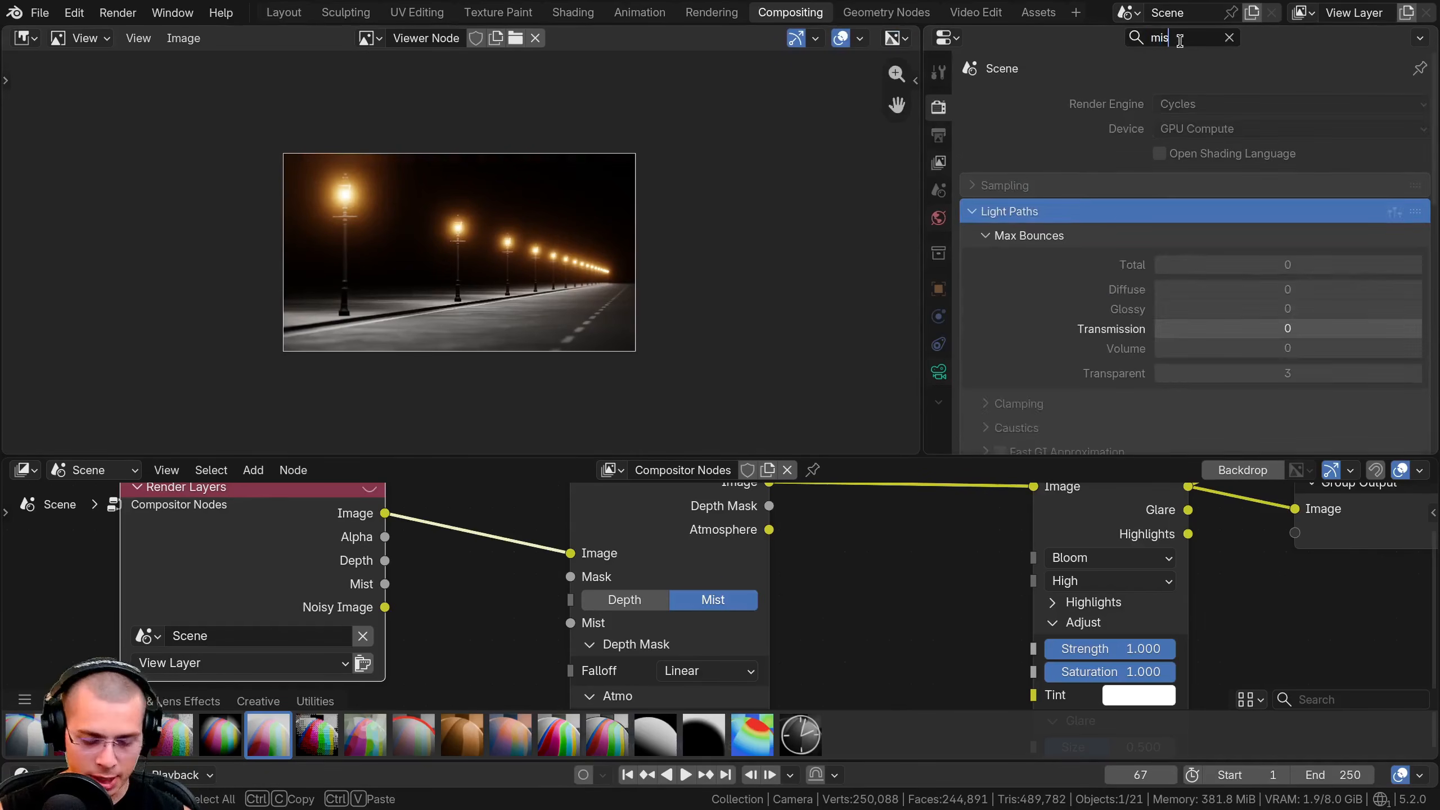
{"action": "key", "text": "Return"}
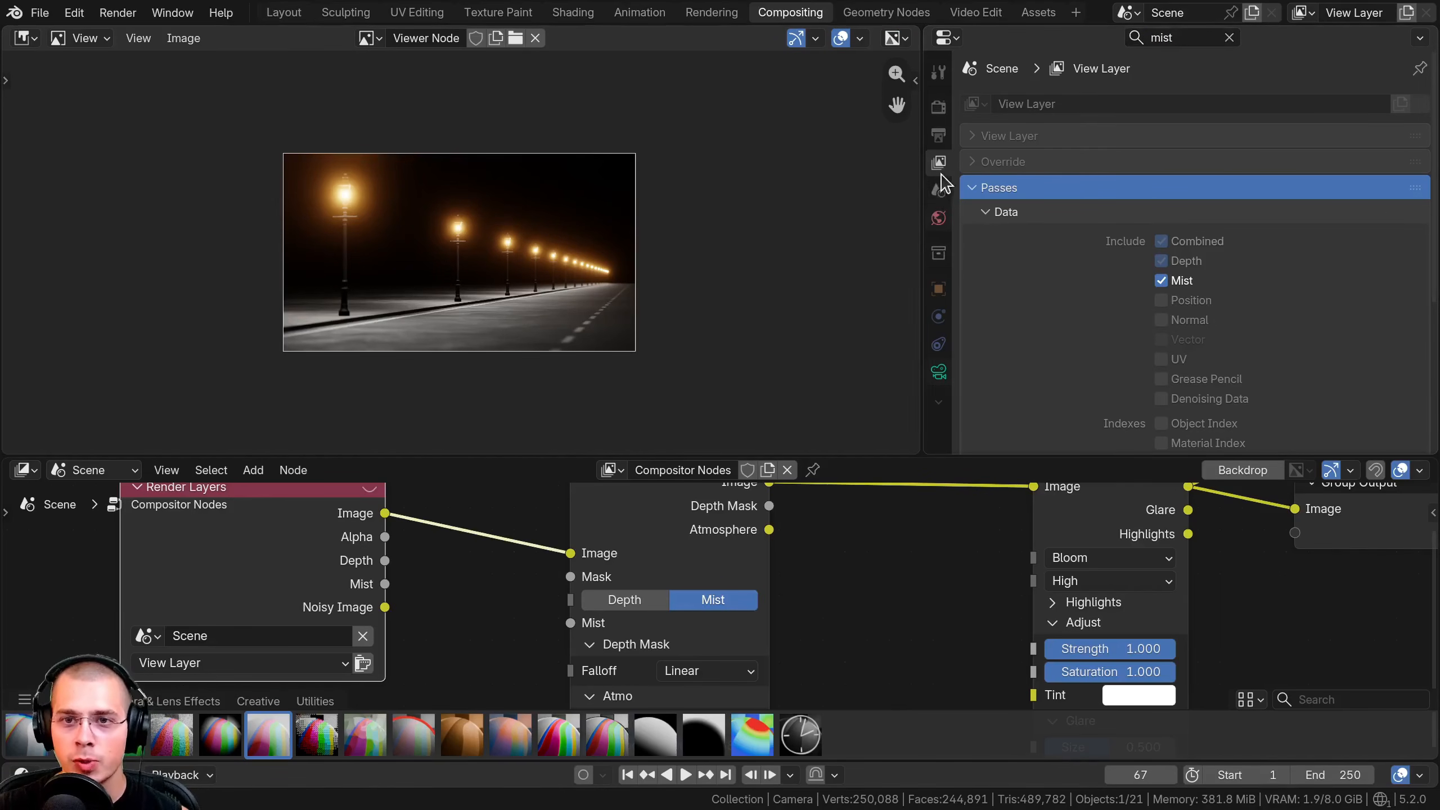
{"action": "left_click", "coordinate": [1161, 199]}
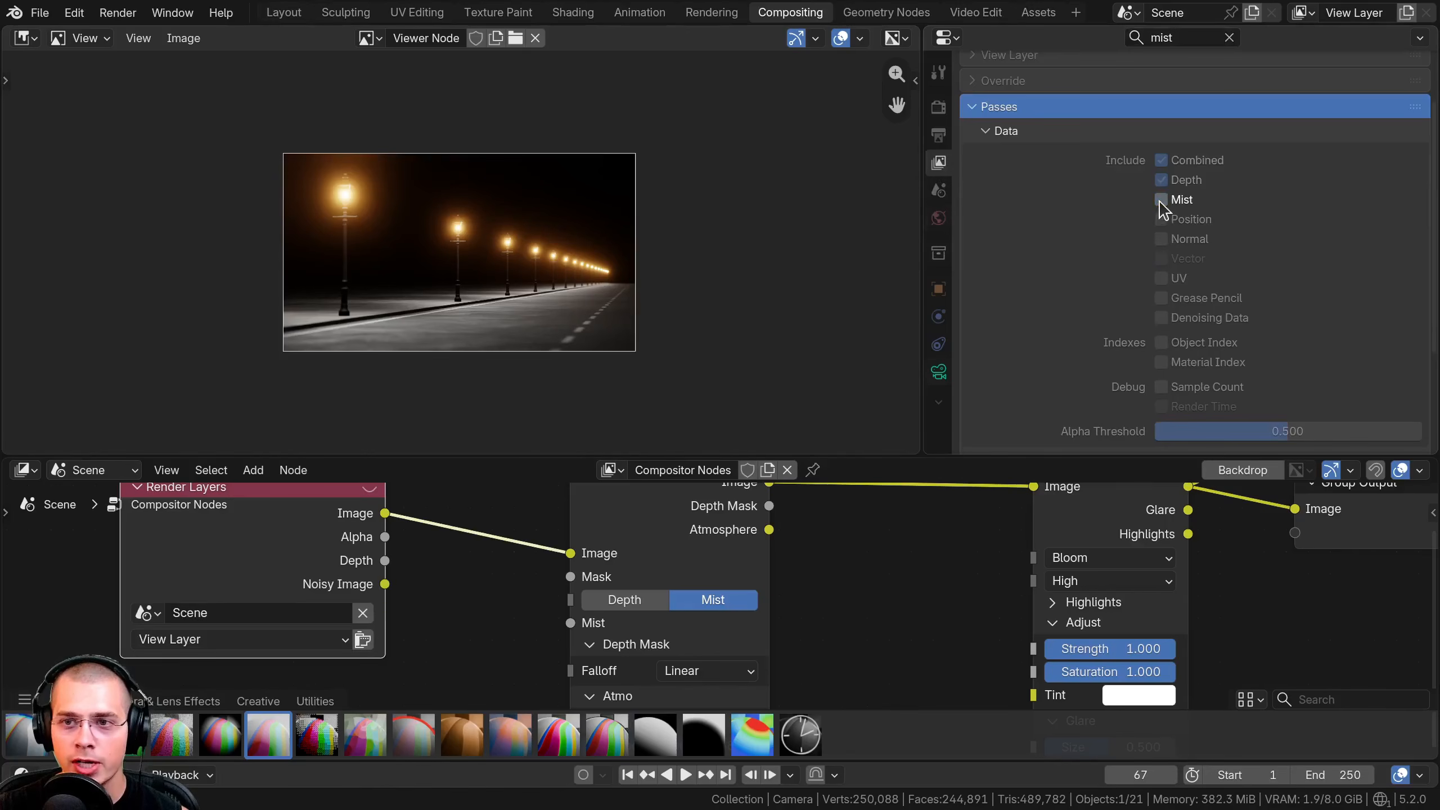
{"action": "left_click", "coordinate": [1163, 201]}
{"action": "left_click", "coordinate": [1163, 201]}
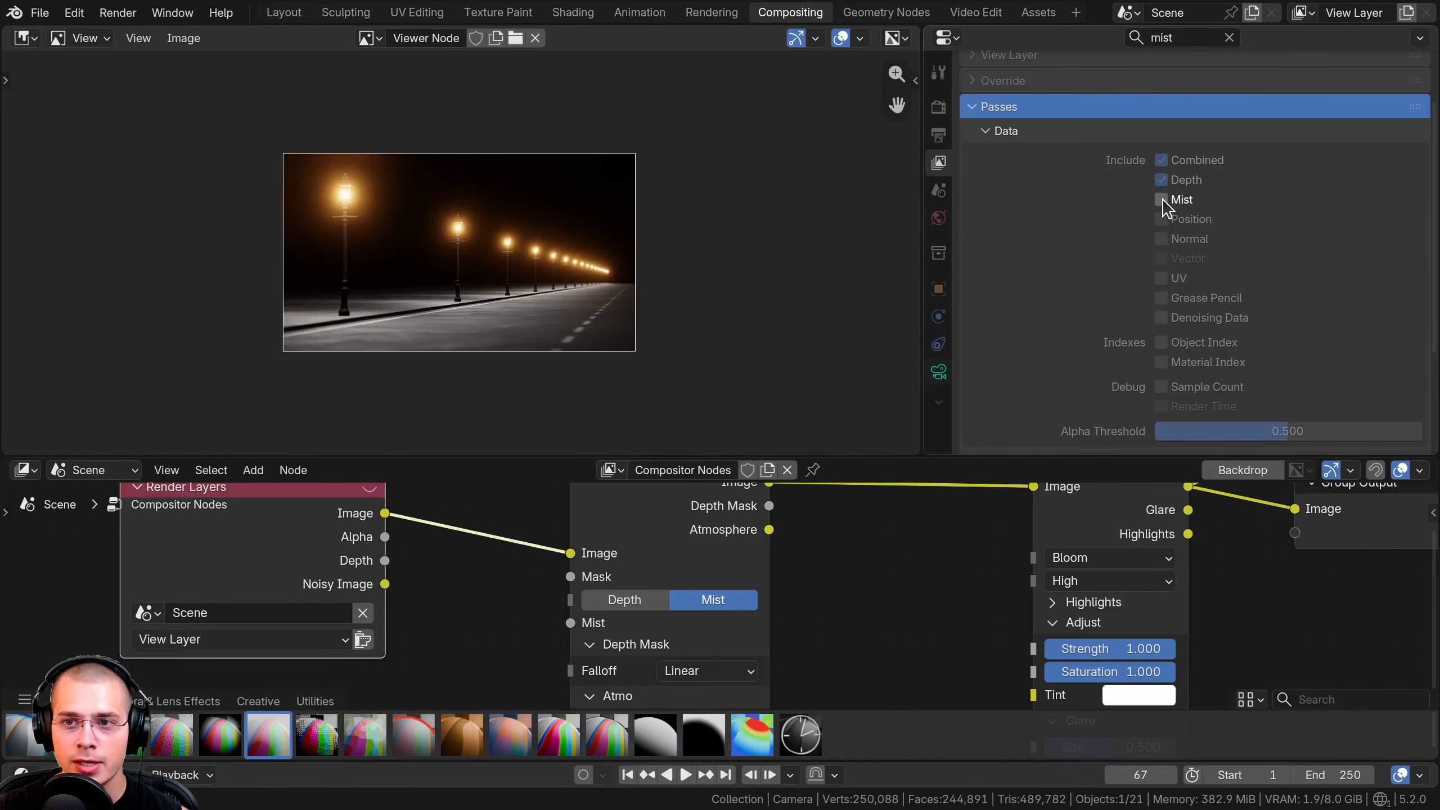
{"action": "left_click", "coordinate": [1163, 201]}
Examine the Mist output on Render Layers and the matching Mist input on the Depth Atmosphere node.
{"action": "scroll", "coordinate": [447, 623], "scroll_direction": "up", "scroll_amount": 5}
{"action": "middle_click_drag", "start_coordinate": [448, 624], "coordinate": [367, 606]}
{"action": "scroll", "coordinate": [305, 584], "scroll_direction": "up", "scroll_amount": 1}
{"action": "middle_click_drag", "start_coordinate": [270, 561], "coordinate": [373, 560]}
{"action": "left_click_drag", "start_coordinate": [350, 544], "coordinate": [388, 569]}
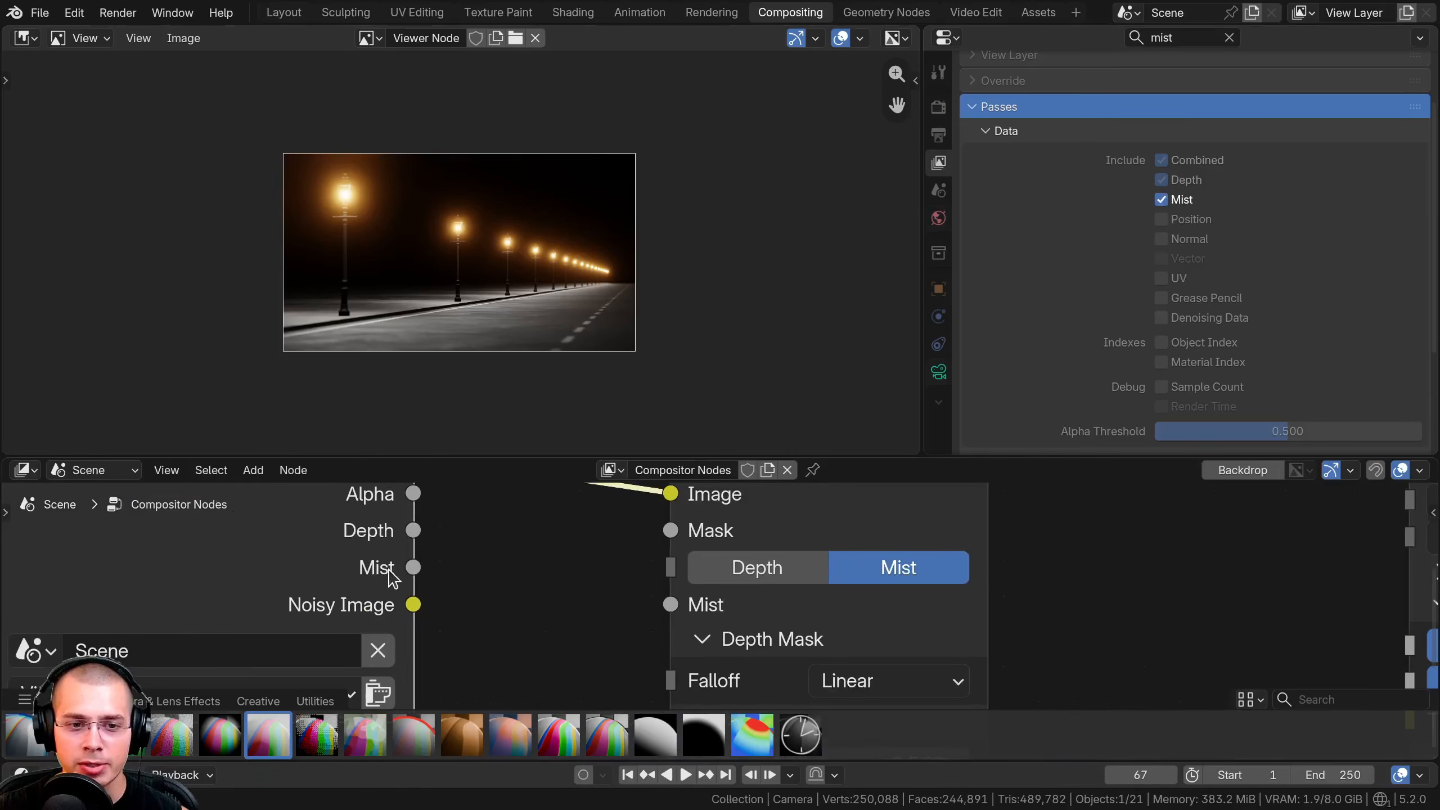
{"action": "scroll", "coordinate": [408, 571], "scroll_direction": "down", "scroll_amount": 4}
{"action": "middle_click_drag", "start_coordinate": [402, 582], "coordinate": [467, 597]}
{"action": "middle_click_drag", "start_coordinate": [448, 543], "coordinate": [450, 524]}
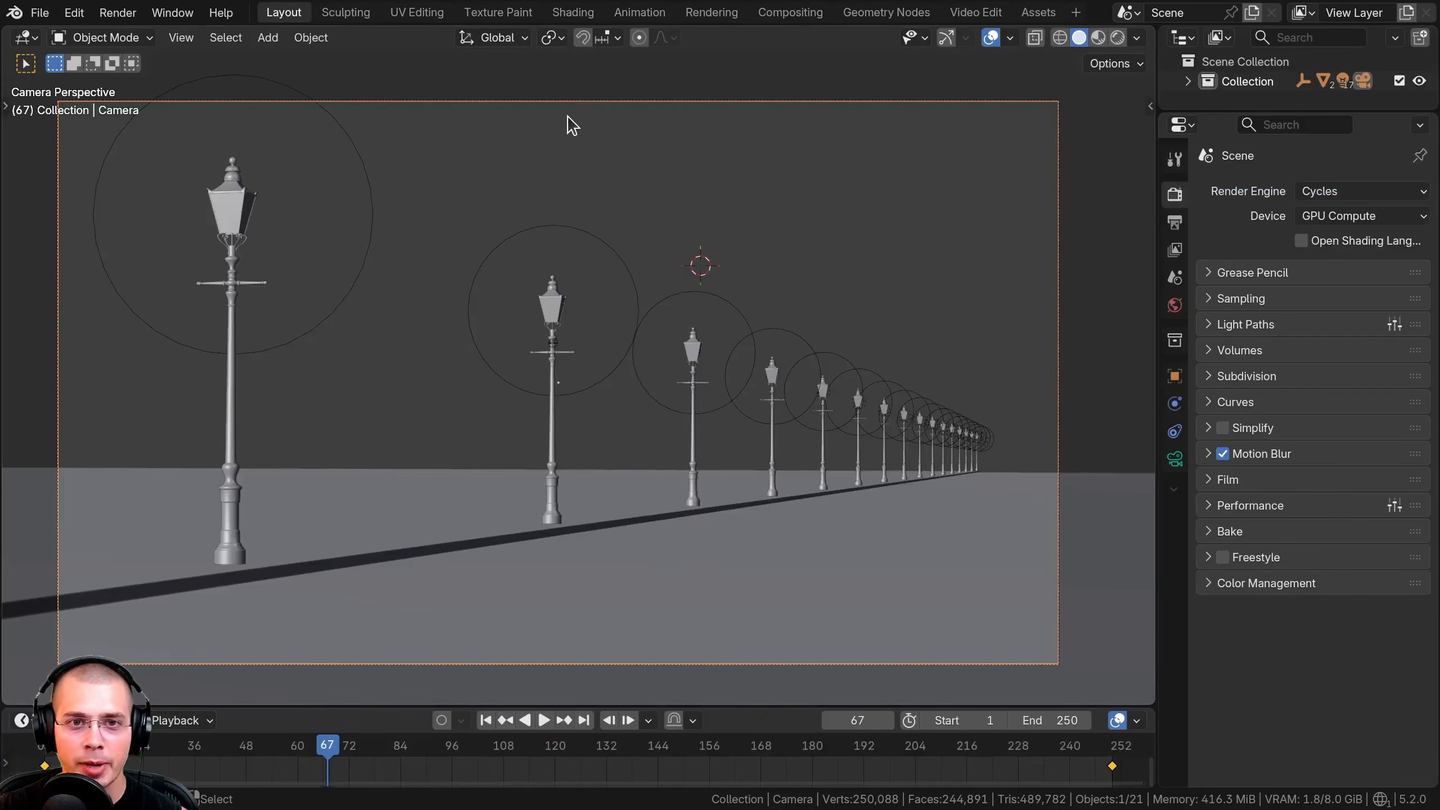
In the Layout workspace, show the camera's data properties and search them for "mist" to locate its viewport display option.
{"action": "middle_click_drag", "start_coordinate": [653, 145], "coordinate": [1188, 462]}
{"action": "left_click", "coordinate": [1175, 461]}
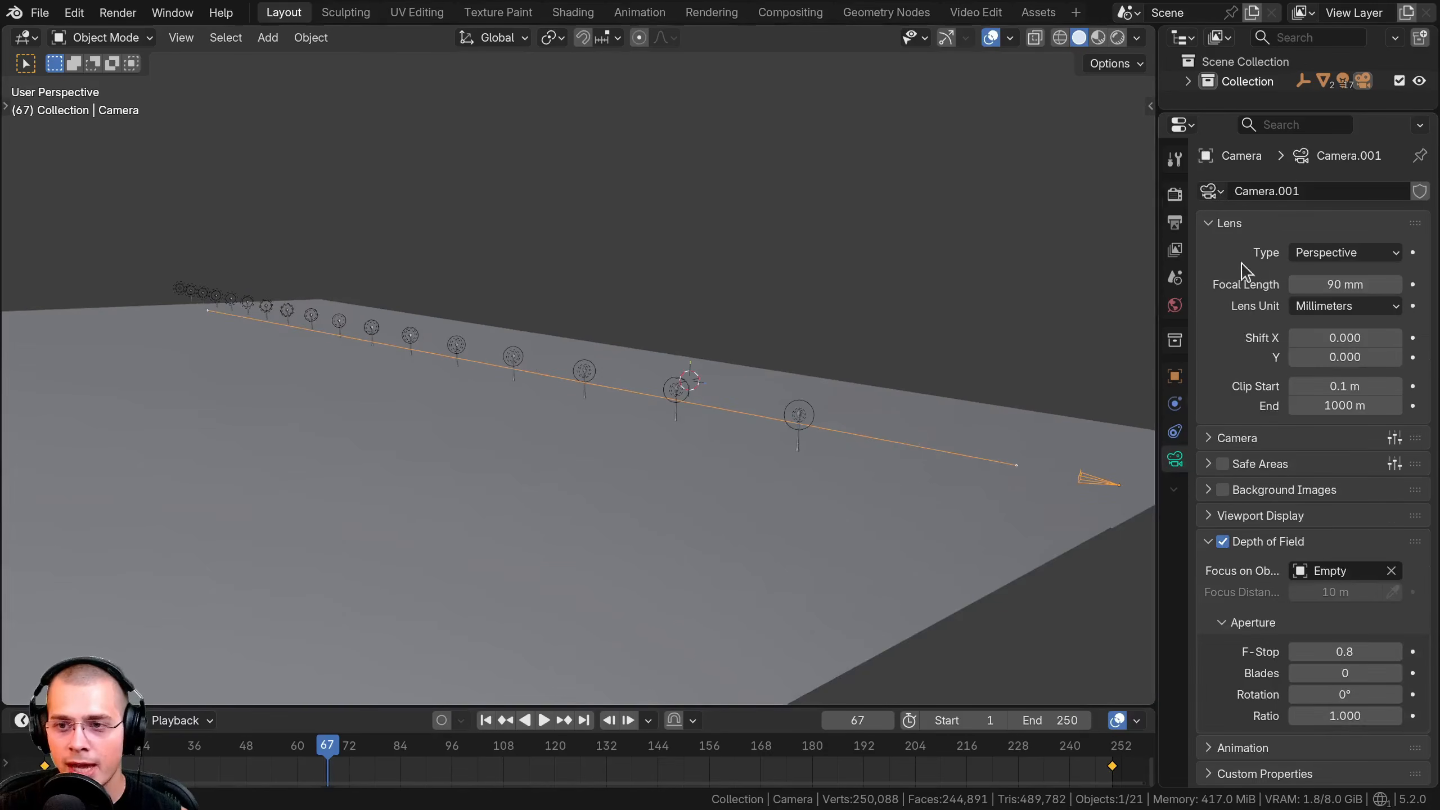
{"action": "left_click", "coordinate": [1286, 123]}
{"action": "type", "text": "mist"}
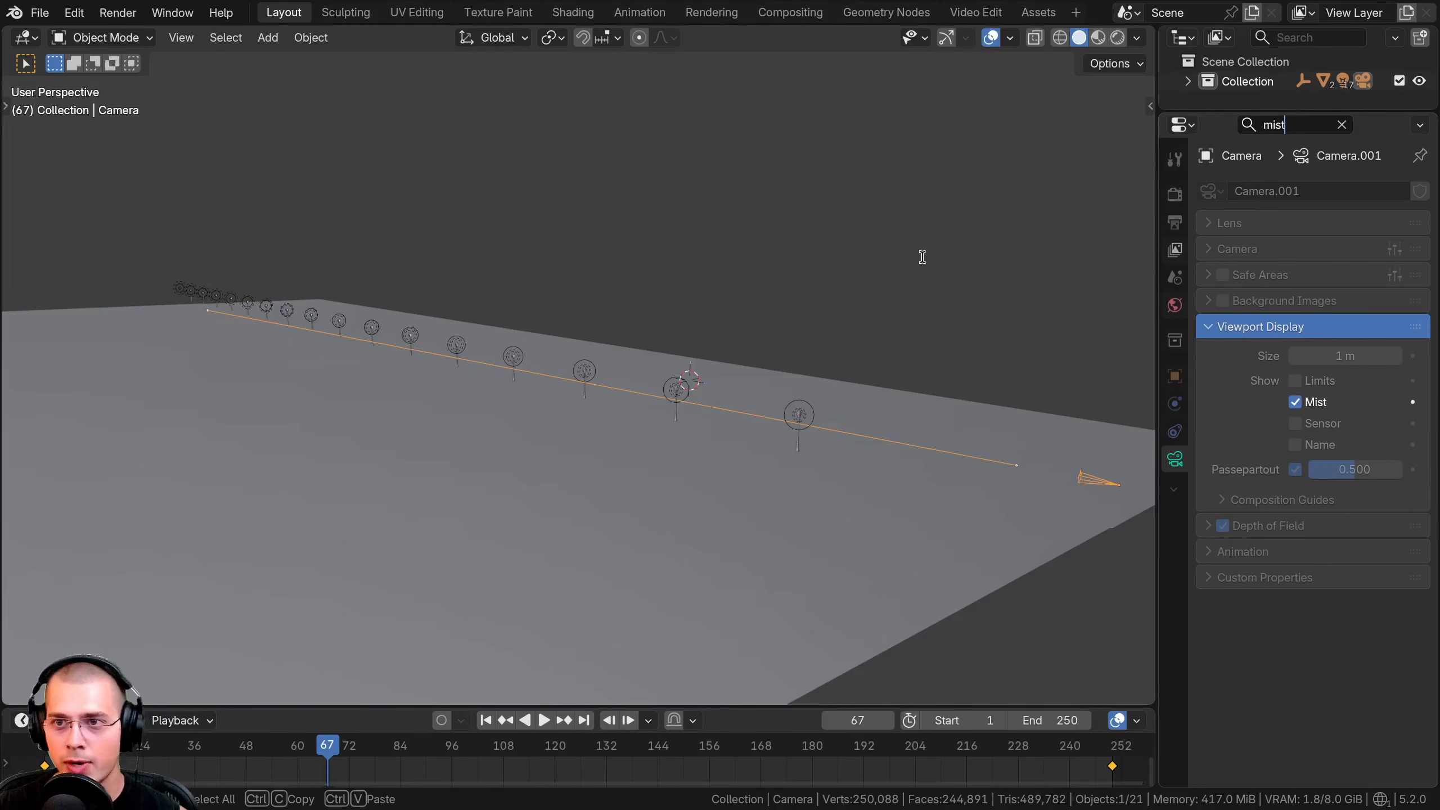
{"action": "key", "text": "Return"}
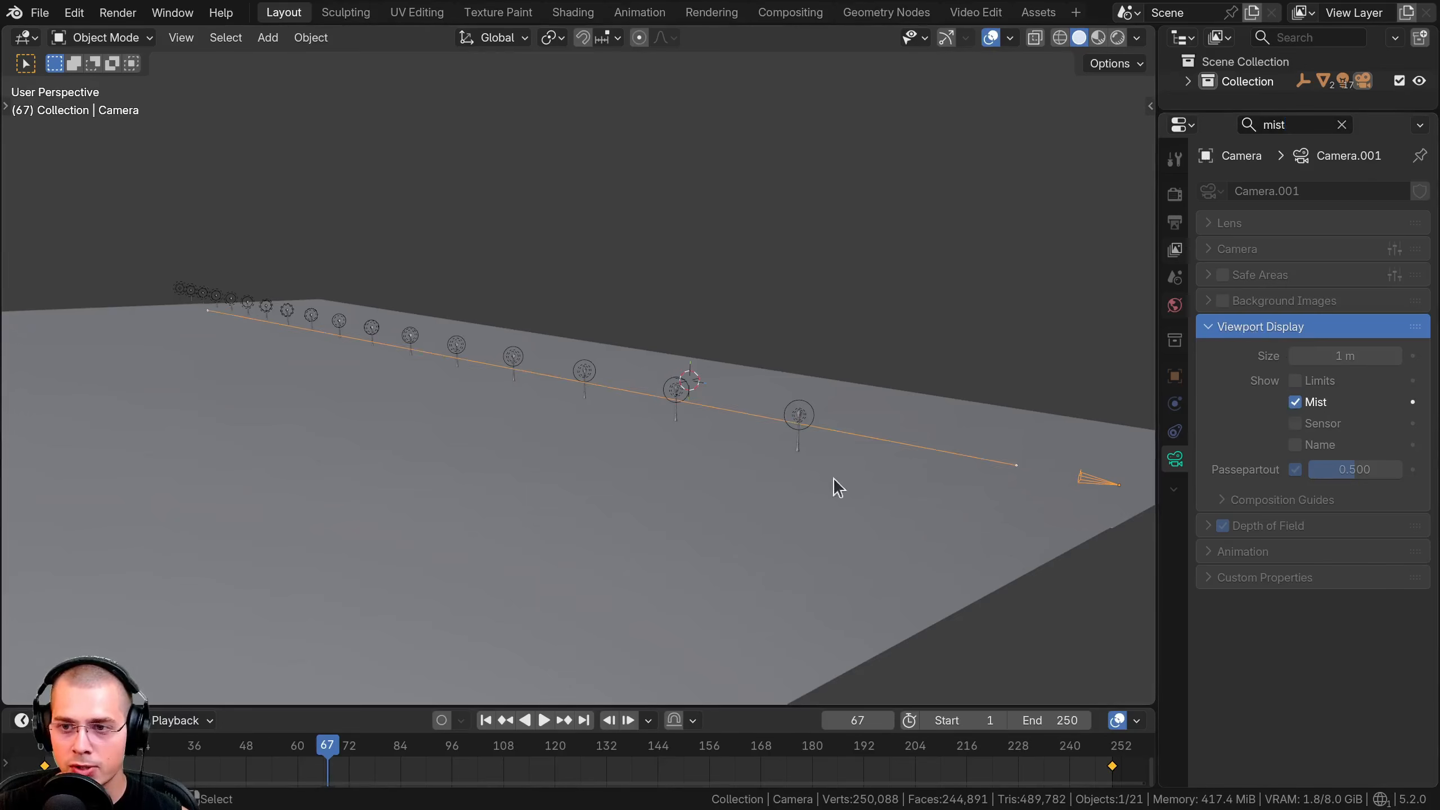
Examine both ends of the camera's mist range line along the row of street lamps.
{"action": "middle_click_drag", "start_coordinate": [836, 485], "coordinate": [1087, 434]}
{"action": "middle_click_drag", "start_coordinate": [479, 331], "coordinate": [251, 338]}
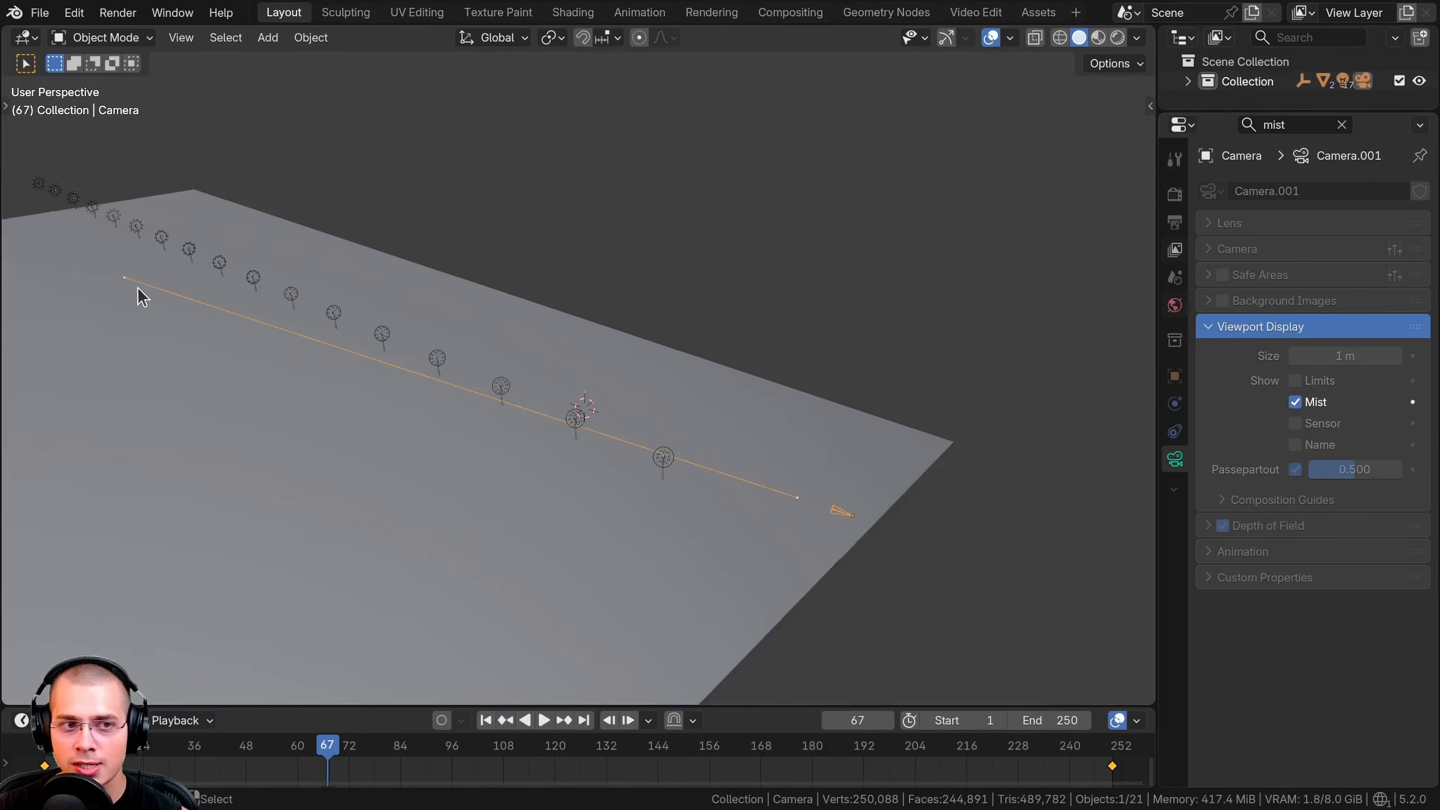
{"action": "scroll", "coordinate": [803, 434], "scroll_direction": "up", "scroll_amount": 4}
{"action": "middle_click_drag", "start_coordinate": [905, 627], "coordinate": [799, 436], "text": "shift"}
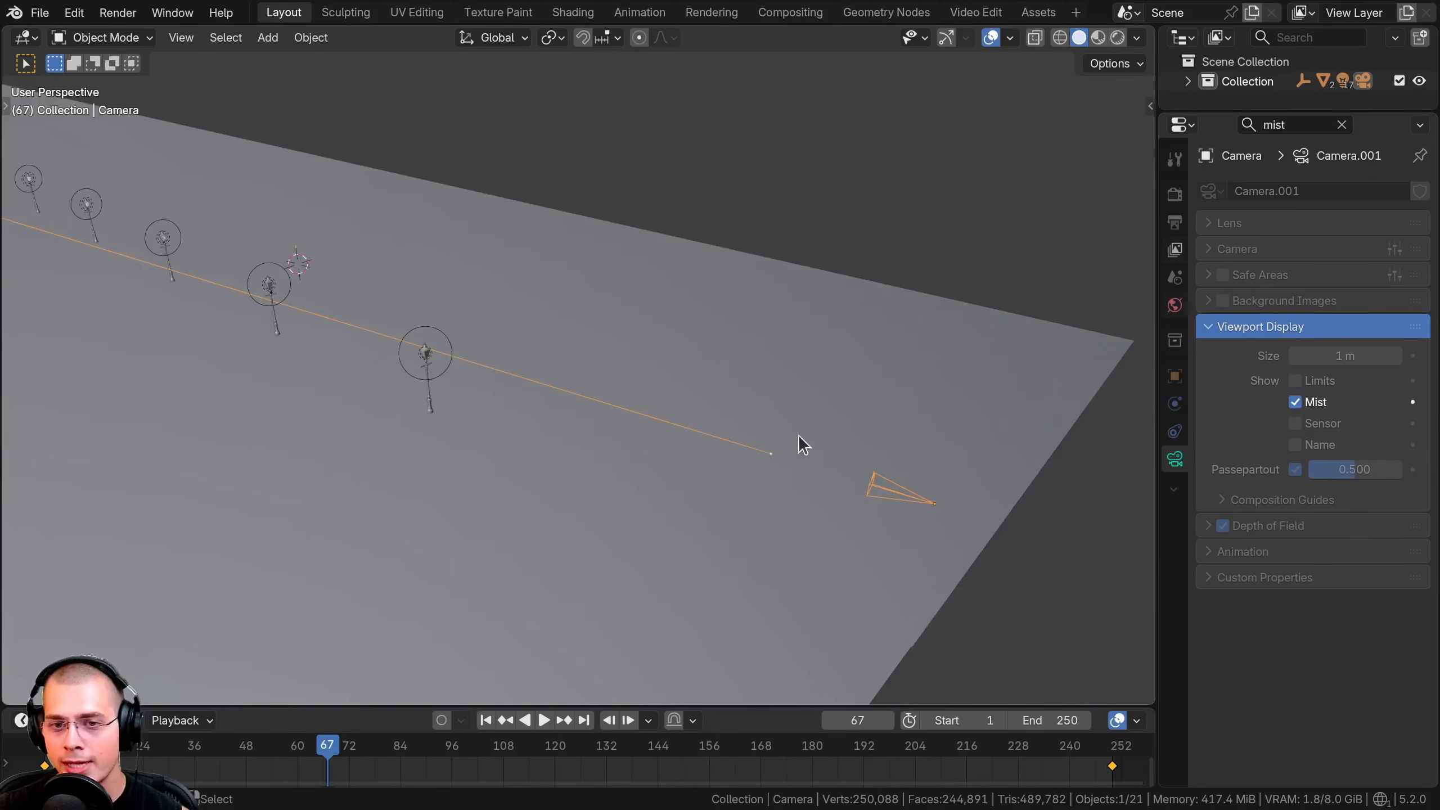
{"action": "scroll", "coordinate": [312, 376], "scroll_direction": "down", "scroll_amount": 4}
{"action": "middle_click_drag", "start_coordinate": [312, 376], "coordinate": [386, 321], "text": "shift"}
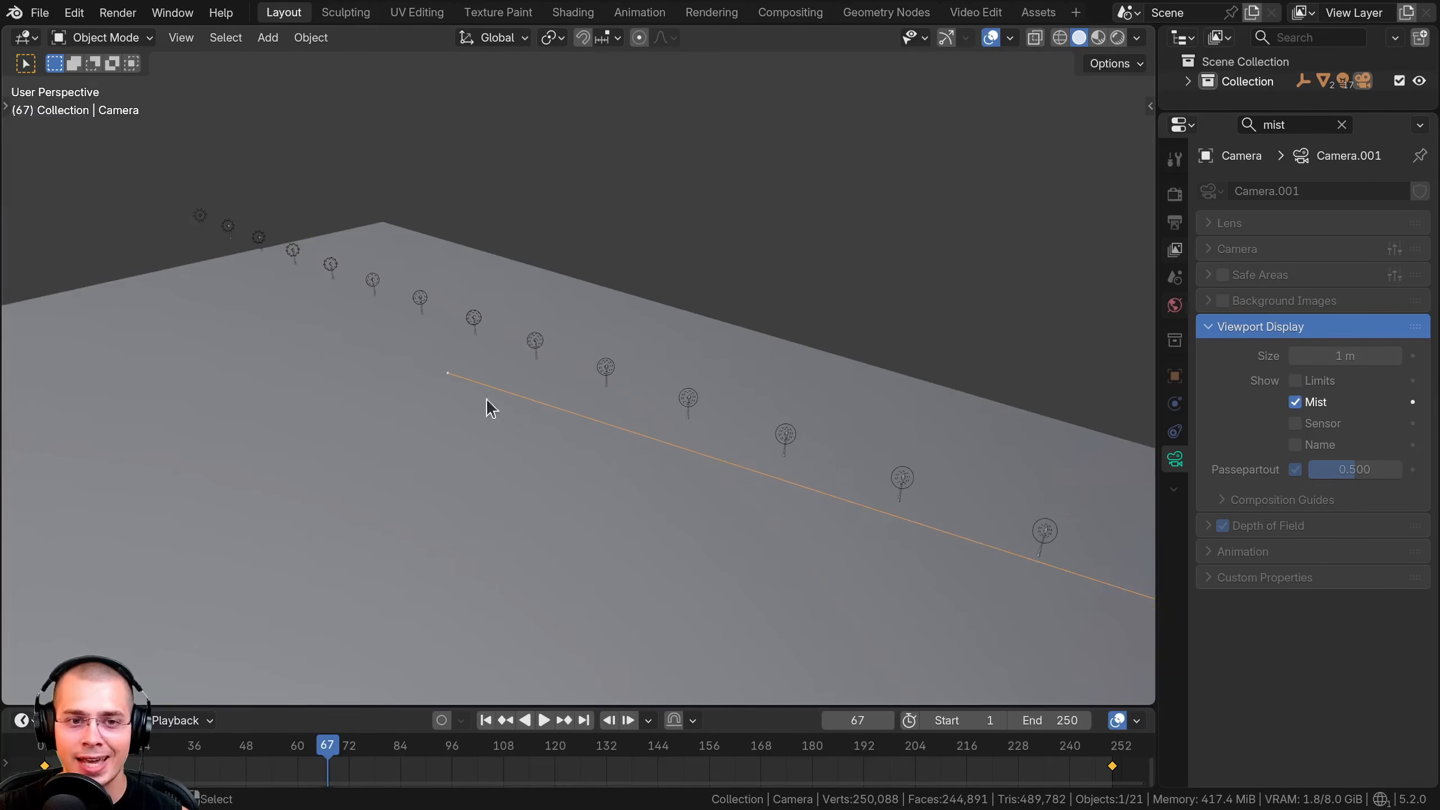
{"action": "scroll", "coordinate": [826, 457], "scroll_direction": "down", "scroll_amount": 1}
{"action": "scroll", "coordinate": [830, 465], "scroll_direction": "down", "scroll_amount": 3}
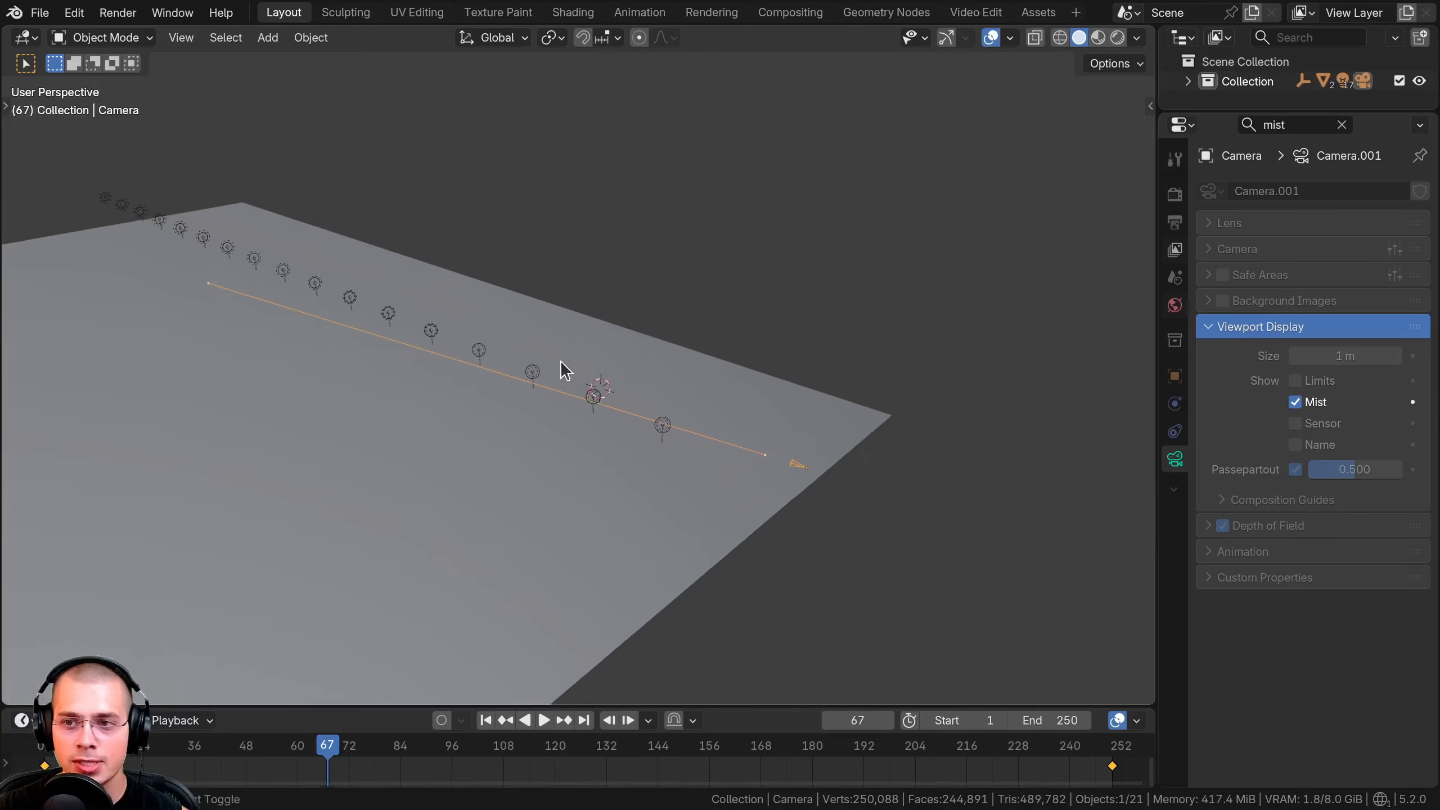
Show the world's Mist Pass settings and widen the properties area to read the Start and Depth values.
{"action": "left_click", "coordinate": [1174, 311]}
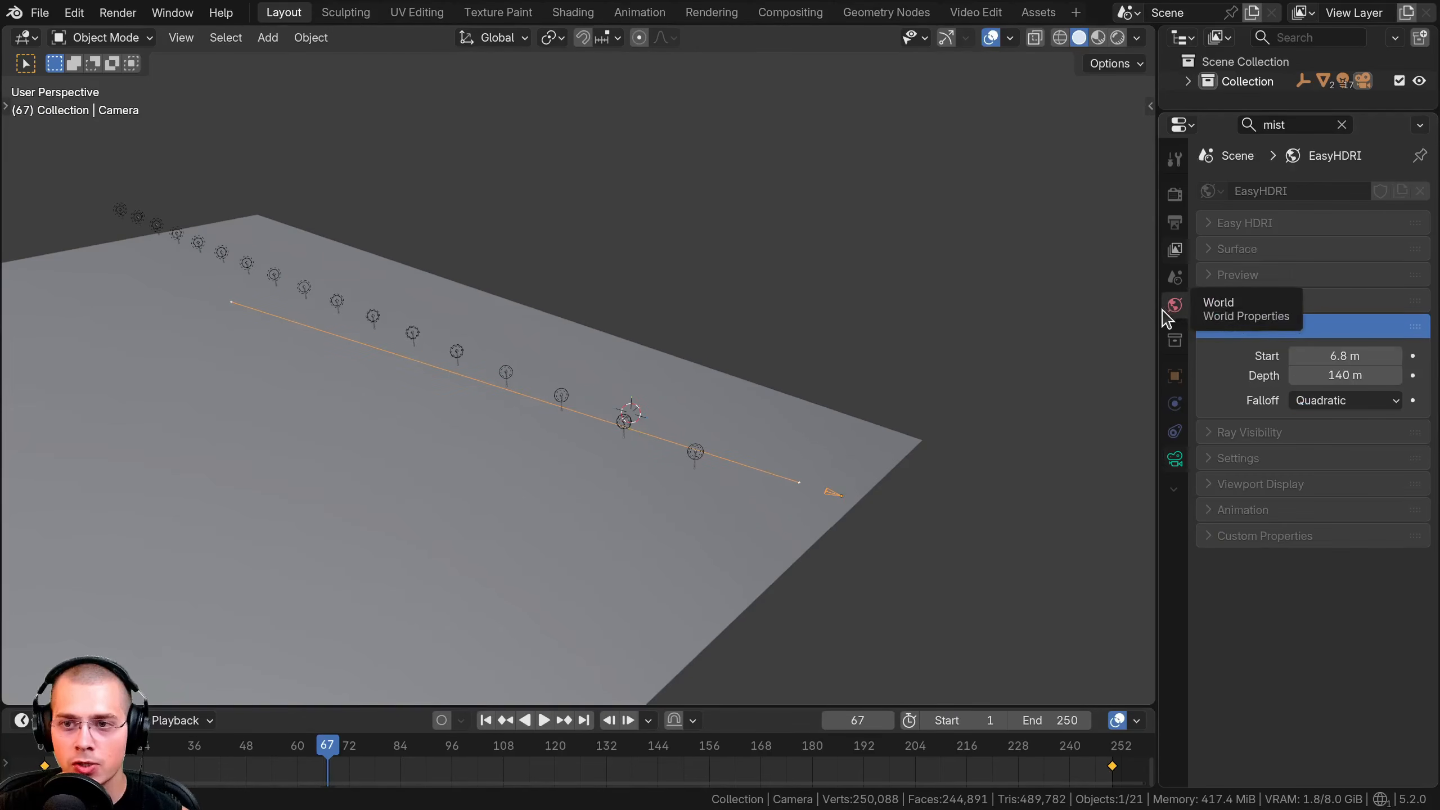
{"action": "left_click_drag", "start_coordinate": [1158, 310], "coordinate": [1101, 306]}
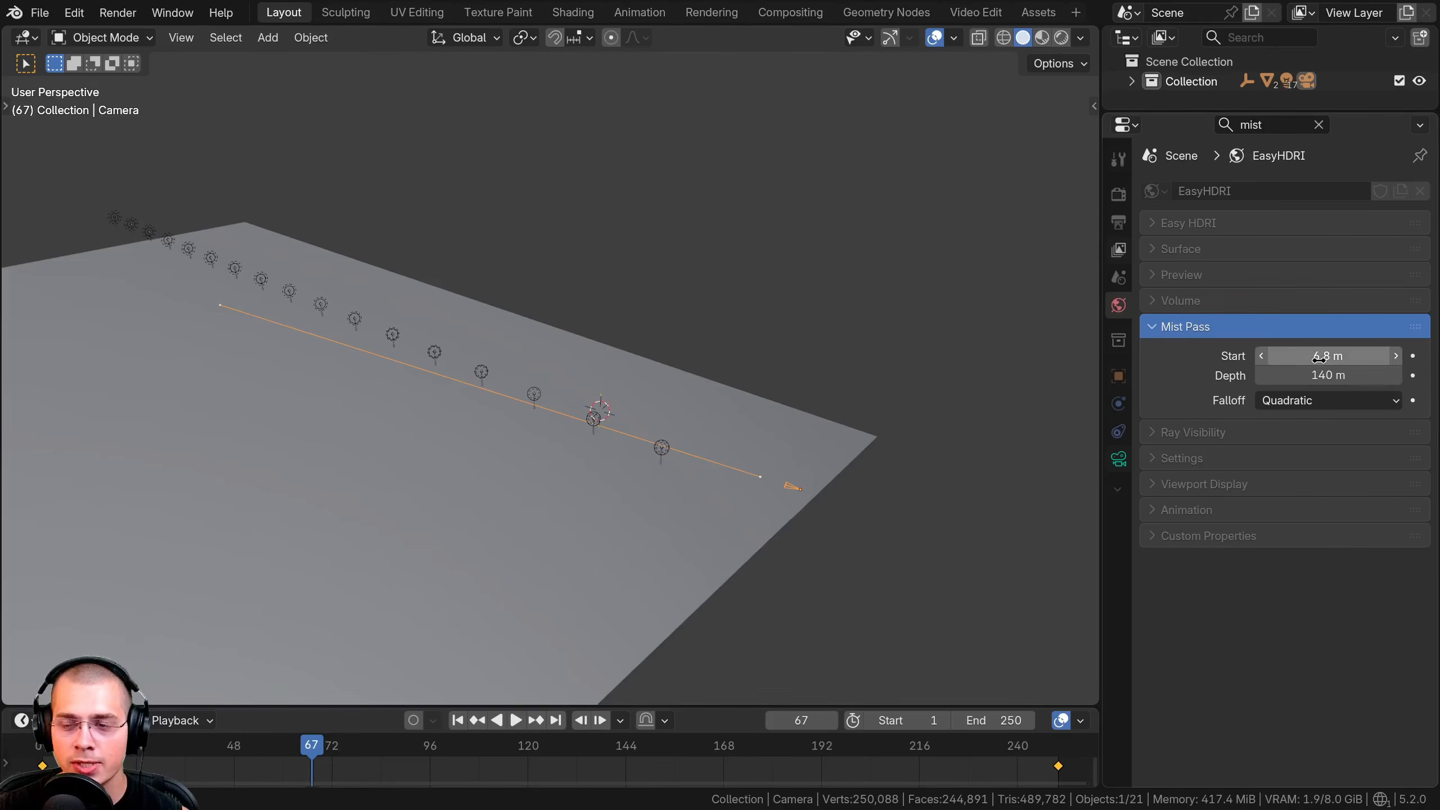
{"action": "scroll", "coordinate": [862, 418], "scroll_direction": "up", "scroll_amount": 2}
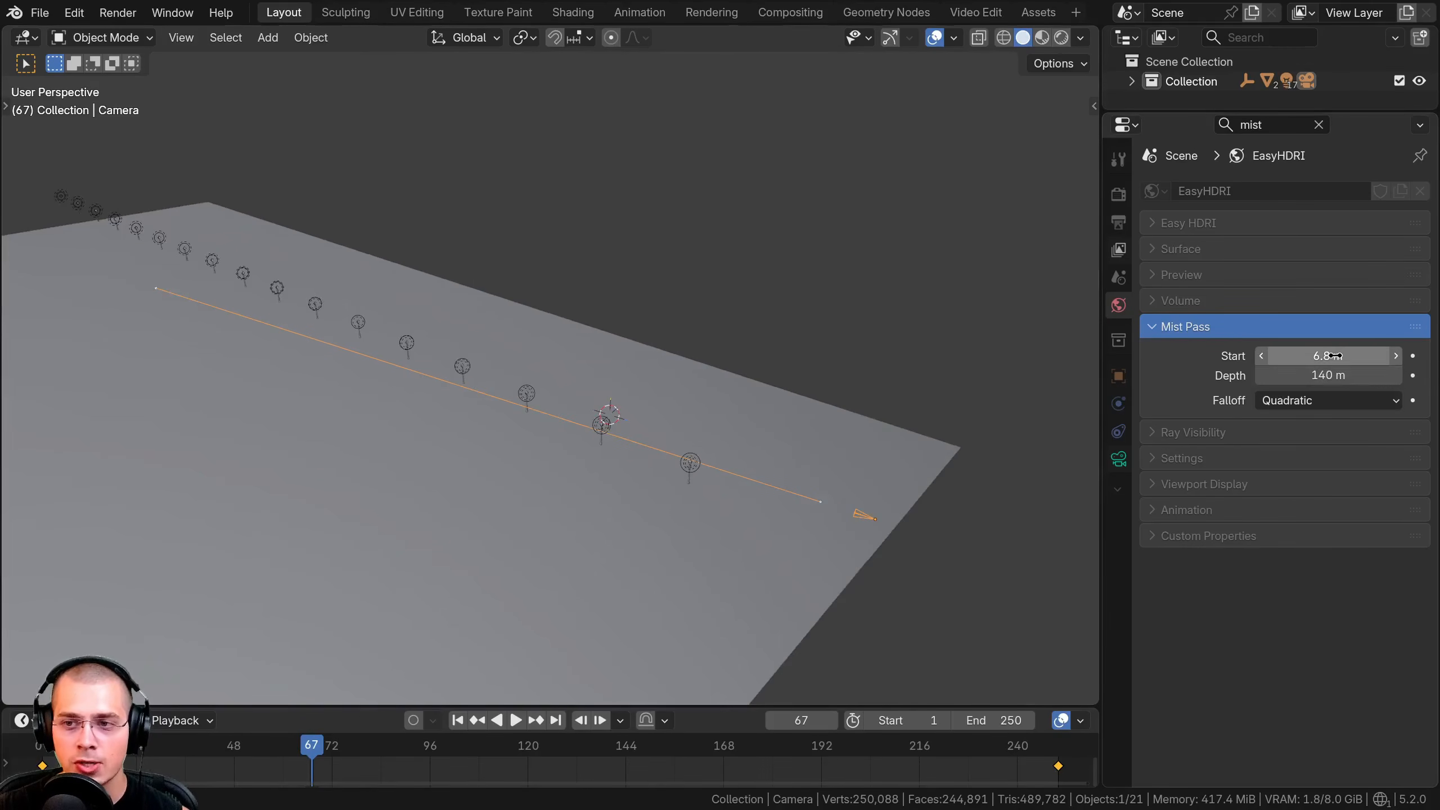
Test lower Start values for the world's mist pass against the camera's range line, and set Start to 7.3 m.
{"action": "mouse_move", "coordinate": [1328, 355]}
{"action": "left_mouse_down"}
{"action": "mouse_move", "coordinate": [1298, 356]}
{"action": "mouse_move", "coordinate": [1305, 369]}
{"action": "left_mouse_up"}
{"action": "scroll", "coordinate": [774, 455], "scroll_direction": "up", "scroll_amount": 3}
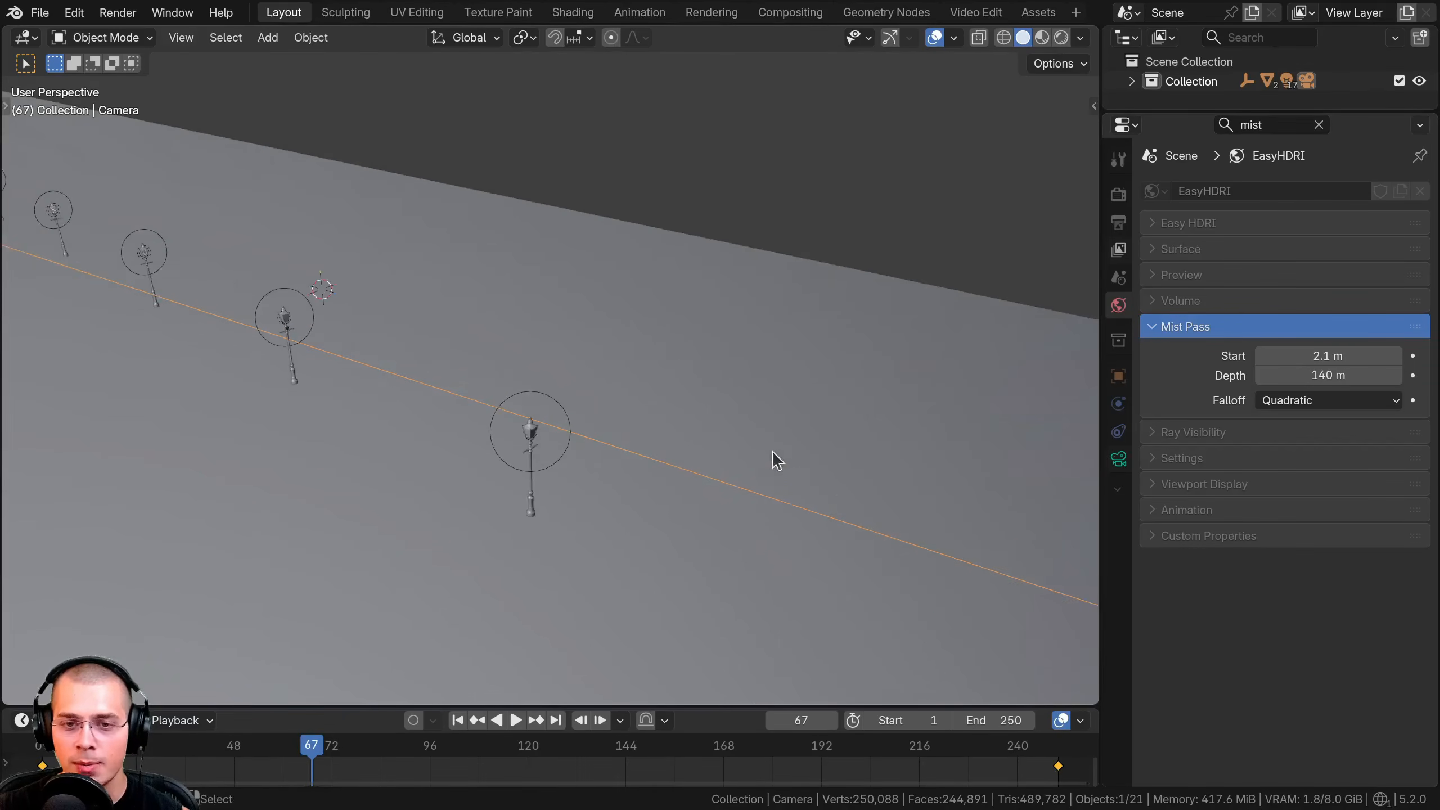
{"action": "scroll", "coordinate": [997, 552], "scroll_direction": "down", "scroll_amount": 2}
{"action": "middle_click_drag", "start_coordinate": [1001, 553], "coordinate": [953, 526], "text": "shift"}
{"action": "left_click_drag", "start_coordinate": [1315, 356], "coordinate": [1355, 356]}
{"action": "scroll", "coordinate": [453, 363], "scroll_direction": "down", "scroll_amount": 4}
{"action": "middle_click_drag", "start_coordinate": [453, 363], "coordinate": [228, 370], "text": "shift"}
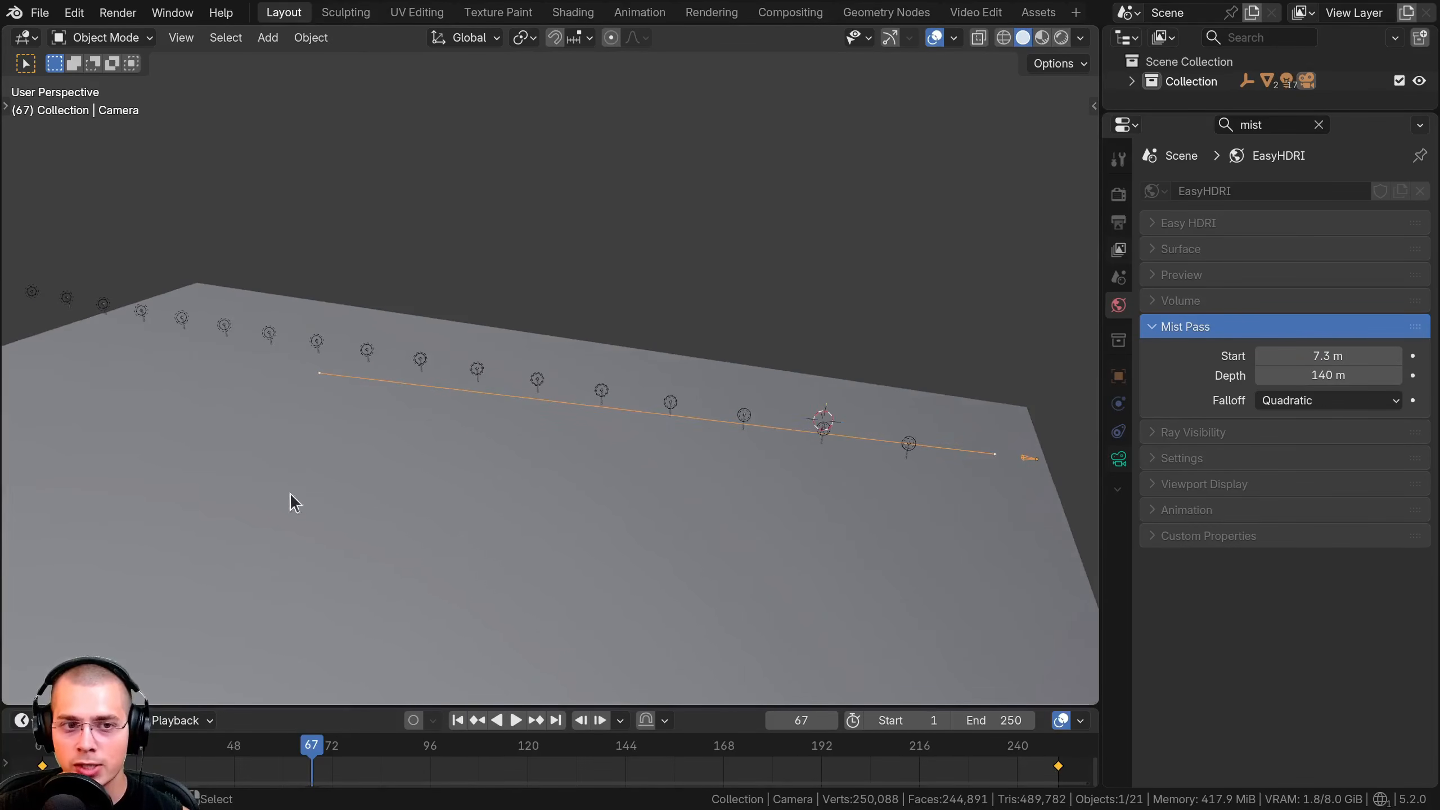
Set the world's mist Depth to 123 m and return to the camera view.
{"action": "left_click_drag", "start_coordinate": [1328, 375], "coordinate": [1302, 375]}
{"action": "middle_click_drag", "start_coordinate": [567, 375], "coordinate": [463, 453]}
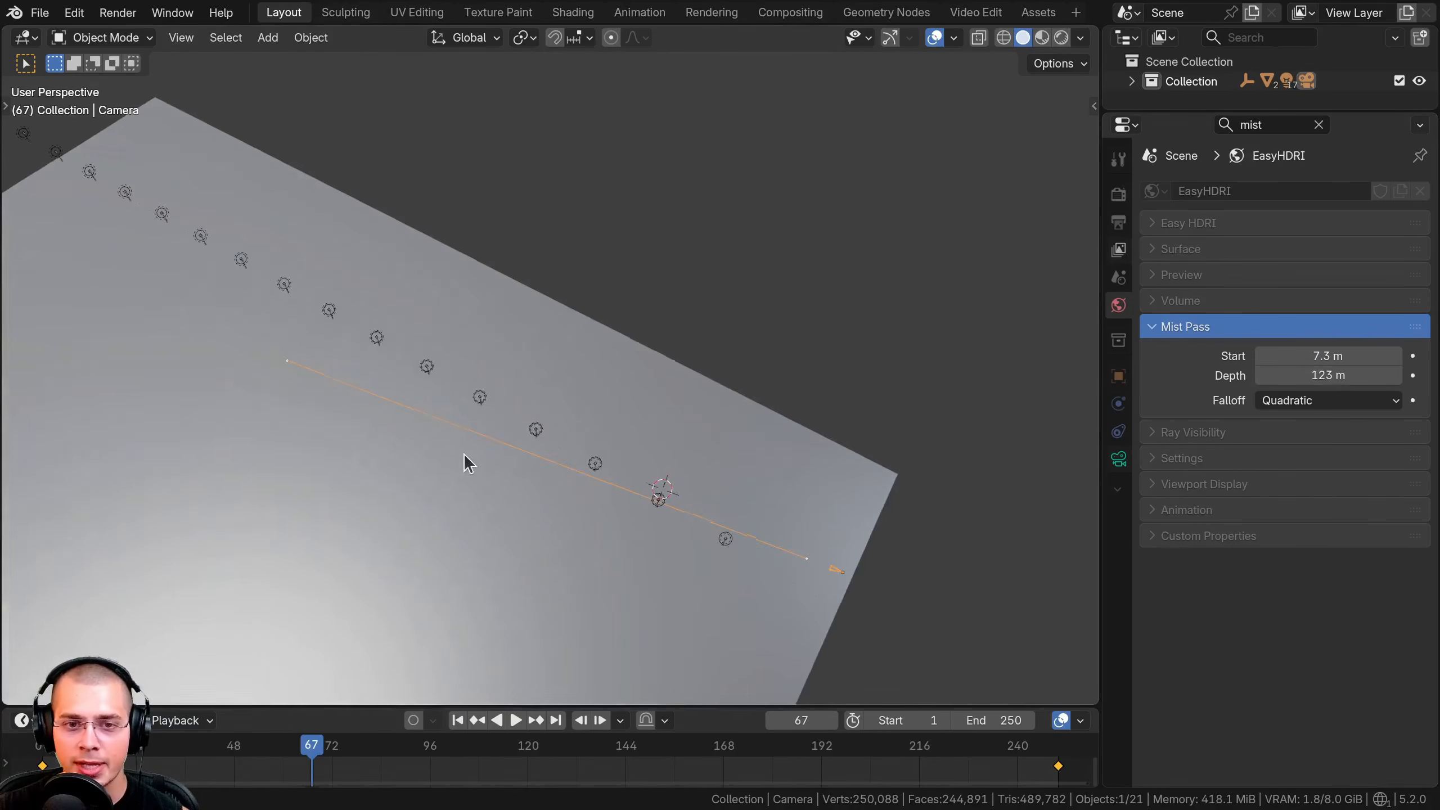
{"action": "key", "text": "KP_0"}
In the Compositing workspace, preview the Mist output of Render Layers and examine the whole mist pass image.
{"action": "left_click", "coordinate": [789, 16]}
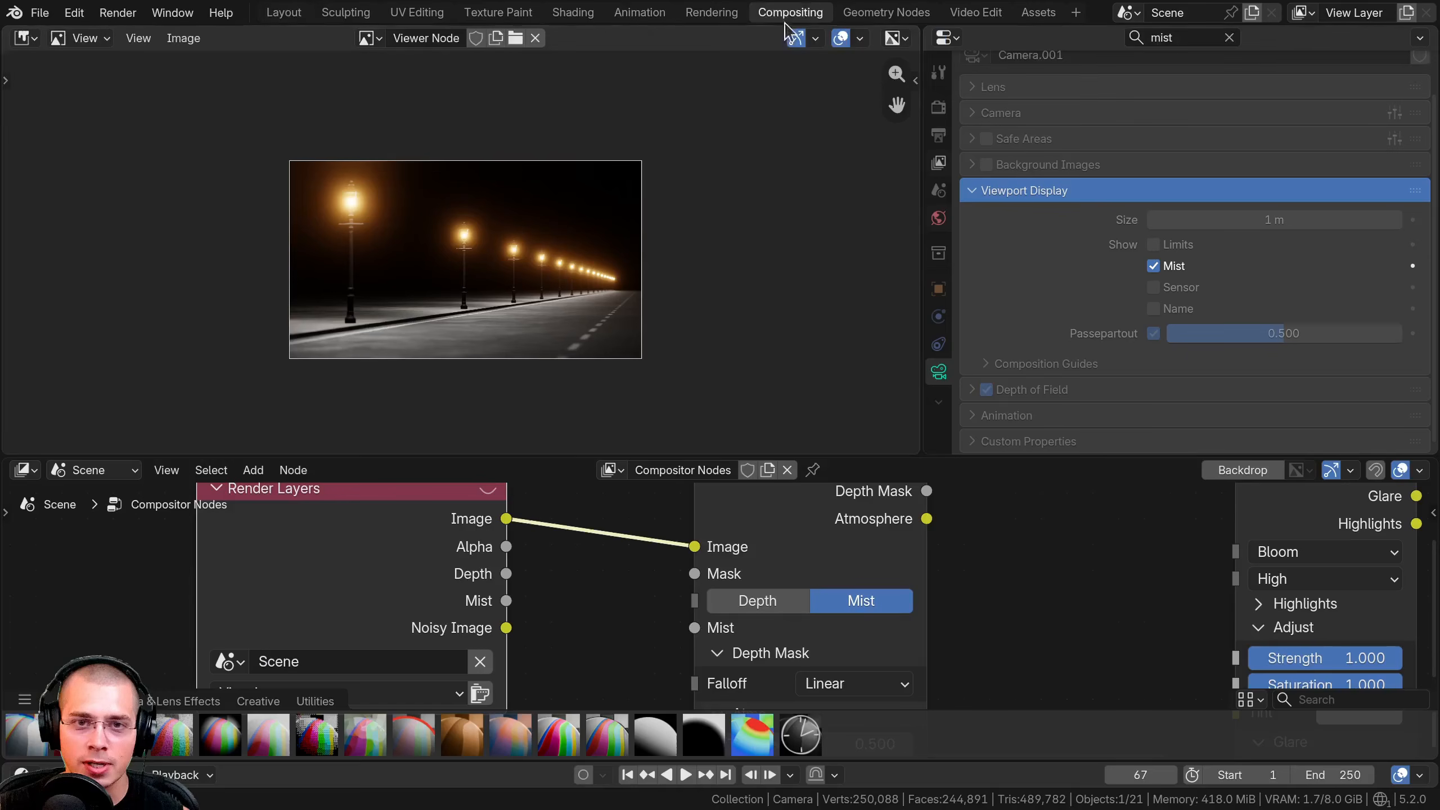
{"action": "scroll", "coordinate": [446, 616], "scroll_direction": "down", "scroll_amount": 3}
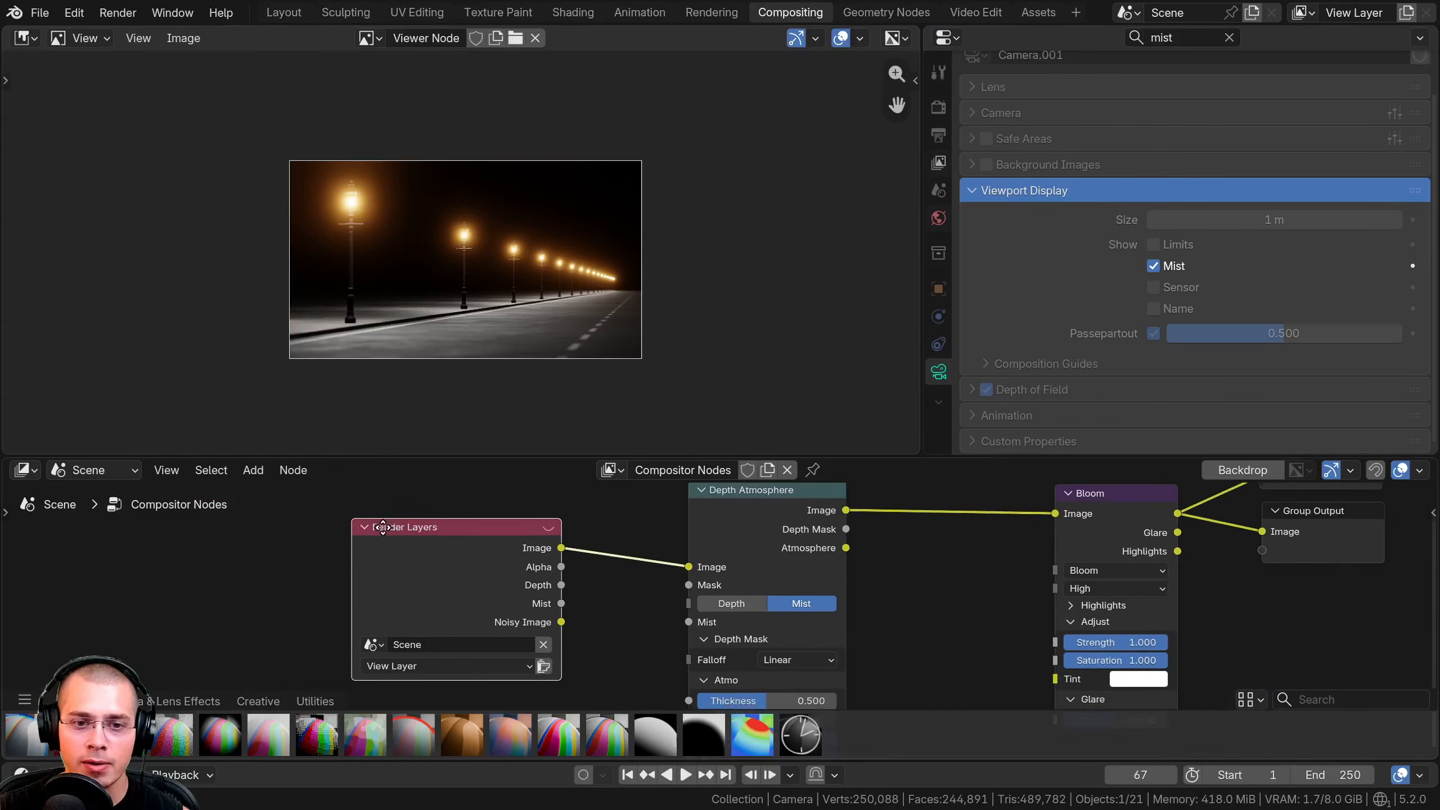
{"action": "left_click", "coordinate": [427, 578], "text": "ctrl+shift"}
{"action": "left_click", "coordinate": [428, 578], "text": "ctrl+shift"}
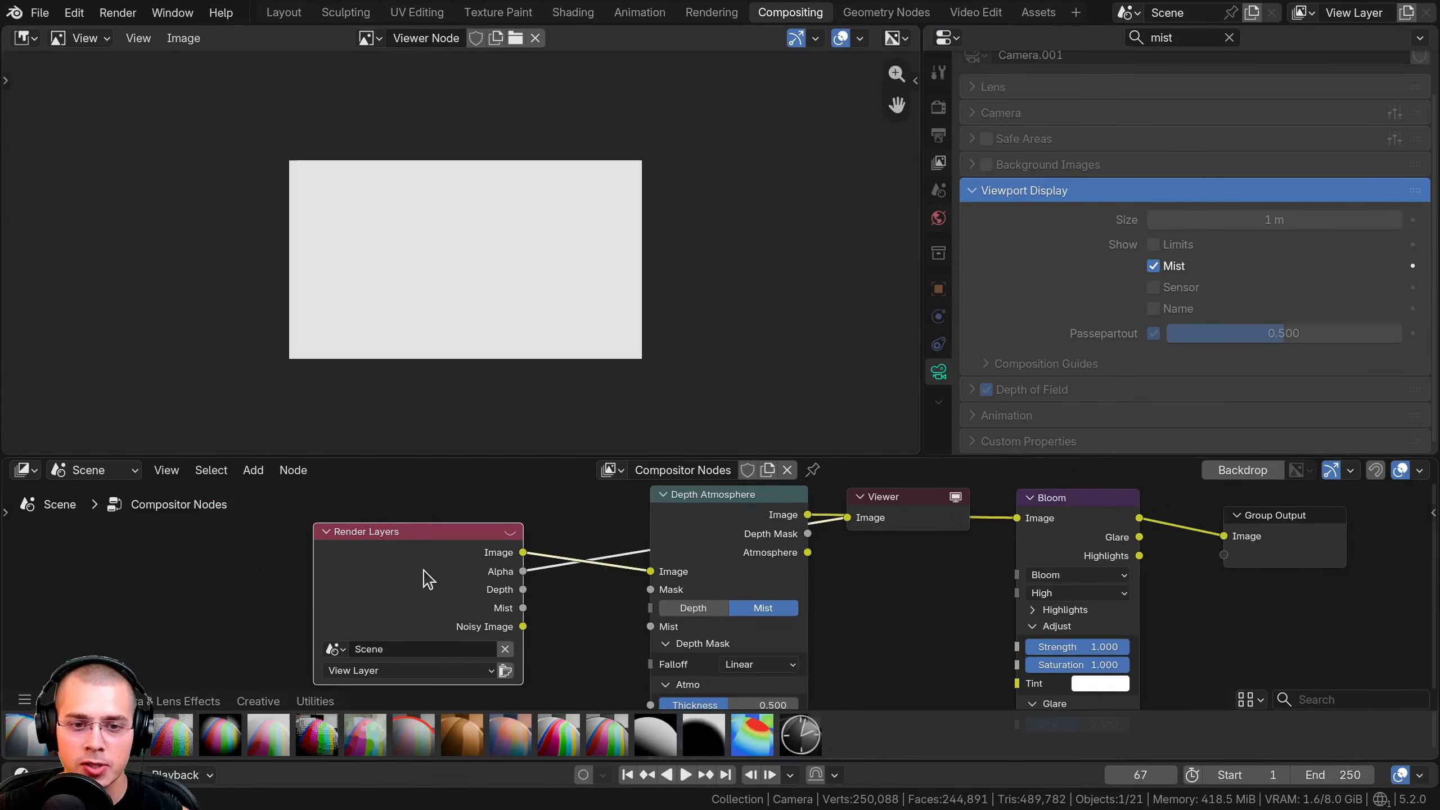
{"action": "left_click", "coordinate": [427, 578], "text": "ctrl+shift"}
{"action": "left_click", "coordinate": [427, 578], "text": "ctrl+shift"}
{"action": "key", "text": "Home"}
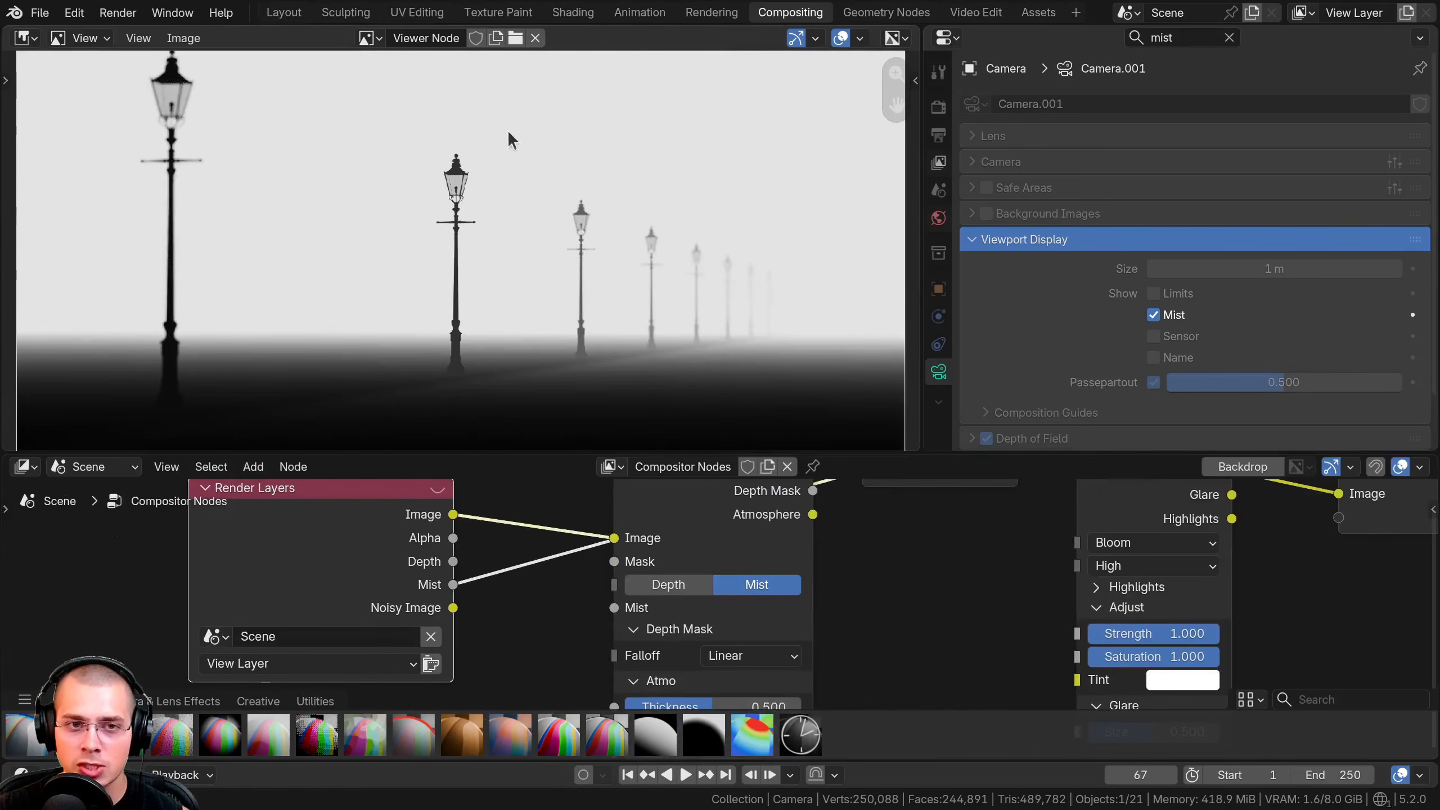
{"action": "key", "text": "Home"}
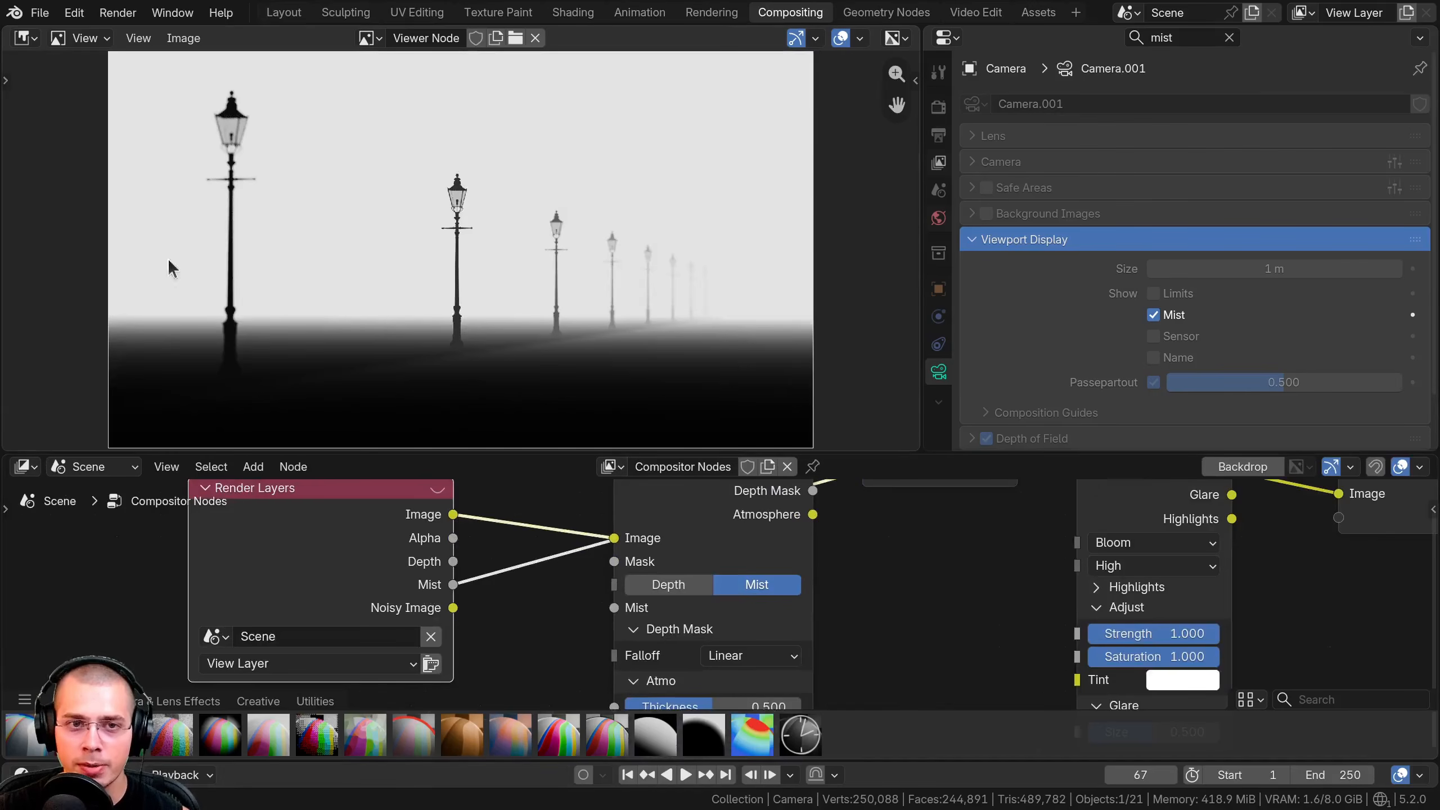
{"action": "left_click_drag", "start_coordinate": [379, 606], "coordinate": [352, 615]}
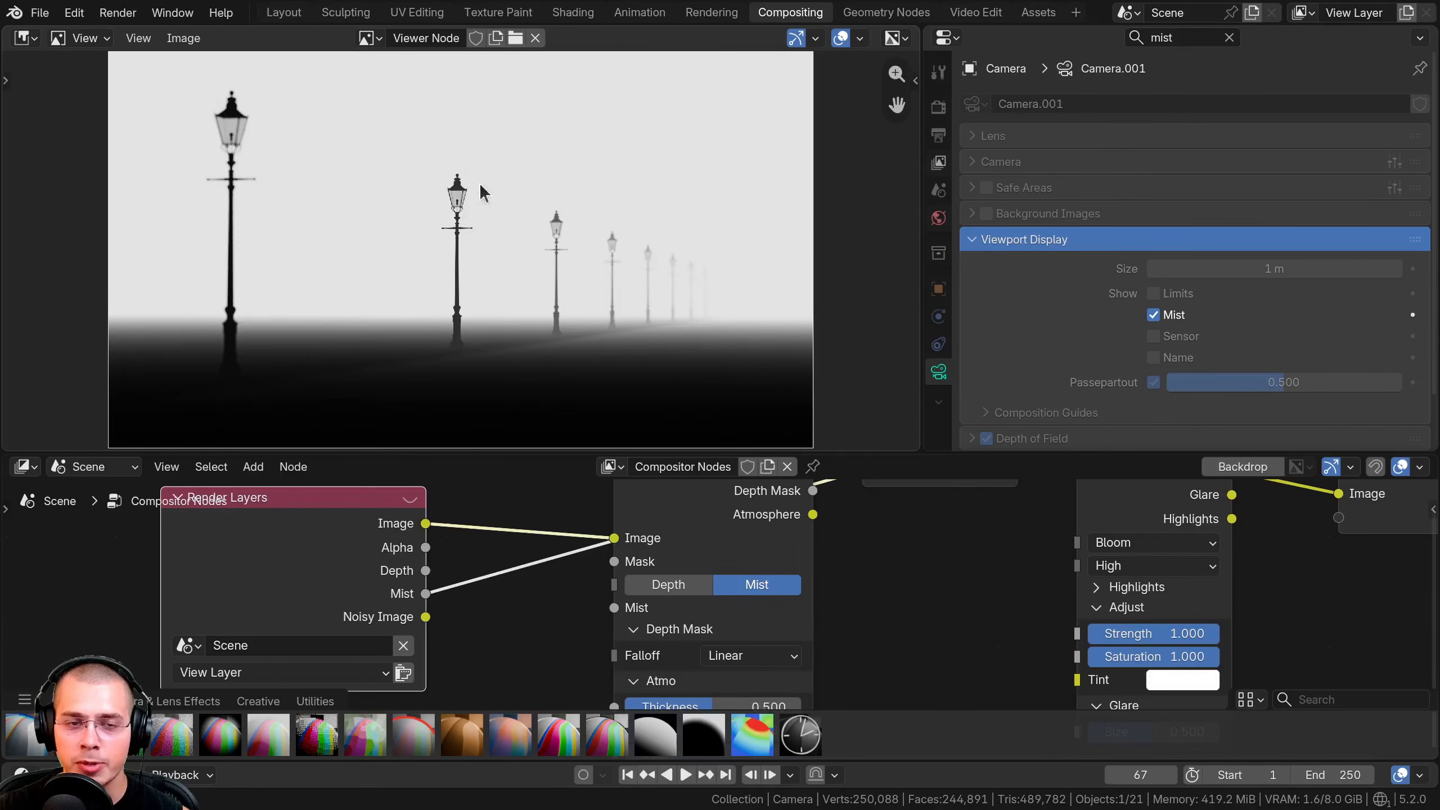
{"action": "key", "text": "Home"}
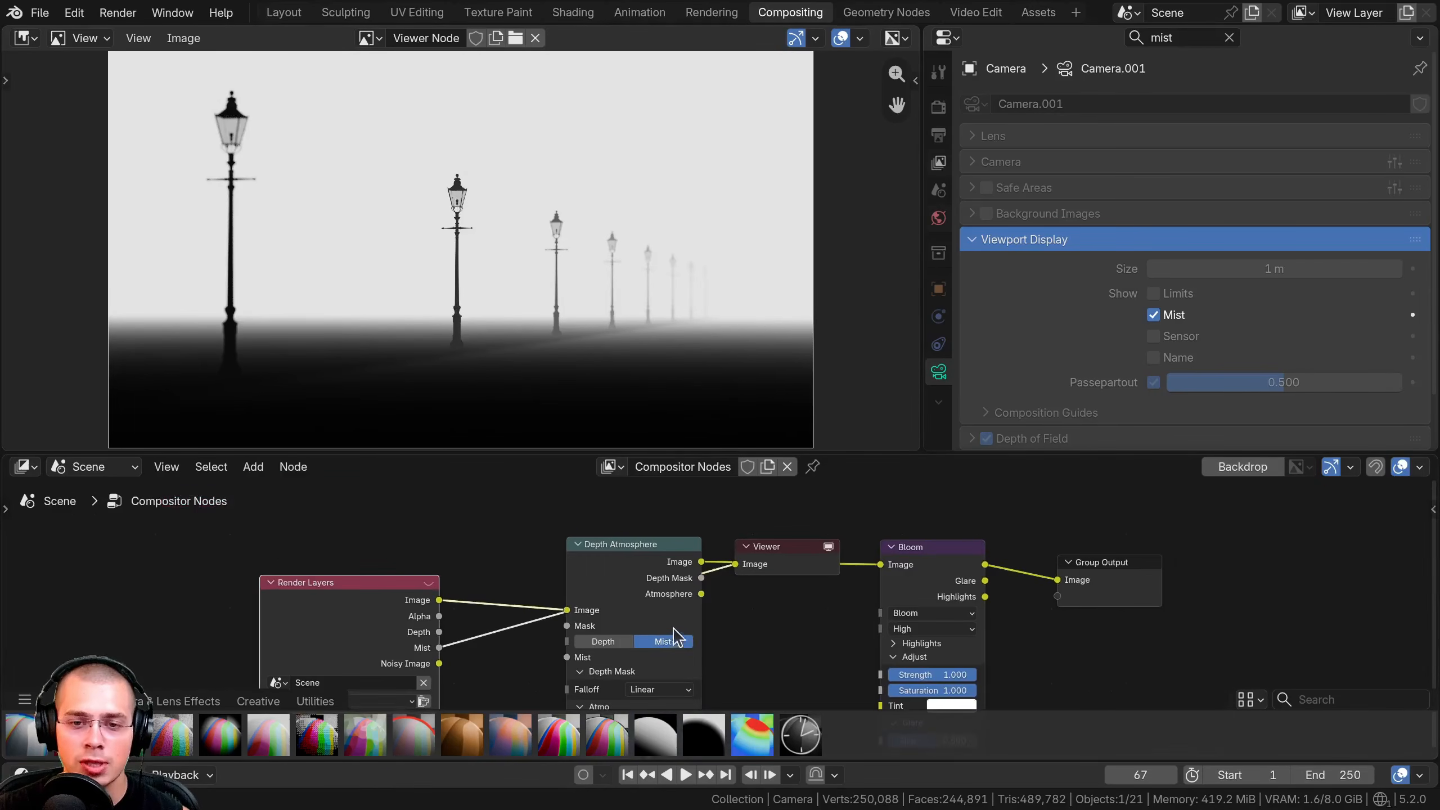
Preview the Bloom result again and connect the Mist output of Render Layers to the Mist input of Depth Atmosphere.
{"action": "left_click", "coordinate": [951, 561], "text": "ctrl+shift"}
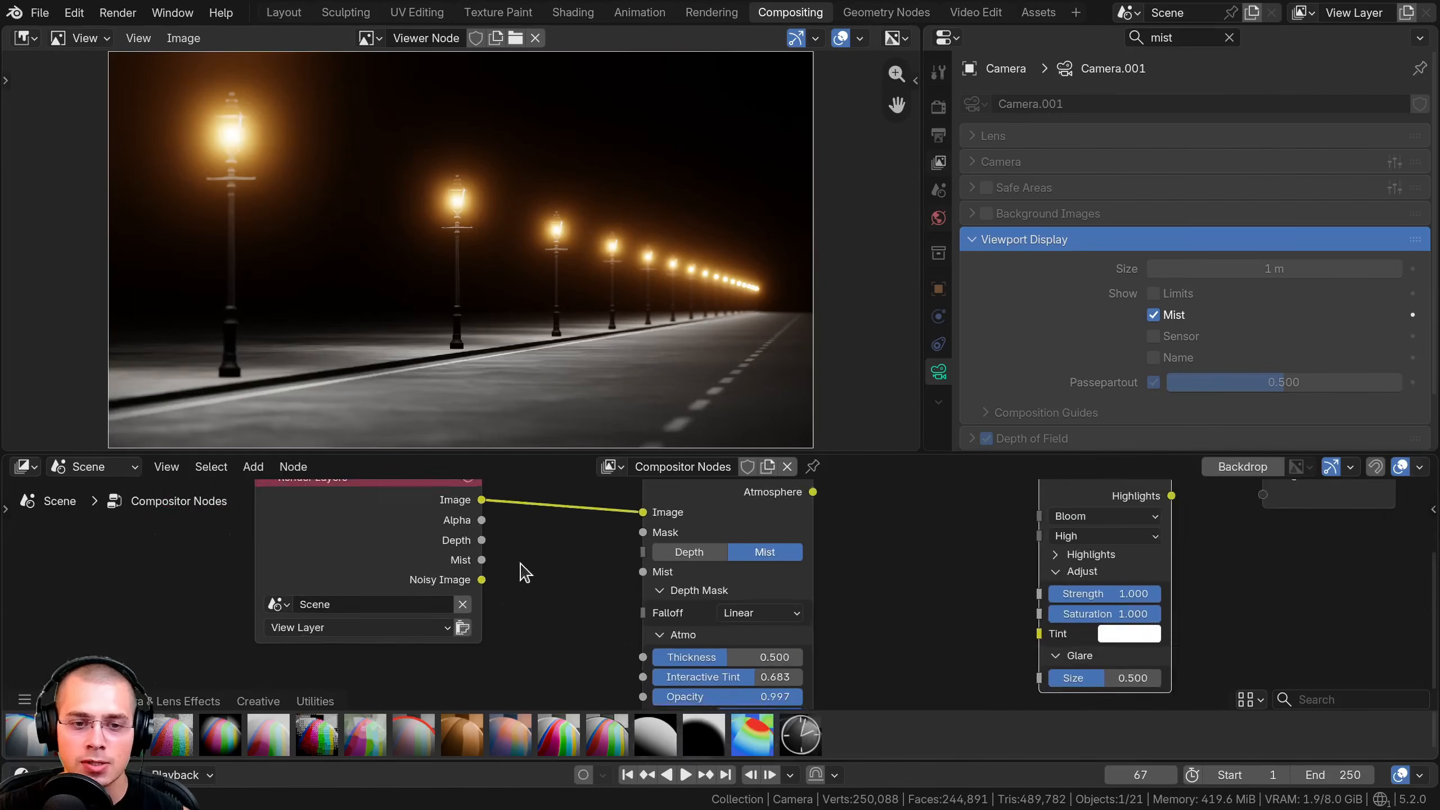
{"action": "scroll", "coordinate": [519, 564], "scroll_direction": "up", "scroll_amount": 1}
{"action": "left_click_drag", "start_coordinate": [432, 557], "coordinate": [372, 562]}
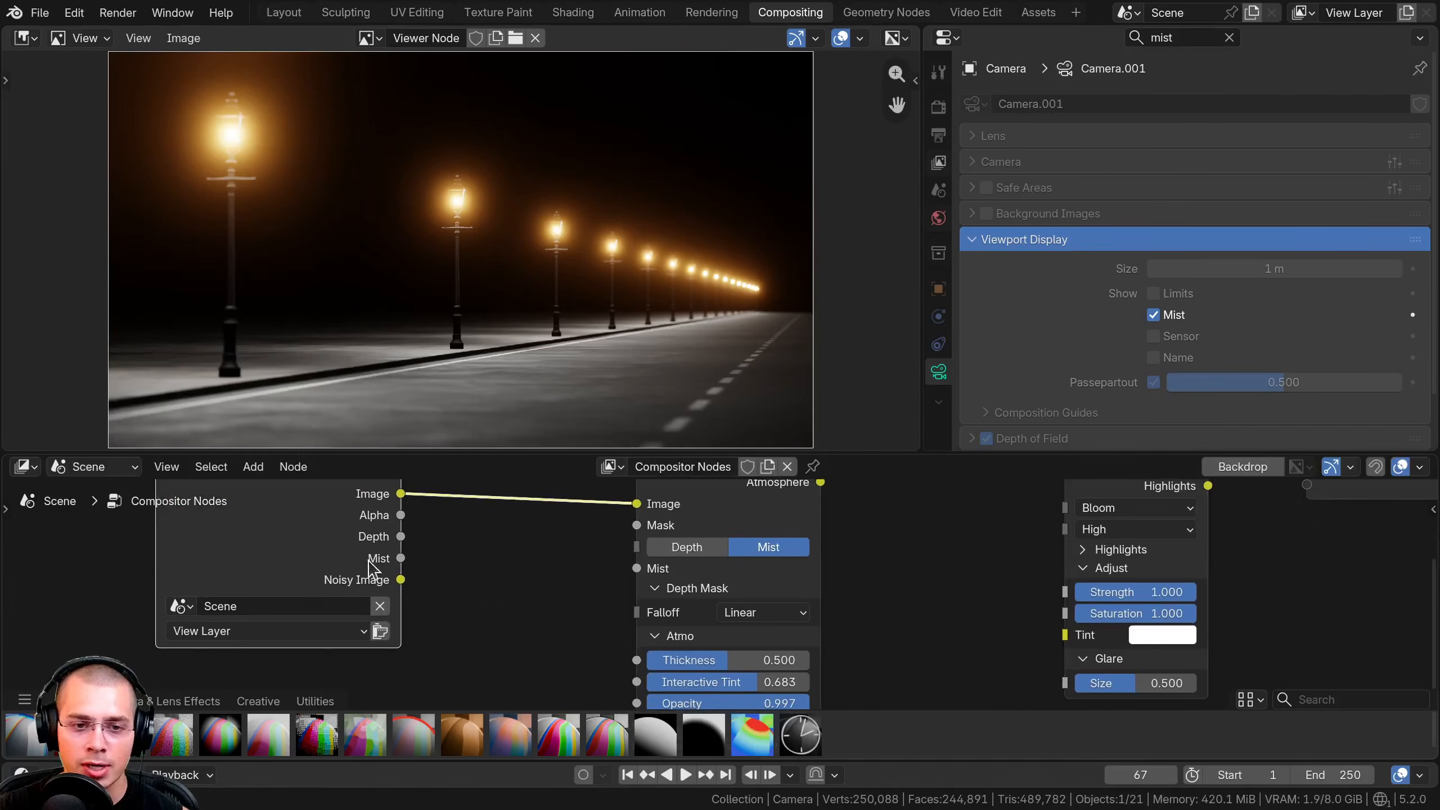
{"action": "middle_click_drag", "start_coordinate": [372, 561], "coordinate": [352, 578]}
{"action": "left_click_drag", "start_coordinate": [381, 575], "coordinate": [610, 654]}
{"action": "left_click_drag", "start_coordinate": [328, 609], "coordinate": [435, 605]}
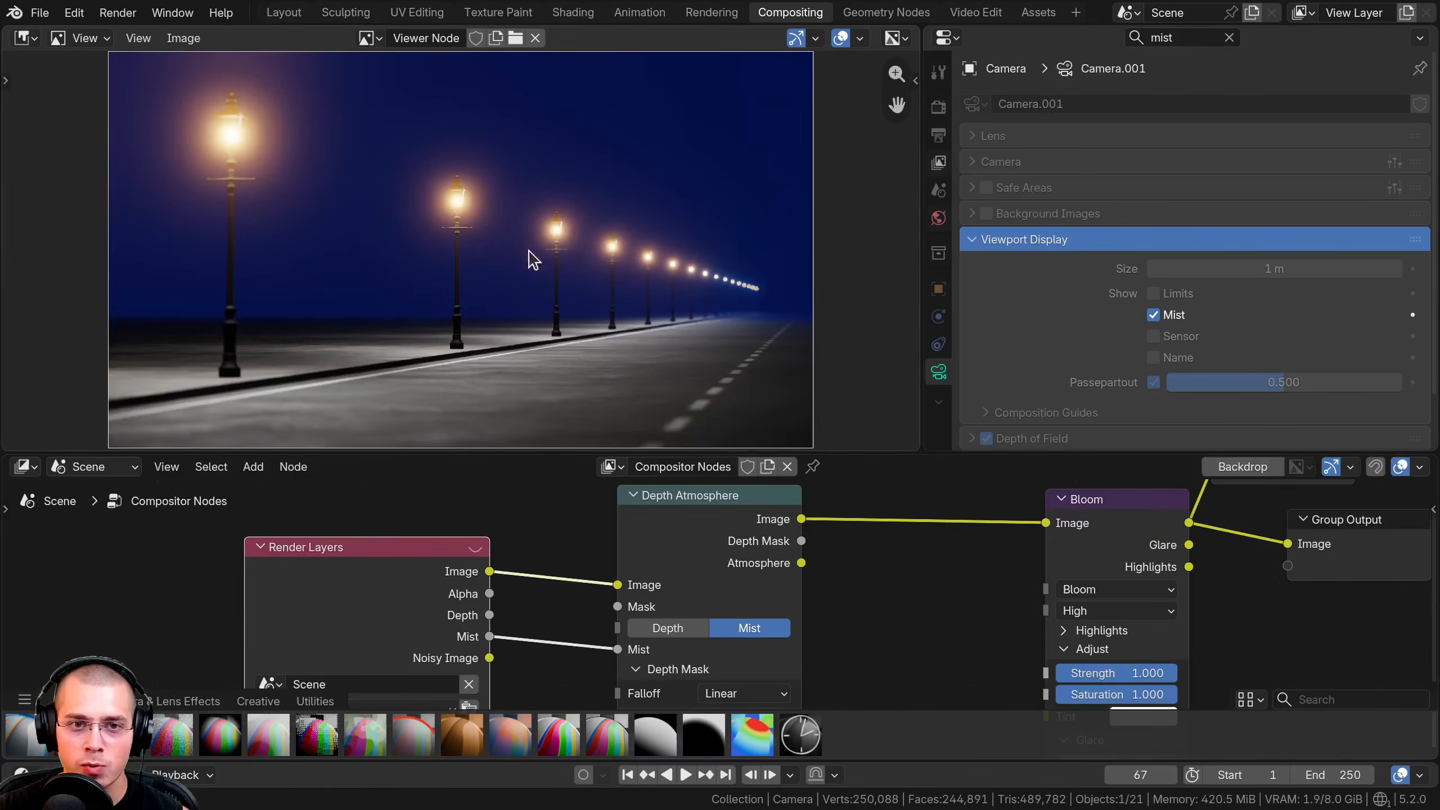
In the world's Mist Pass settings, set Start to 5.5 m and Depth to 80 m.
{"action": "scroll", "coordinate": [641, 602], "scroll_direction": "down", "scroll_amount": 2}
{"action": "scroll", "coordinate": [658, 629], "scroll_direction": "down", "scroll_amount": 3}
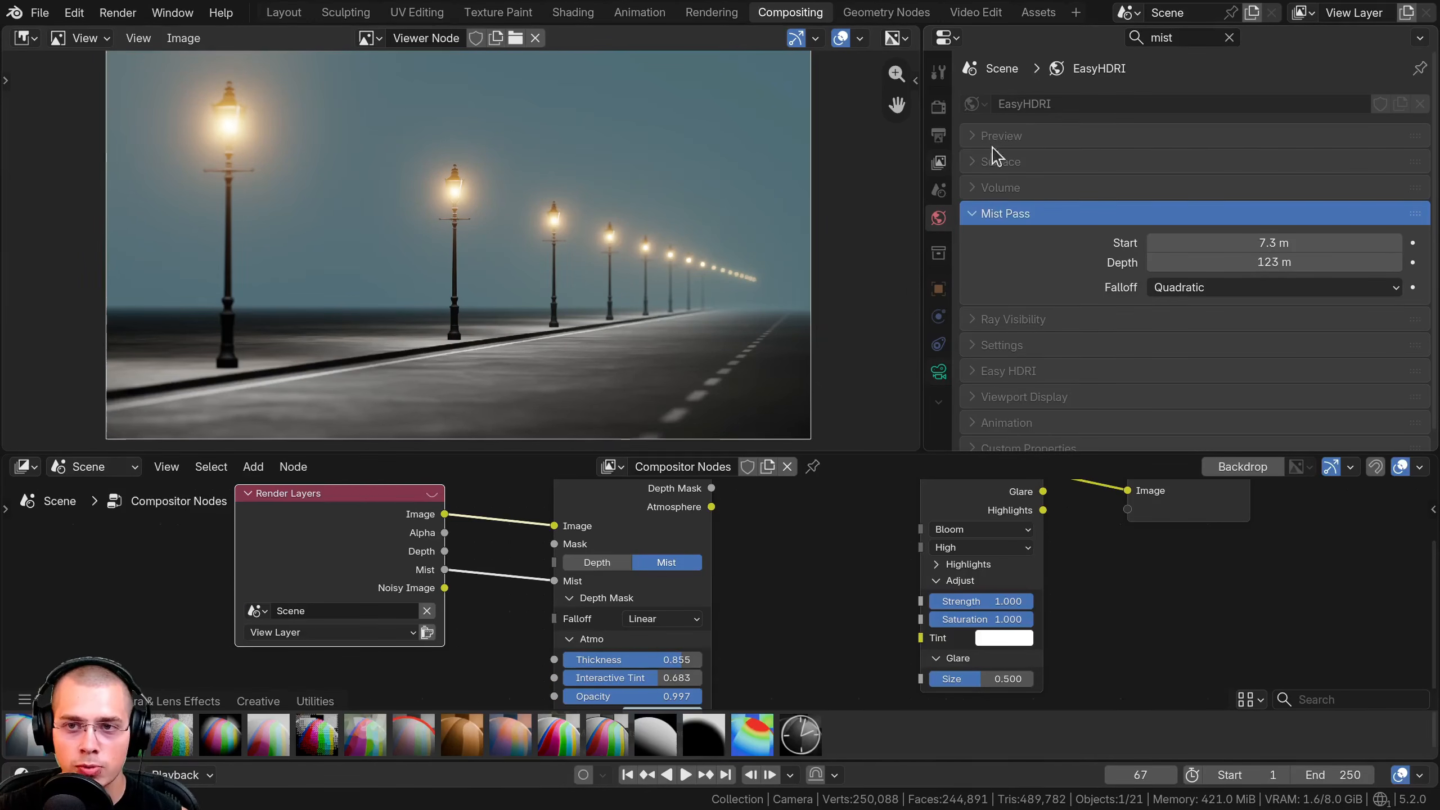
{"action": "mouse_move", "coordinate": [1275, 263]}
{"action": "left_mouse_down"}
{"action": "mouse_move", "coordinate": [1253, 262]}
{"action": "mouse_move", "coordinate": [1260, 243]}
{"action": "mouse_move", "coordinate": [1265, 262]}
{"action": "left_mouse_up"}
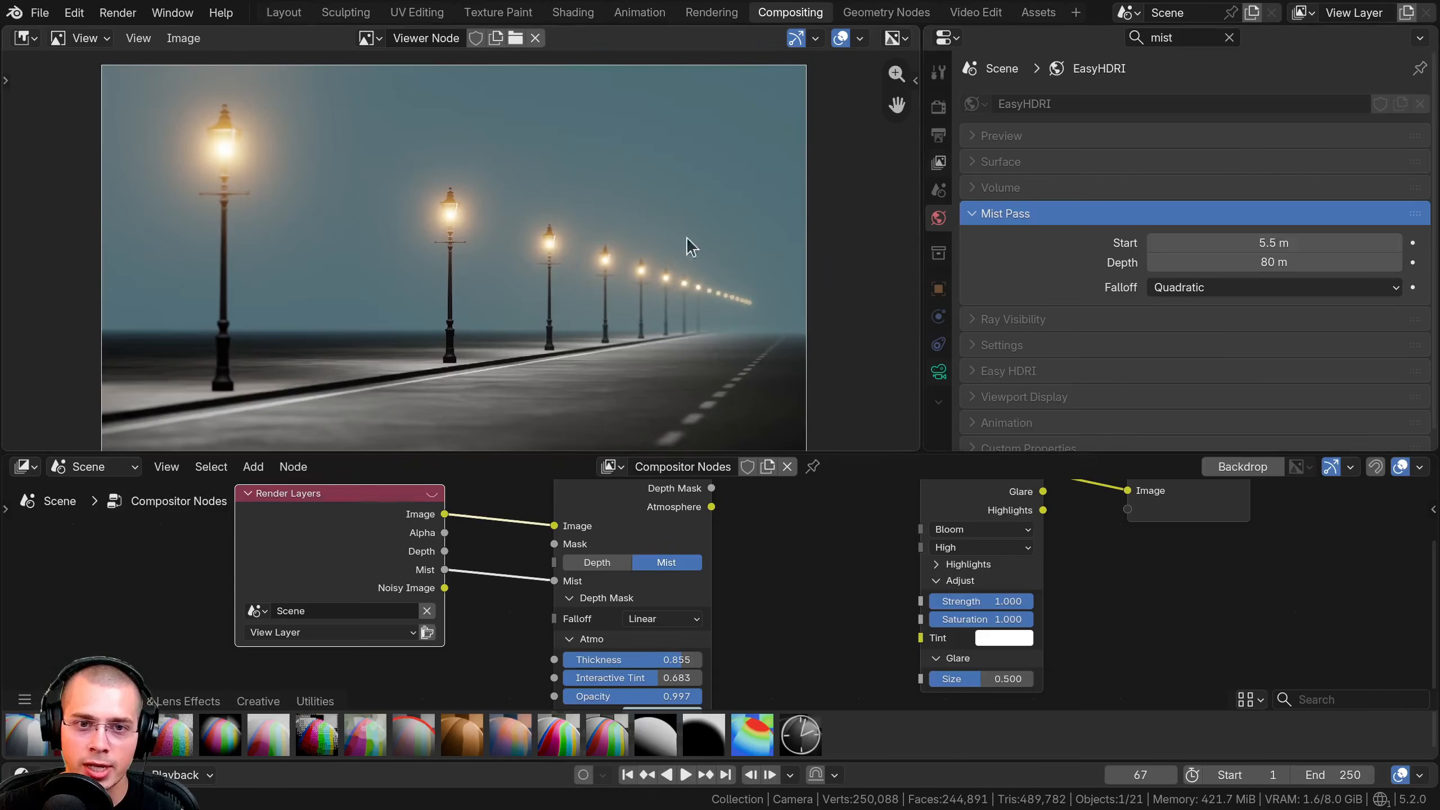
Render the current frame and examine how the distant street lamps fade into the mist.
{"action": "key", "text": "F12"}
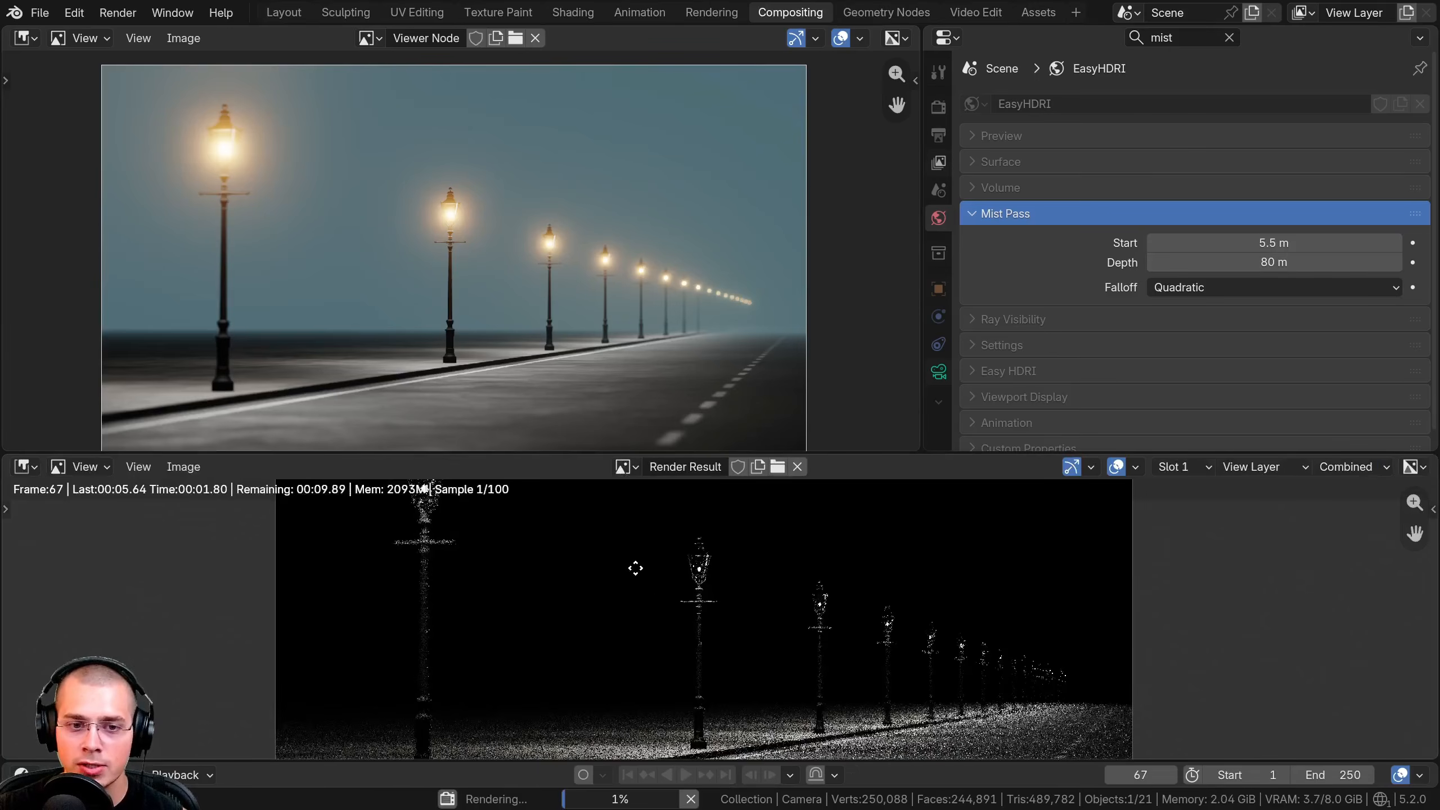
{"action": "middle_click_drag", "start_coordinate": [691, 579], "coordinate": [671, 579]}
{"action": "scroll", "coordinate": [678, 318], "scroll_direction": "up", "scroll_amount": 6}
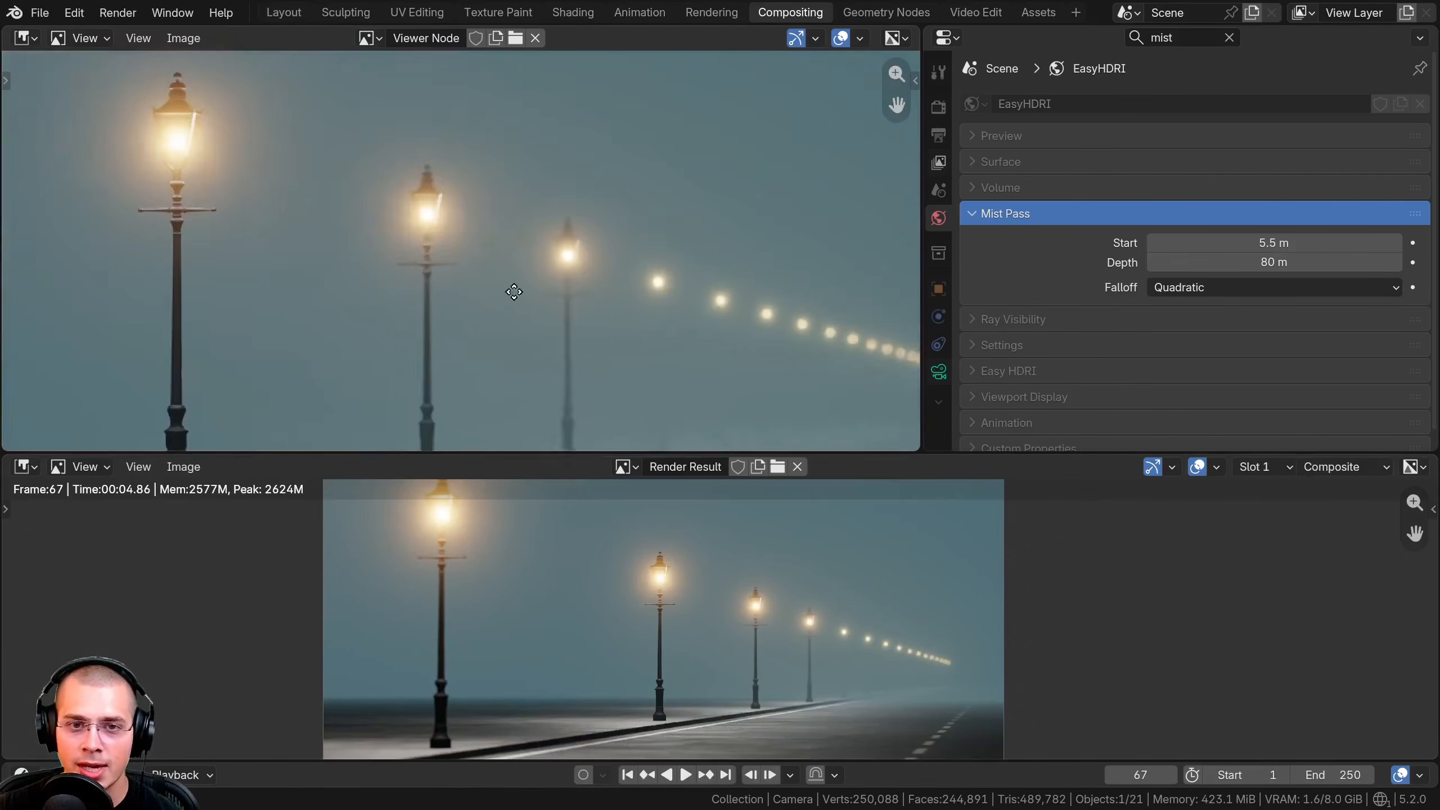
{"action": "scroll", "coordinate": [489, 198], "scroll_direction": "down", "scroll_amount": 6}
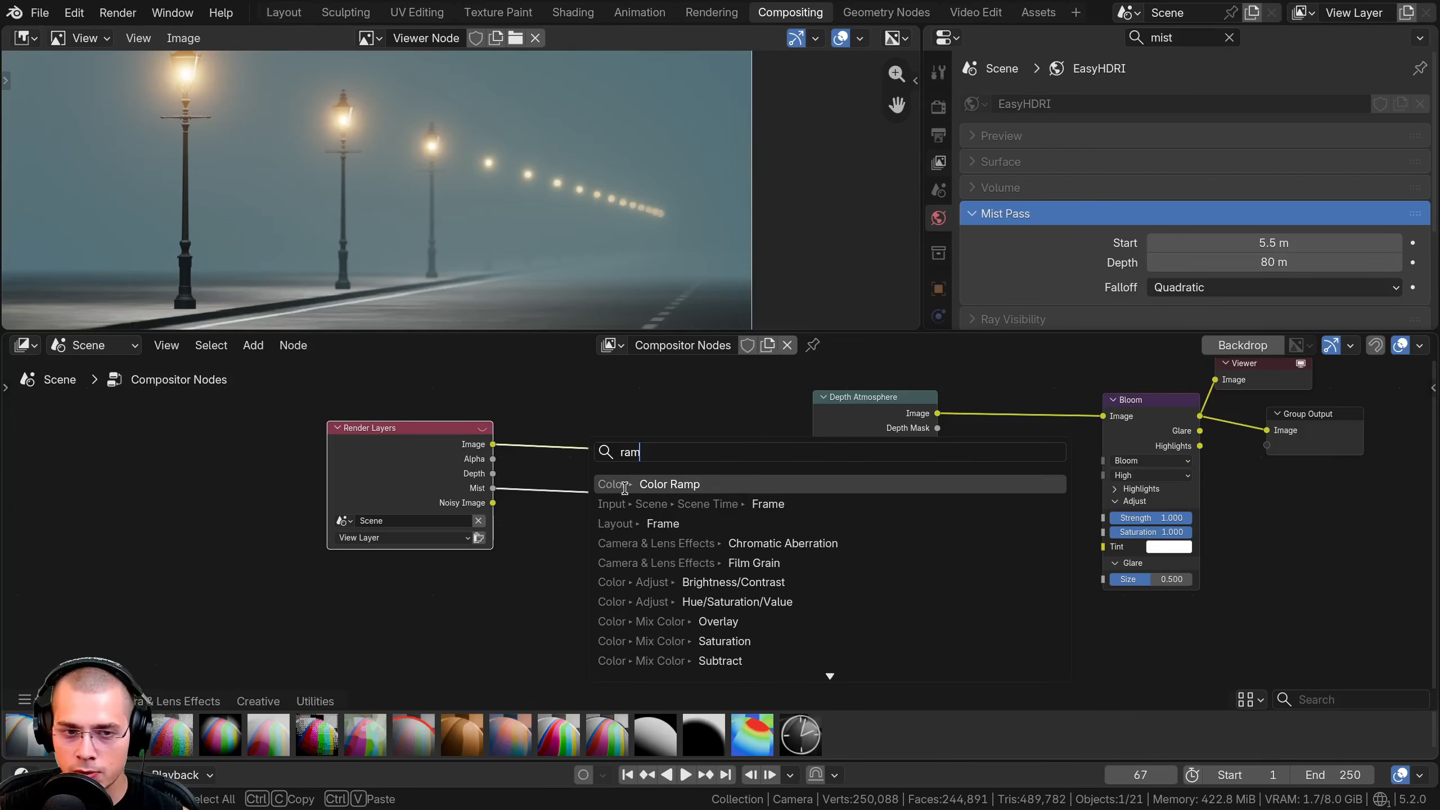
Add a Color Ramp node on the Mist link between Render Layers and Depth Atmosphere.
{"action": "left_click", "coordinate": [624, 483]}
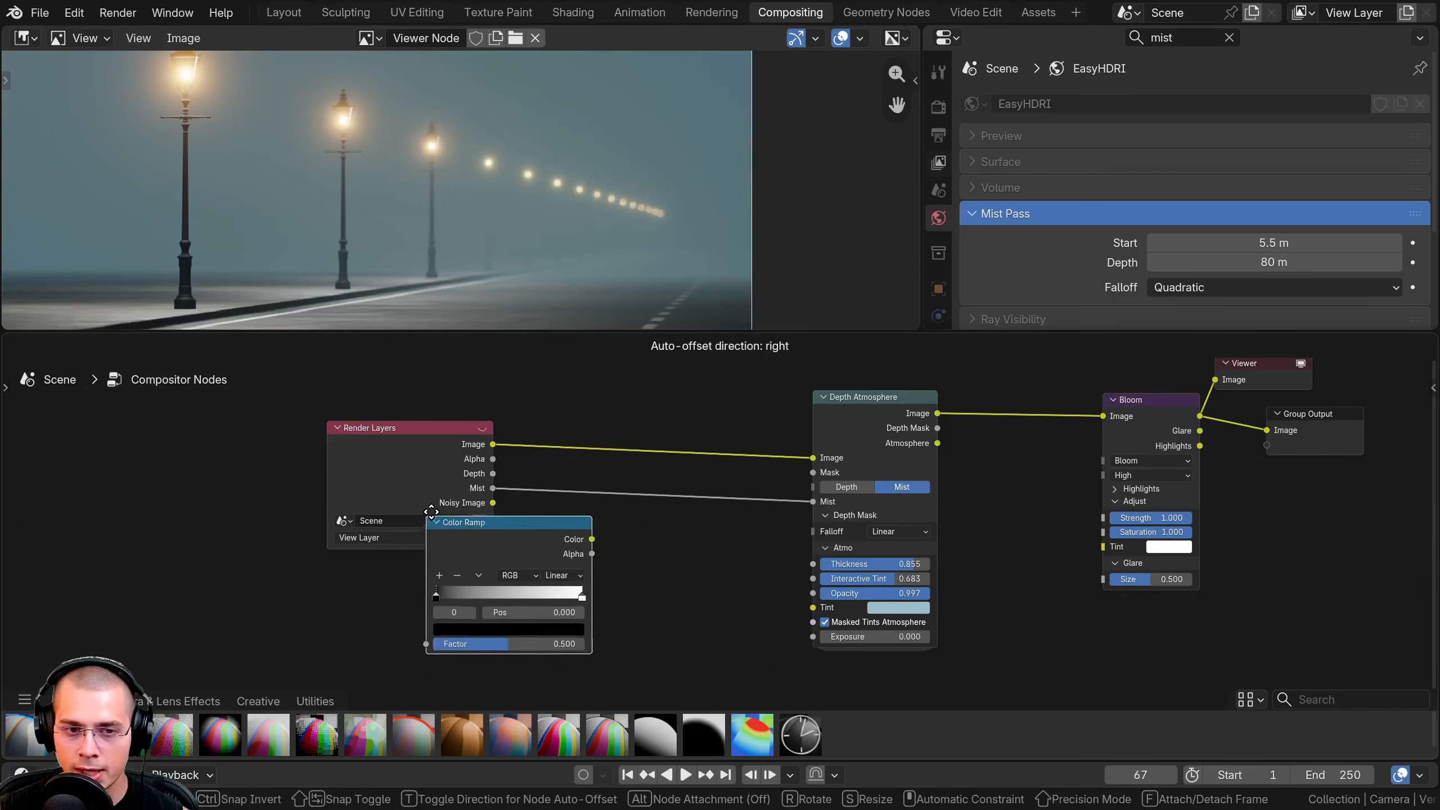
{"action": "left_click", "coordinate": [606, 561]}
{"action": "scroll", "coordinate": [584, 568], "scroll_direction": "up", "scroll_amount": 1}
{"action": "scroll", "coordinate": [584, 567], "scroll_direction": "up", "scroll_amount": 1}
Try moving the Color Ramp's black and white stops and lowering the white stop's brightness.
{"action": "left_click_drag", "start_coordinate": [563, 549], "coordinate": [515, 550]}
{"action": "left_click_drag", "start_coordinate": [744, 550], "coordinate": [636, 551]}
{"action": "left_click", "coordinate": [654, 591]}
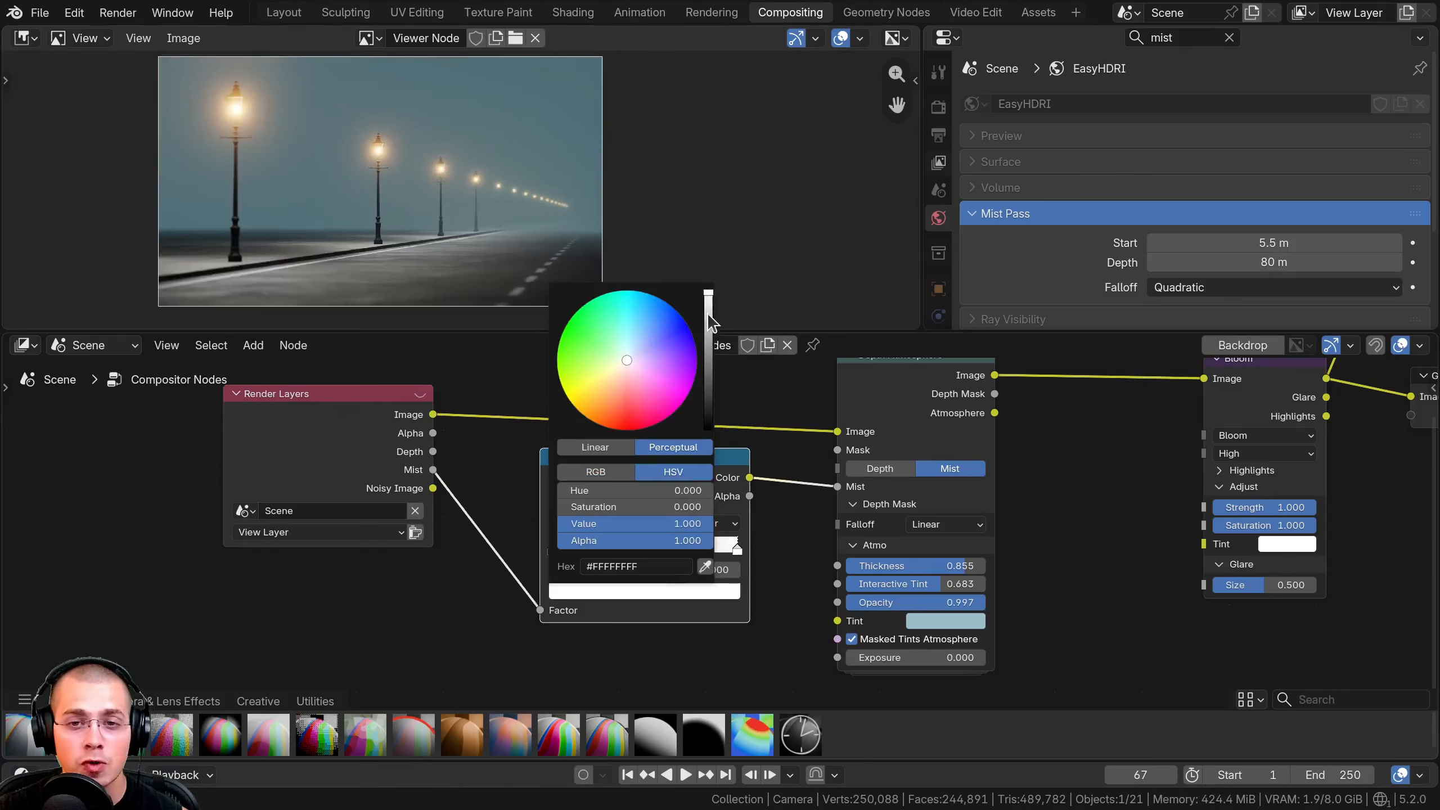
{"action": "mouse_move", "coordinate": [708, 296]}
{"action": "left_mouse_down"}
{"action": "mouse_move", "coordinate": [708, 396]}
{"action": "mouse_move", "coordinate": [708, 292]}
{"action": "left_mouse_up"}
{"action": "middle_click_drag", "start_coordinate": [469, 390], "coordinate": [448, 417]}
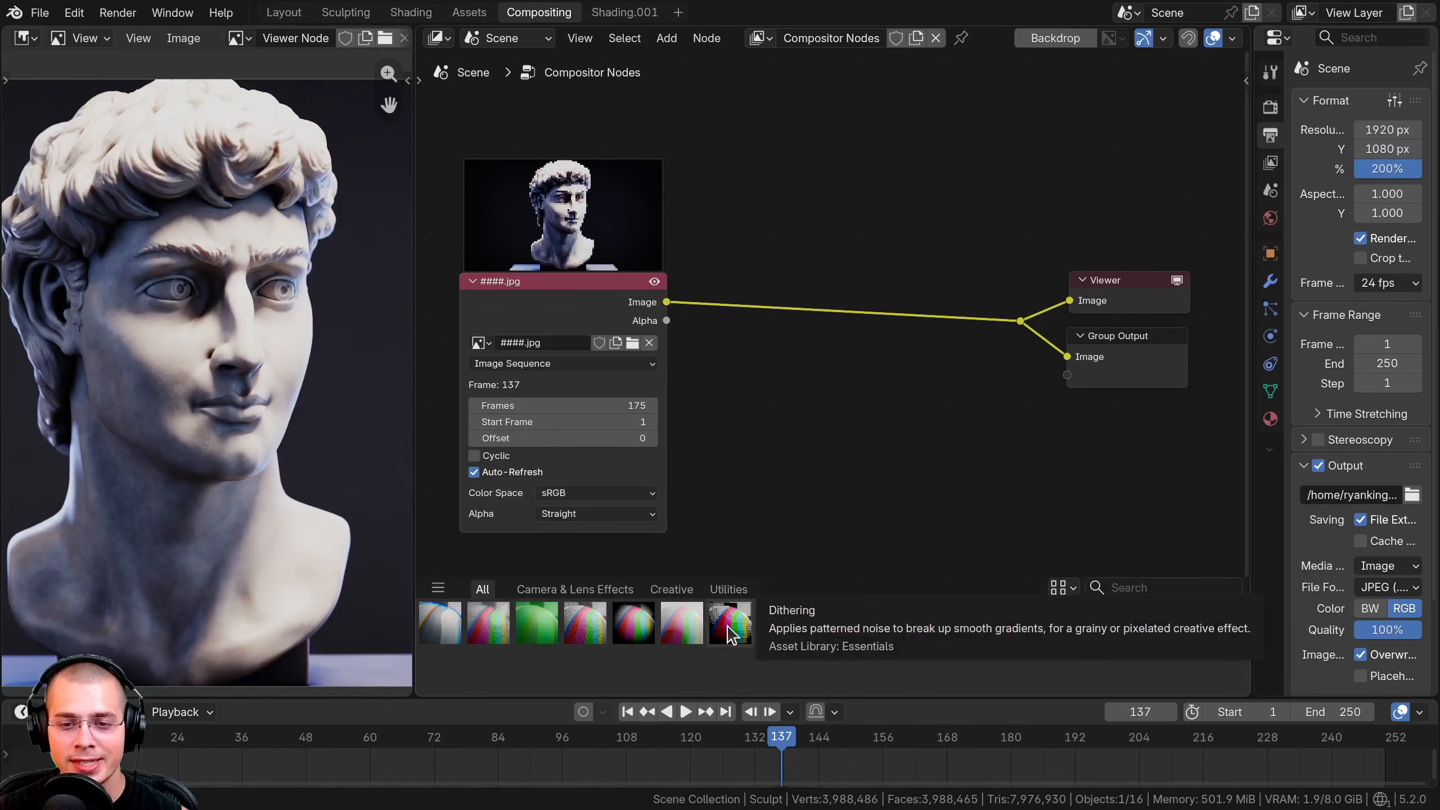
In the statue scene, insert the Dithering effect after the image sequence and examine its pattern up close on the statue.
{"action": "left_click_drag", "start_coordinate": [730, 634], "coordinate": [794, 431]}
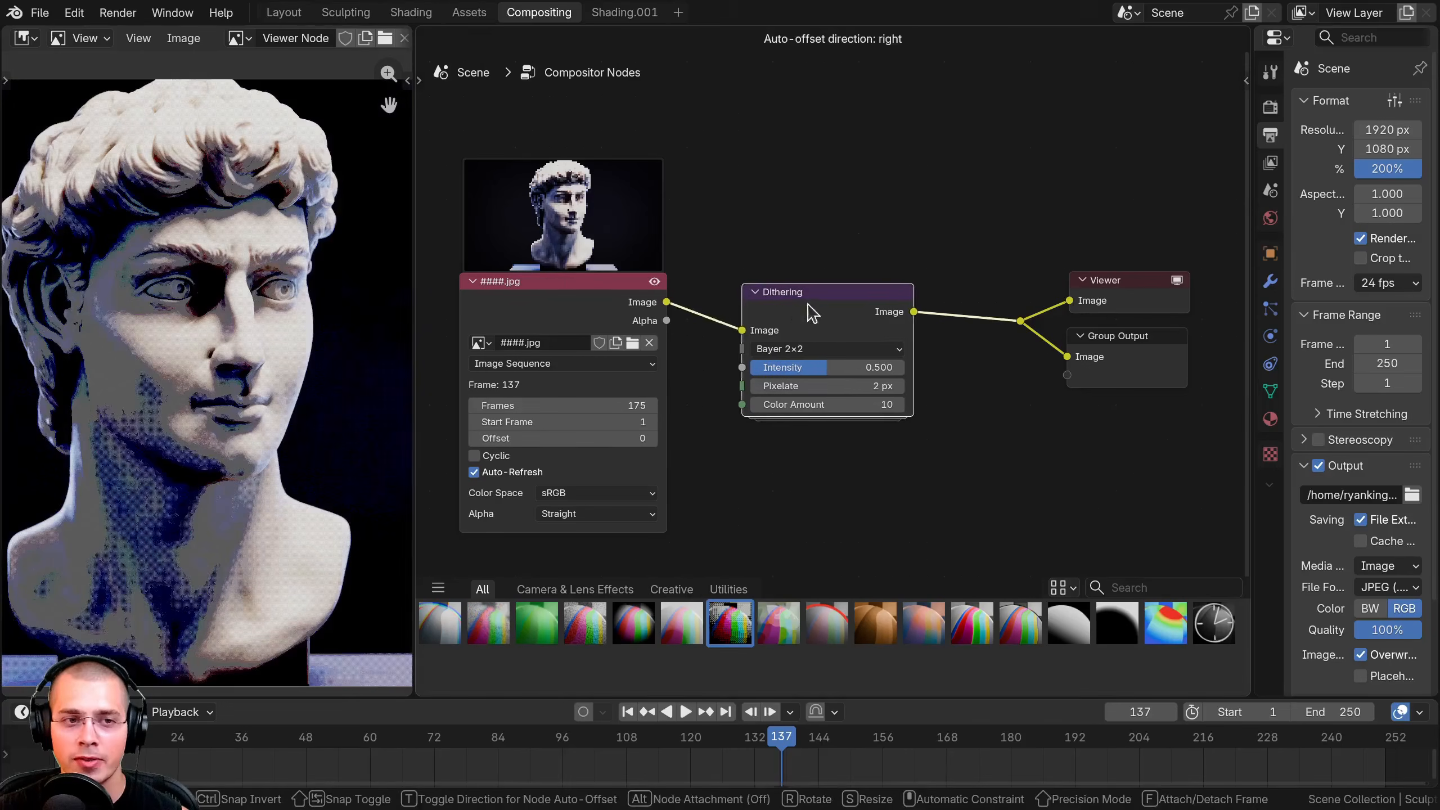
{"action": "left_click", "coordinate": [813, 313]}
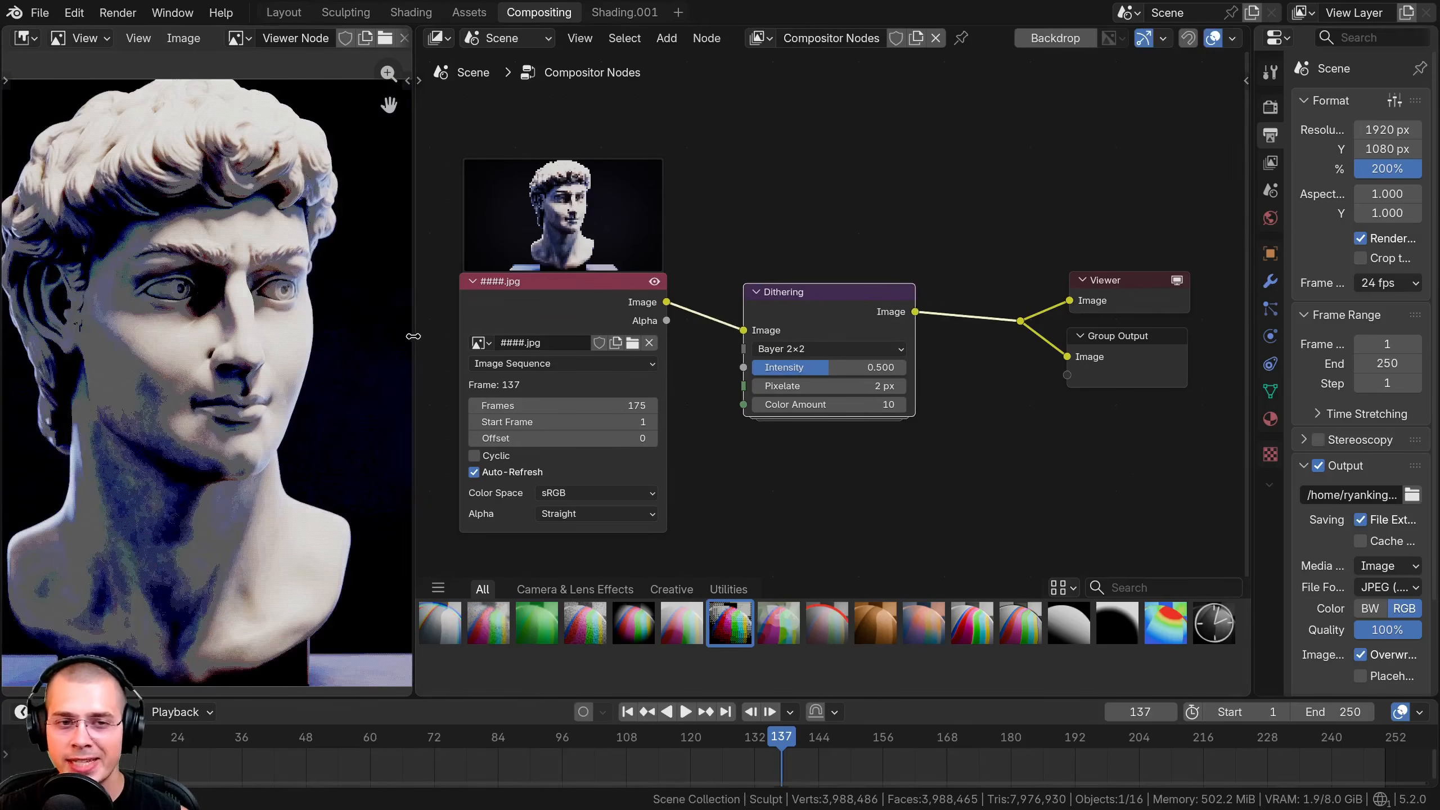
{"action": "left_click_drag", "start_coordinate": [414, 336], "coordinate": [377, 336]}
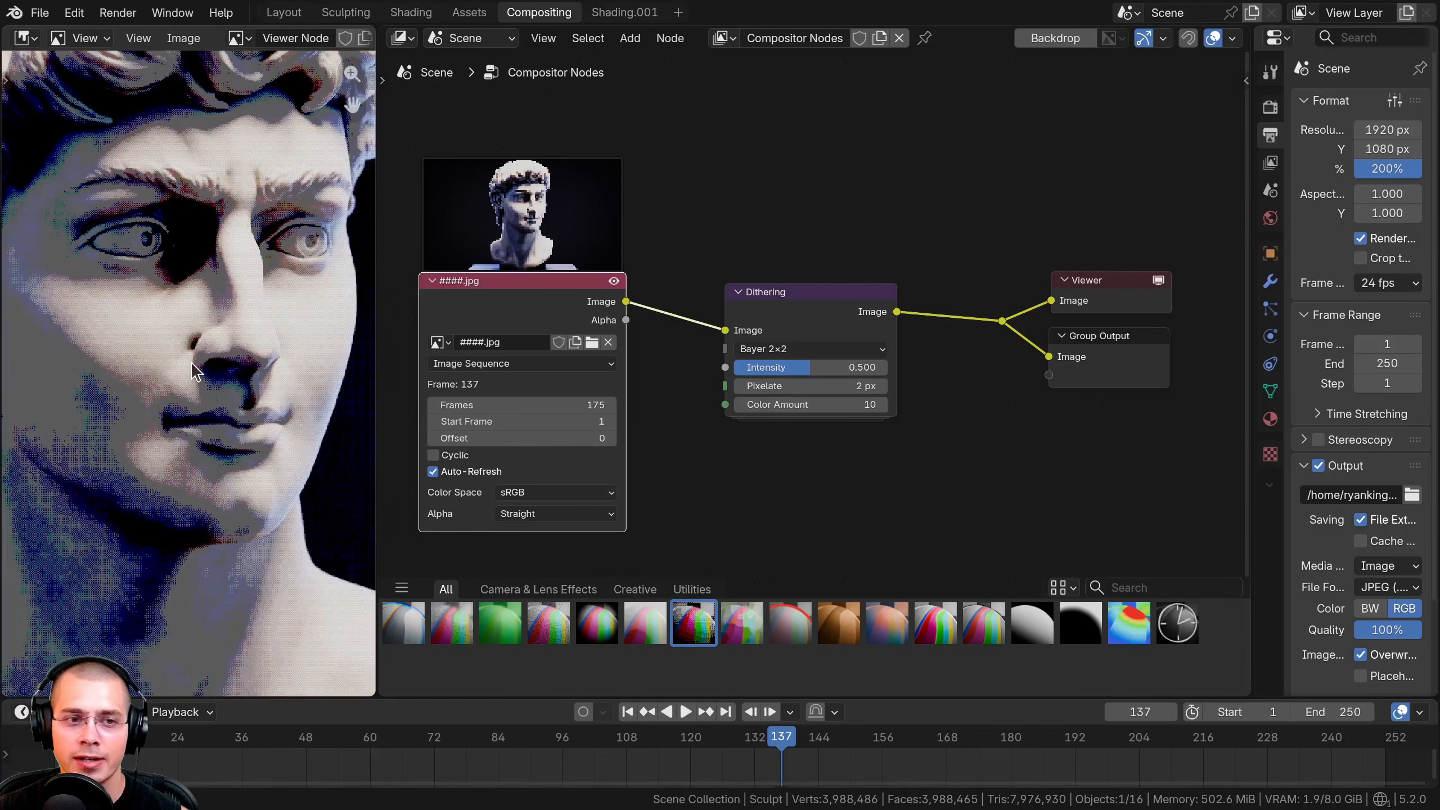
{"action": "scroll", "coordinate": [191, 365], "scroll_direction": "up", "scroll_amount": 8}
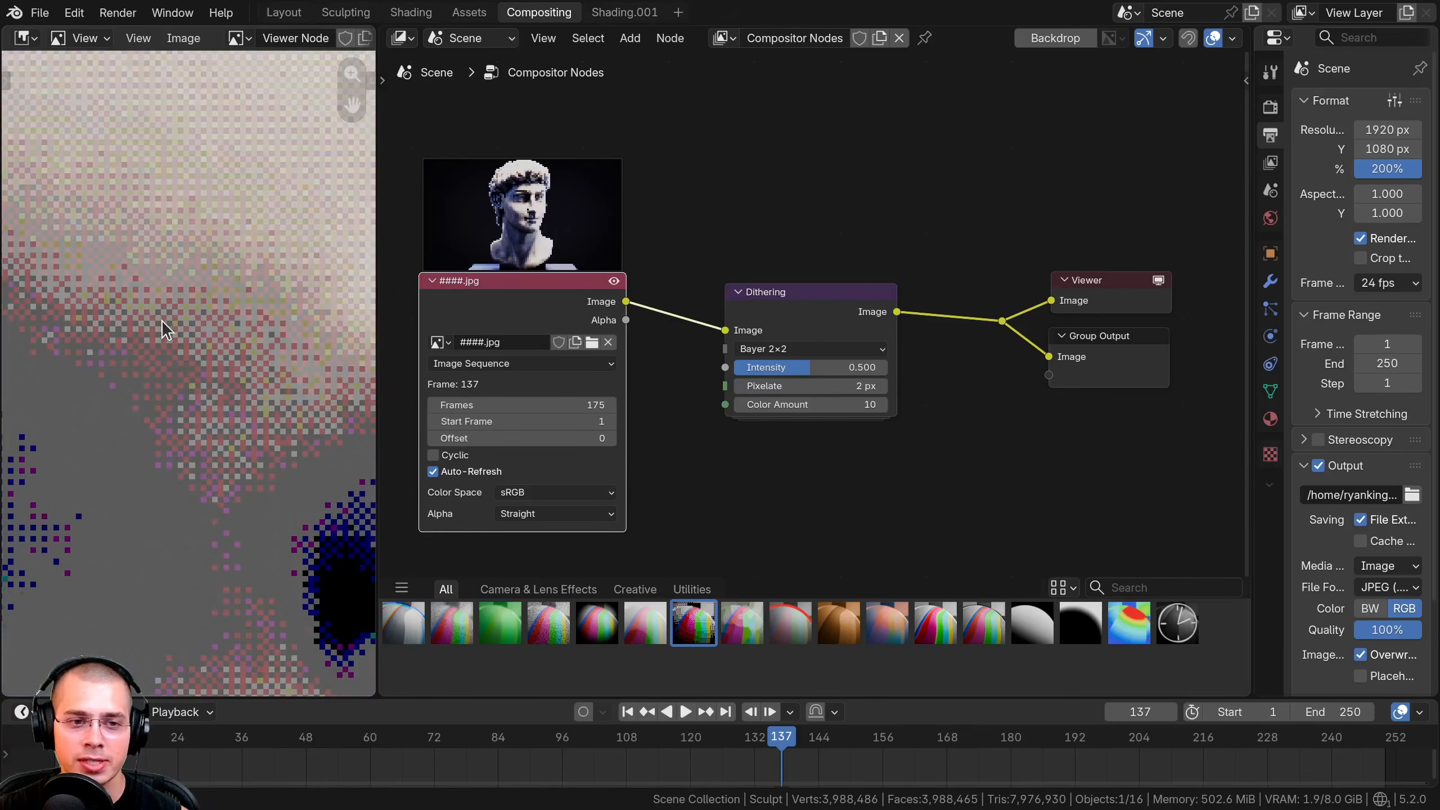
{"action": "scroll", "coordinate": [165, 329], "scroll_direction": "down", "scroll_amount": 8}
Try a Dithering intensity of 0.074 and examine the effect on the statue's shading.
{"action": "scroll", "coordinate": [794, 367], "scroll_direction": "up", "scroll_amount": 2}
{"action": "left_click_drag", "start_coordinate": [794, 367], "coordinate": [719, 366]}
{"action": "scroll", "coordinate": [190, 309], "scroll_direction": "up", "scroll_amount": 8}
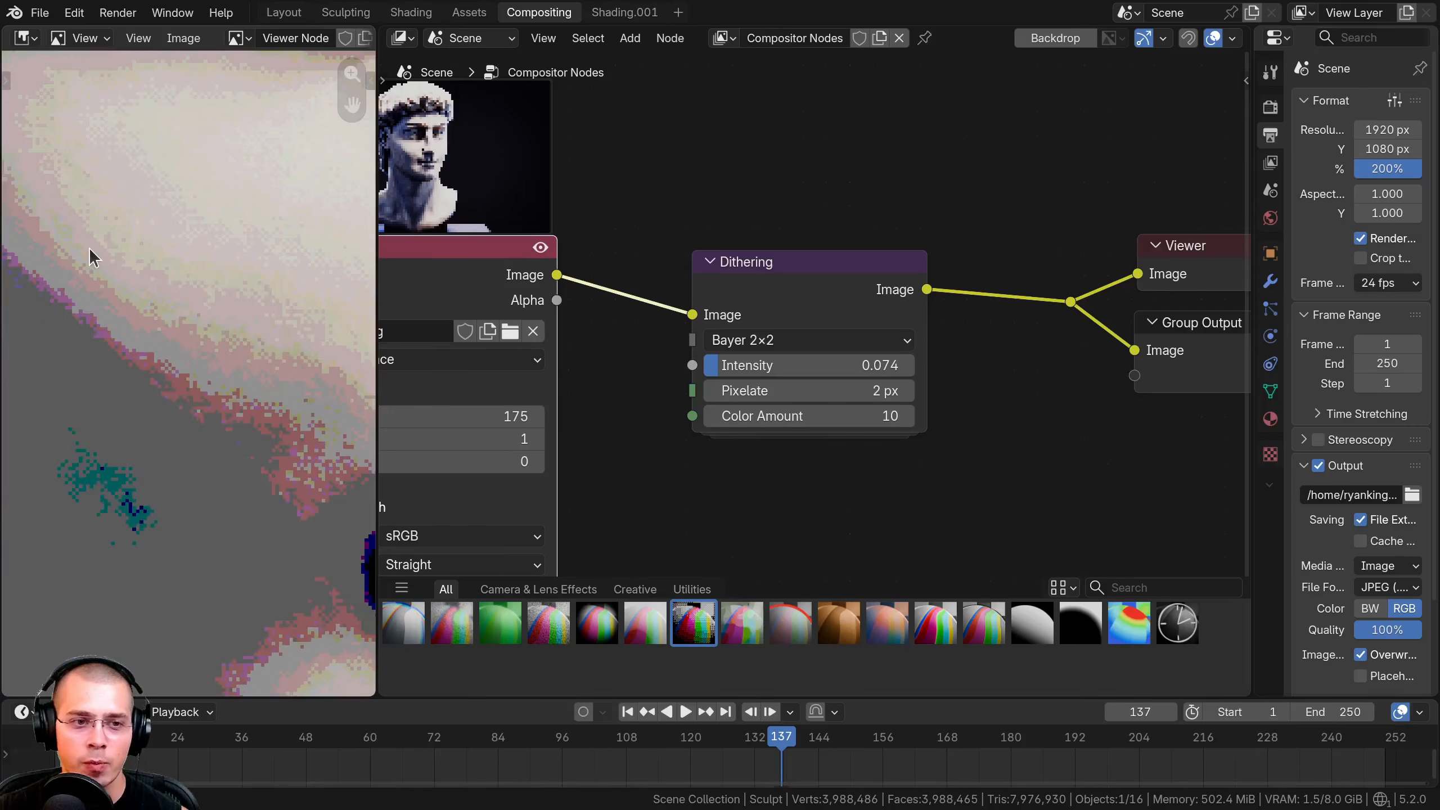
{"action": "scroll", "coordinate": [246, 393], "scroll_direction": "down", "scroll_amount": 6}
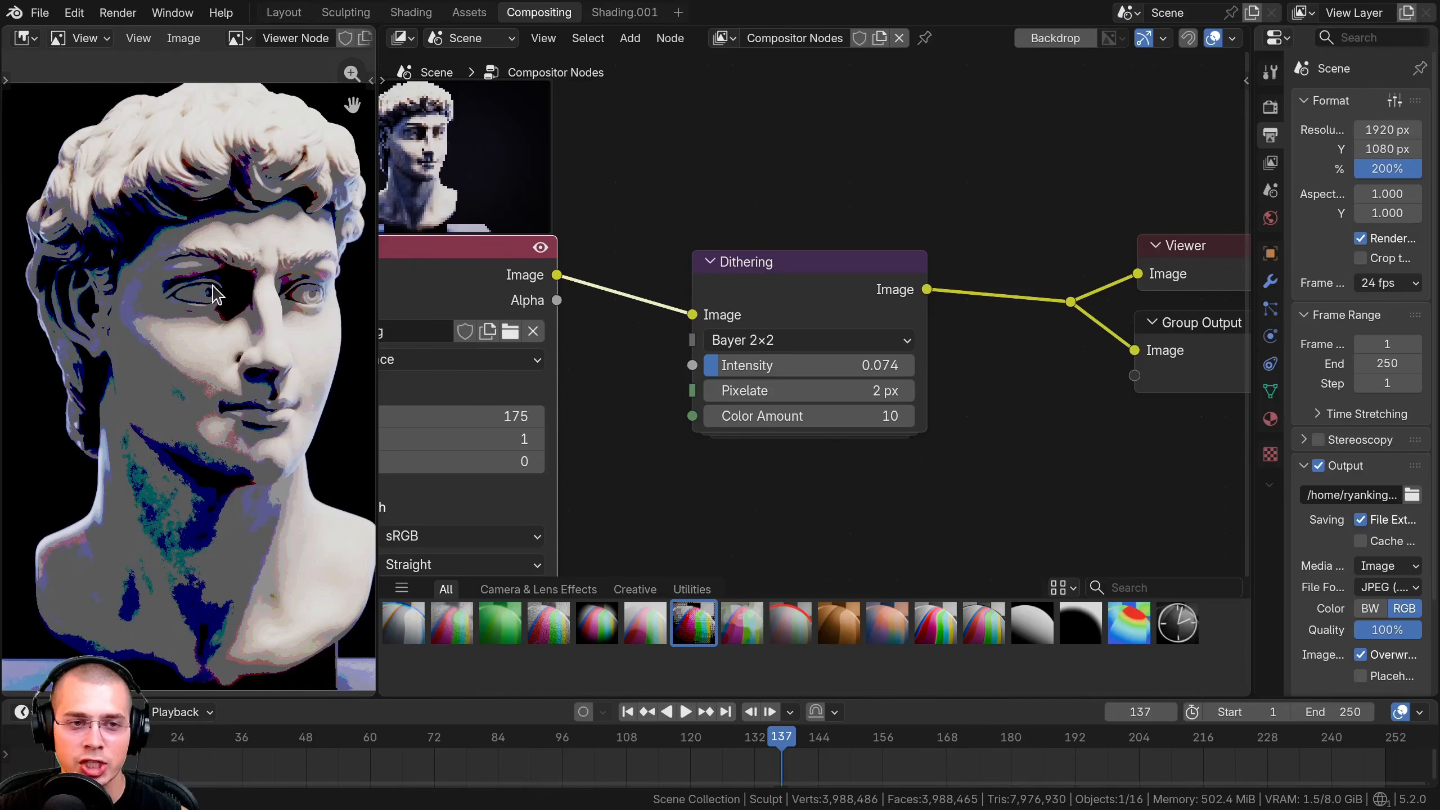
Set the Dithering intensity to 0.936 and examine the dot pattern on the statue.
{"action": "left_click_drag", "start_coordinate": [731, 365], "coordinate": [902, 366]}
{"action": "scroll", "coordinate": [170, 374], "scroll_direction": "up", "scroll_amount": 8}
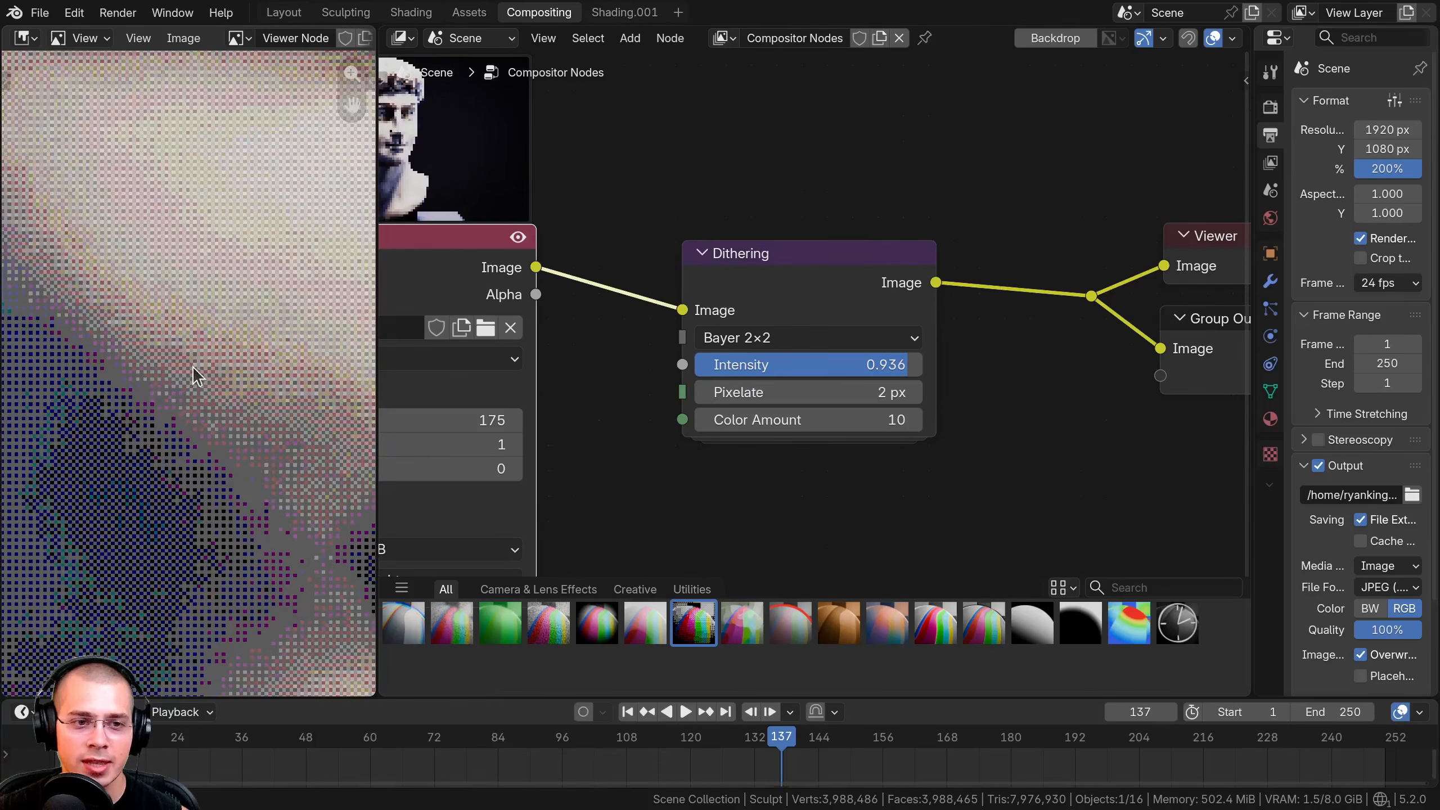
{"action": "scroll", "coordinate": [193, 372], "scroll_direction": "down", "scroll_amount": 8}
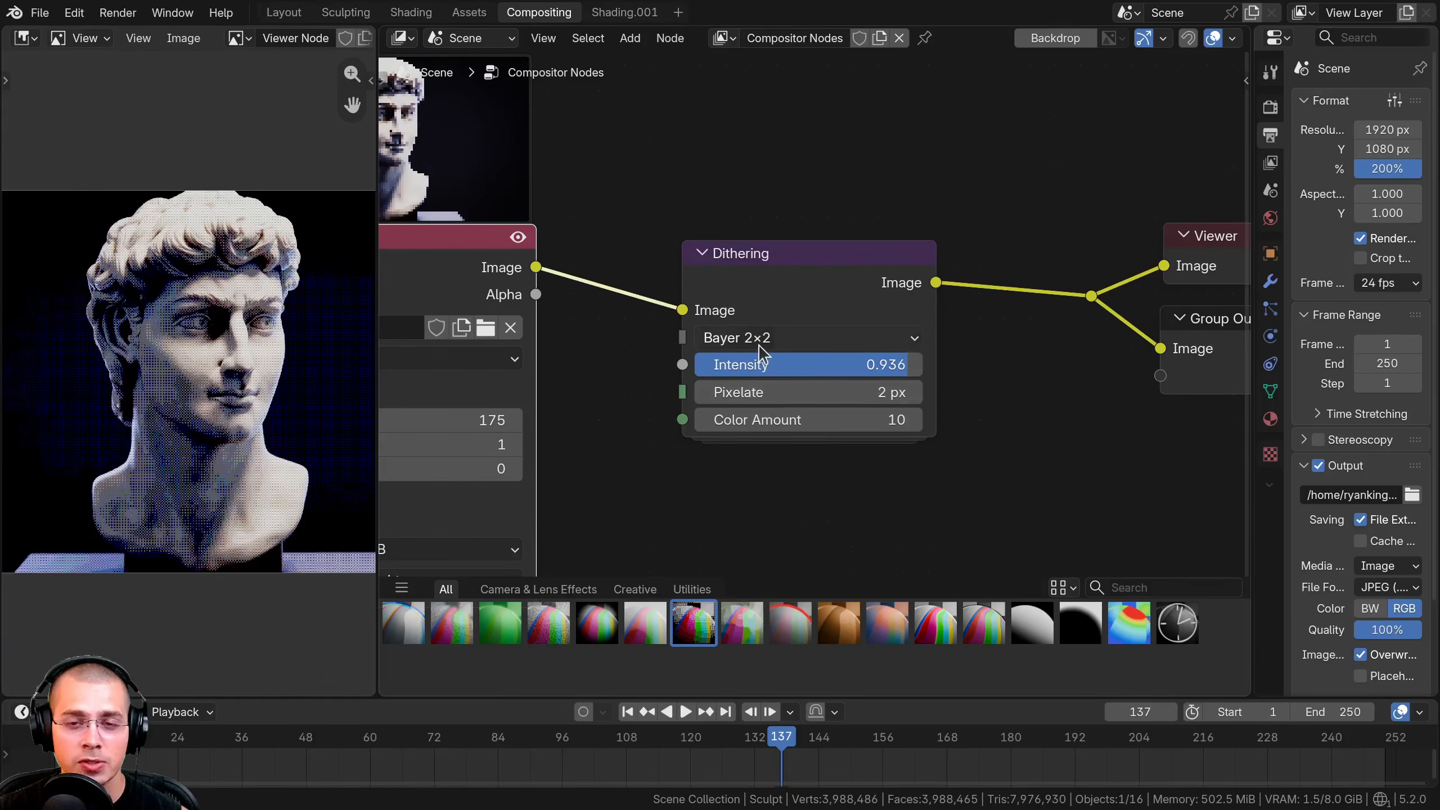
Try the other dithering types, including Blue Noise, and return to Bayer 2×2.
{"action": "scroll", "coordinate": [762, 343], "scroll_direction": "down", "scroll_amount": 3, "text": "ctrl"}
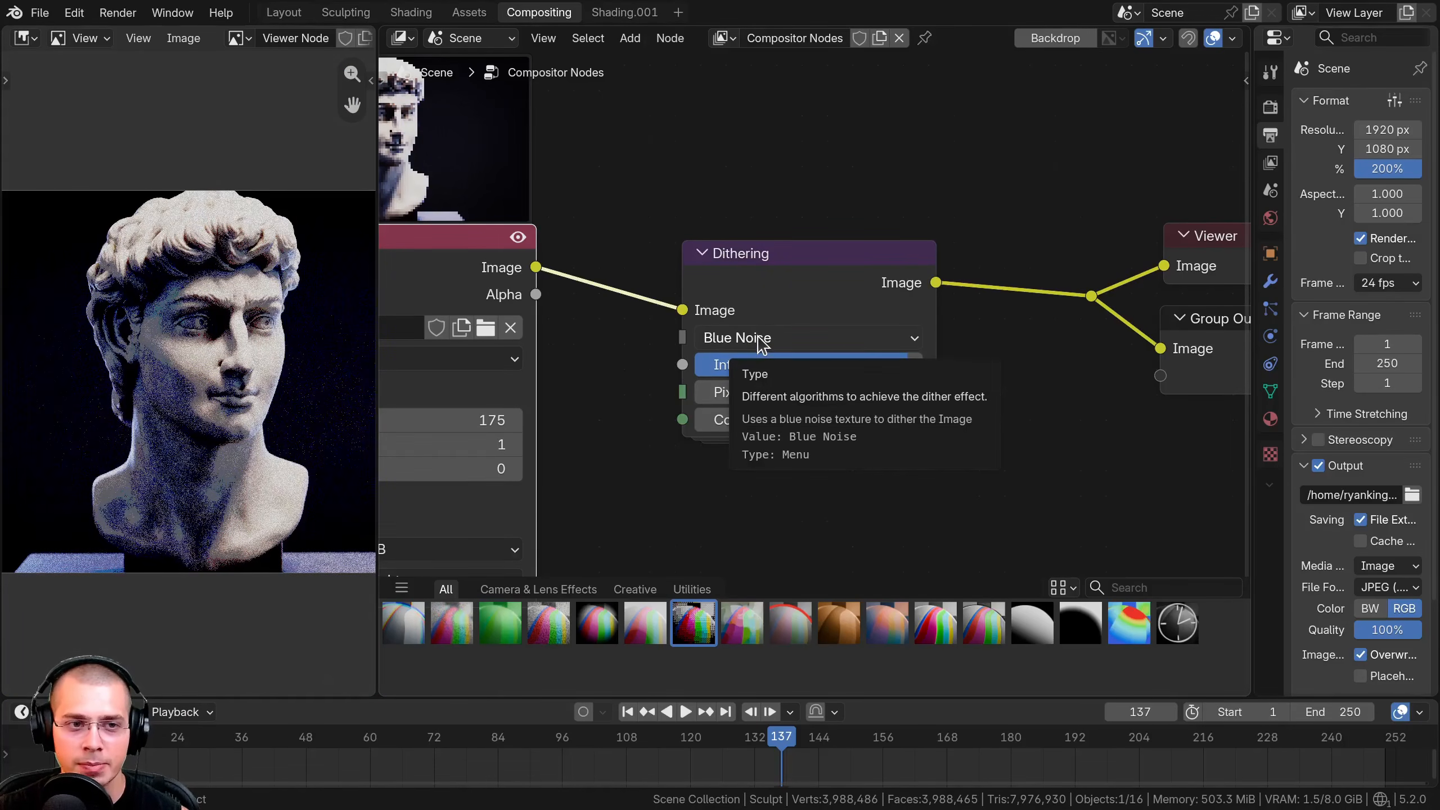
{"action": "scroll", "coordinate": [762, 343], "scroll_direction": "down", "scroll_amount": 1, "text": "ctrl"}
{"action": "scroll", "coordinate": [762, 343], "scroll_direction": "down", "scroll_amount": 1, "text": "ctrl"}
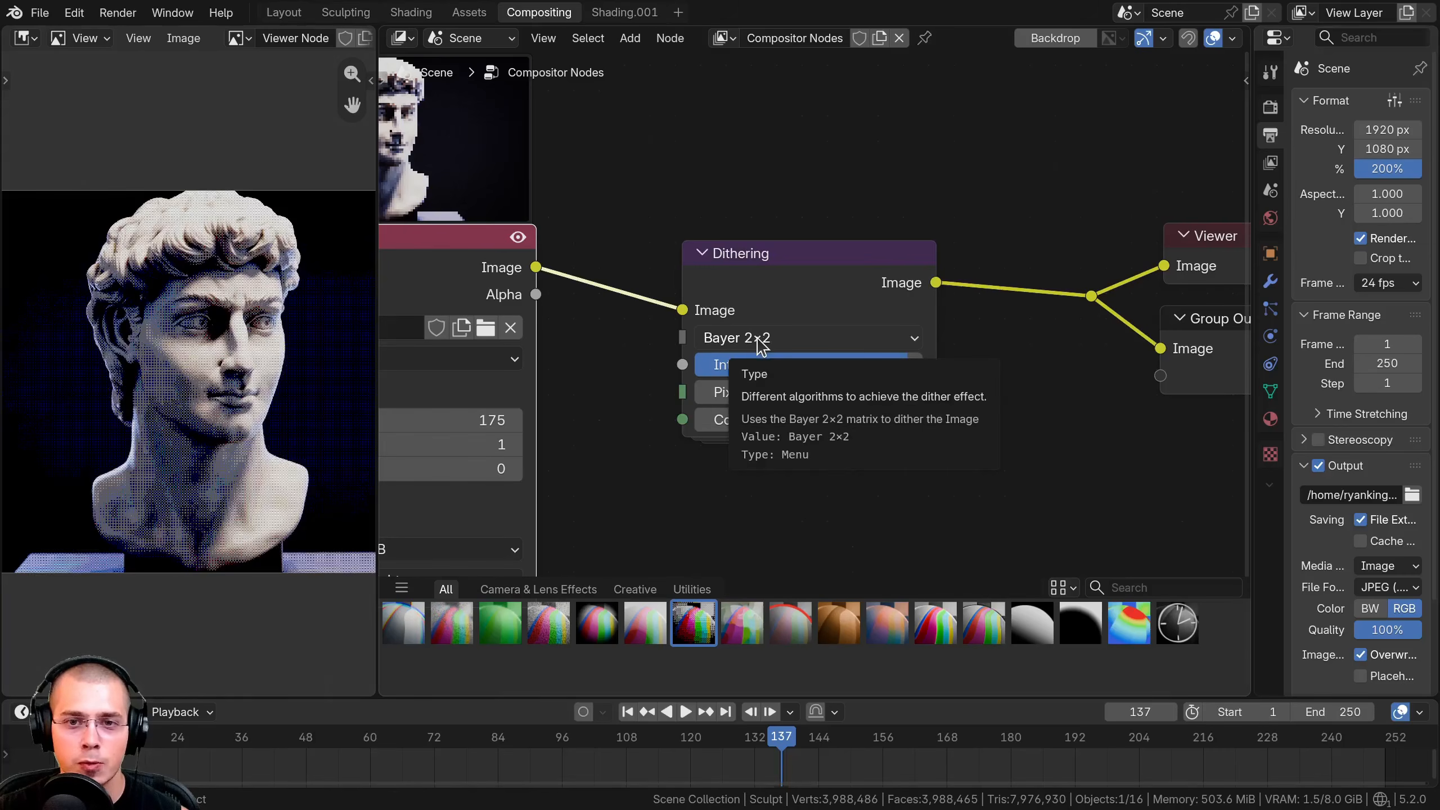
Set the Dithering node's Pixelate to 42 px and widen the image preview to examine the blocky statue.
{"action": "scroll", "coordinate": [804, 401], "scroll_direction": "up", "scroll_amount": 1}
{"action": "left_click_drag", "start_coordinate": [812, 400], "coordinate": [1038, 400]}
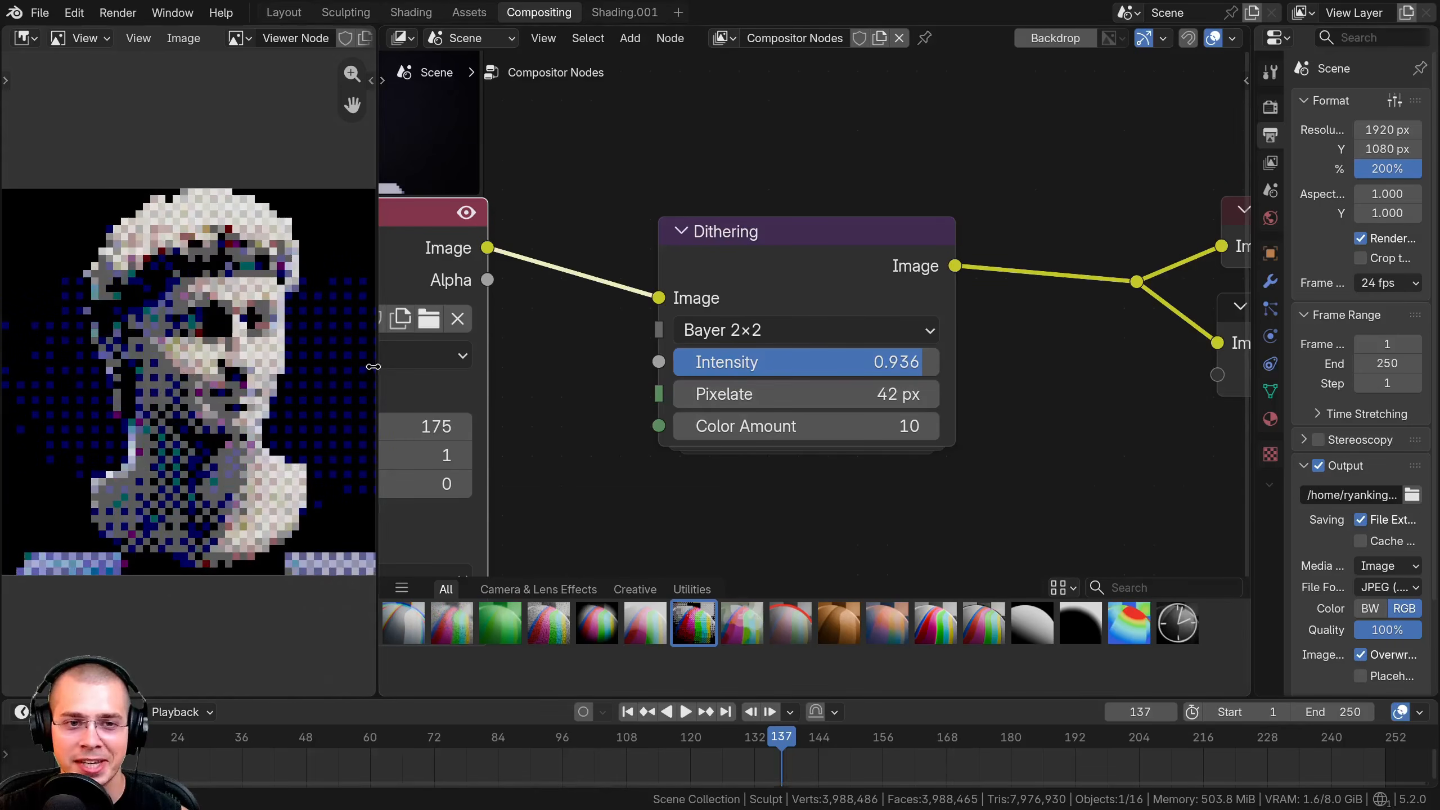
{"action": "left_click_drag", "start_coordinate": [373, 367], "coordinate": [536, 366]}
{"action": "scroll", "coordinate": [868, 296], "scroll_direction": "down", "scroll_amount": 1}
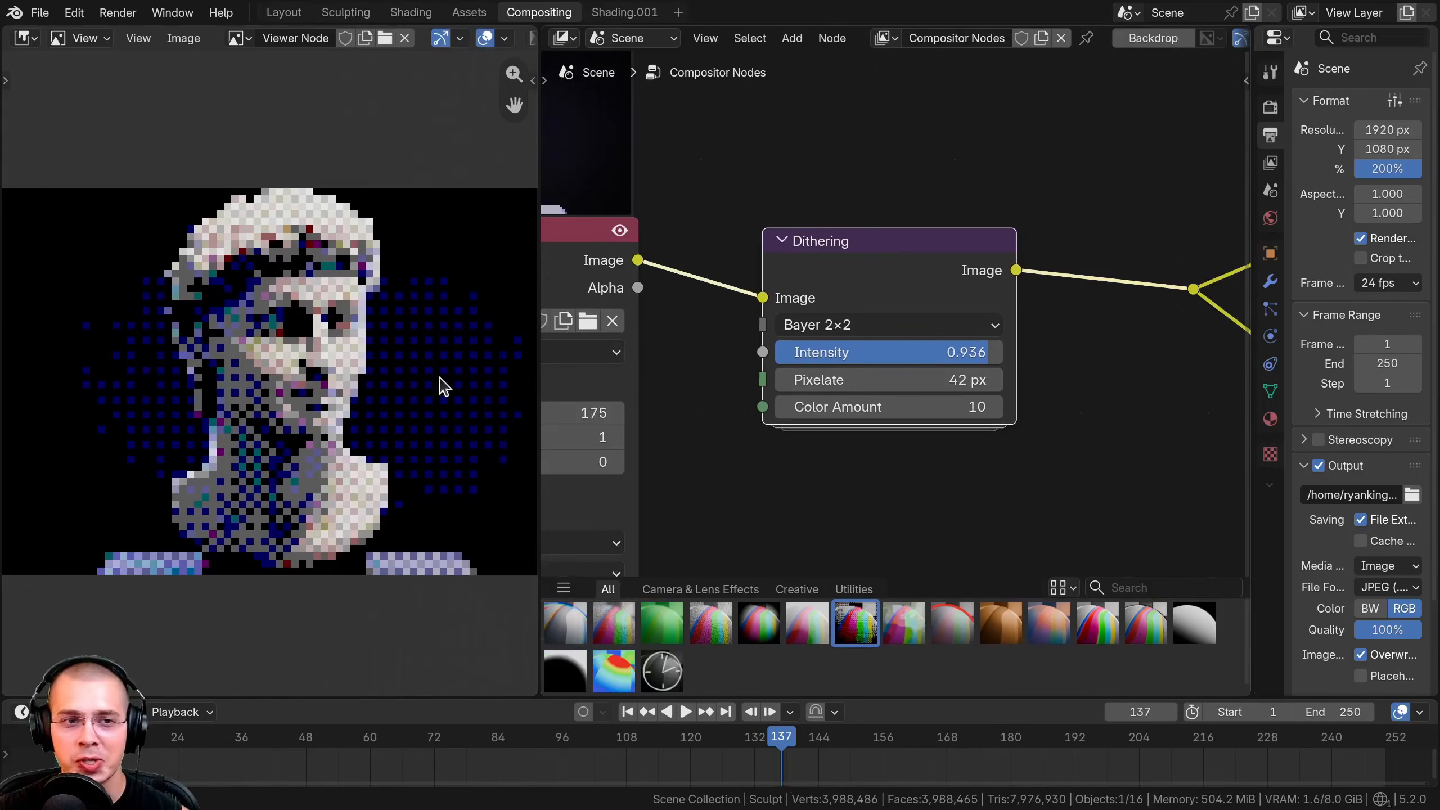
{"action": "scroll", "coordinate": [318, 244], "scroll_direction": "up", "scroll_amount": 1}
{"action": "scroll", "coordinate": [253, 204], "scroll_direction": "up", "scroll_amount": 1}
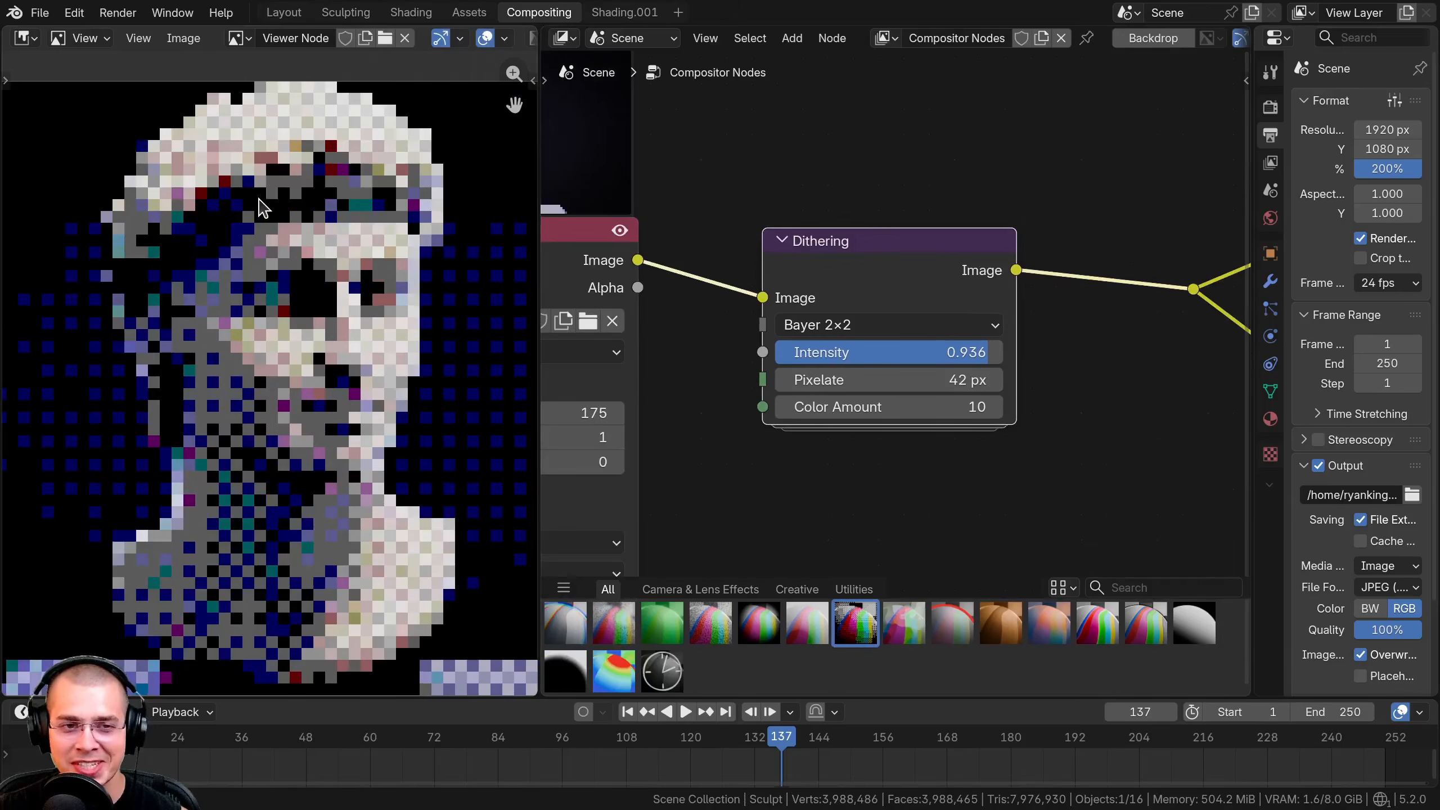
{"action": "left_click_drag", "start_coordinate": [861, 267], "coordinate": [886, 267]}
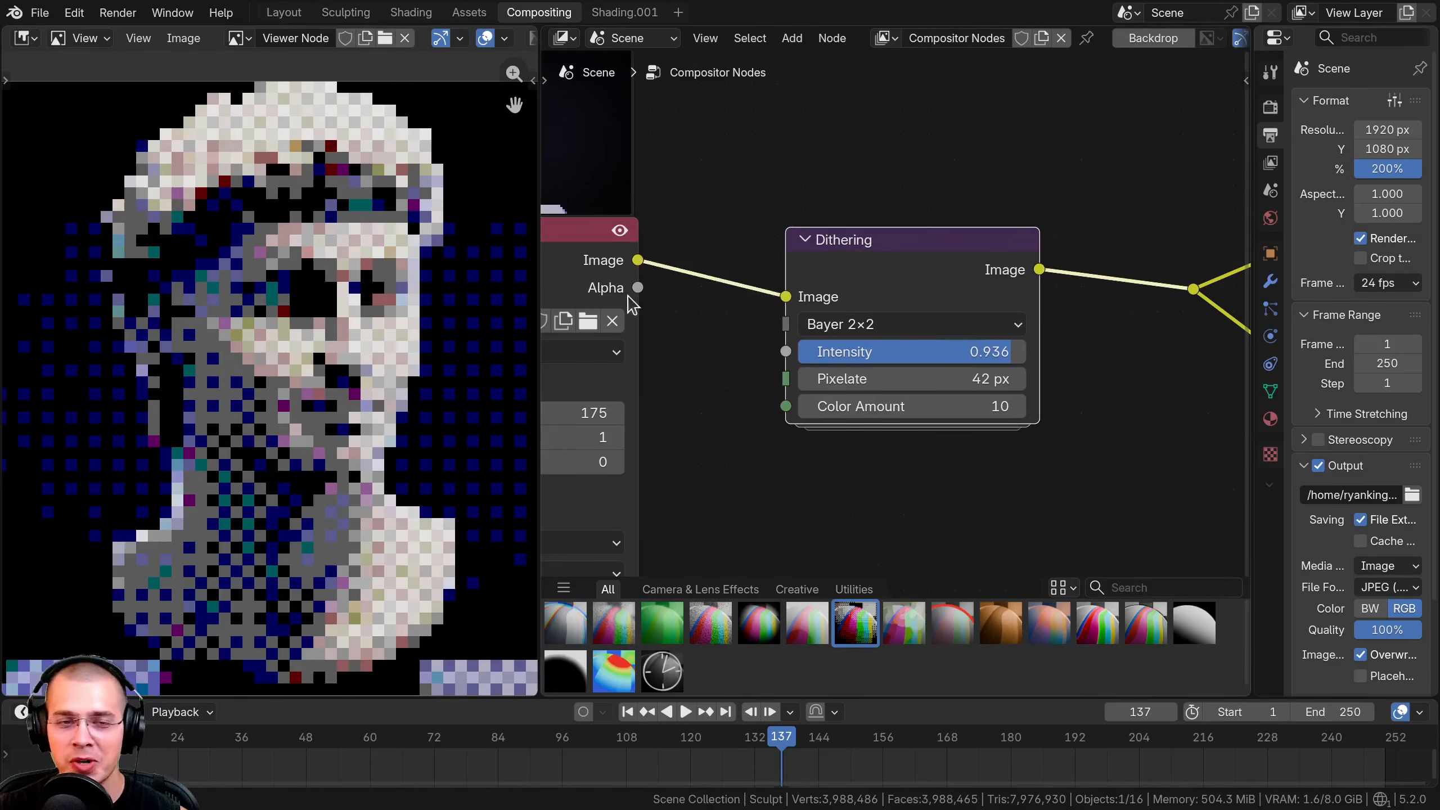
Set the Dithering node's Pixelate to 1 px and examine the fine dot pattern on the statue's face.
{"action": "scroll", "coordinate": [389, 313], "scroll_direction": "down", "scroll_amount": 1}
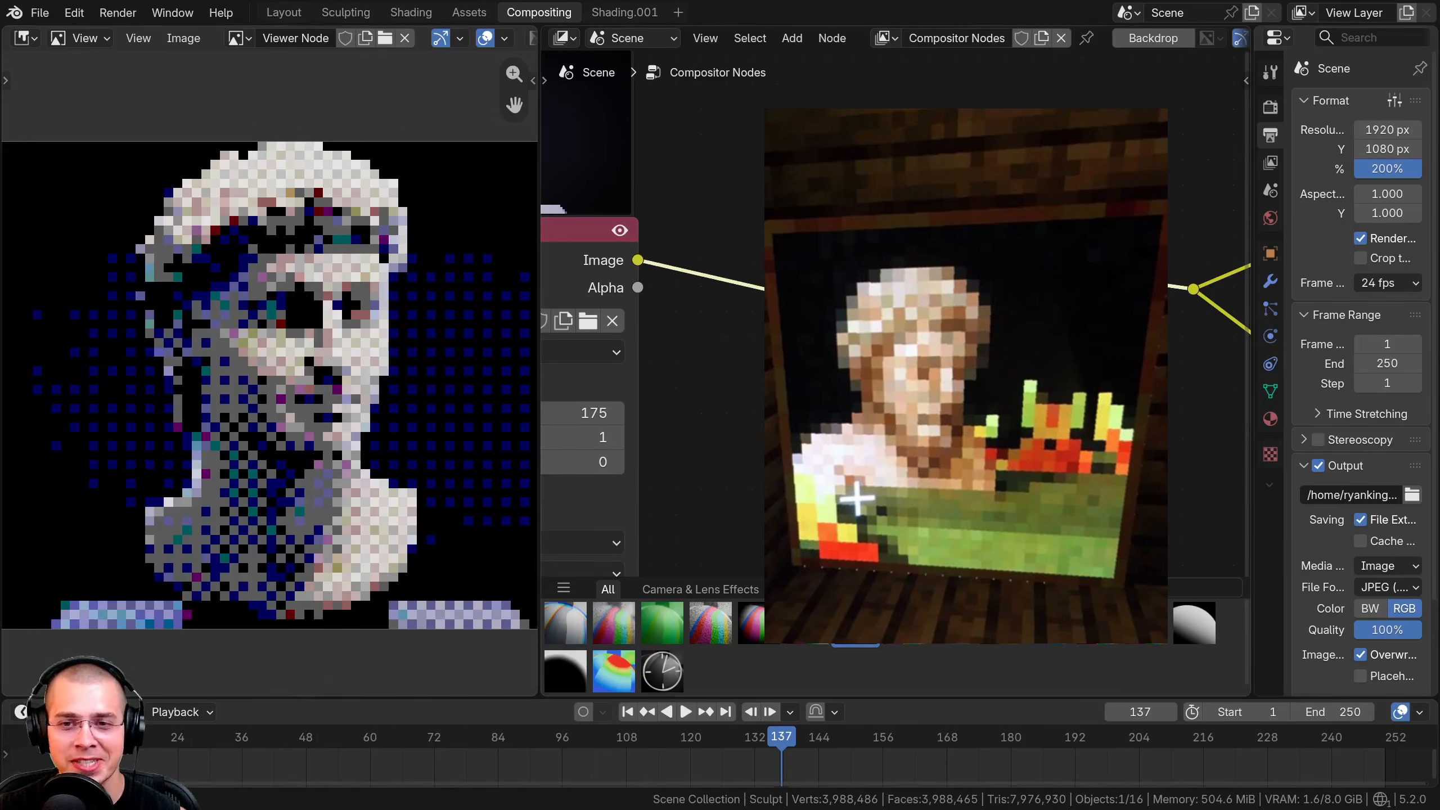
{"action": "left_click_drag", "start_coordinate": [846, 375], "coordinate": [872, 374]}
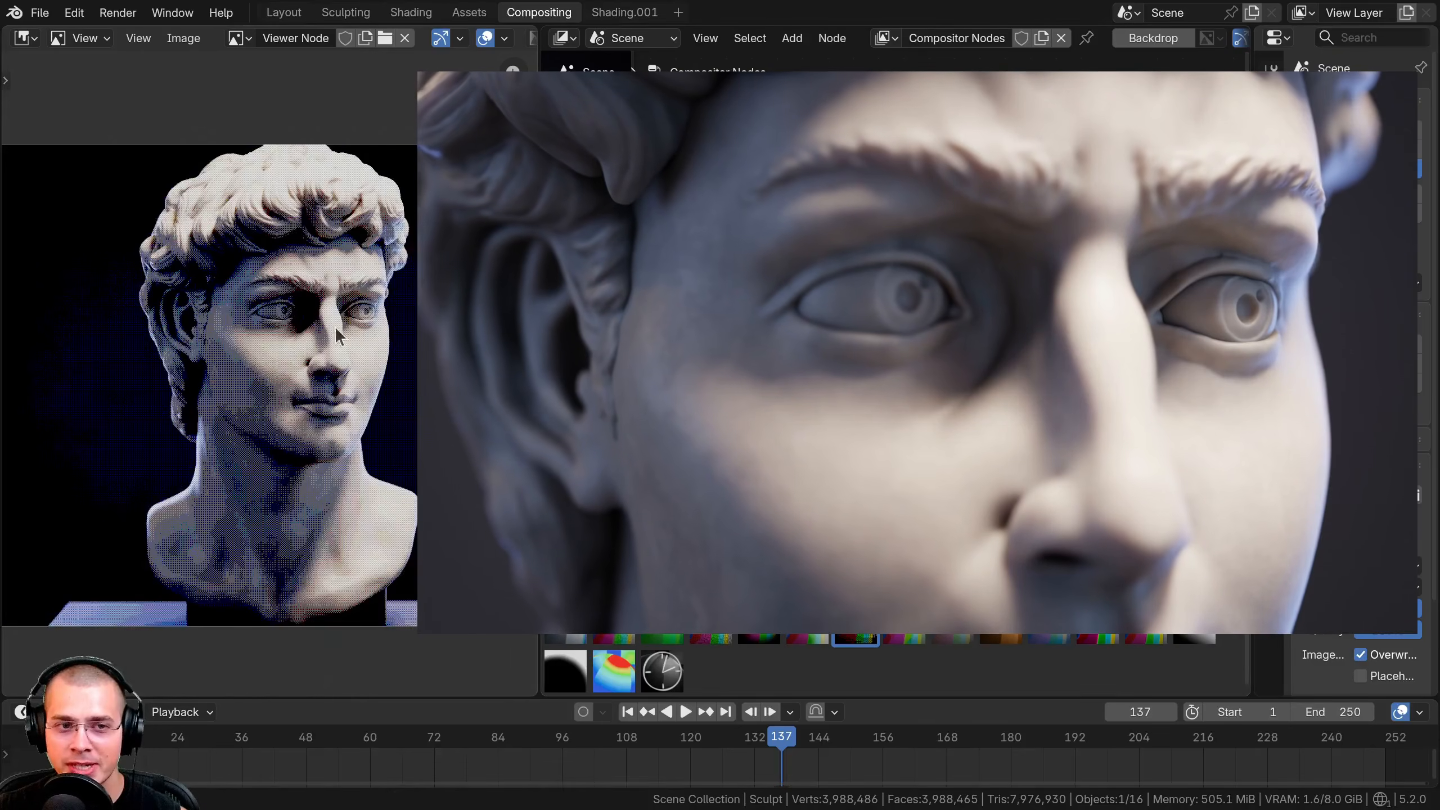
{"action": "scroll", "coordinate": [296, 335], "scroll_direction": "up", "scroll_amount": 3}
{"action": "middle_click_drag", "start_coordinate": [295, 336], "coordinate": [270, 360]}
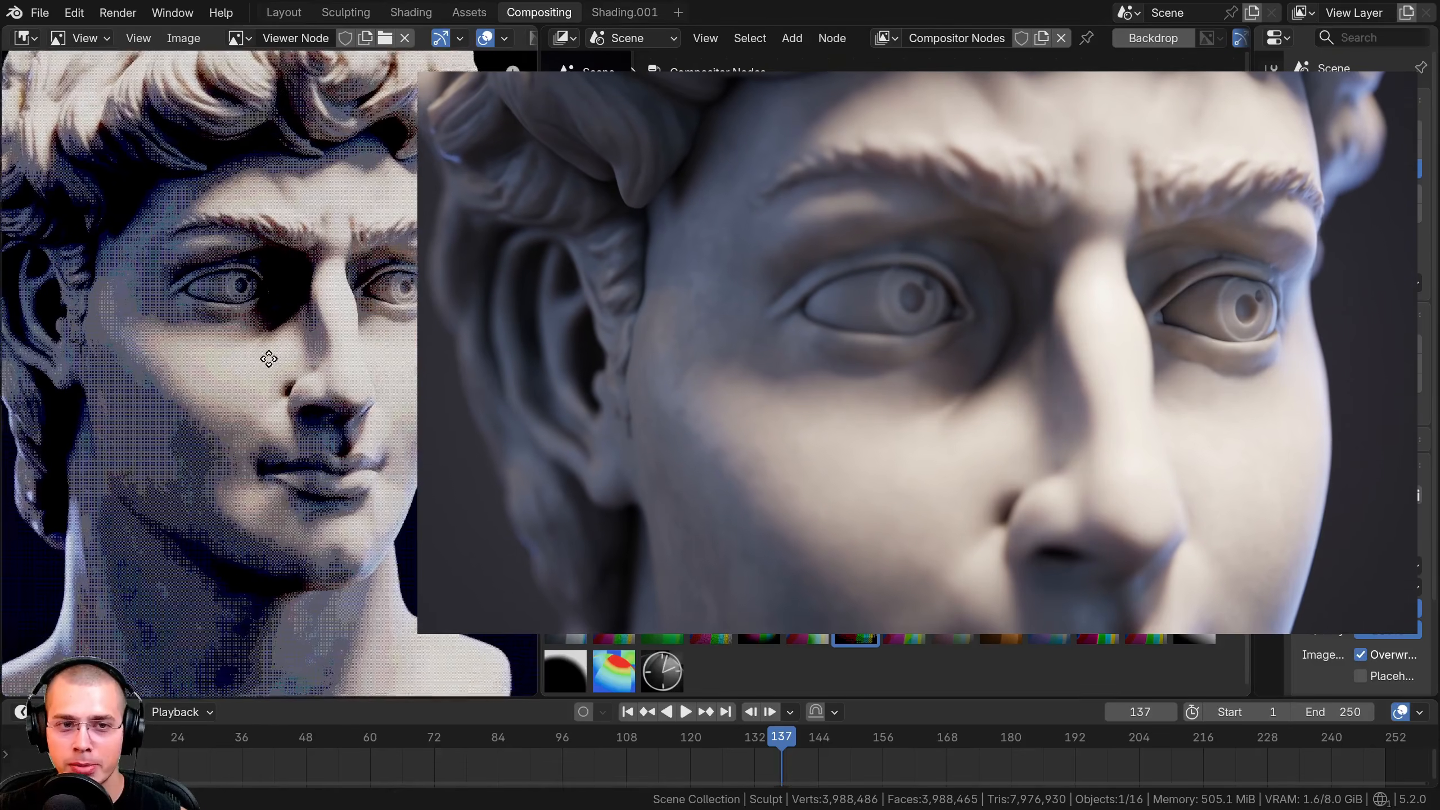
{"action": "scroll", "coordinate": [317, 288], "scroll_direction": "up", "scroll_amount": 1}
{"action": "middle_click_drag", "start_coordinate": [327, 288], "coordinate": [354, 286]}
{"action": "scroll", "coordinate": [340, 334], "scroll_direction": "down", "scroll_amount": 2}
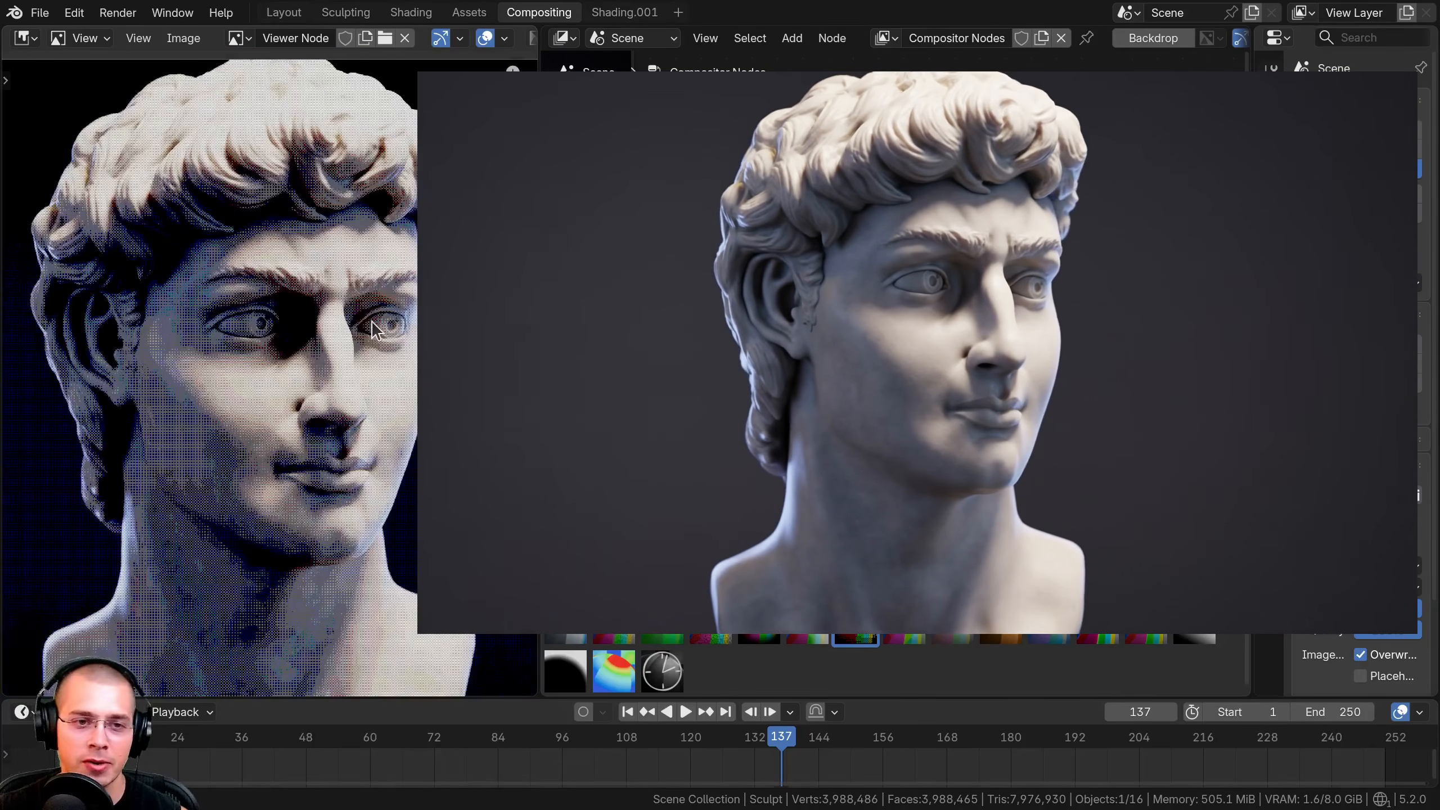
{"action": "scroll", "coordinate": [329, 340], "scroll_direction": "down", "scroll_amount": 2}
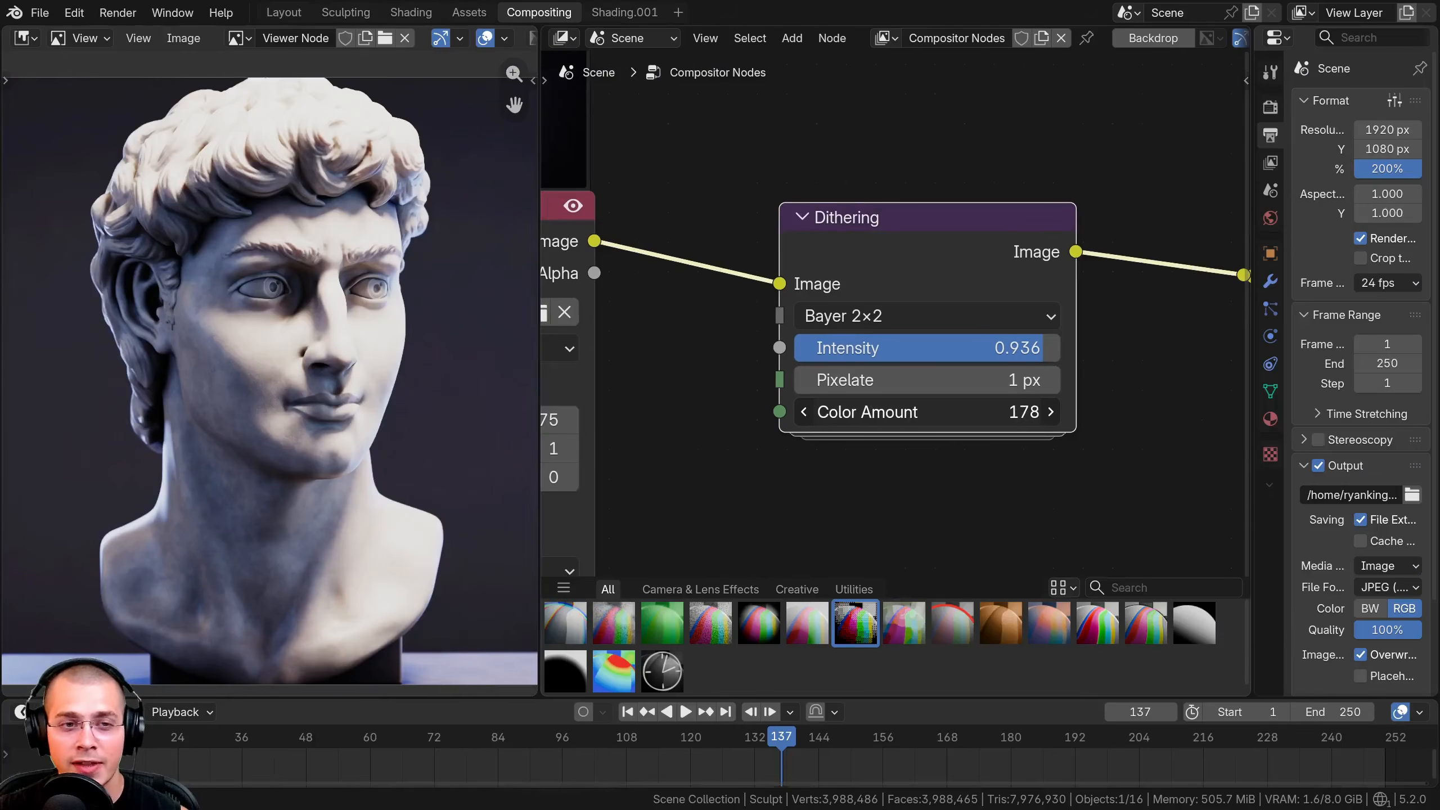
Try a Dithering Color Amount of 2 and examine the reduced colours on the statue up close.
{"action": "left_click_drag", "start_coordinate": [930, 412], "coordinate": [822, 412]}
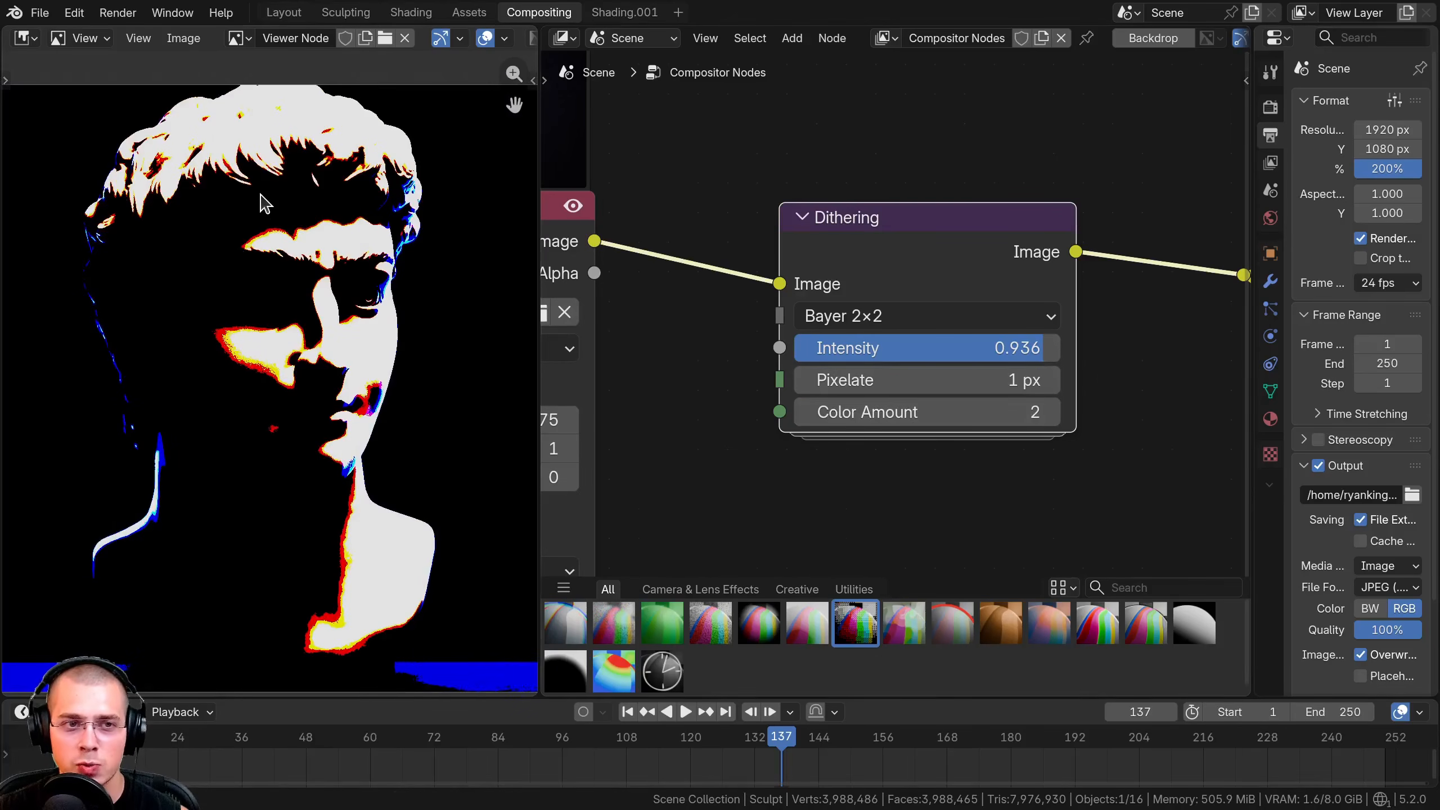
{"action": "scroll", "coordinate": [227, 340], "scroll_direction": "up", "scroll_amount": 3}
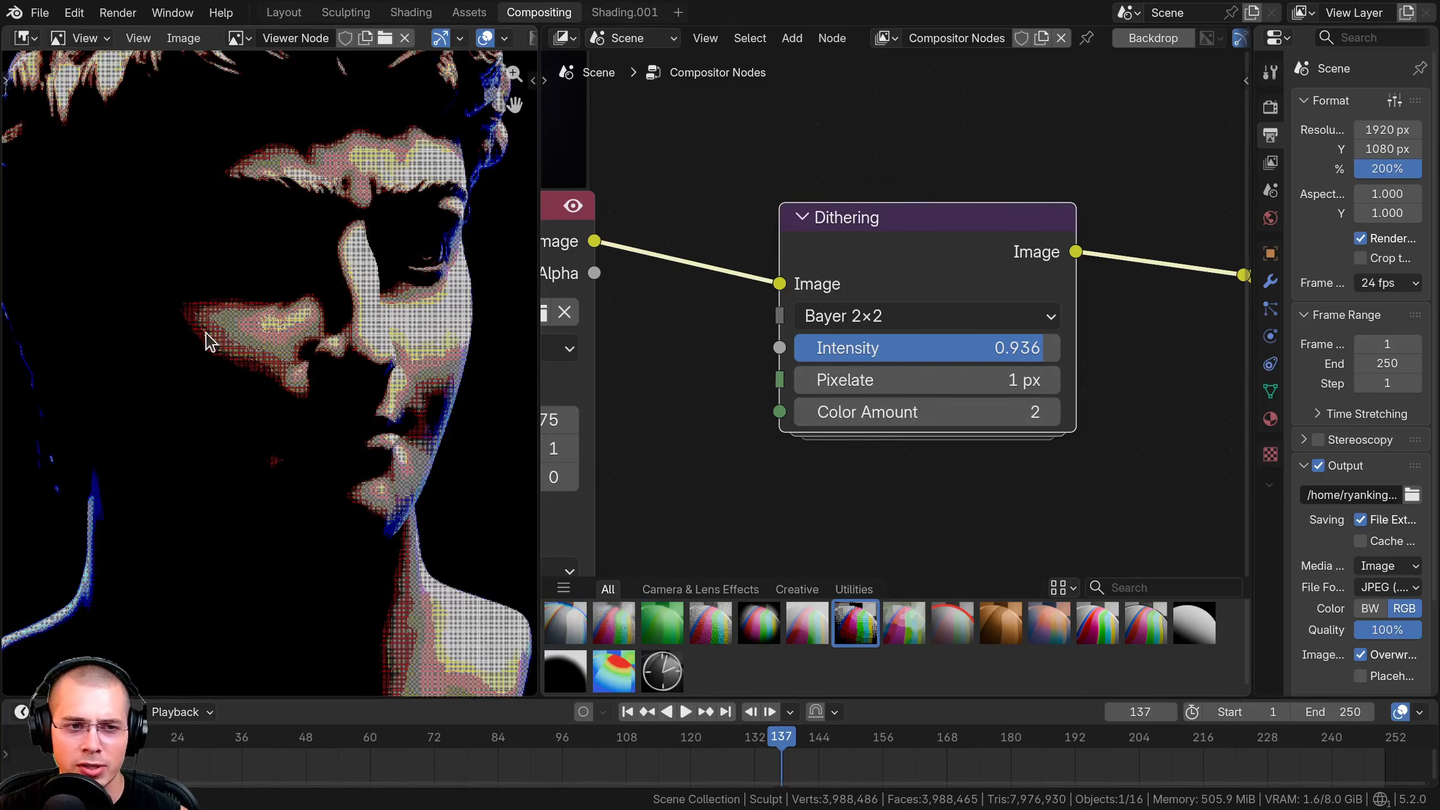
{"action": "scroll", "coordinate": [224, 333], "scroll_direction": "up", "scroll_amount": 4}
{"action": "scroll", "coordinate": [232, 335], "scroll_direction": "down", "scroll_amount": 7}
Raise the Dithering Color Amount to 412 and examine the statue's shading around the eye and cheek.
{"action": "left_click_drag", "start_coordinate": [922, 421], "coordinate": [1077, 420]}
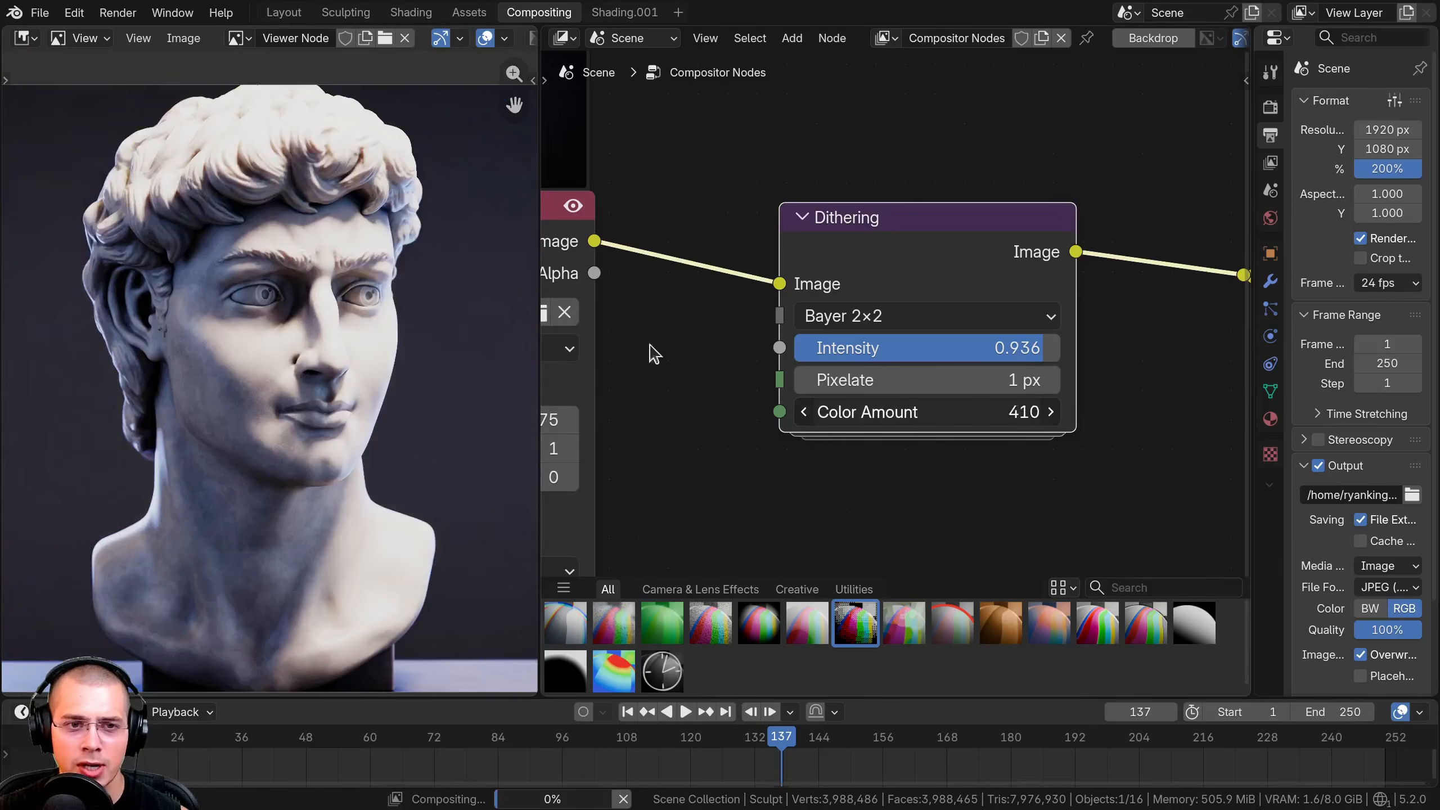
{"action": "scroll", "coordinate": [280, 319], "scroll_direction": "down", "scroll_amount": 1}
{"action": "scroll", "coordinate": [282, 399], "scroll_direction": "up", "scroll_amount": 8}
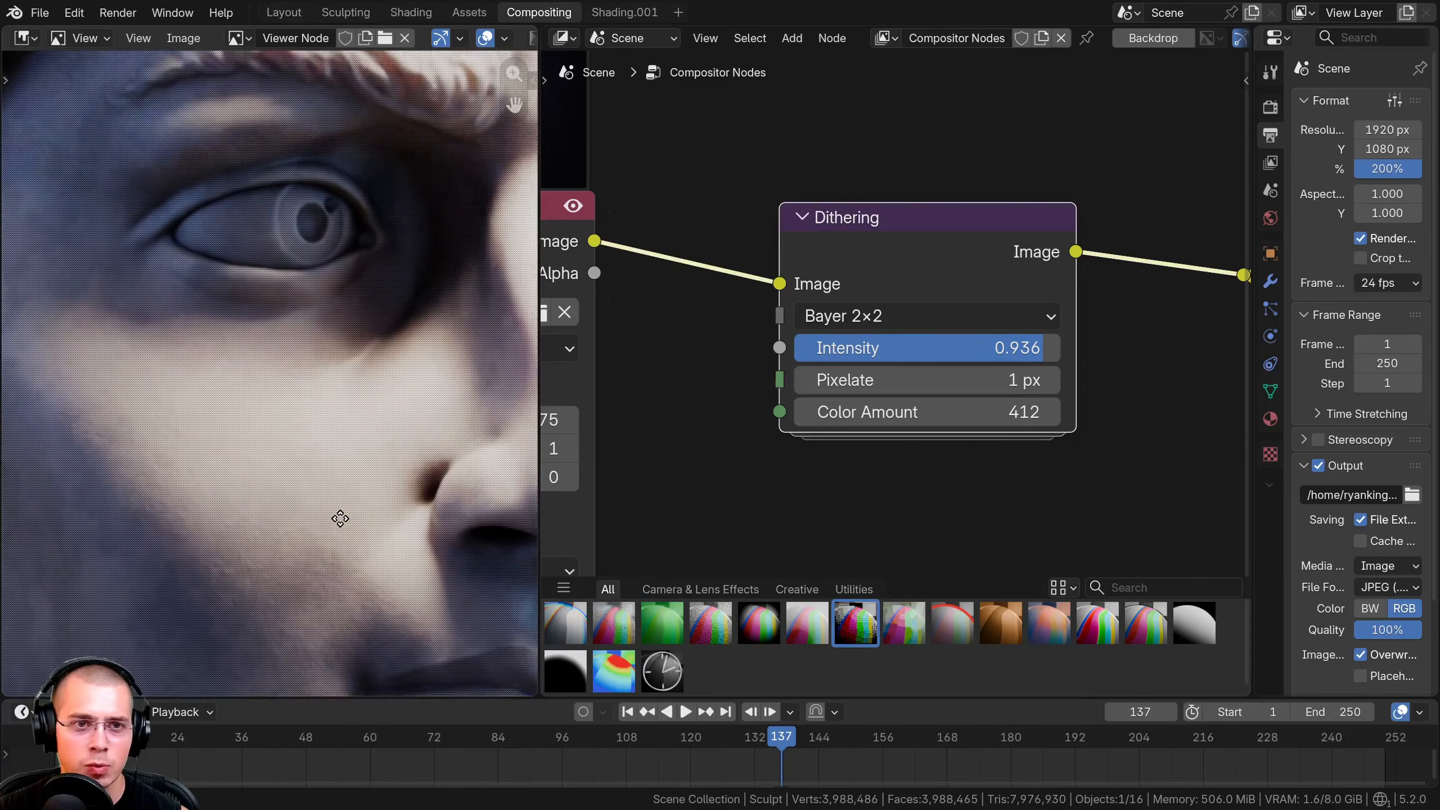
{"action": "scroll", "coordinate": [261, 341], "scroll_direction": "down", "scroll_amount": 8}
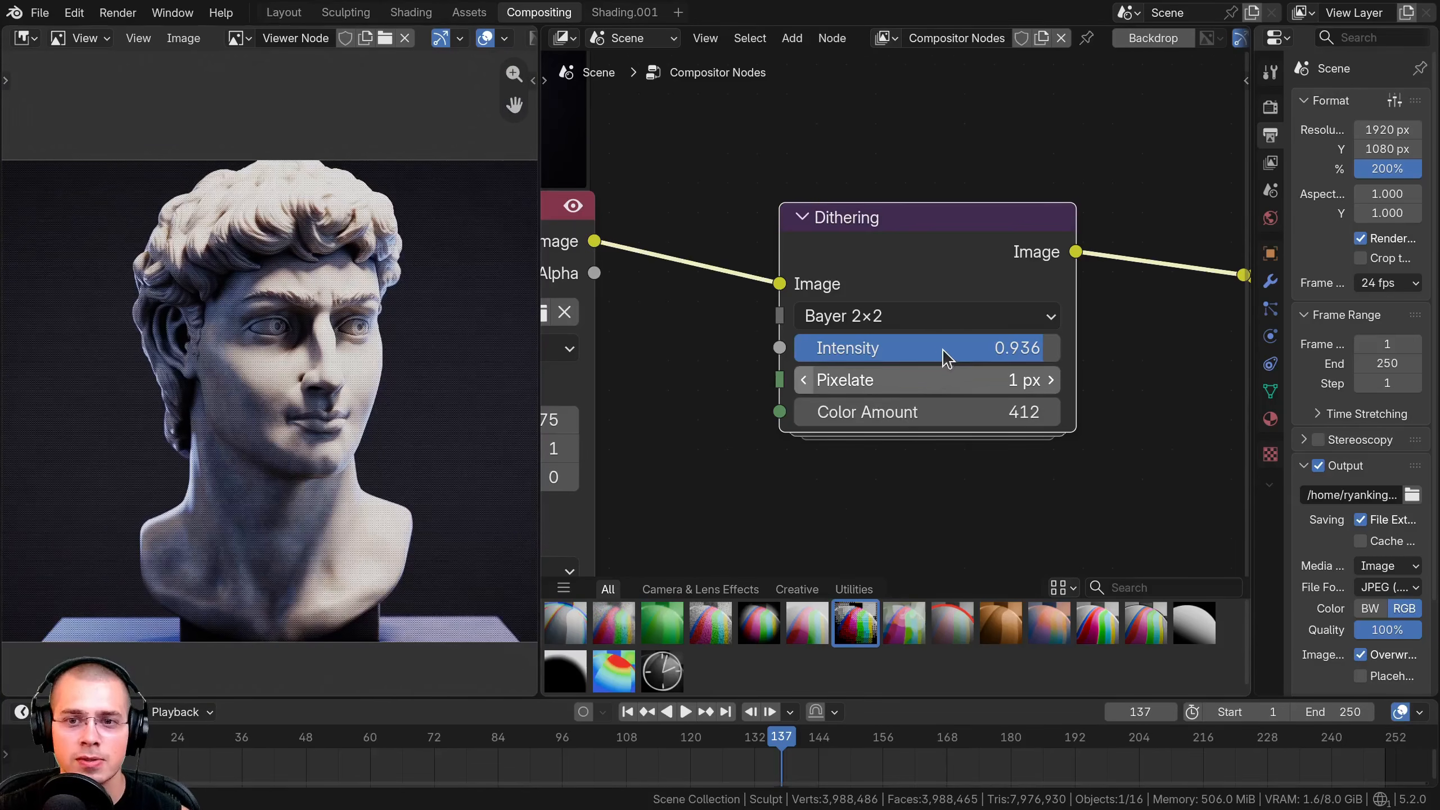
Remove the Dithering node while keeping its link, and insert a Paint Filter between the statue image and the outputs.
{"action": "scroll", "coordinate": [828, 312], "scroll_direction": "down", "scroll_amount": 2}
{"action": "key", "text": "ctrl+x"}
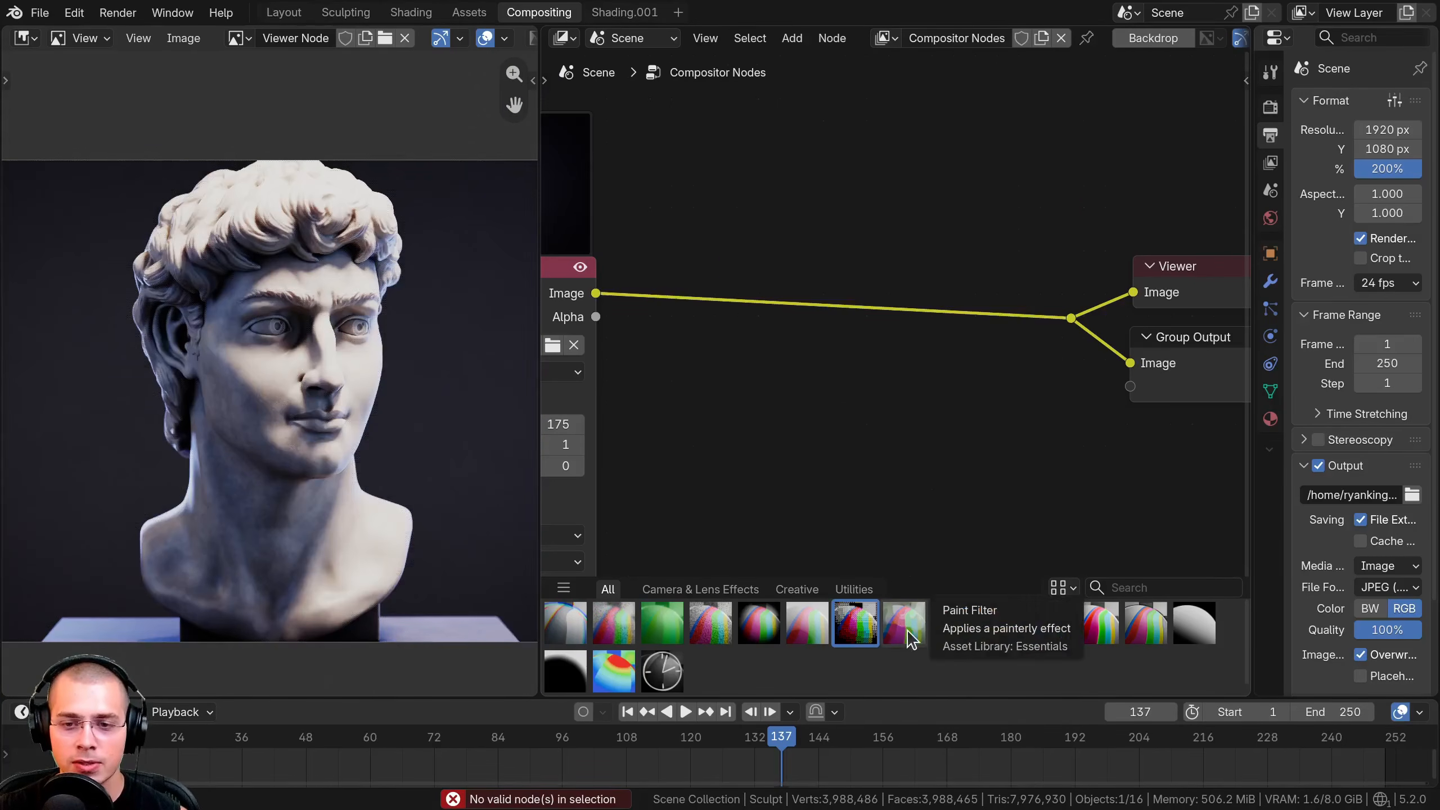
{"action": "left_click_drag", "start_coordinate": [910, 639], "coordinate": [794, 449]}
{"action": "left_click", "coordinate": [753, 238]}
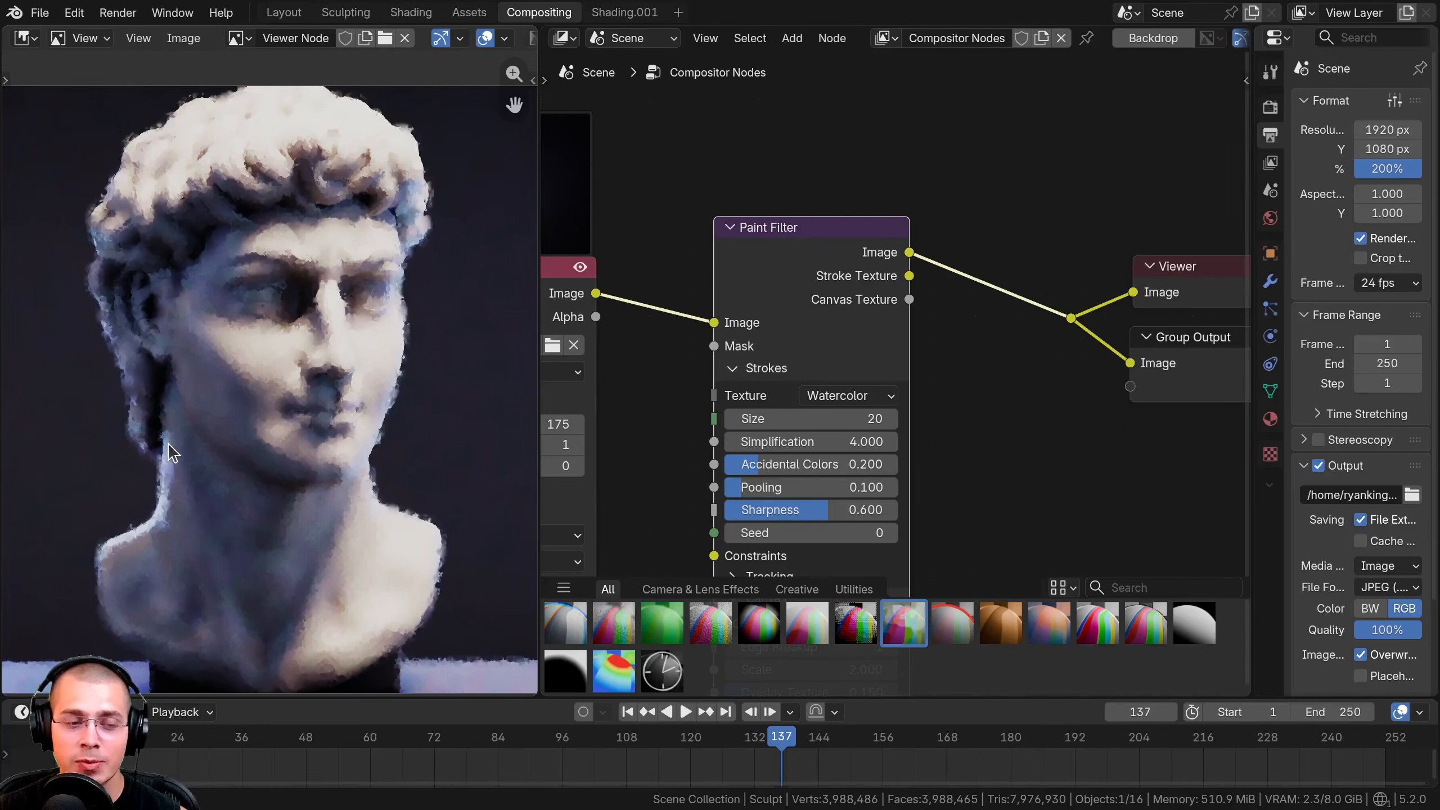
Examine the Paint Filter's Watercolor strokes on the statue's face, hair and edges.
{"action": "scroll", "coordinate": [284, 289], "scroll_direction": "up", "scroll_amount": 2}
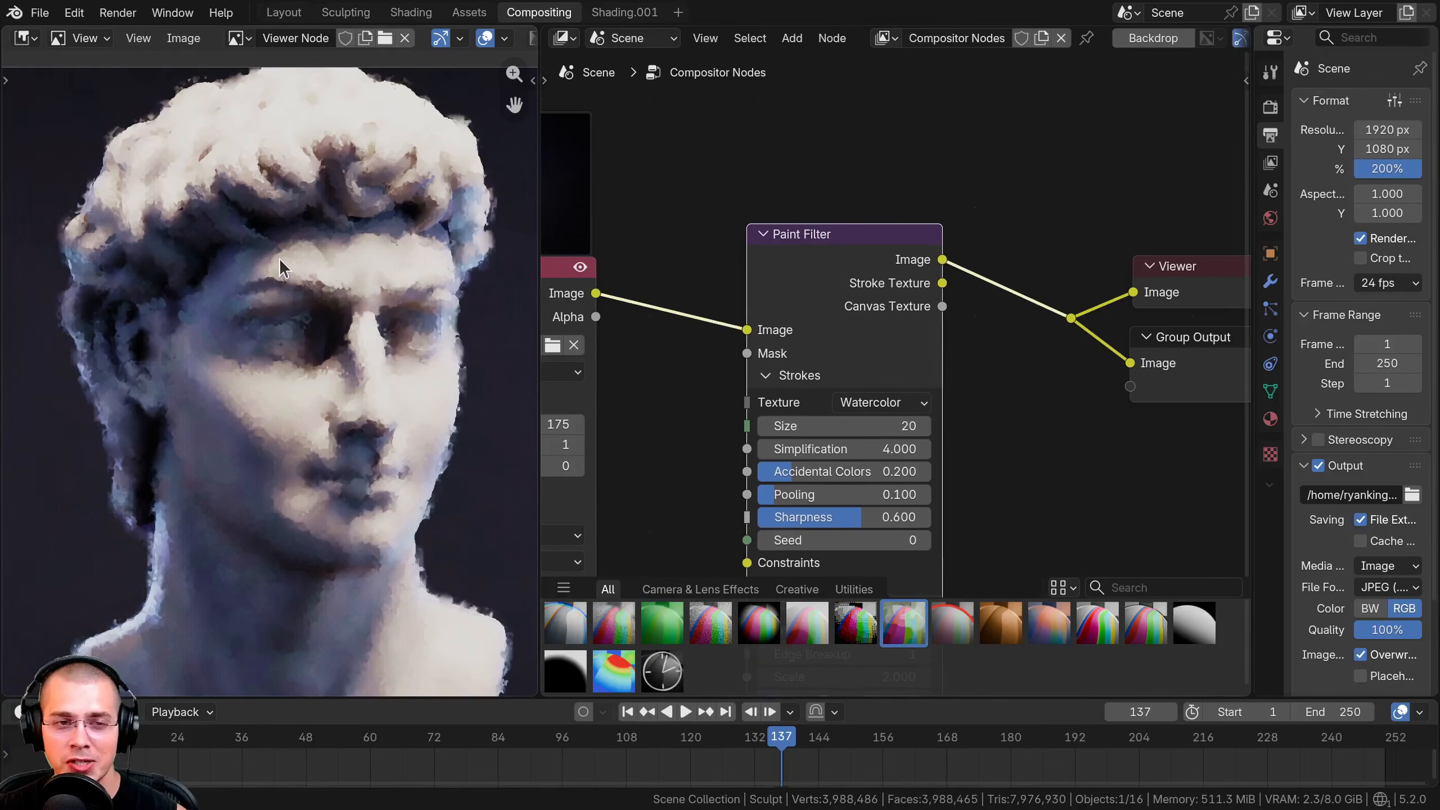
{"action": "scroll", "coordinate": [146, 241], "scroll_direction": "down", "scroll_amount": 1}
{"action": "mouse_move", "coordinate": [160, 538]}
{"action": "middle_mouse_down"}
{"action": "mouse_move", "coordinate": [217, 497]}
{"action": "mouse_move", "coordinate": [265, 394]}
{"action": "middle_mouse_up"}
{"action": "scroll", "coordinate": [293, 418], "scroll_direction": "up", "scroll_amount": 2}
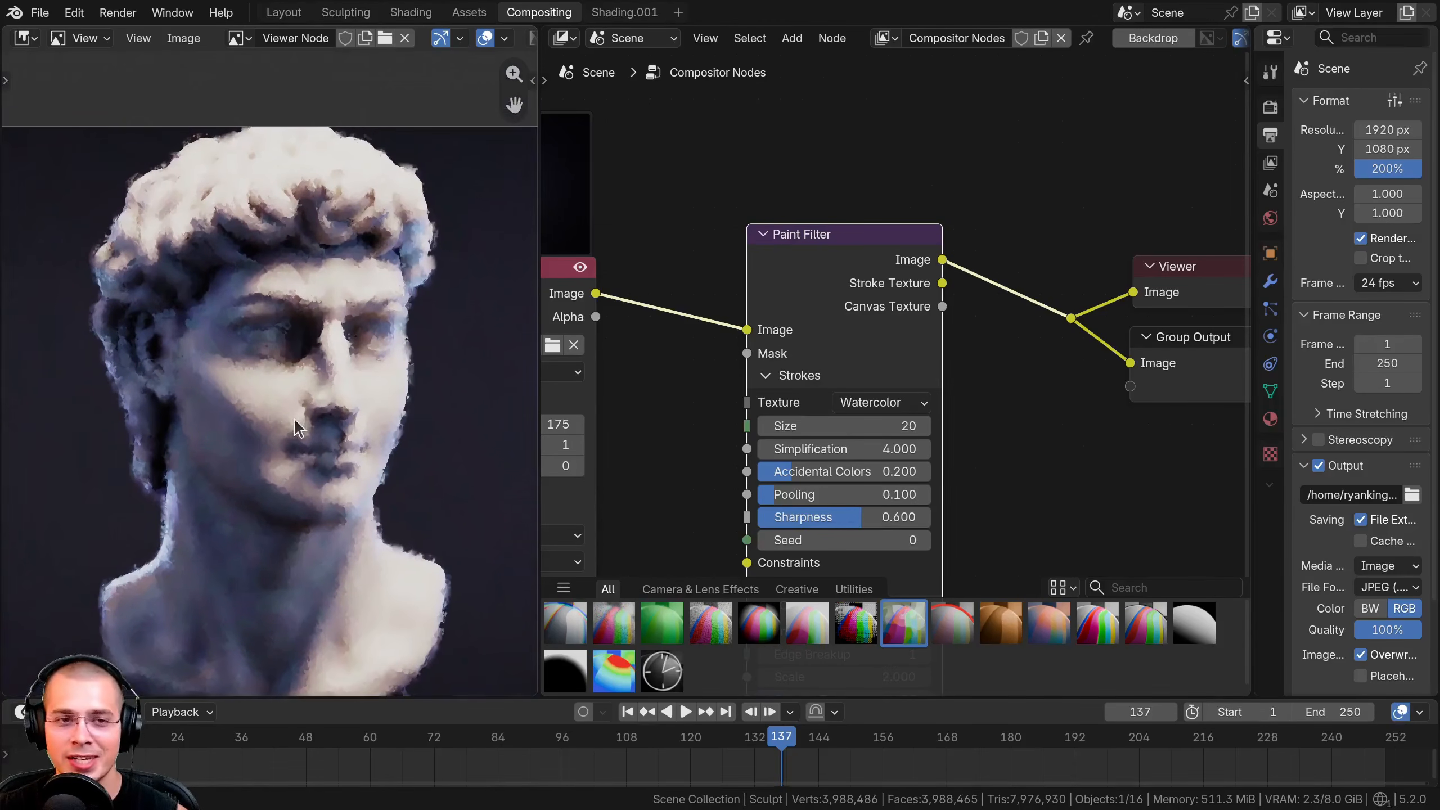
{"action": "scroll", "coordinate": [324, 338], "scroll_direction": "down", "scroll_amount": 2}
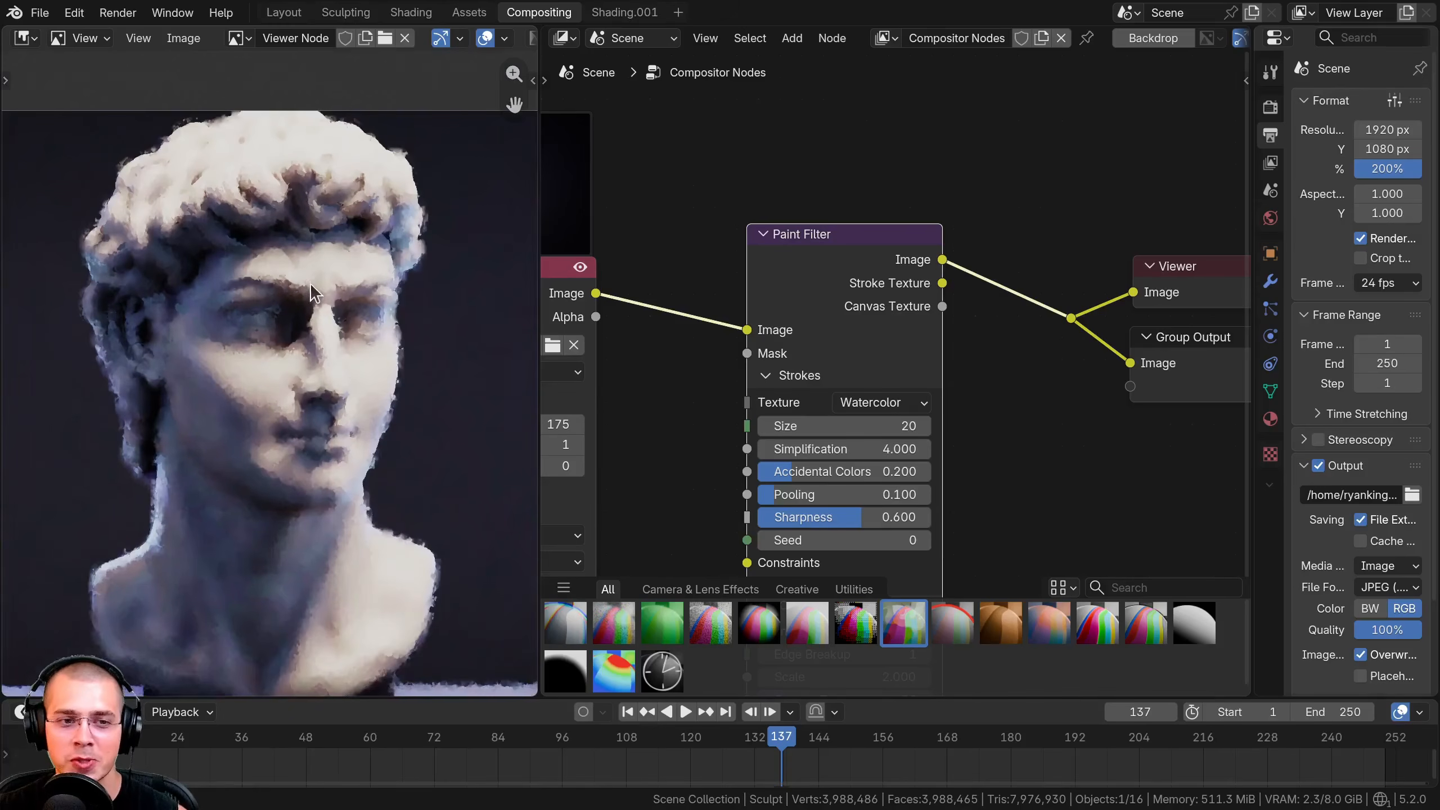
{"action": "scroll", "coordinate": [216, 308], "scroll_direction": "up", "scroll_amount": 4}
{"action": "scroll", "coordinate": [252, 306], "scroll_direction": "down", "scroll_amount": 5}
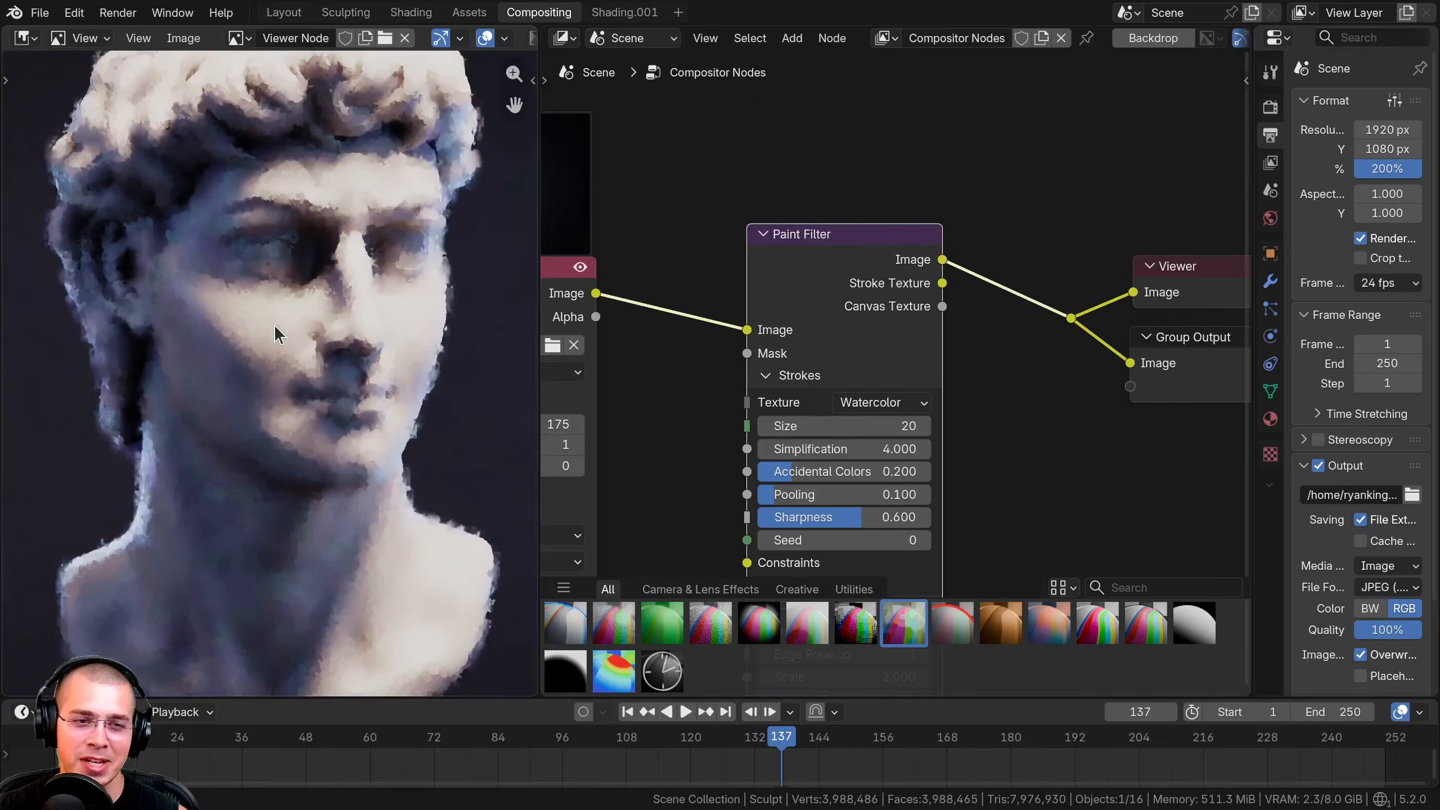
Try the Oil Paint stroke texture on the Paint Filter and examine the strokes around the nose and mouth.
{"action": "left_click_drag", "start_coordinate": [830, 273], "coordinate": [845, 274]}
{"action": "mouse_move", "coordinate": [878, 353]}
{"action": "middle_mouse_down"}
{"action": "mouse_move", "coordinate": [883, 269]}
{"action": "mouse_move", "coordinate": [810, 226]}
{"action": "middle_mouse_up"}
{"action": "scroll", "coordinate": [836, 300], "scroll_direction": "up", "scroll_amount": 1}
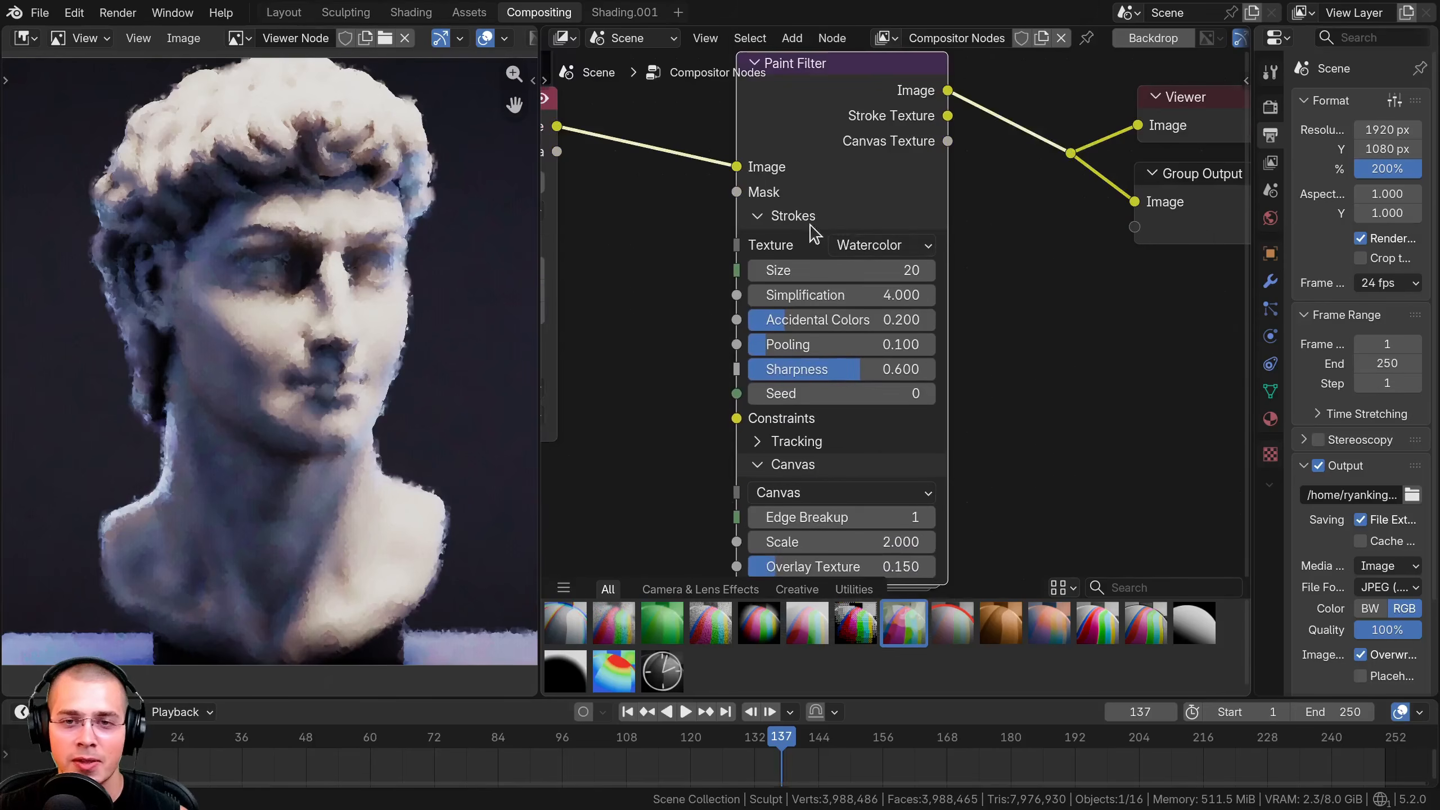
{"action": "left_click", "coordinate": [877, 250]}
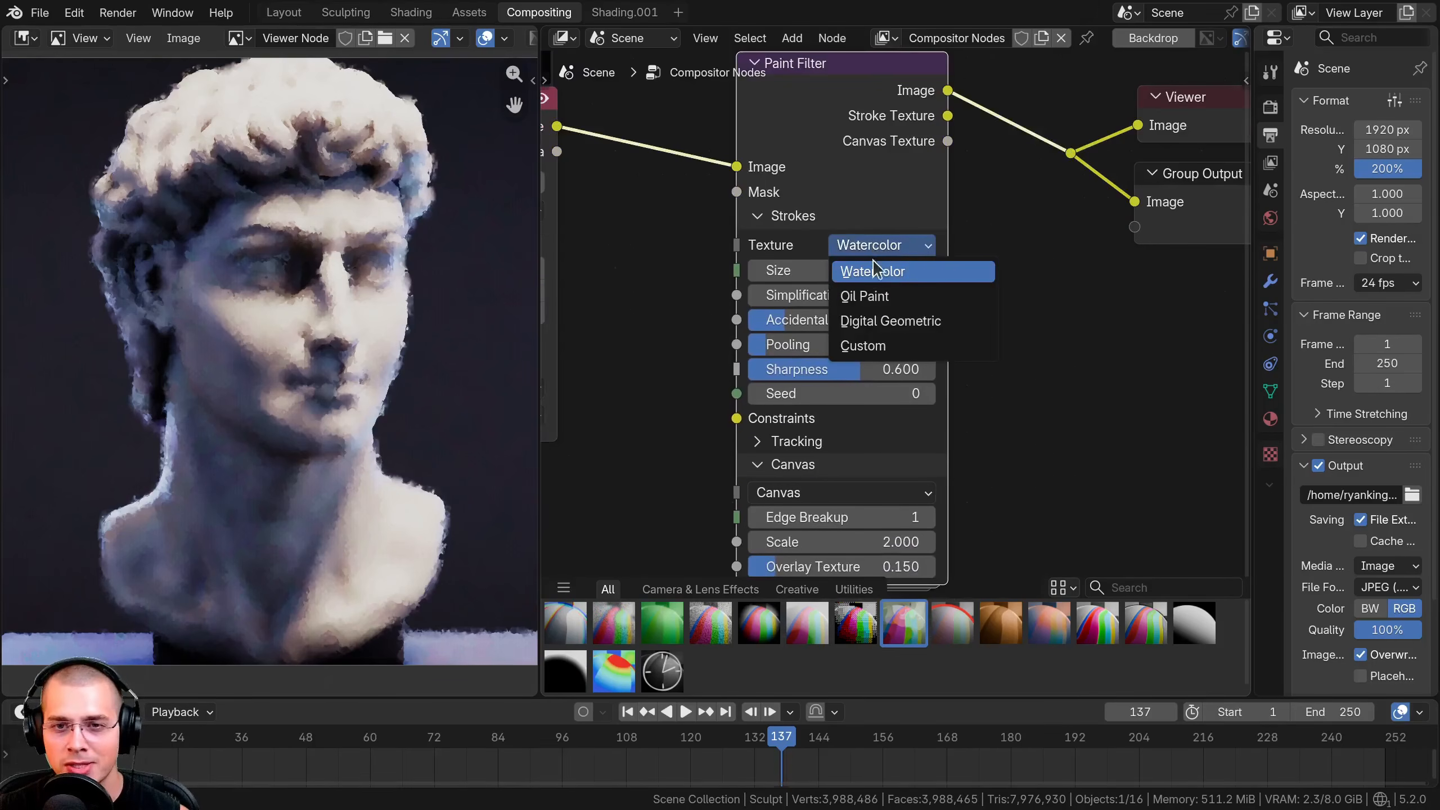
{"action": "left_click", "coordinate": [875, 295]}
{"action": "scroll", "coordinate": [289, 443], "scroll_direction": "up", "scroll_amount": 5}
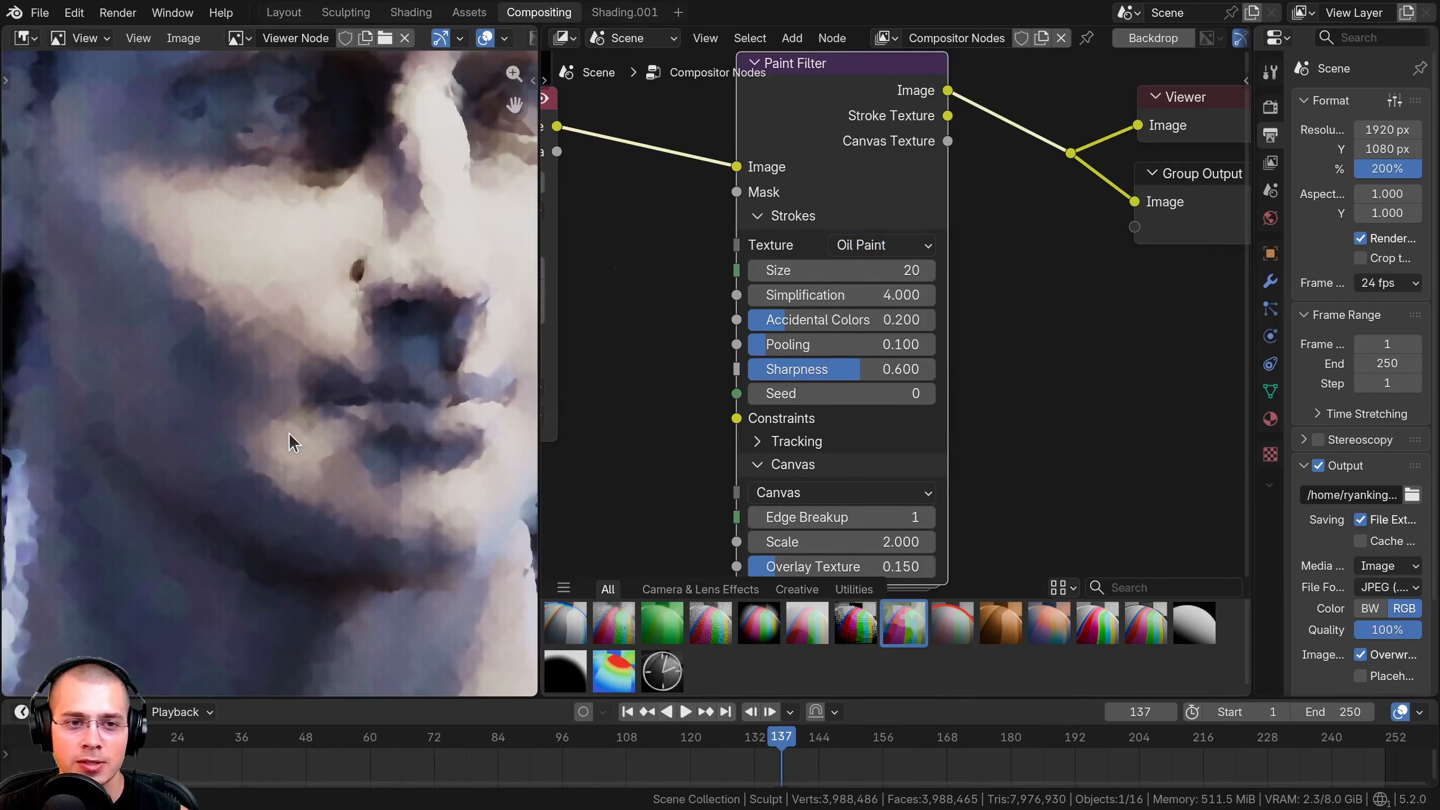
{"action": "scroll", "coordinate": [290, 437], "scroll_direction": "down", "scroll_amount": 3}
{"action": "scroll", "coordinate": [408, 218], "scroll_direction": "up", "scroll_amount": 4}
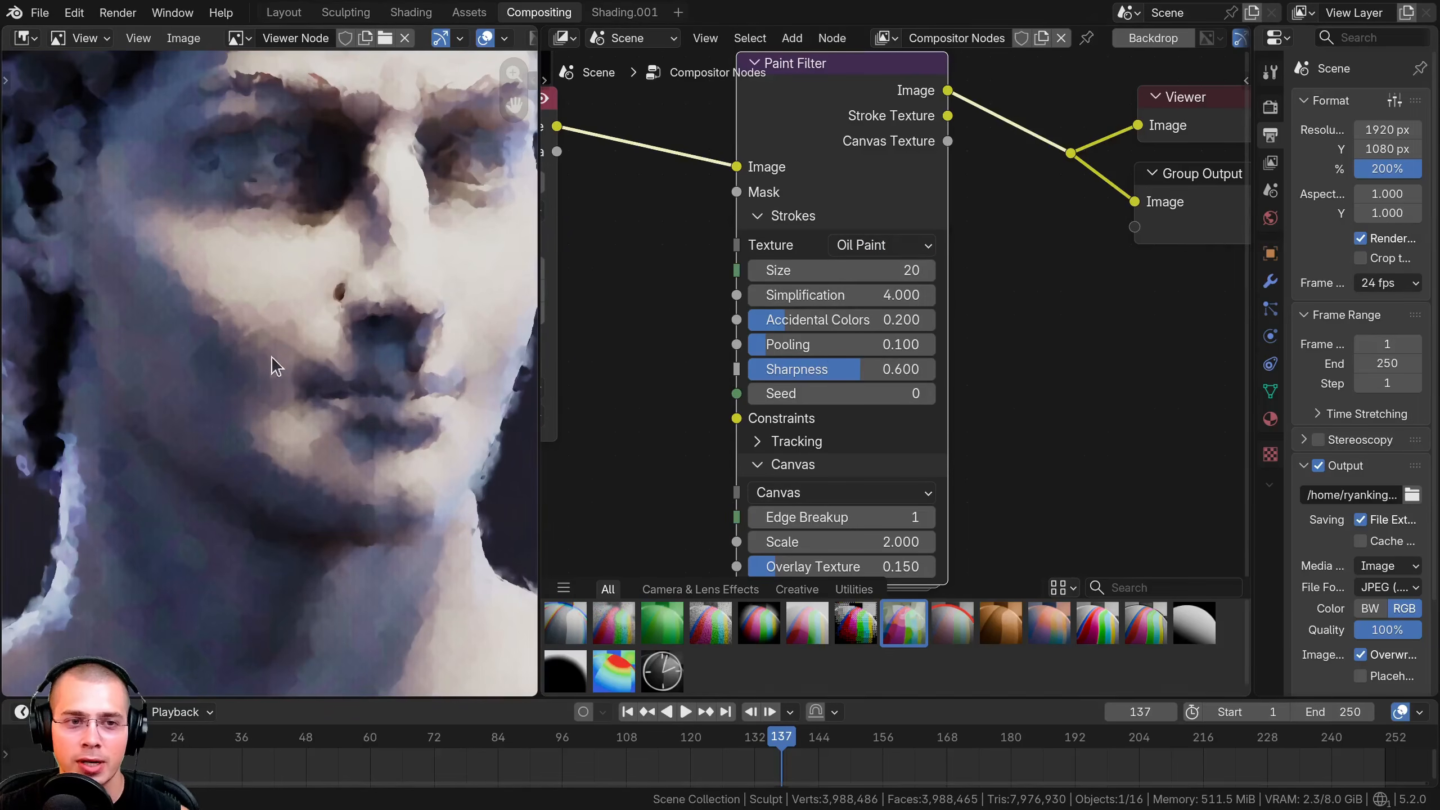
Try the Digital Geometric stroke texture and examine the stroke shapes up close on the face.
{"action": "left_click", "coordinate": [858, 249]}
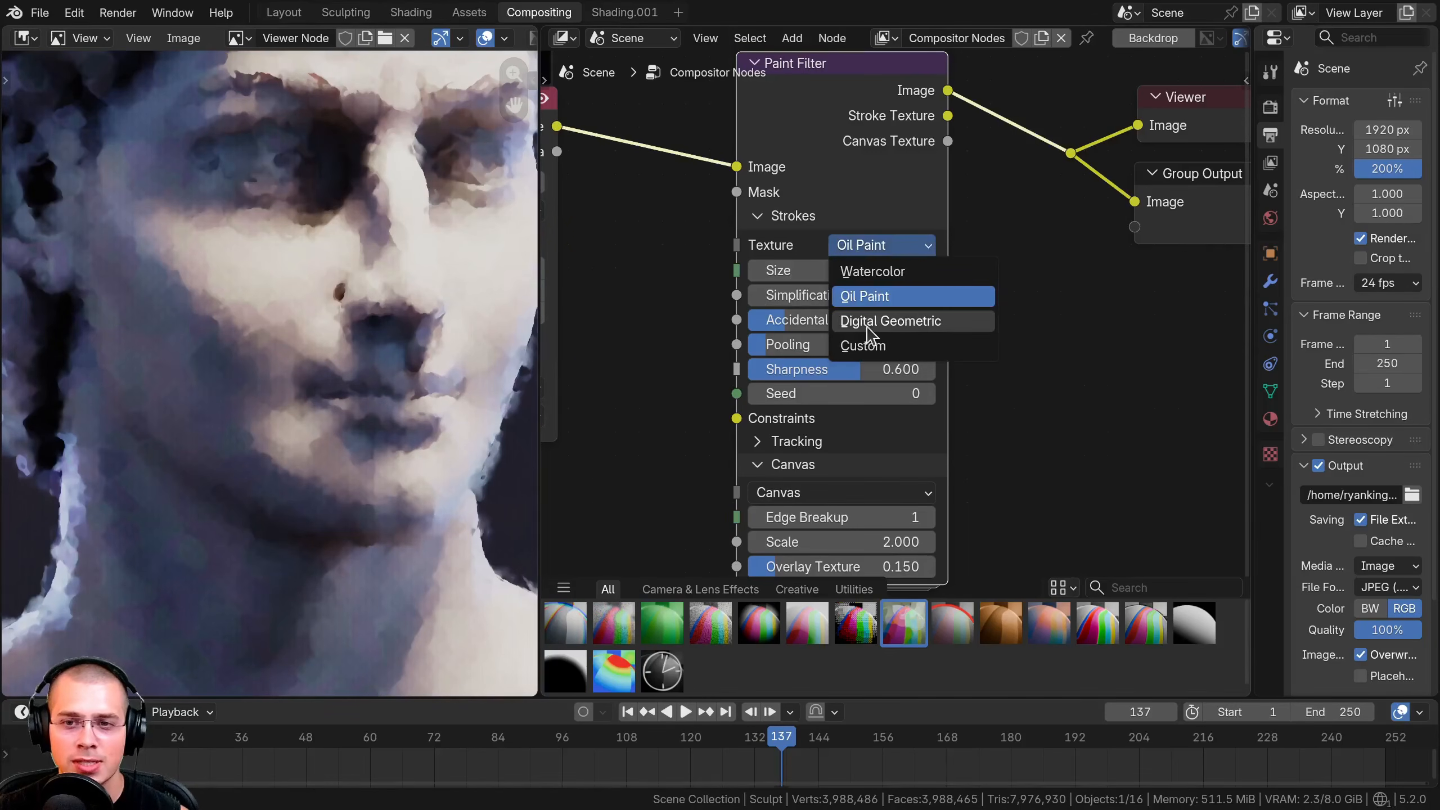
{"action": "left_click", "coordinate": [867, 322]}
{"action": "middle_click_drag", "start_coordinate": [346, 352], "coordinate": [315, 420]}
{"action": "middle_click_drag", "start_coordinate": [357, 309], "coordinate": [293, 312]}
{"action": "scroll", "coordinate": [306, 337], "scroll_direction": "up", "scroll_amount": 6}
{"action": "scroll", "coordinate": [313, 297], "scroll_direction": "up", "scroll_amount": 1}
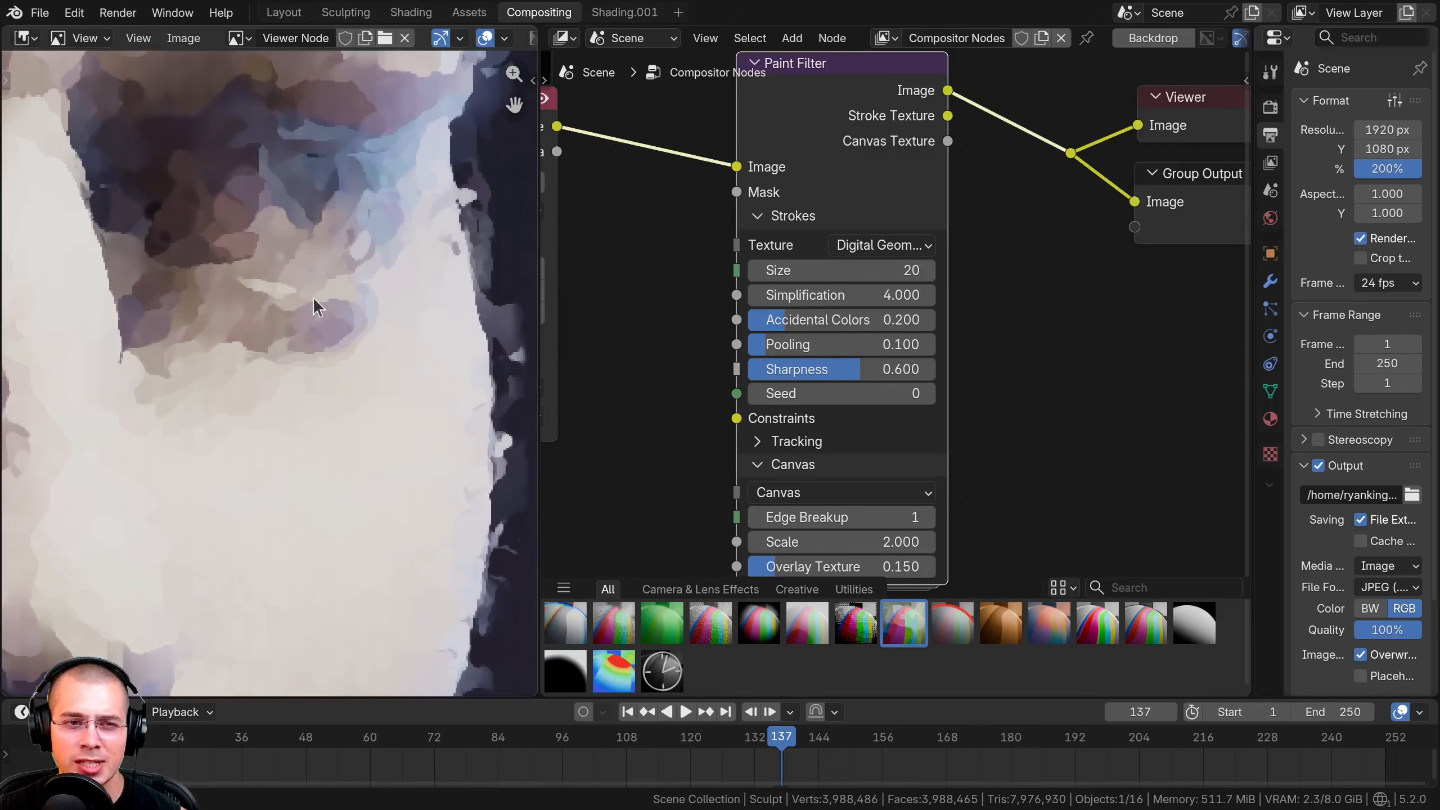
{"action": "key", "text": "Home"}
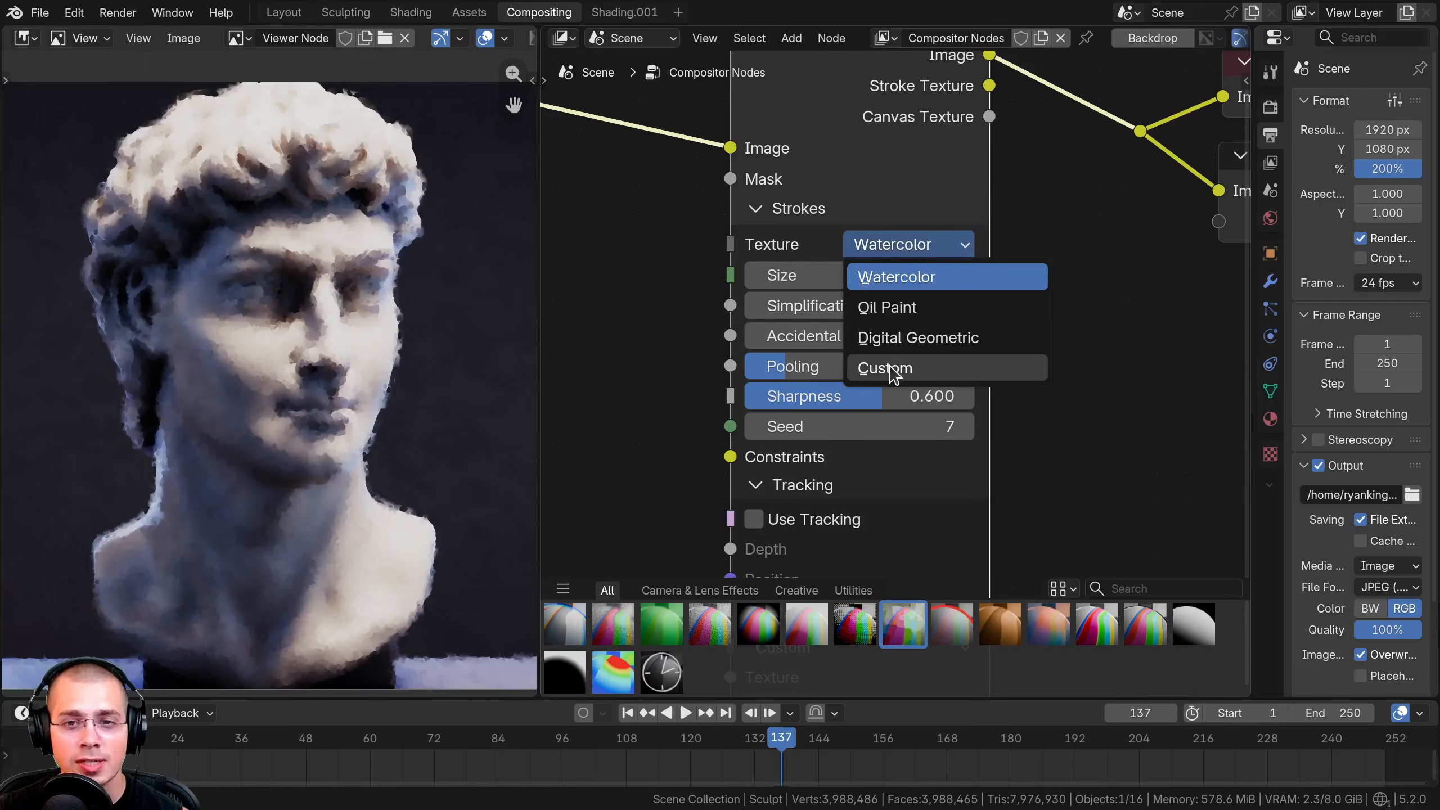
Switch the Paint Filter's stroke texture to Custom and look at its Stroke Texture input.
{"action": "left_click", "coordinate": [894, 369]}
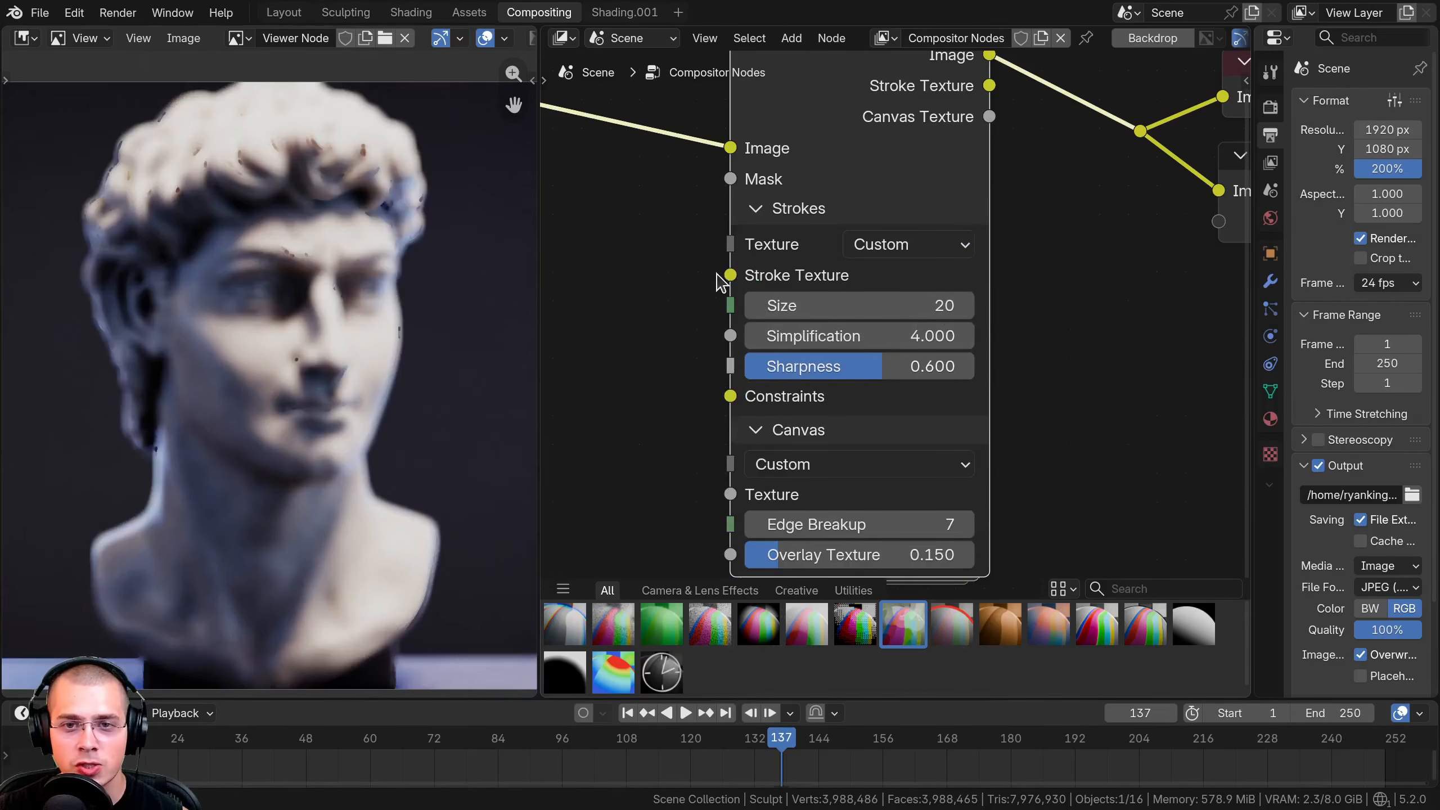
{"action": "middle_click_drag", "start_coordinate": [717, 274], "coordinate": [827, 258]}
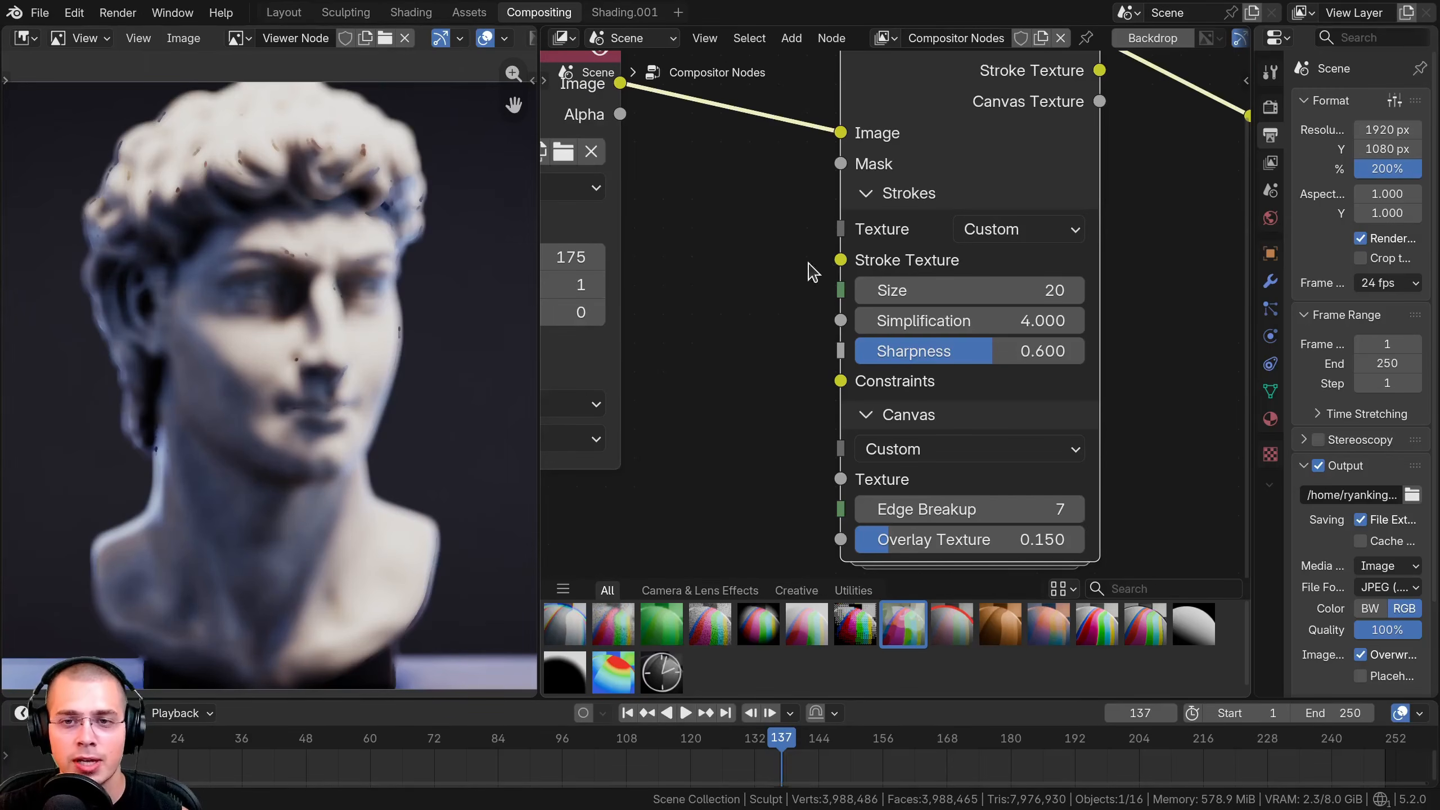
{"action": "scroll", "coordinate": [827, 278], "scroll_direction": "down", "scroll_amount": 3}
{"action": "middle_click_drag", "start_coordinate": [825, 277], "coordinate": [843, 277]}
{"action": "middle_click_drag", "start_coordinate": [848, 174], "coordinate": [868, 173]}
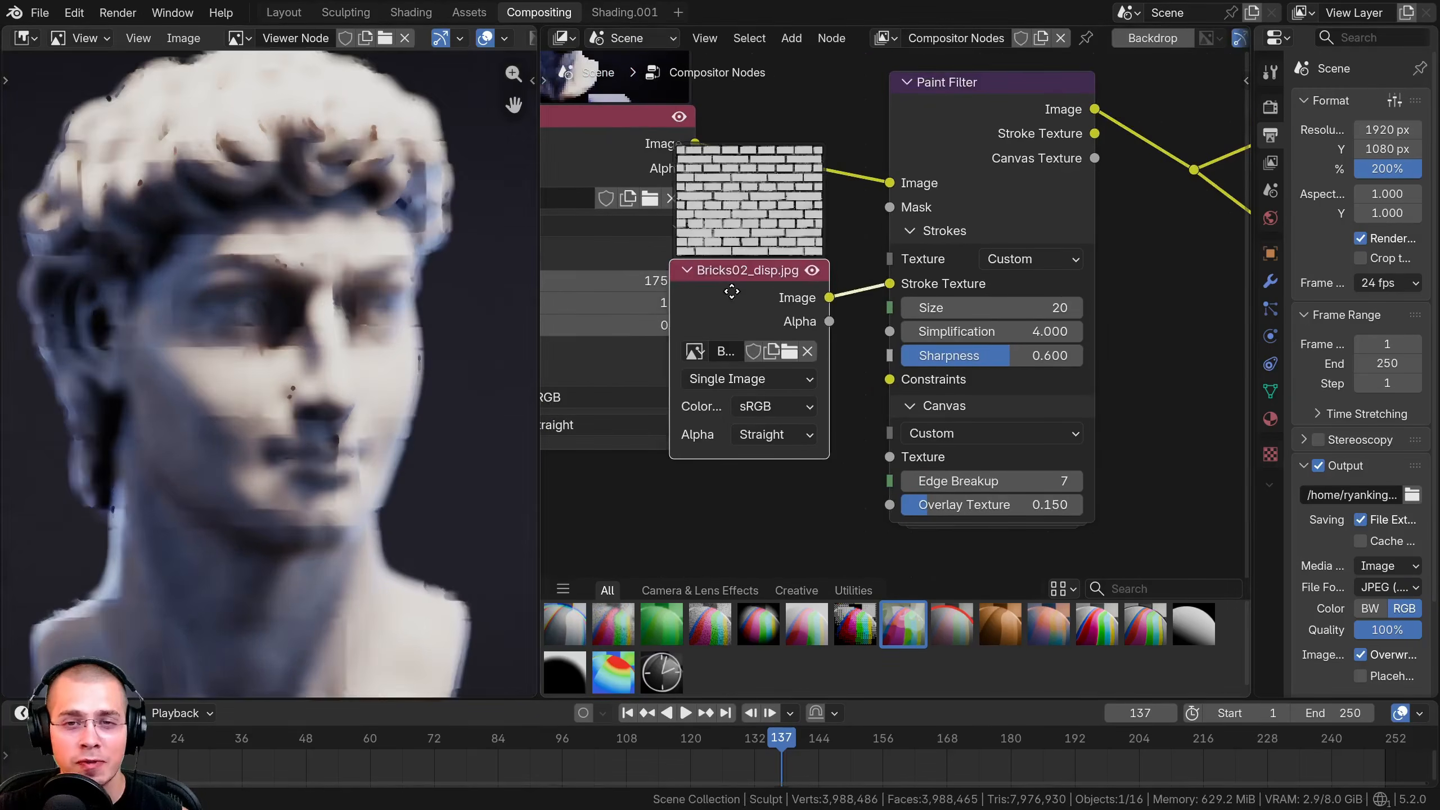
Reposition the Bricks02_disp.jpg image node beside the Paint Filter and examine the brick-shaped strokes on the statue's face.
{"action": "scroll", "coordinate": [721, 288], "scroll_direction": "up", "scroll_amount": 2}
{"action": "middle_click_drag", "start_coordinate": [721, 288], "coordinate": [699, 283]}
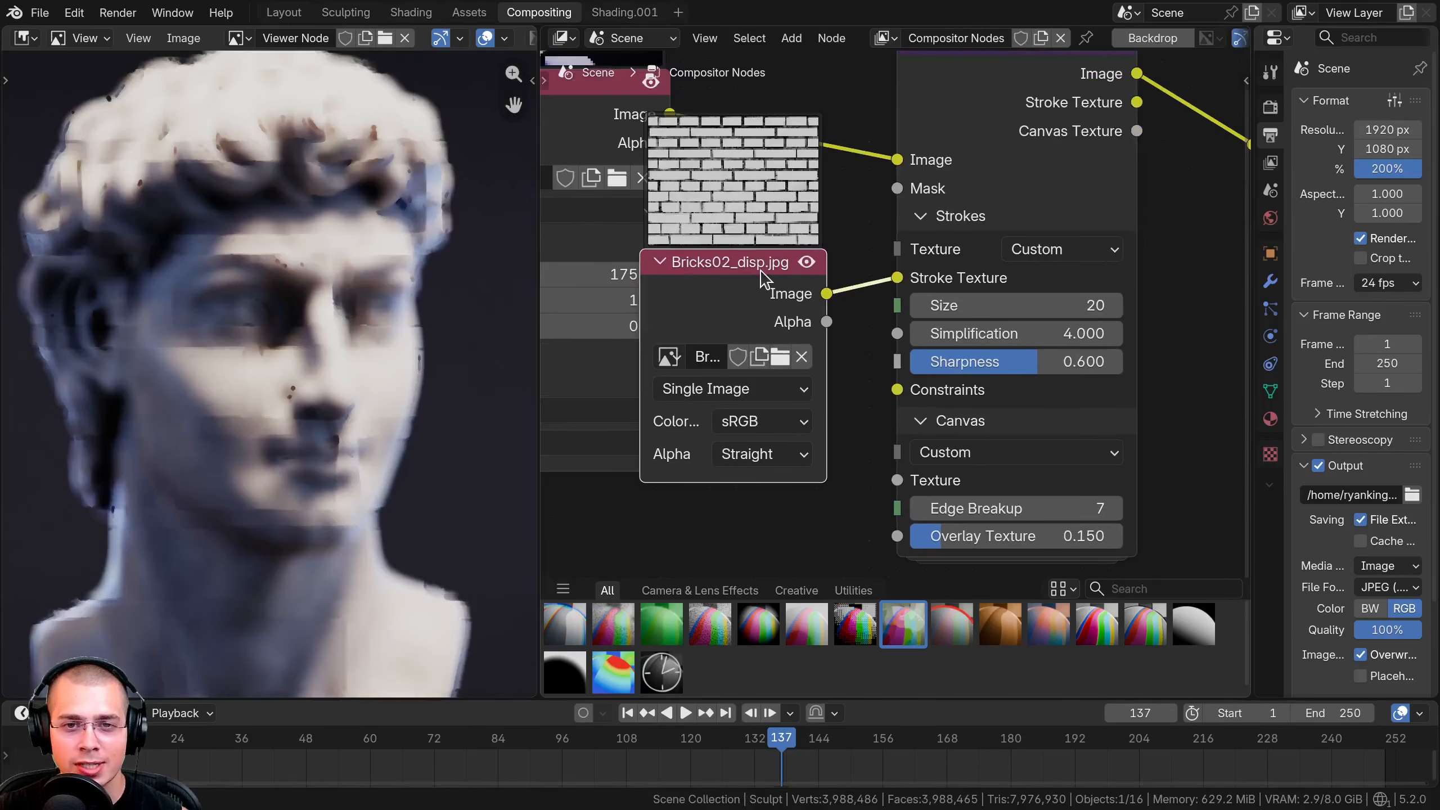
{"action": "middle_click_drag", "start_coordinate": [330, 323], "coordinate": [377, 331]}
{"action": "scroll", "coordinate": [377, 330], "scroll_direction": "up", "scroll_amount": 3}
{"action": "left_click_drag", "start_coordinate": [777, 261], "coordinate": [796, 245]}
{"action": "middle_click_drag", "start_coordinate": [273, 349], "coordinate": [349, 333]}
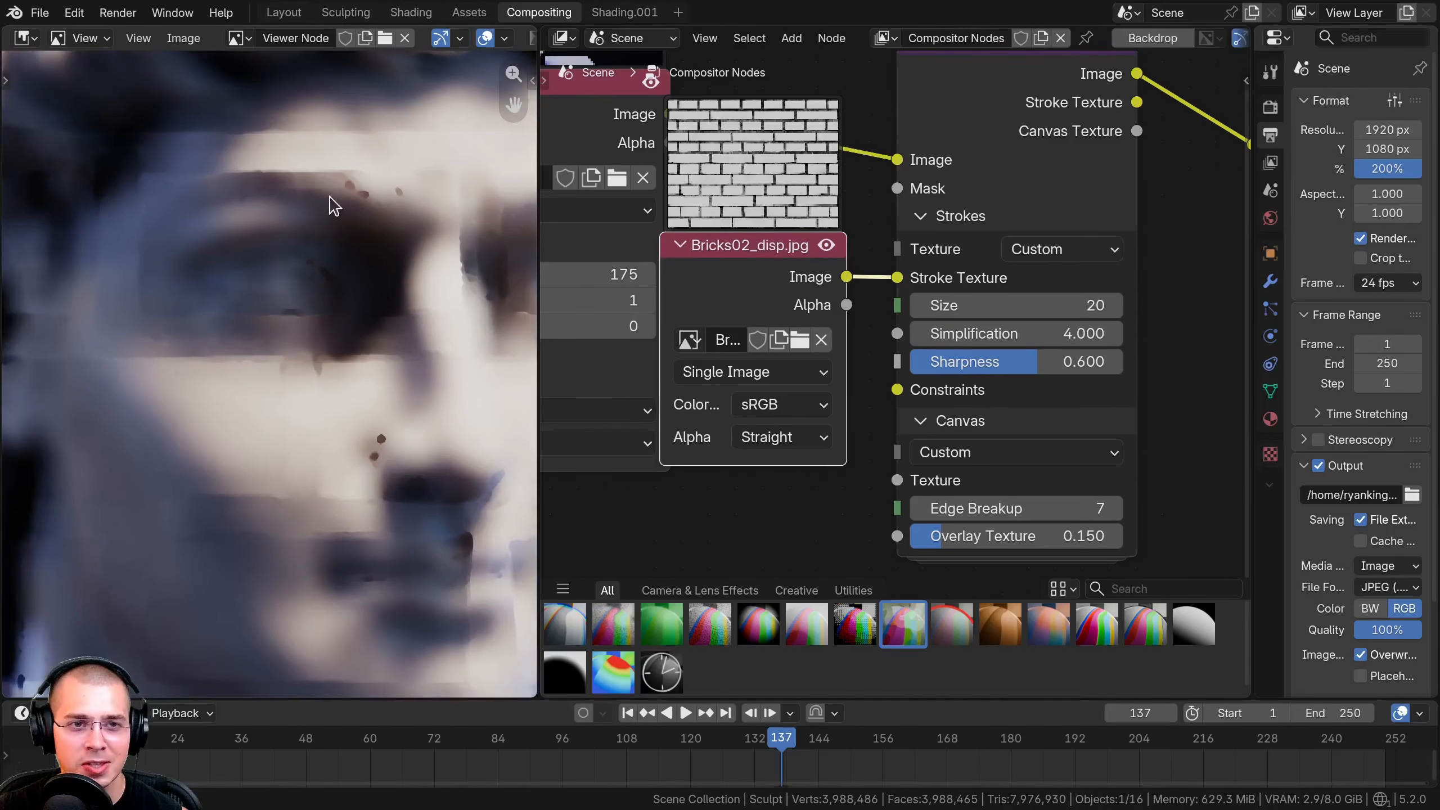
{"action": "scroll", "coordinate": [312, 497], "scroll_direction": "down", "scroll_amount": 5}
{"action": "middle_click_drag", "start_coordinate": [313, 497], "coordinate": [336, 446]}
Set the Paint Filter's stroke texture back to Watercolor.
{"action": "left_click", "coordinate": [882, 245]}
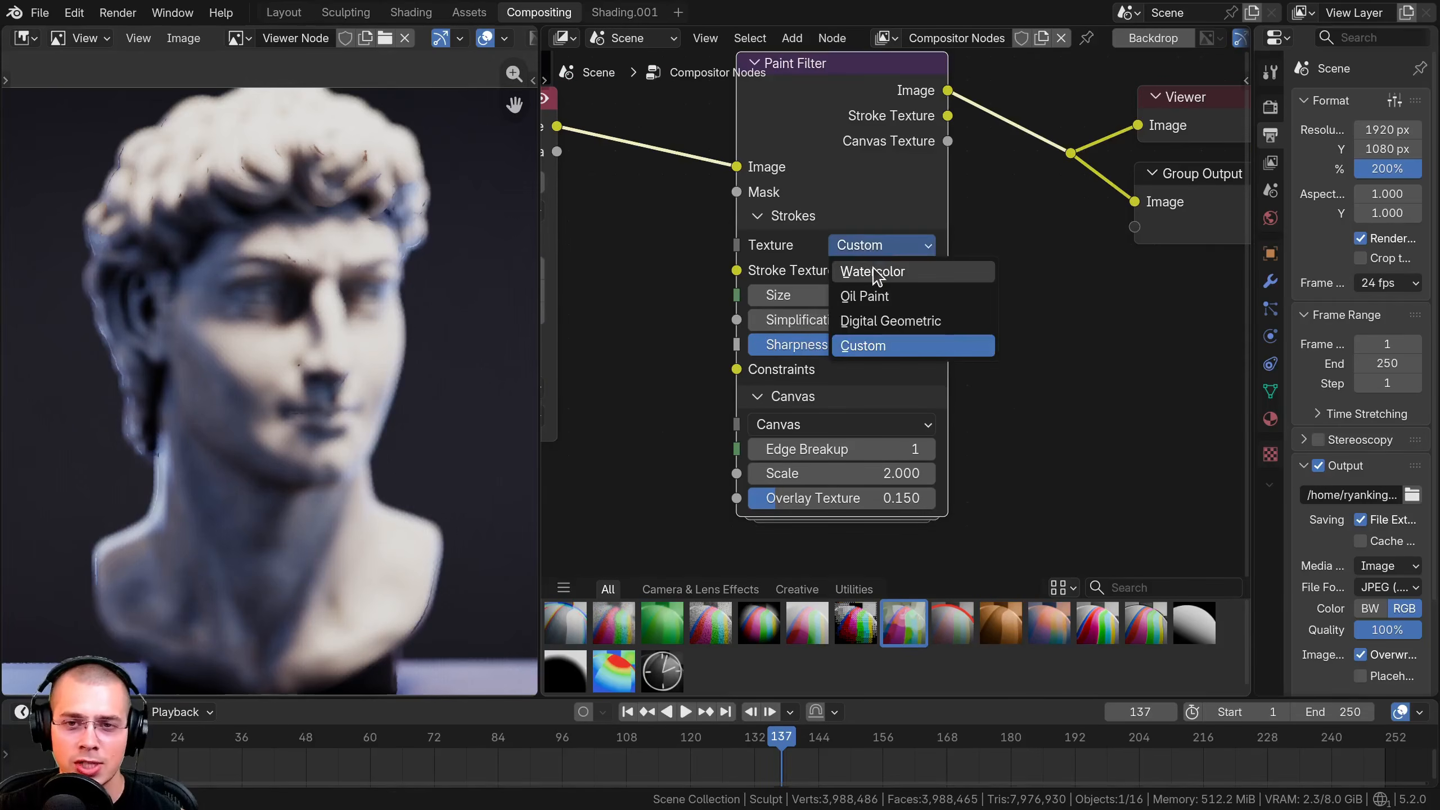
{"action": "left_click", "coordinate": [878, 272]}
{"action": "scroll", "coordinate": [800, 271], "scroll_direction": "up", "scroll_amount": 1}
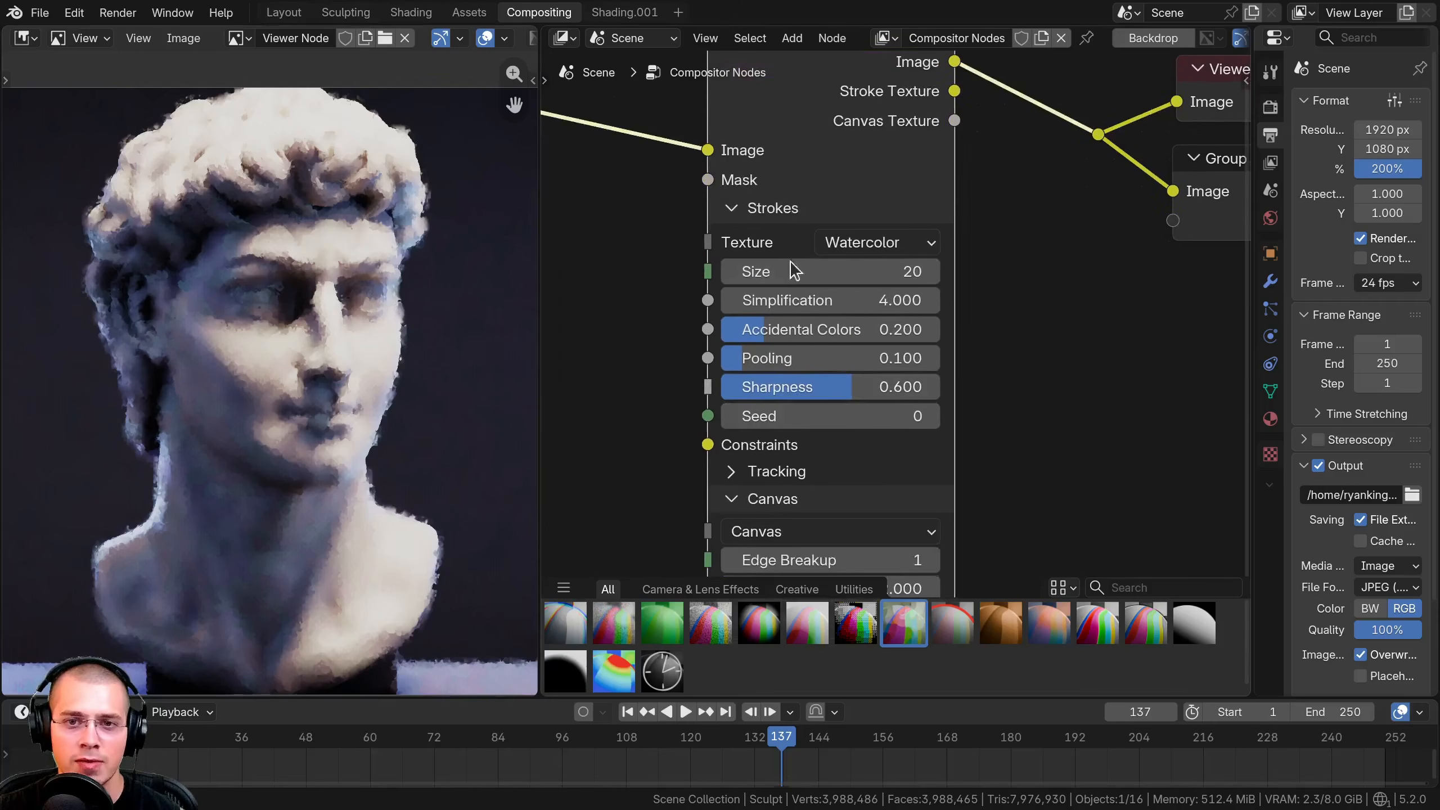
Try a stroke Size of 84 on the Paint Filter.
{"action": "middle_click_drag", "start_coordinate": [791, 264], "coordinate": [801, 316]}
{"action": "left_click_drag", "start_coordinate": [801, 316], "coordinate": [804, 315]}
{"action": "left_click_drag", "start_coordinate": [805, 203], "coordinate": [822, 202]}
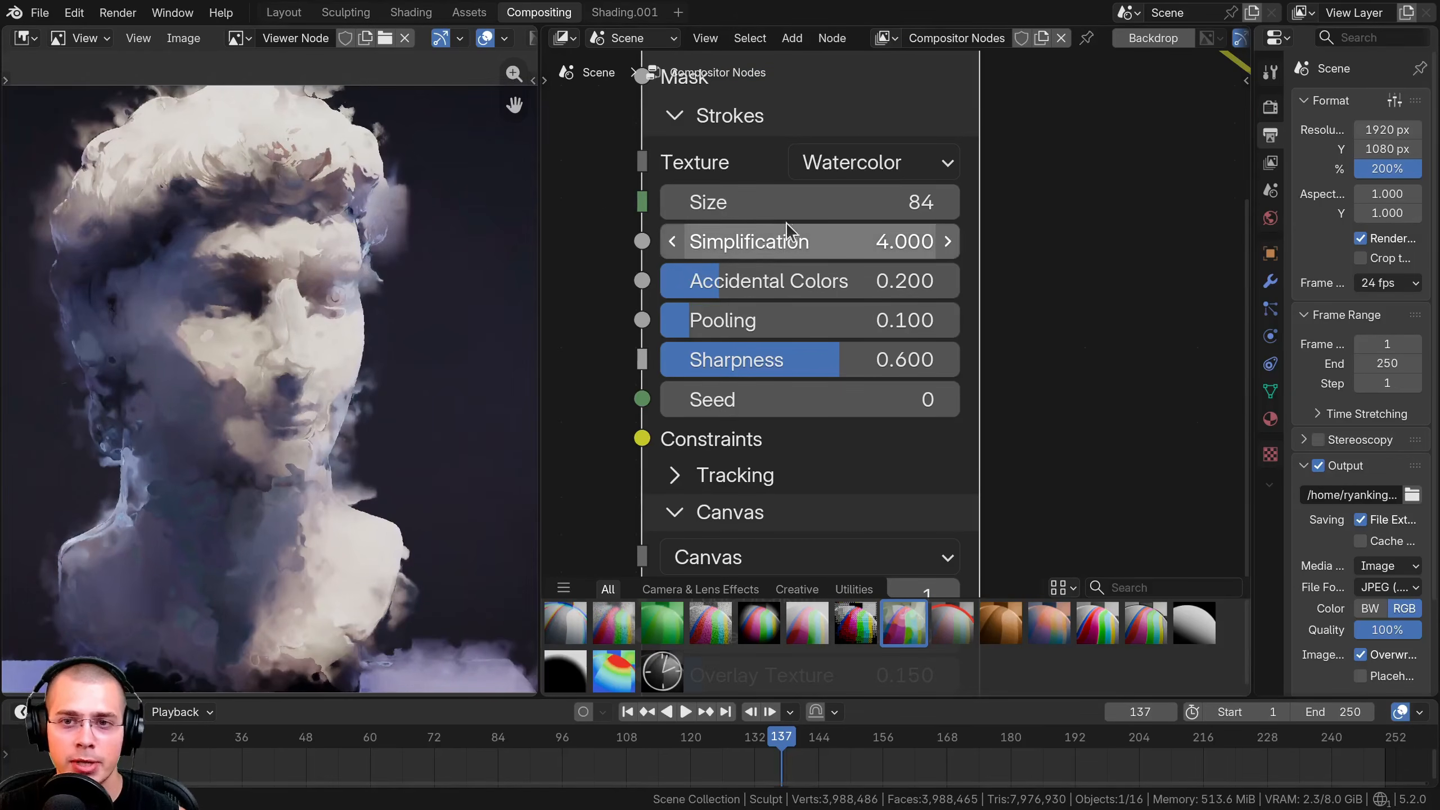
Set the Paint Filter's stroke Size to 5 and examine the fine strokes along the edge of the face.
{"action": "left_click", "coordinate": [882, 207]}
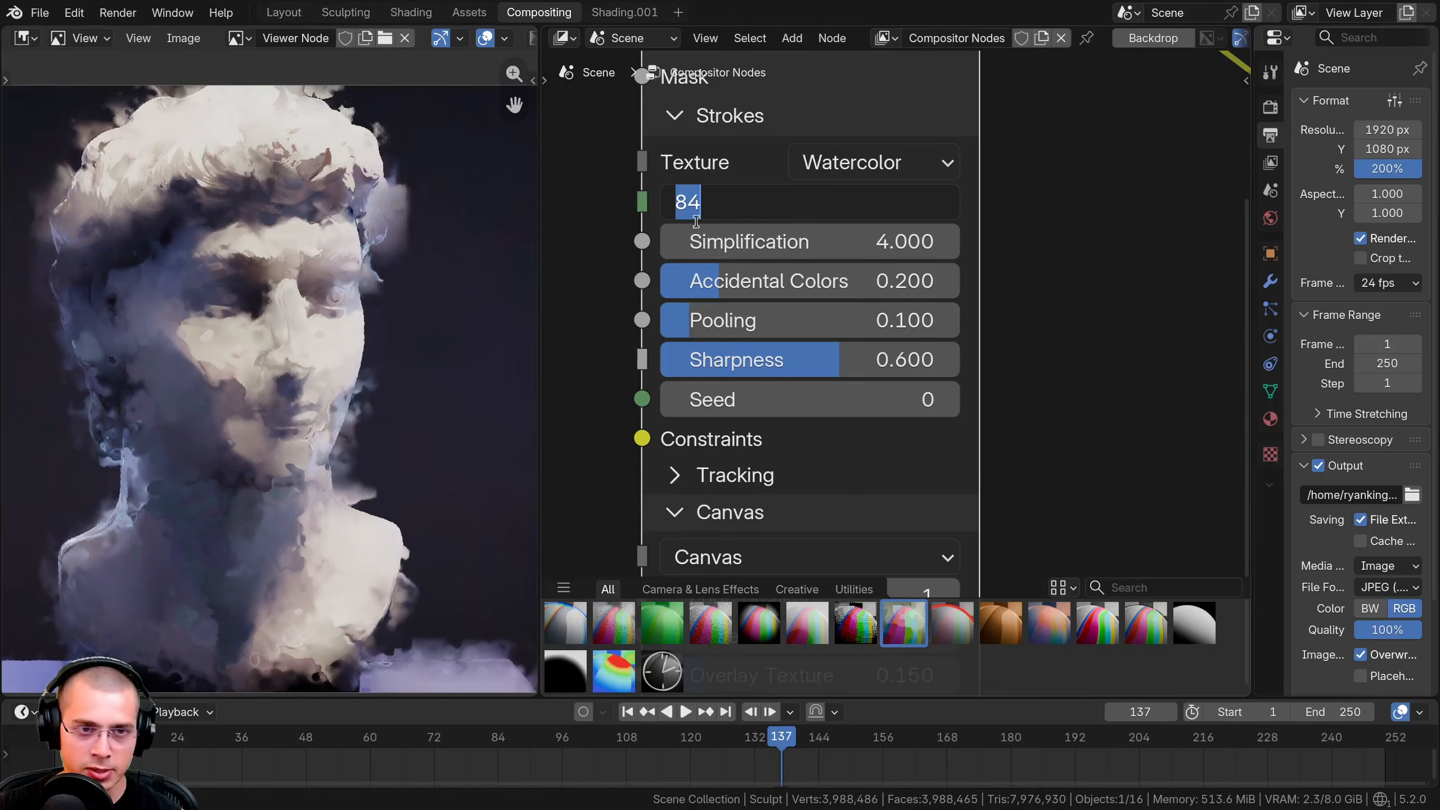
{"action": "type", "text": "5"}
{"action": "key", "text": "Return"}
{"action": "scroll", "coordinate": [321, 376], "scroll_direction": "up", "scroll_amount": 5}
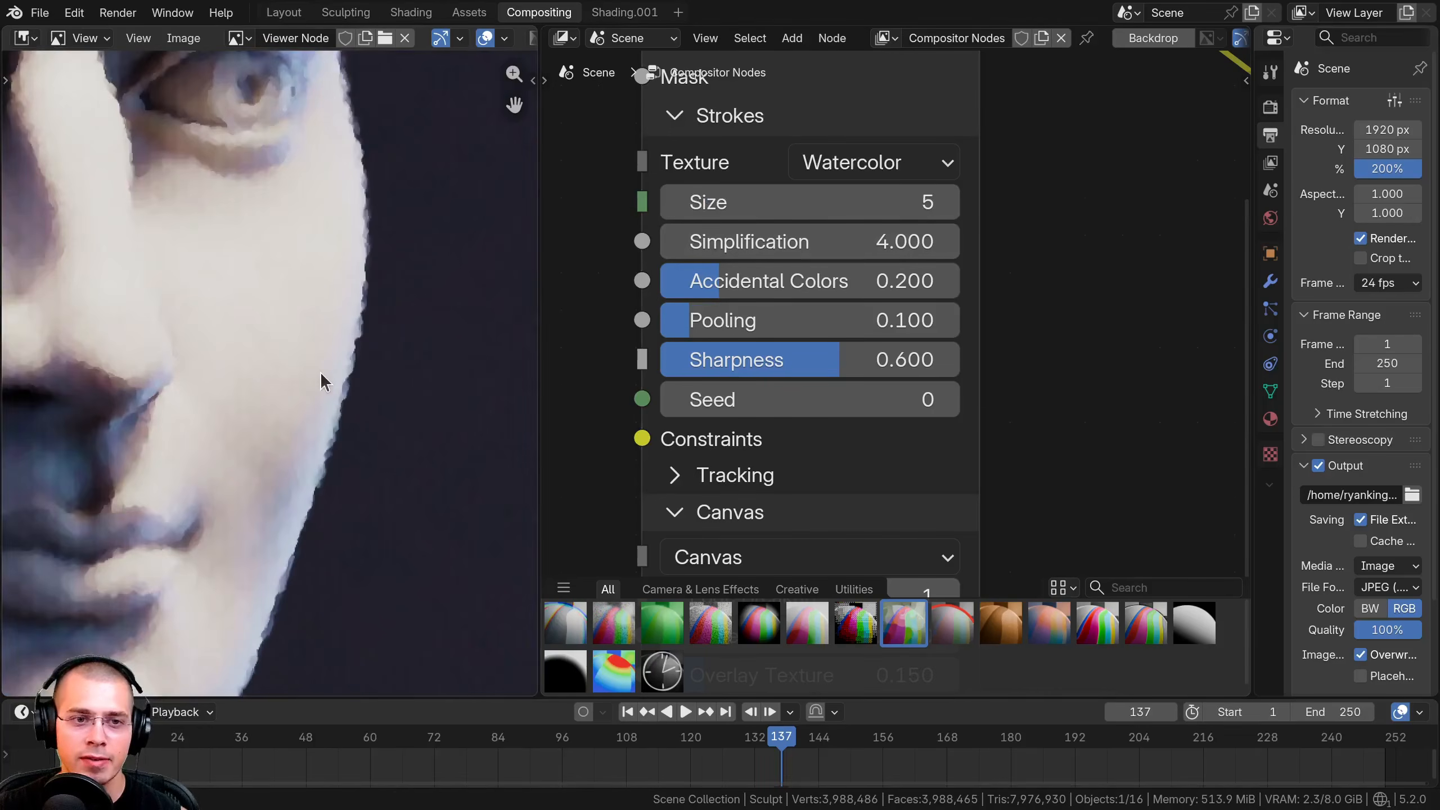
{"action": "scroll", "coordinate": [439, 338], "scroll_direction": "up", "scroll_amount": 1}
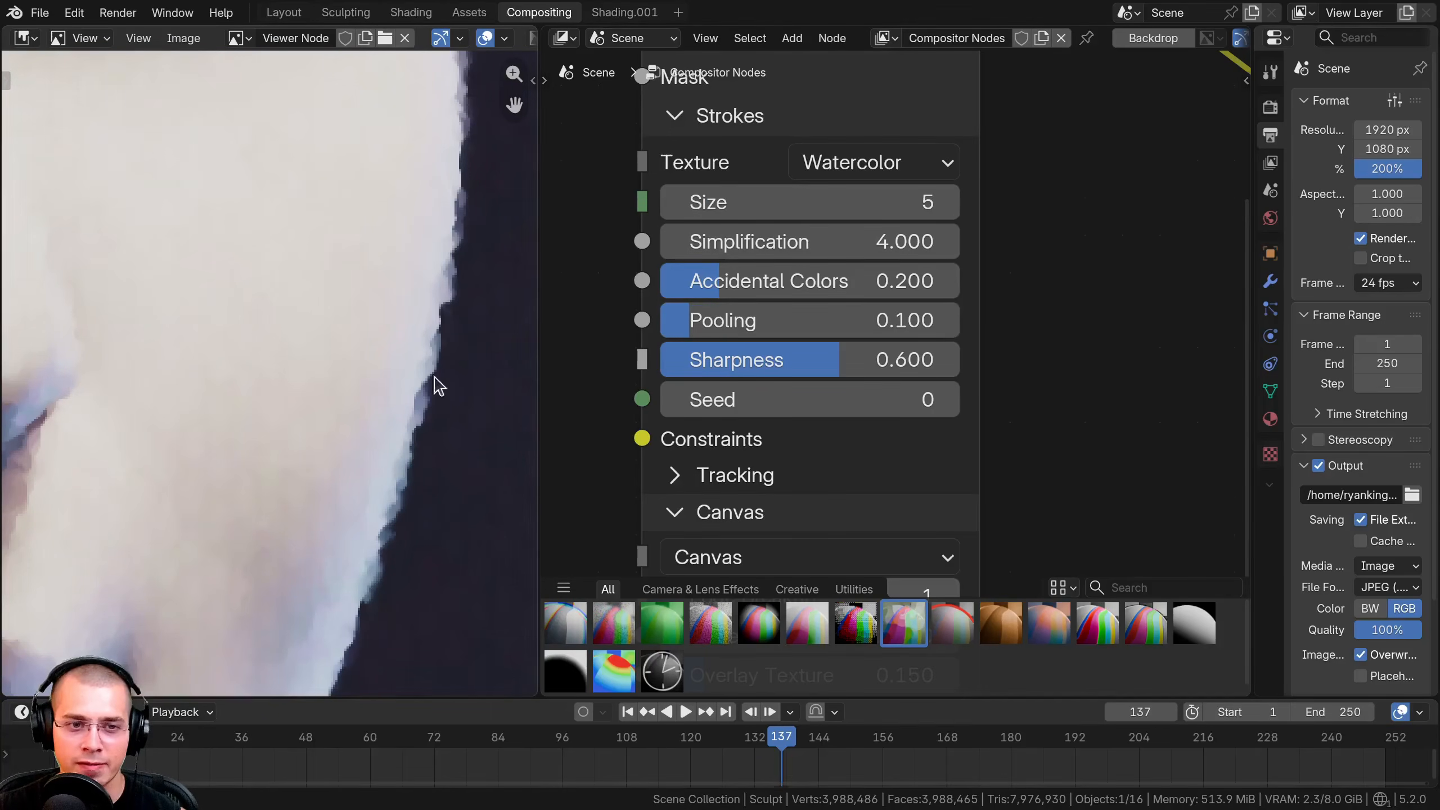
{"action": "scroll", "coordinate": [397, 369], "scroll_direction": "down", "scroll_amount": 6}
Try a stroke Size of 40 on the Paint Filter and reduce it to 20.
{"action": "left_click", "coordinate": [839, 216]}
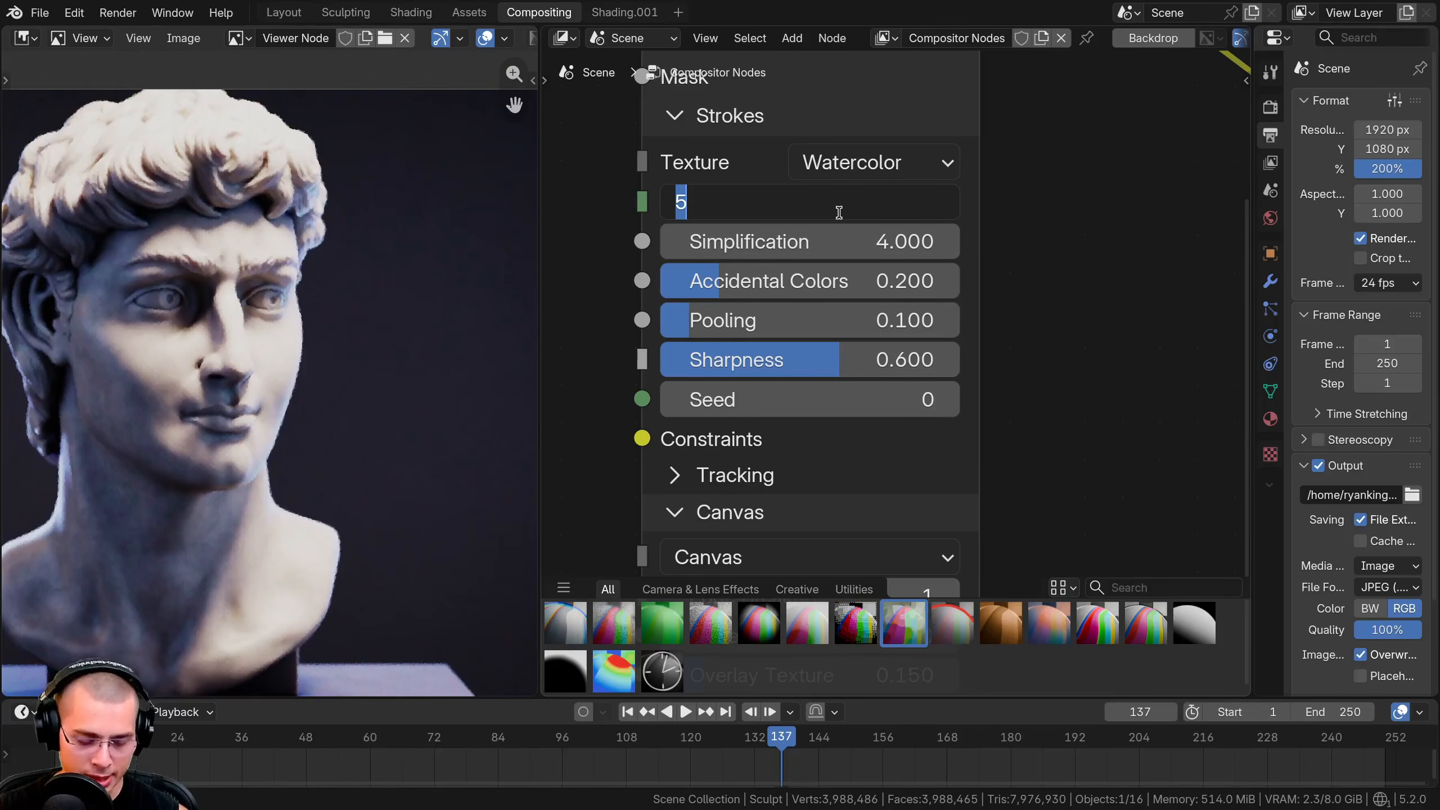
{"action": "key", "text": "Return"}
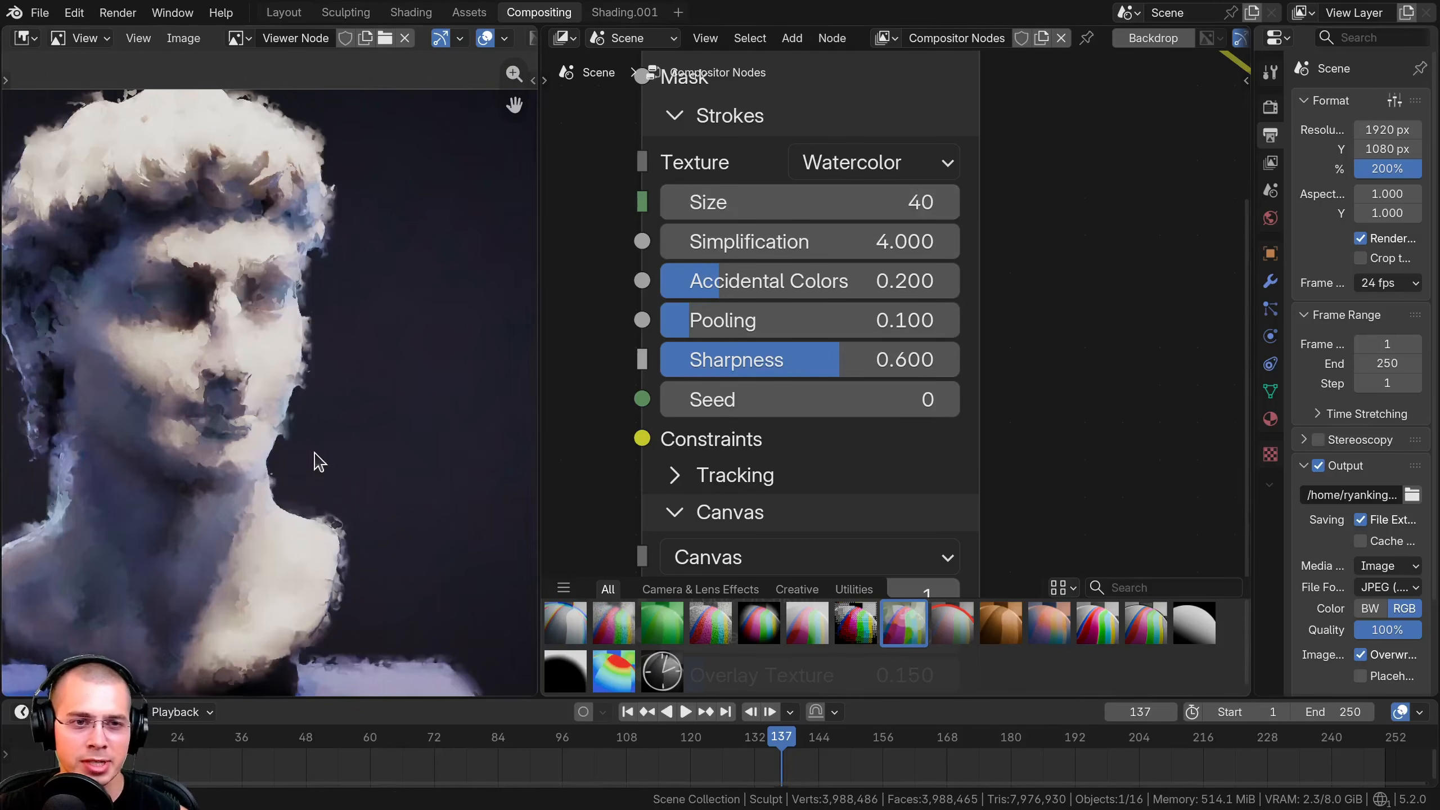
{"action": "middle_click_drag", "start_coordinate": [323, 438], "coordinate": [372, 434]}
{"action": "left_click", "coordinate": [789, 203]}
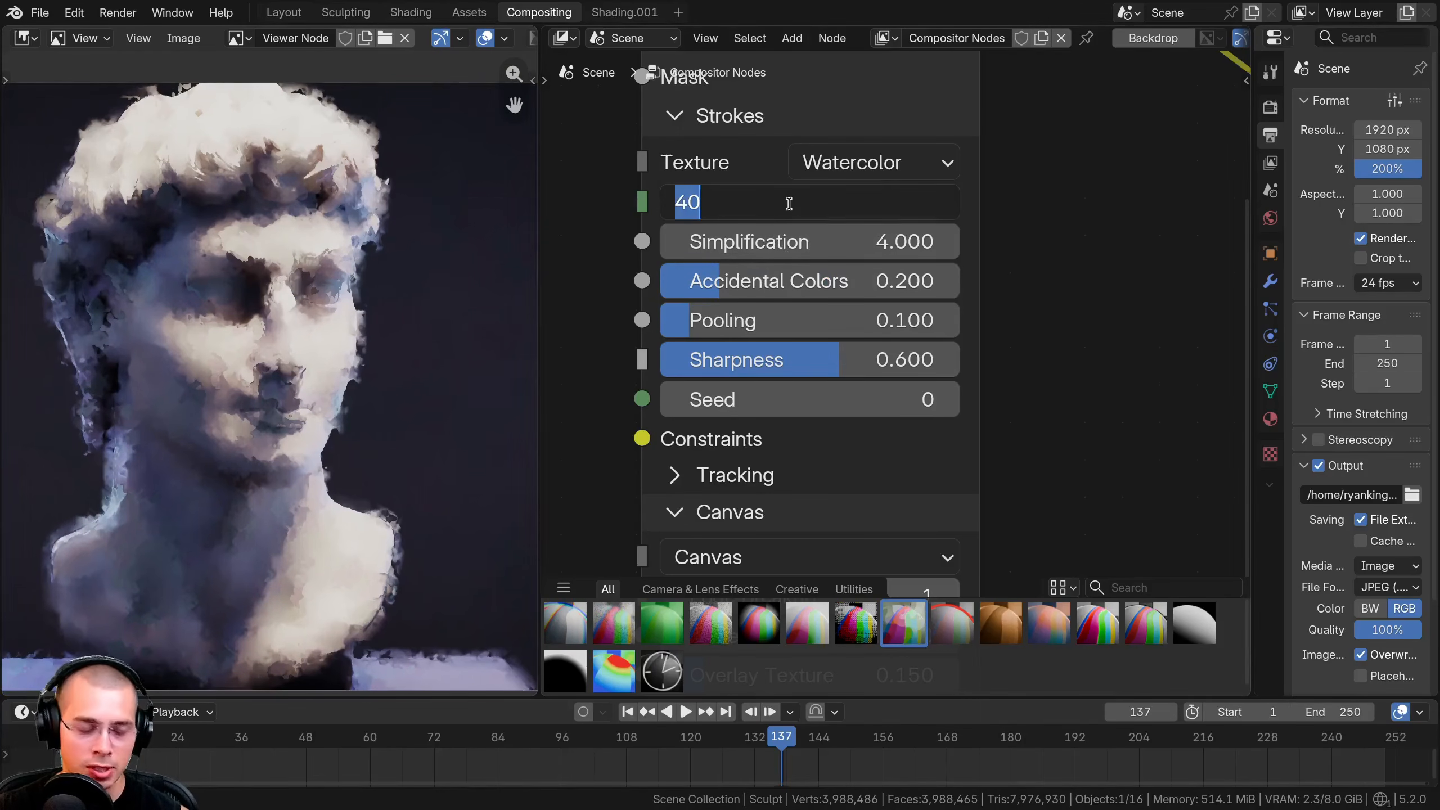
{"action": "key", "text": "Return"}
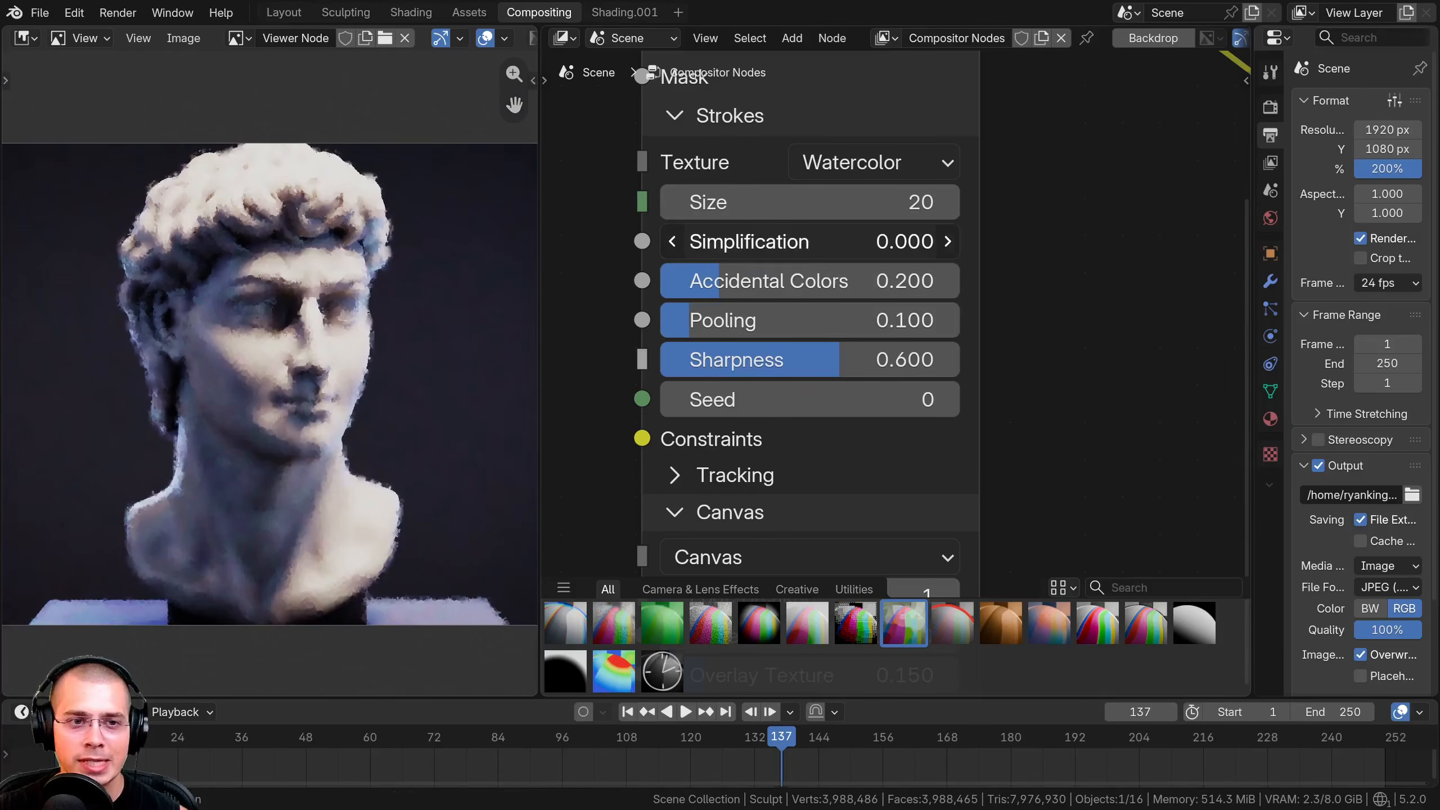
Try Simplification values of 0 and 42.1 on the Paint Filter strokes and examine the shading around the nose.
{"action": "left_click_drag", "start_coordinate": [732, 242], "coordinate": [693, 244]}
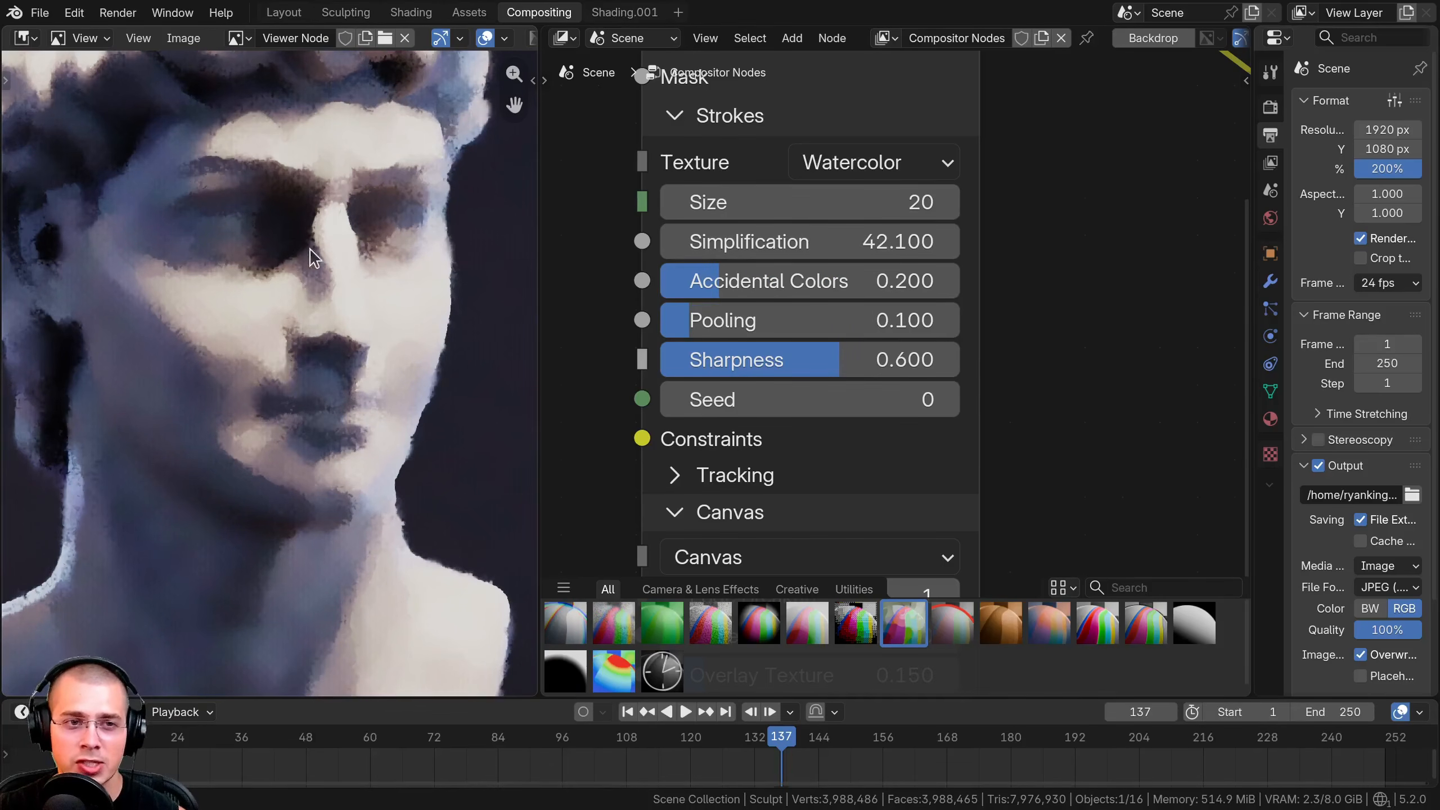
{"action": "scroll", "coordinate": [301, 295], "scroll_direction": "up", "scroll_amount": 3}
{"action": "scroll", "coordinate": [259, 265], "scroll_direction": "up", "scroll_amount": 4}
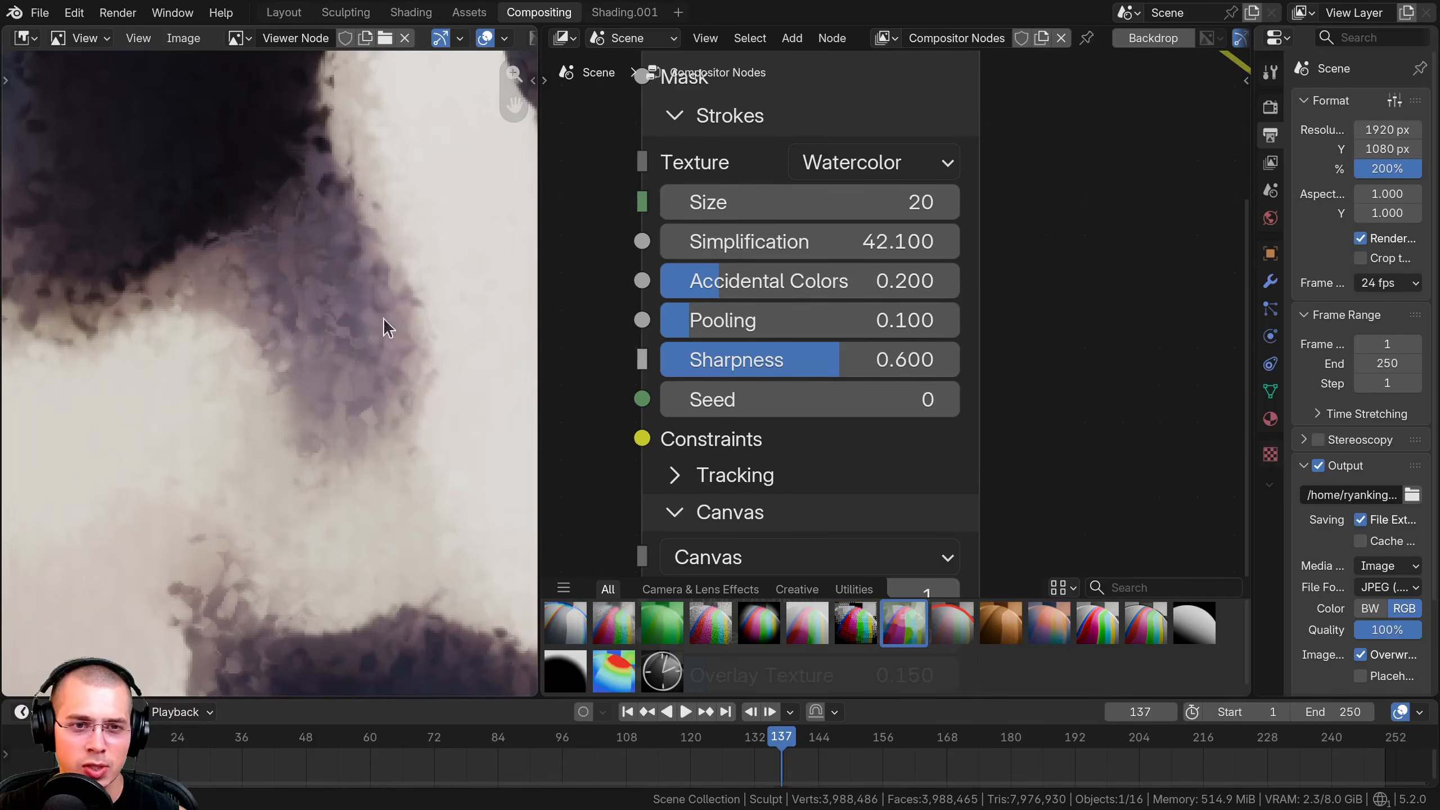
{"action": "scroll", "coordinate": [340, 323], "scroll_direction": "down", "scroll_amount": 7}
Compare a Simplification of 0 along the edge of the statue's hair and restore the value to 4.
{"action": "left_click_drag", "start_coordinate": [737, 242], "coordinate": [692, 243]}
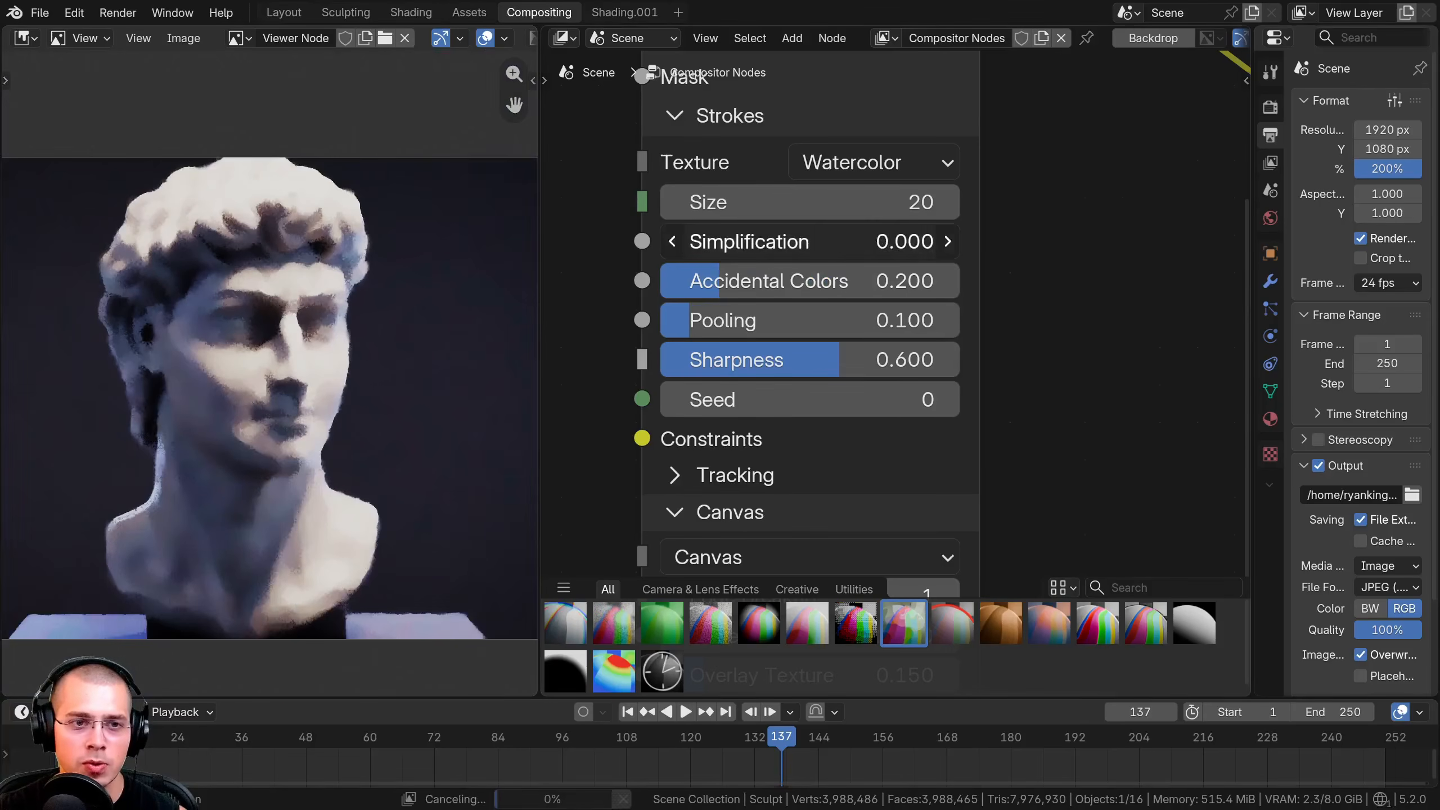
{"action": "scroll", "coordinate": [286, 391], "scroll_direction": "up", "scroll_amount": 5}
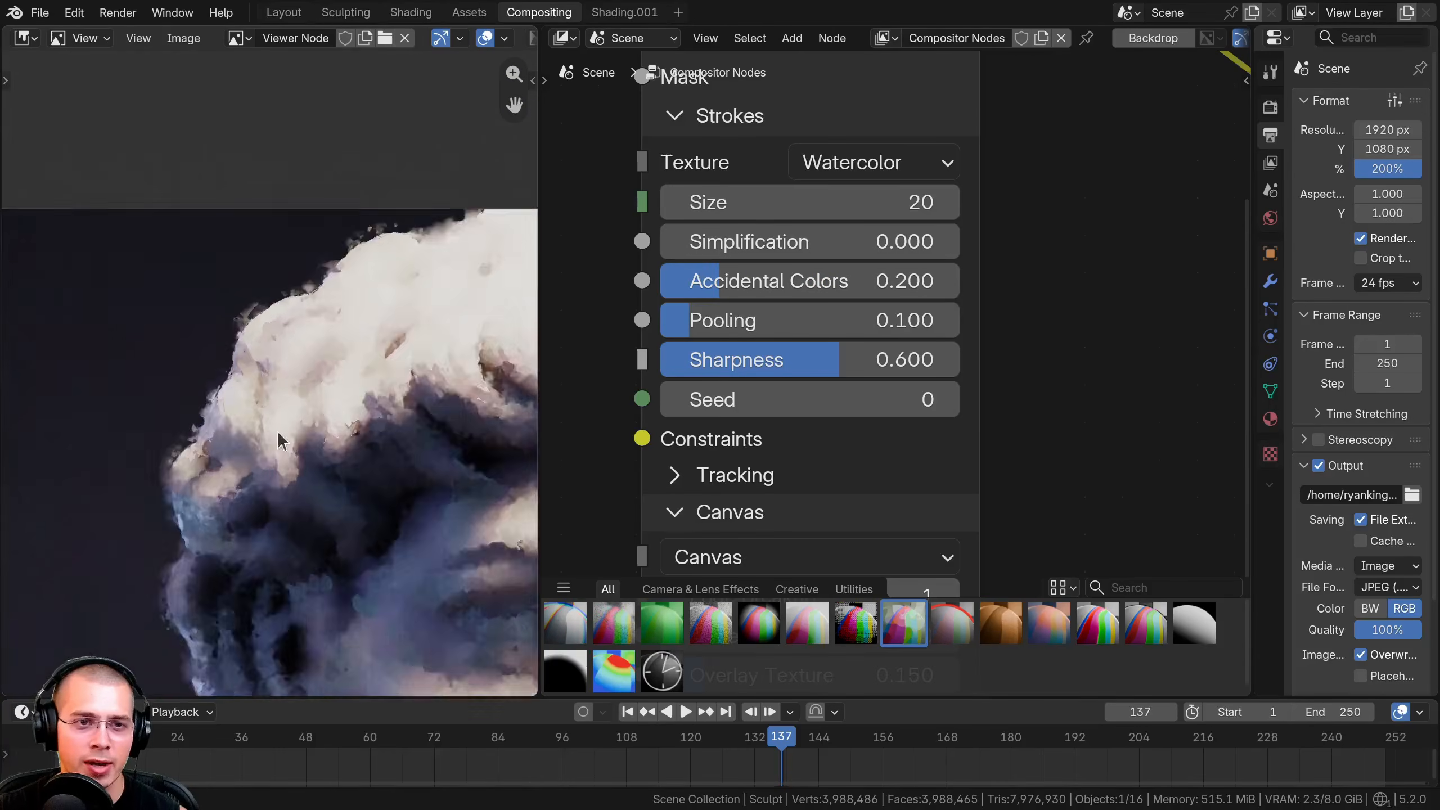
{"action": "scroll", "coordinate": [250, 346], "scroll_direction": "up", "scroll_amount": 3}
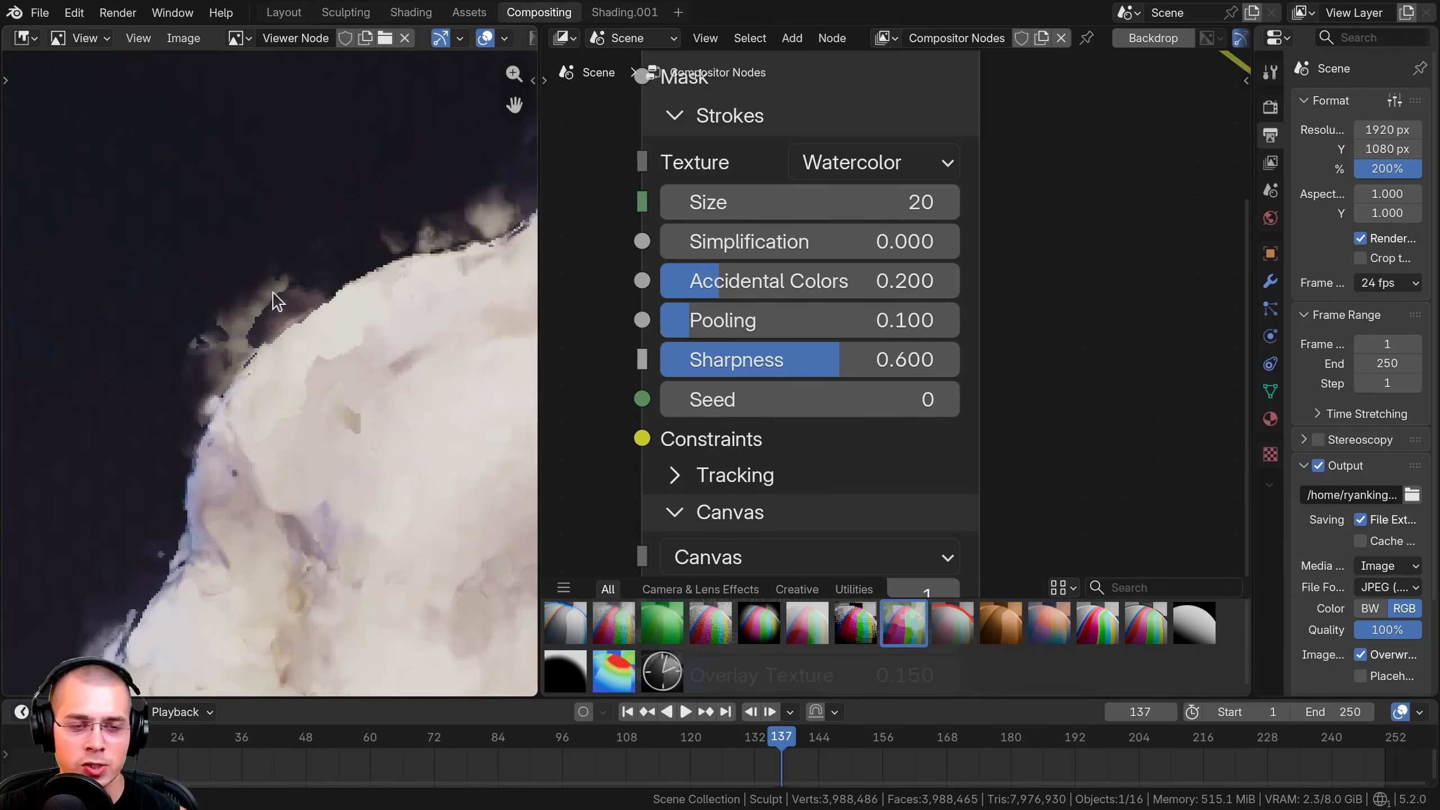
{"action": "scroll", "coordinate": [253, 329], "scroll_direction": "down", "scroll_amount": 5}
{"action": "middle_click_drag", "start_coordinate": [251, 326], "coordinate": [287, 194]}
{"action": "middle_click_drag", "start_coordinate": [187, 410], "coordinate": [196, 343]}
{"action": "scroll", "coordinate": [271, 510], "scroll_direction": "down", "scroll_amount": 7}
{"action": "middle_click_drag", "start_coordinate": [270, 495], "coordinate": [191, 449]}
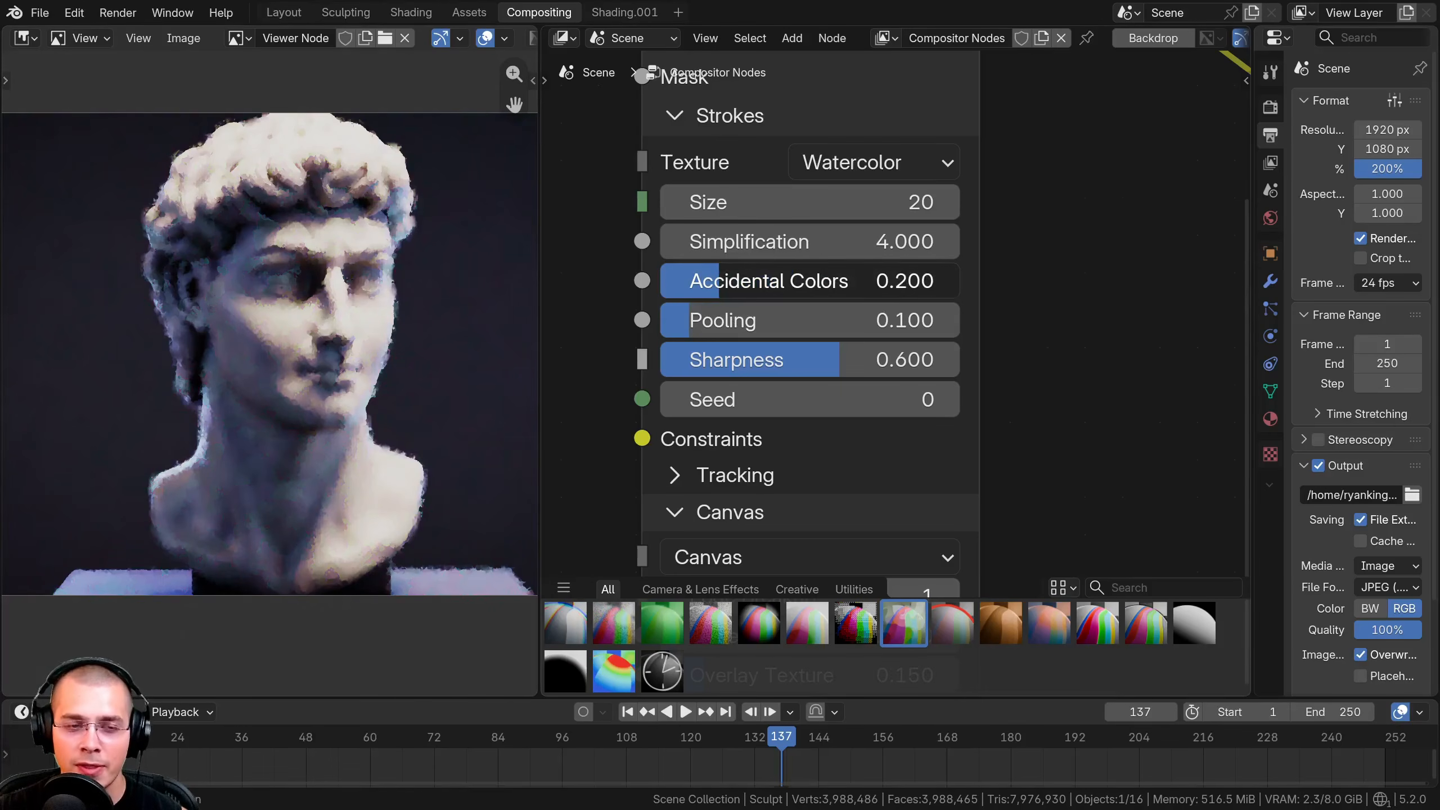
Raise Accidental Colors to 0.817, examine the stroke colours on the face, and lower the value to 0.
{"action": "left_click_drag", "start_coordinate": [718, 281], "coordinate": [905, 281]}
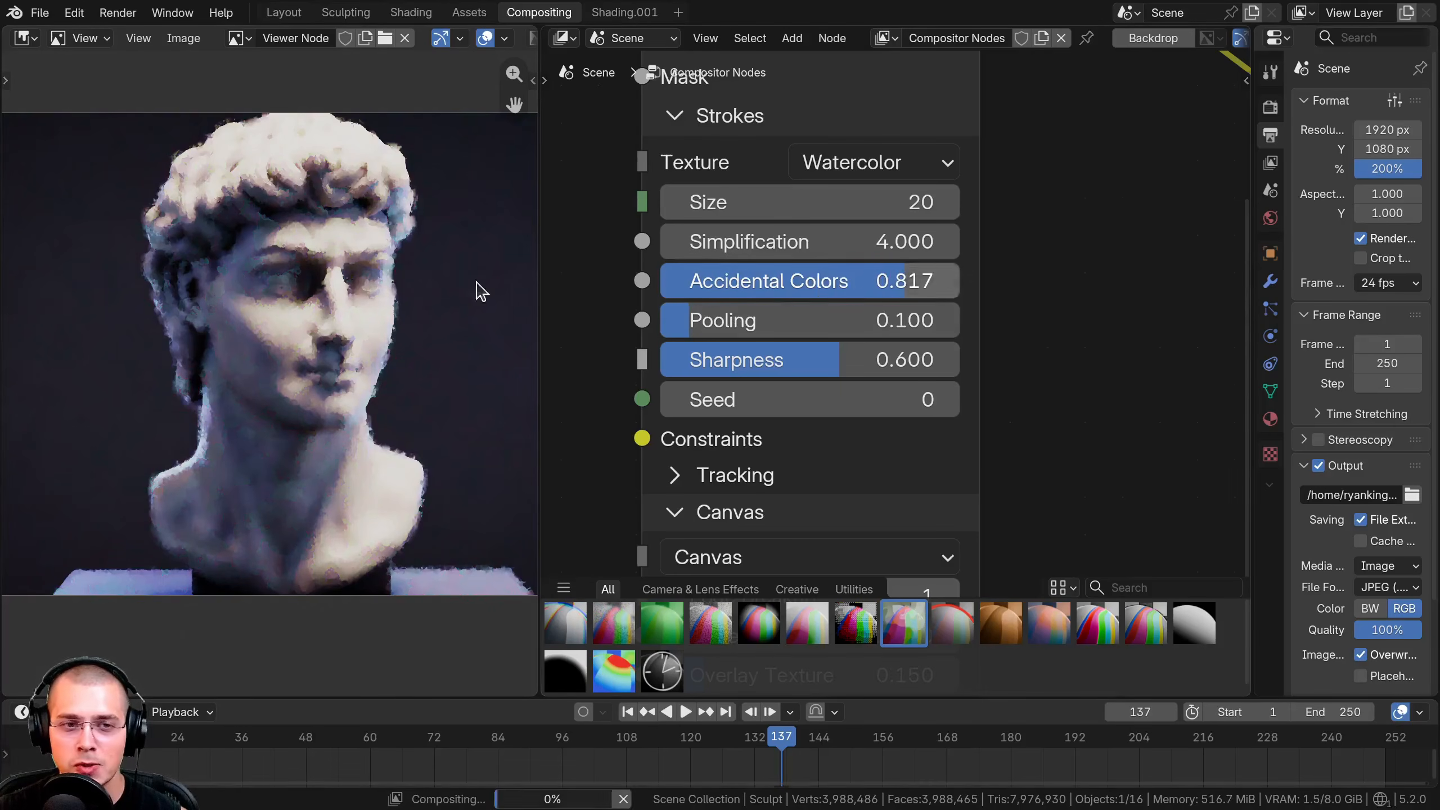
{"action": "scroll", "coordinate": [243, 363], "scroll_direction": "up", "scroll_amount": 6}
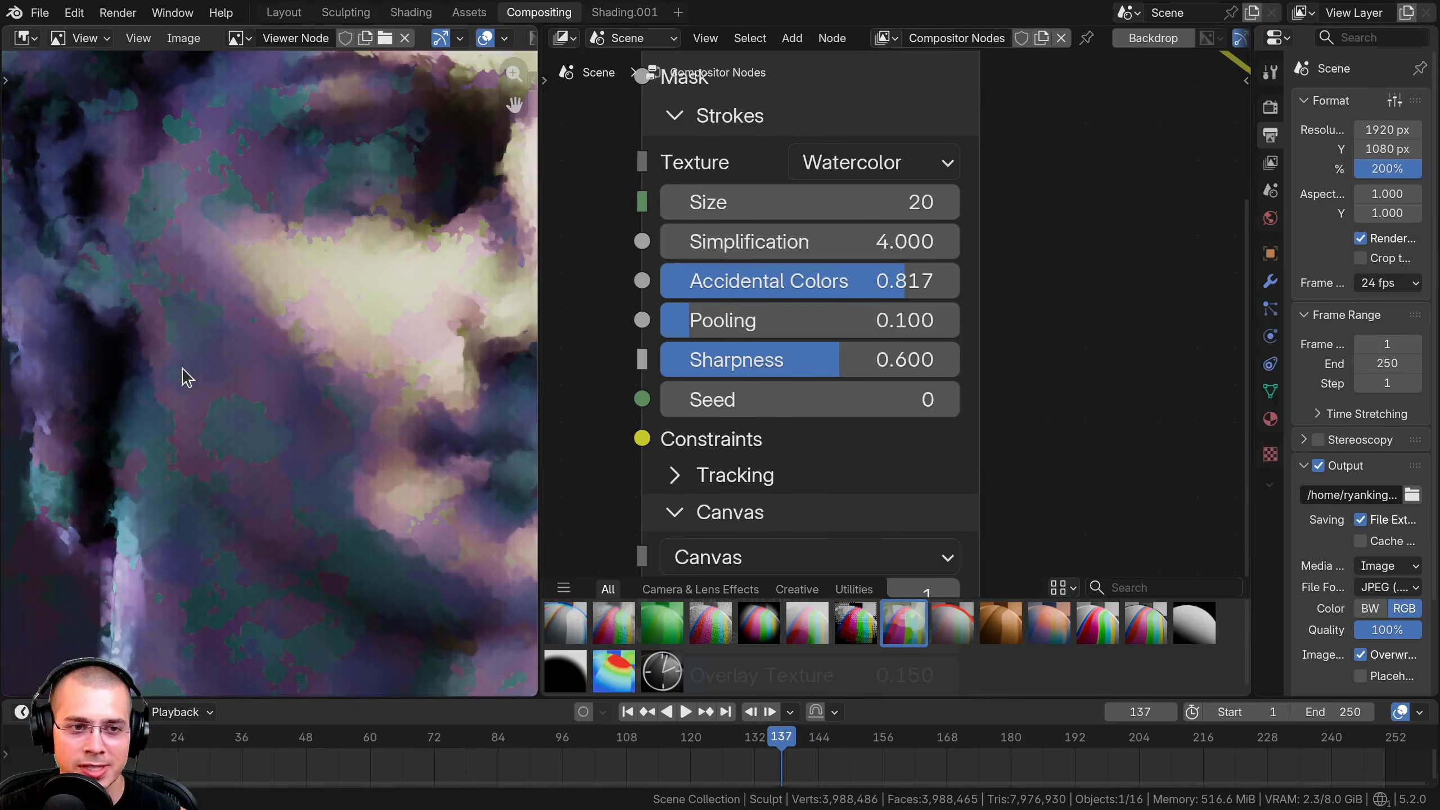
{"action": "scroll", "coordinate": [220, 390], "scroll_direction": "down", "scroll_amount": 6}
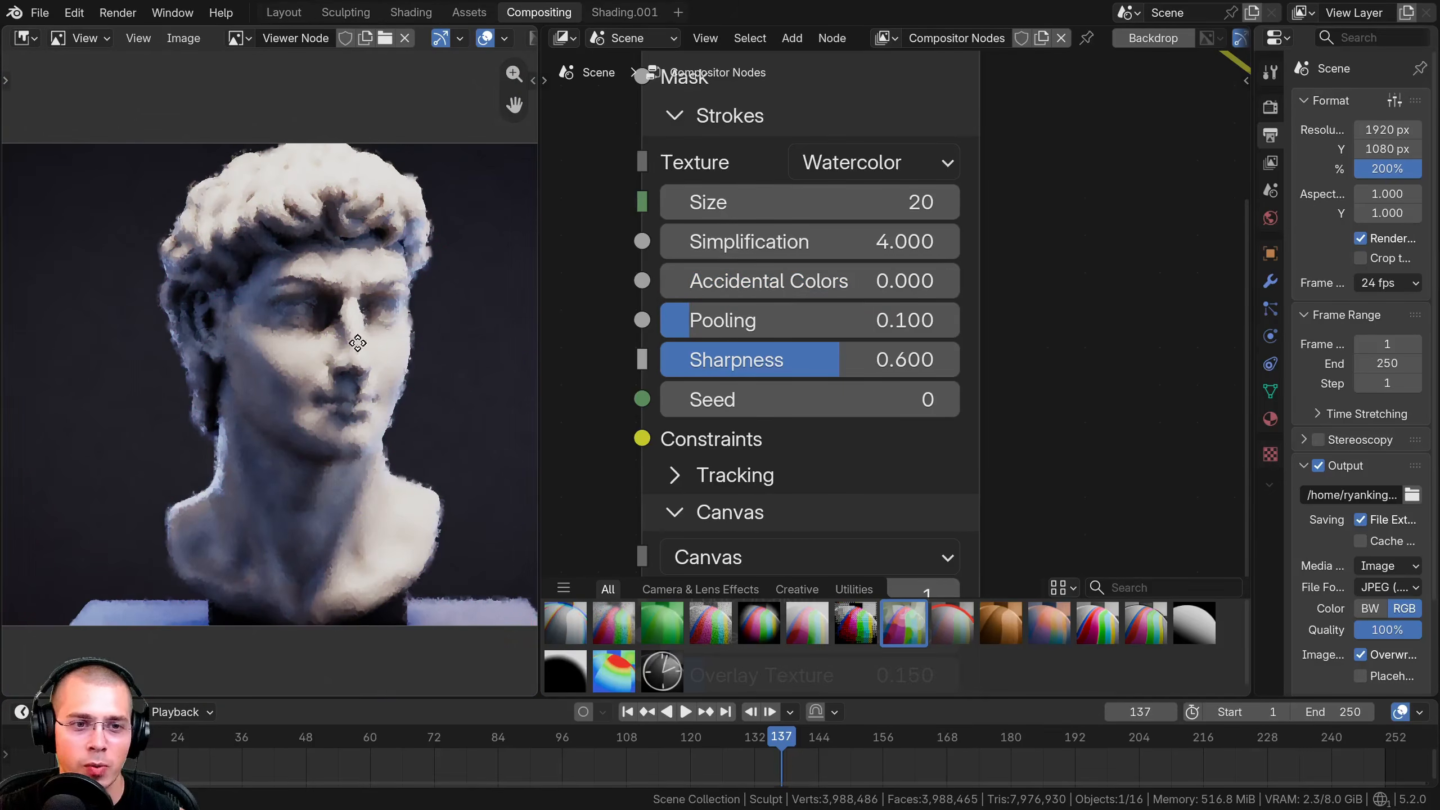
{"action": "scroll", "coordinate": [341, 386], "scroll_direction": "up", "scroll_amount": 2}
{"action": "middle_click_drag", "start_coordinate": [357, 343], "coordinate": [354, 289]}
{"action": "scroll", "coordinate": [345, 322], "scroll_direction": "down", "scroll_amount": 1}
Try a Pooling of 0.876 on the strokes, examine the face, and reduce the value to 0.183.
{"action": "left_click_drag", "start_coordinate": [746, 324], "coordinate": [978, 323]}
{"action": "scroll", "coordinate": [321, 417], "scroll_direction": "down", "scroll_amount": 3}
{"action": "scroll", "coordinate": [286, 403], "scroll_direction": "up", "scroll_amount": 5}
{"action": "middle_click_drag", "start_coordinate": [321, 417], "coordinate": [285, 390]}
{"action": "scroll", "coordinate": [249, 420], "scroll_direction": "down", "scroll_amount": 4}
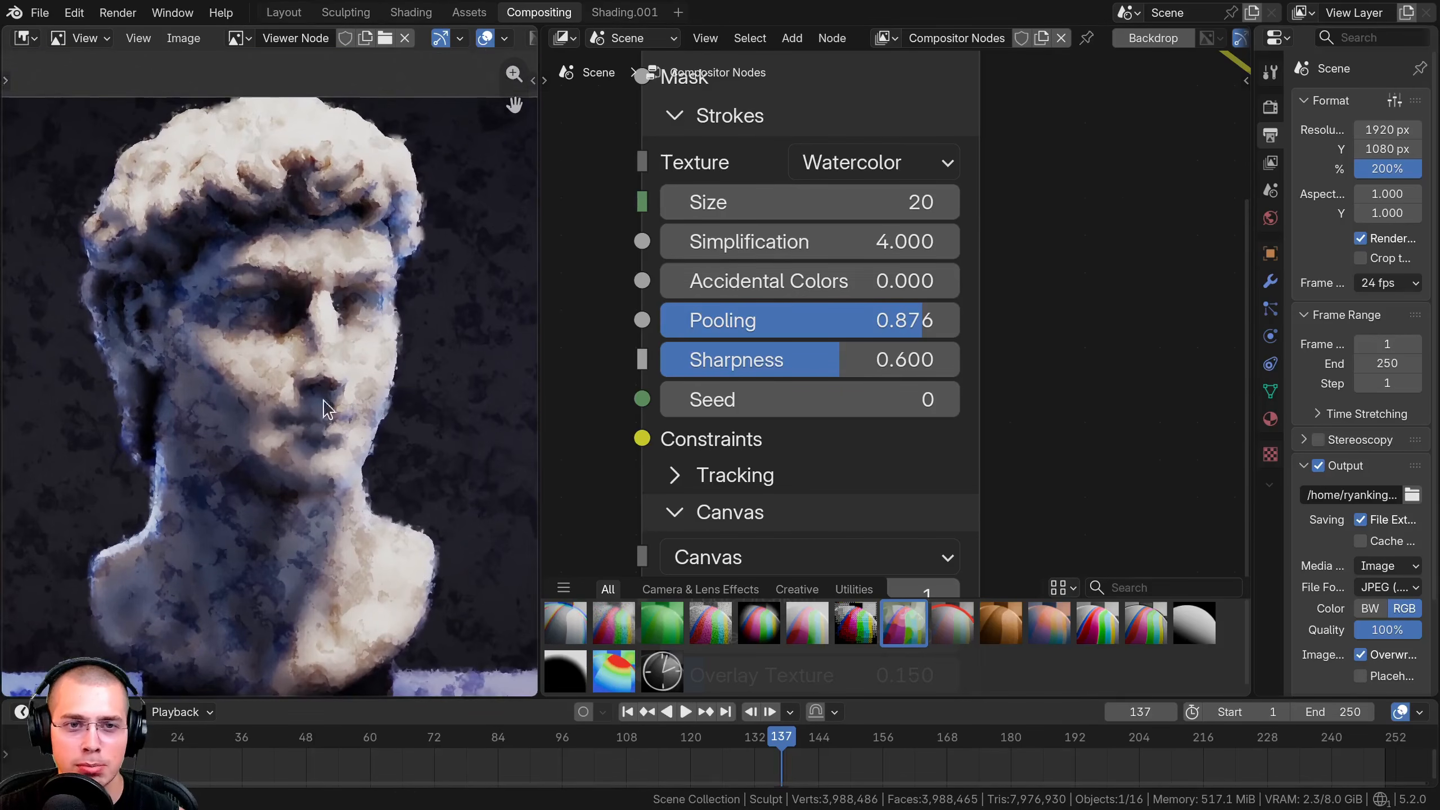
{"action": "middle_click_drag", "start_coordinate": [335, 293], "coordinate": [366, 284]}
{"action": "scroll", "coordinate": [188, 273], "scroll_direction": "down", "scroll_amount": 1}
{"action": "middle_click_drag", "start_coordinate": [227, 279], "coordinate": [269, 275]}
{"action": "scroll", "coordinate": [485, 263], "scroll_direction": "up", "scroll_amount": 1}
{"action": "left_click_drag", "start_coordinate": [846, 323], "coordinate": [613, 323]}
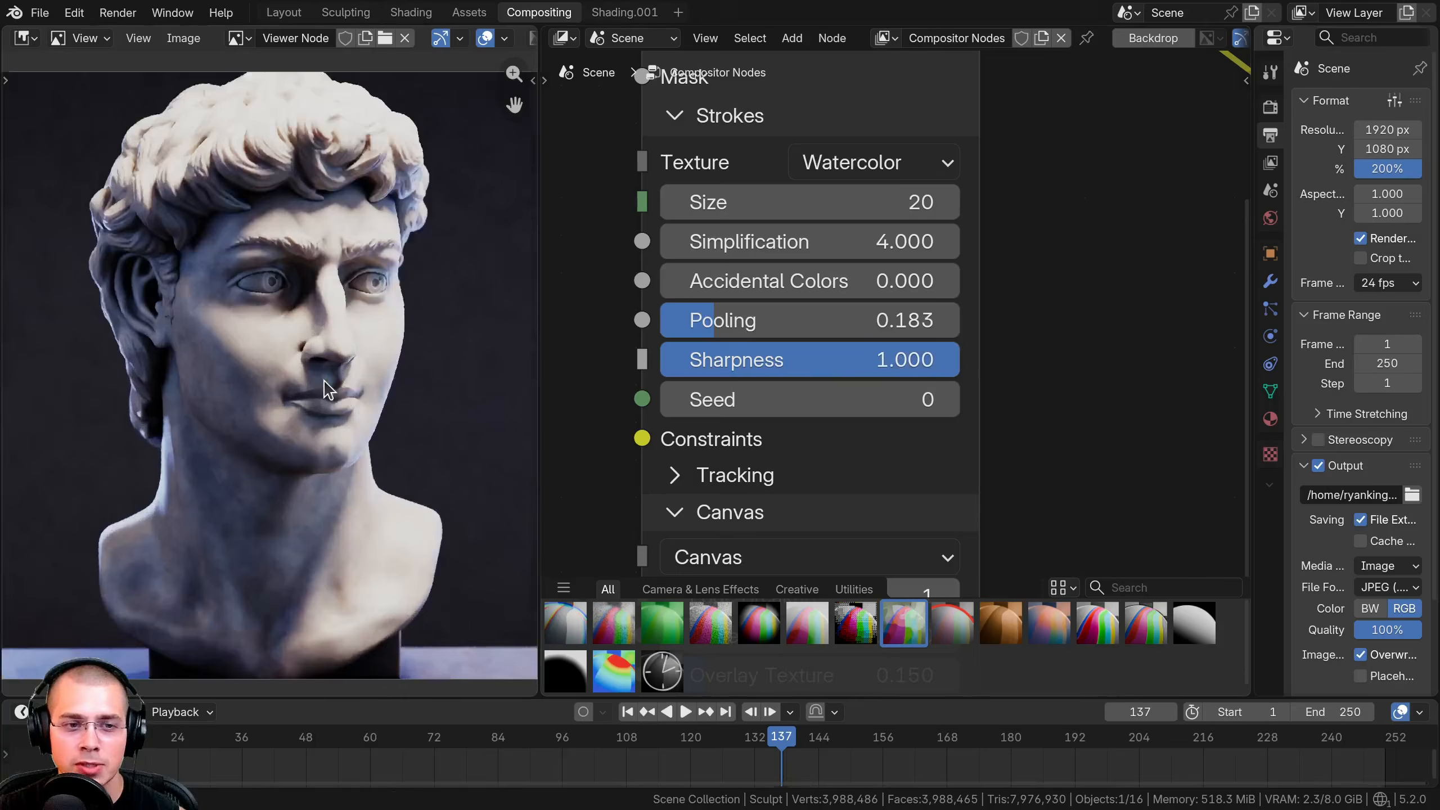
Compare Sharpness values of 1, 0 and 0.369 on the statue's face and restore the value to 0.6.
{"action": "scroll", "coordinate": [324, 368], "scroll_direction": "up", "scroll_amount": 1}
{"action": "scroll", "coordinate": [288, 221], "scroll_direction": "up", "scroll_amount": 2}
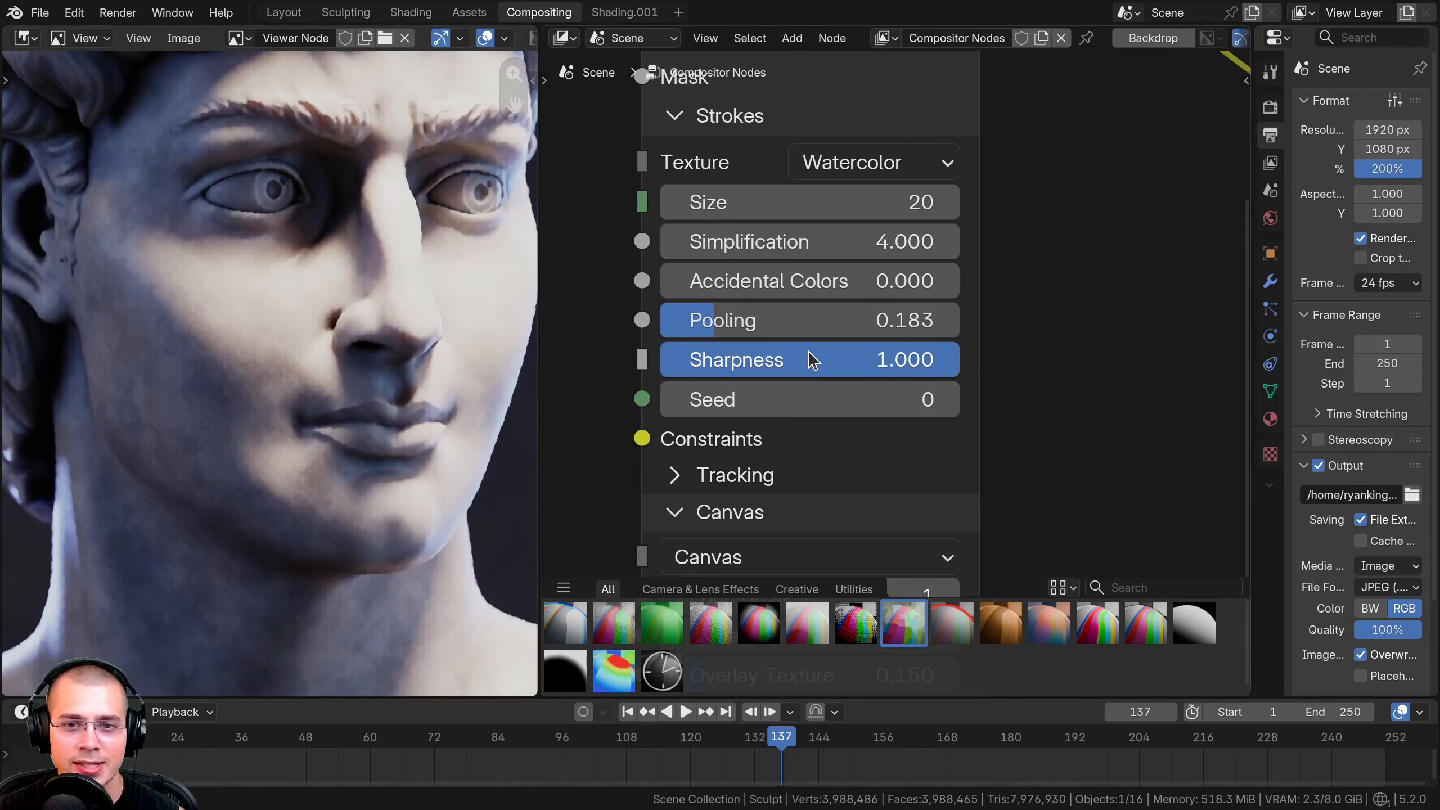
{"action": "left_click_drag", "start_coordinate": [813, 359], "coordinate": [543, 340]}
{"action": "scroll", "coordinate": [279, 283], "scroll_direction": "down", "scroll_amount": 1}
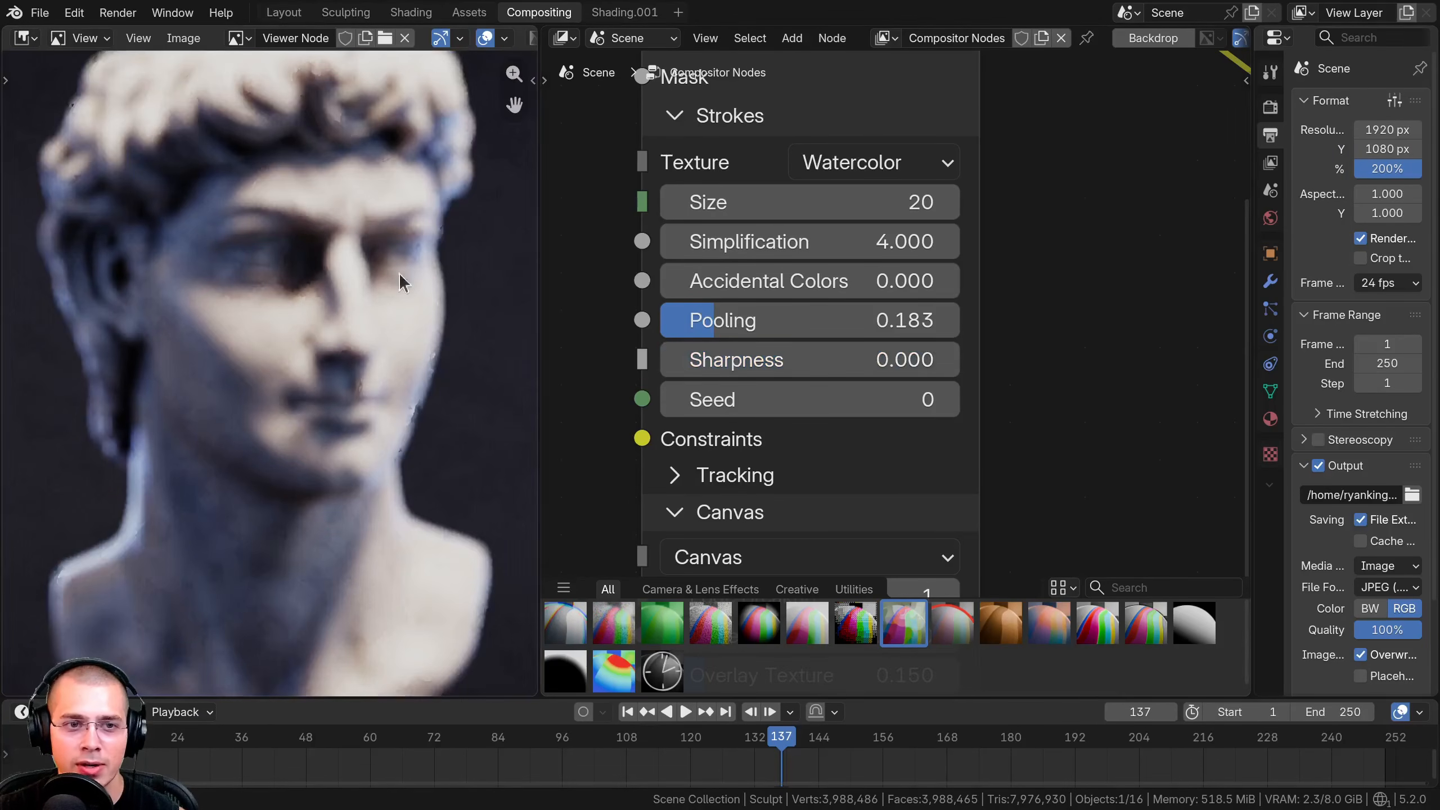
{"action": "left_click_drag", "start_coordinate": [727, 363], "coordinate": [959, 360]}
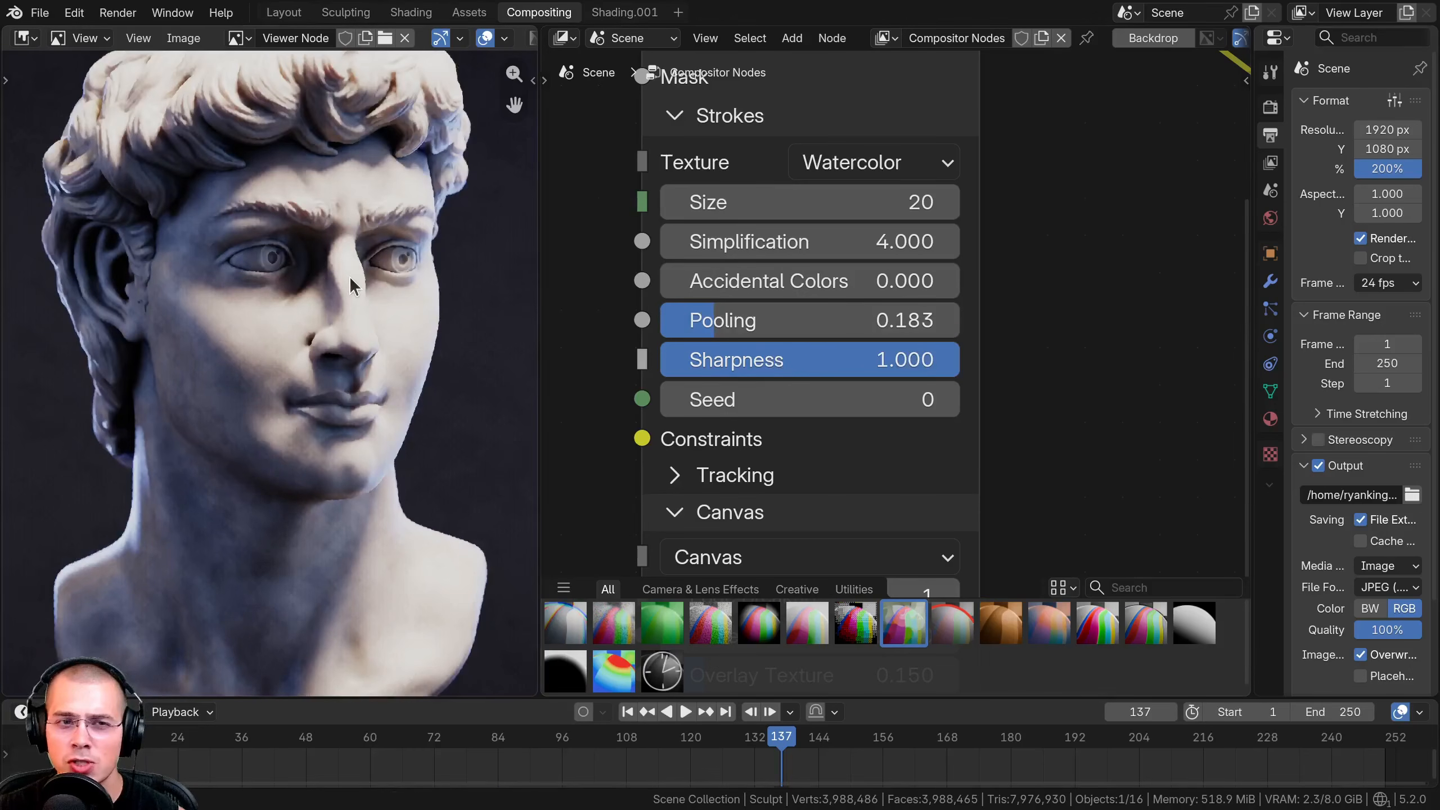
{"action": "scroll", "coordinate": [348, 306], "scroll_direction": "up", "scroll_amount": 1}
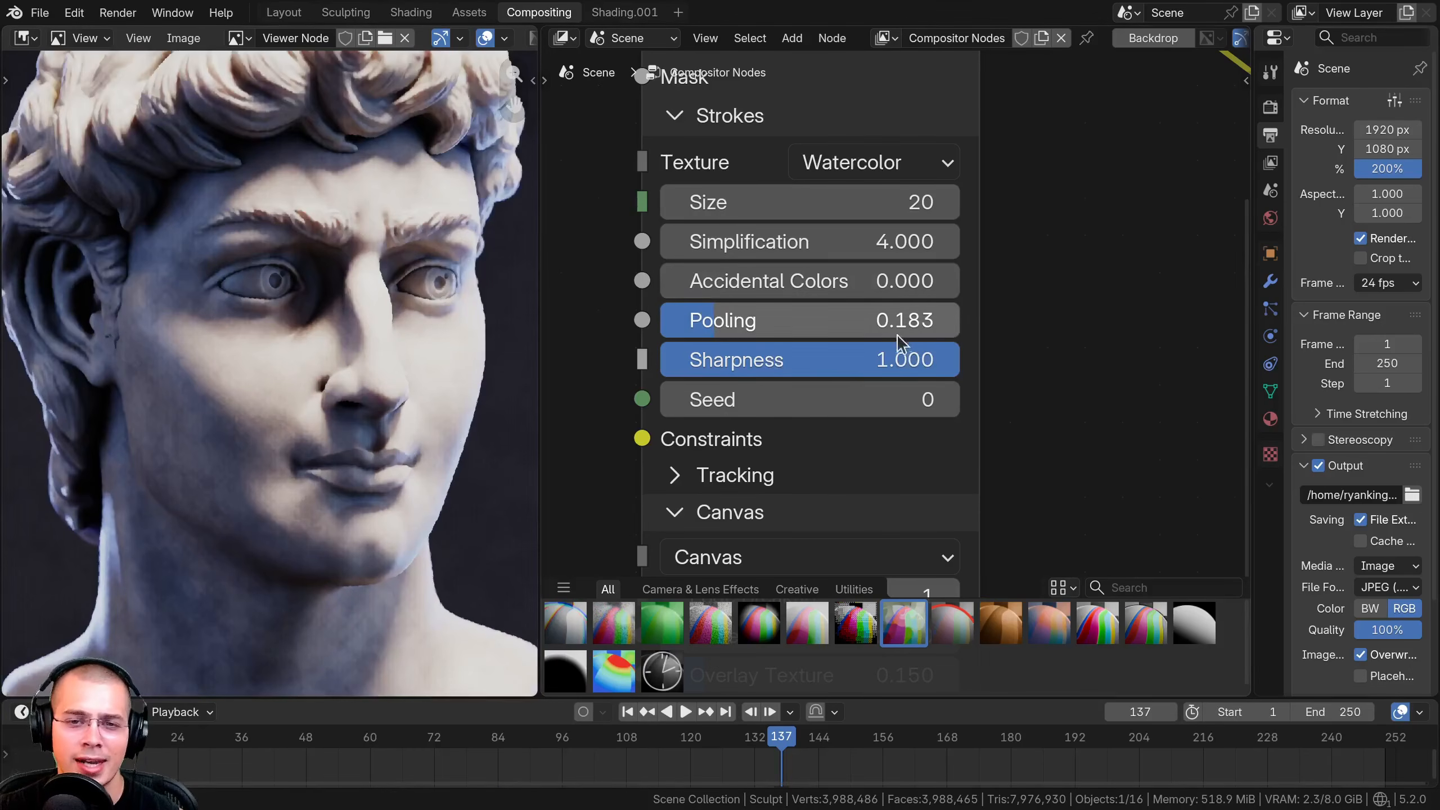
{"action": "left_click_drag", "start_coordinate": [874, 360], "coordinate": [663, 360]}
{"action": "left_click_drag", "start_coordinate": [662, 359], "coordinate": [772, 359]}
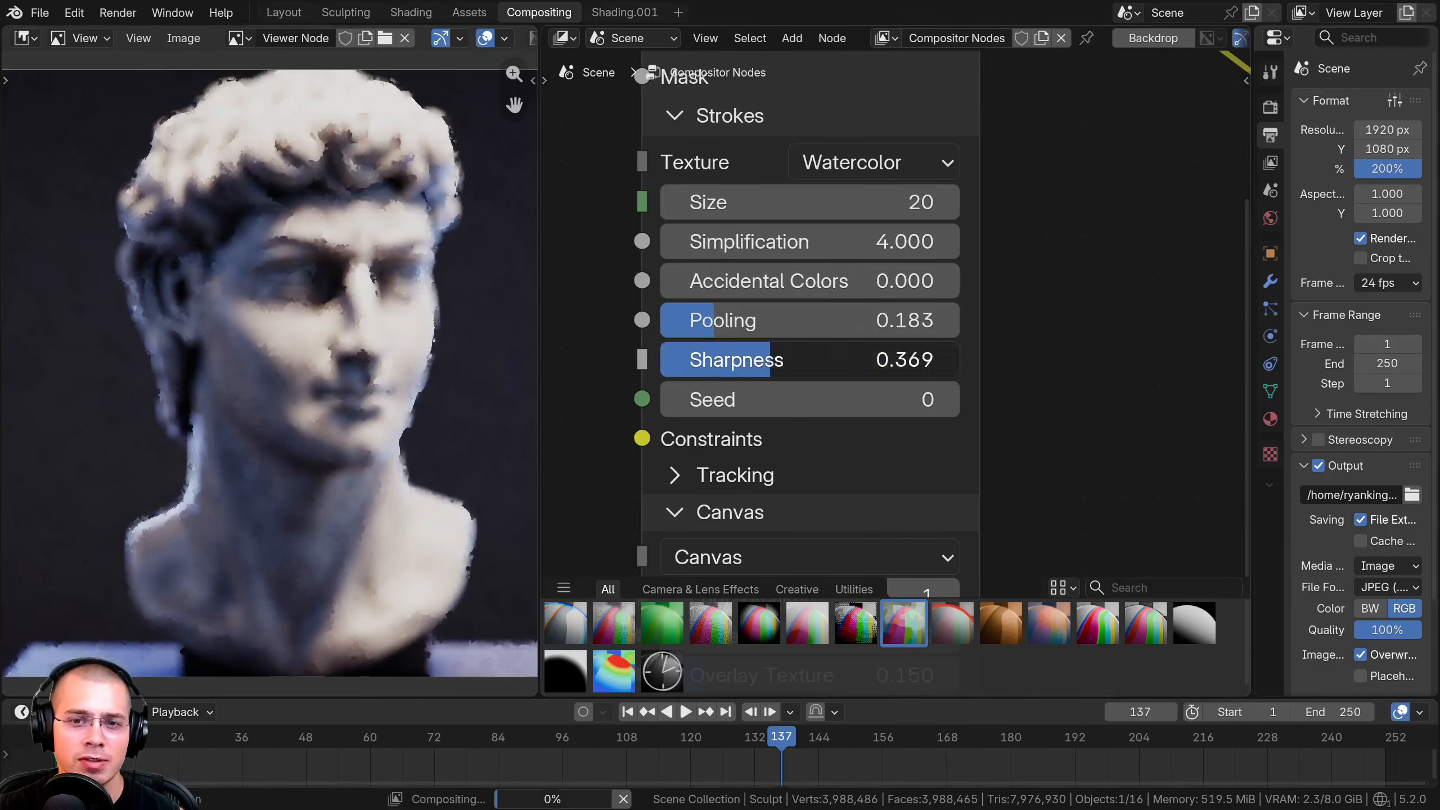
{"action": "key", "text": "BackSpace"}
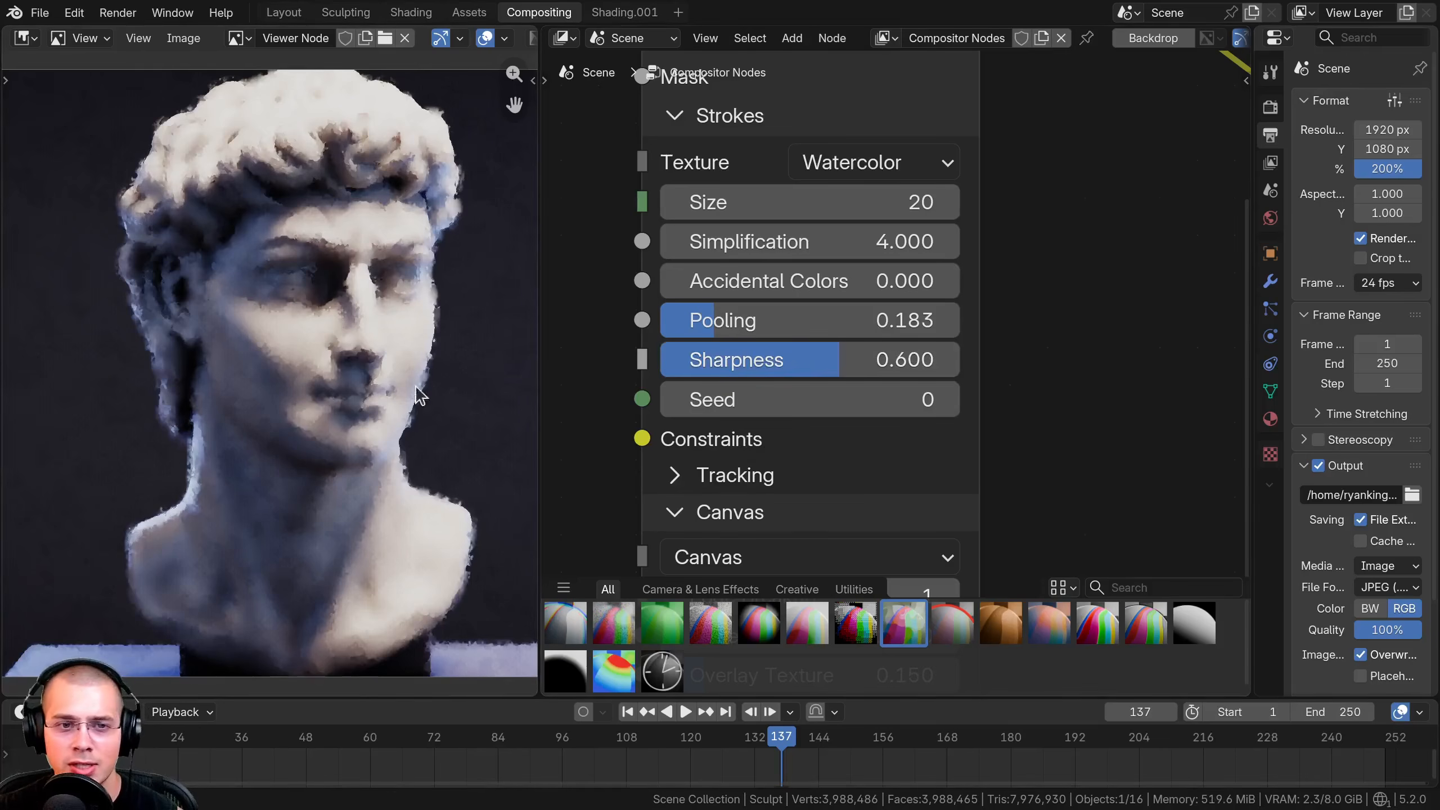
Step the Paint Filter's stroke Seed up to 7 to compare different random stroke patterns.
{"action": "scroll", "coordinate": [747, 460], "scroll_direction": "down", "scroll_amount": 1}
{"action": "left_click", "coordinate": [947, 375]}
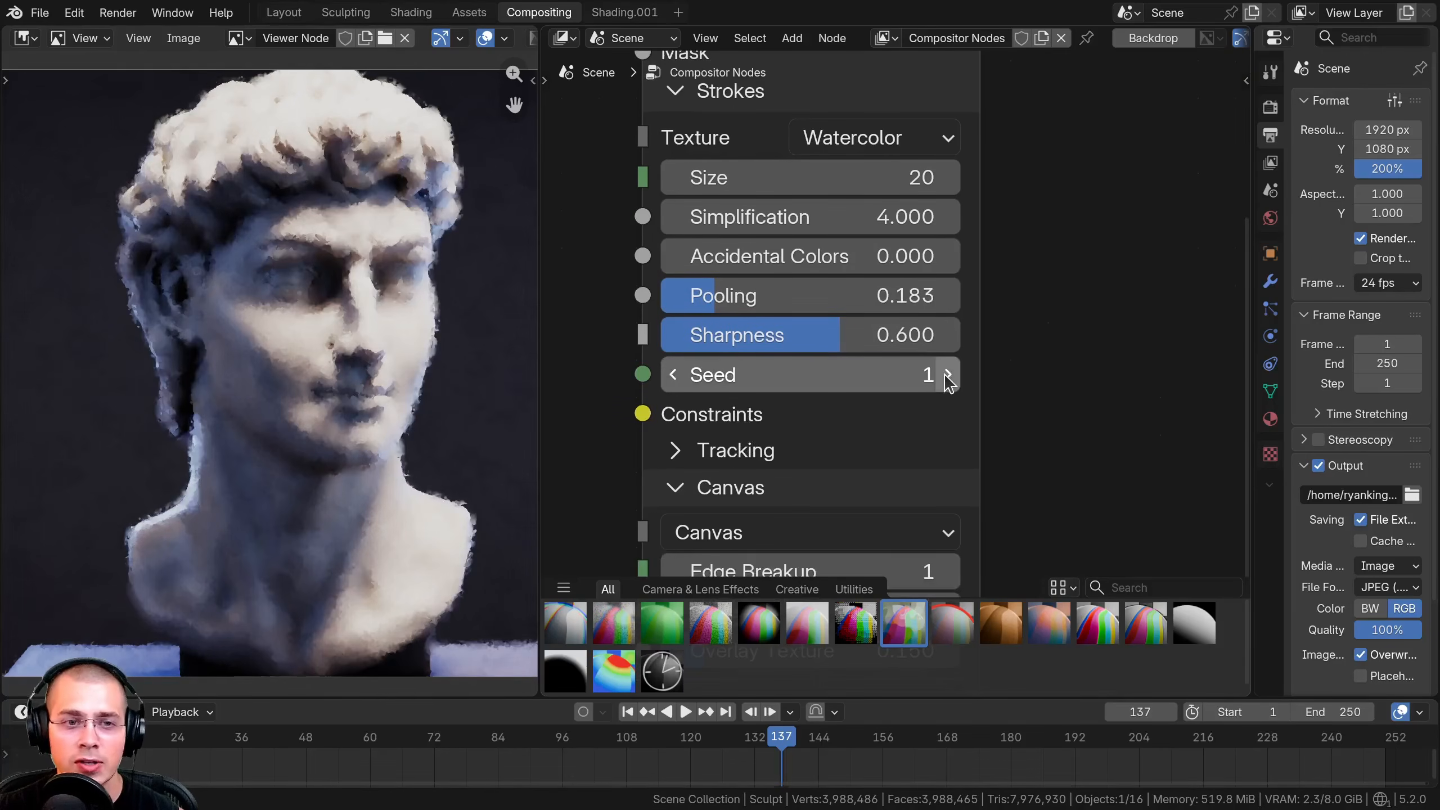
{"action": "left_click", "coordinate": [947, 375]}
{"action": "left_click", "coordinate": [947, 375]}
{"action": "left_click", "coordinate": [947, 375]}
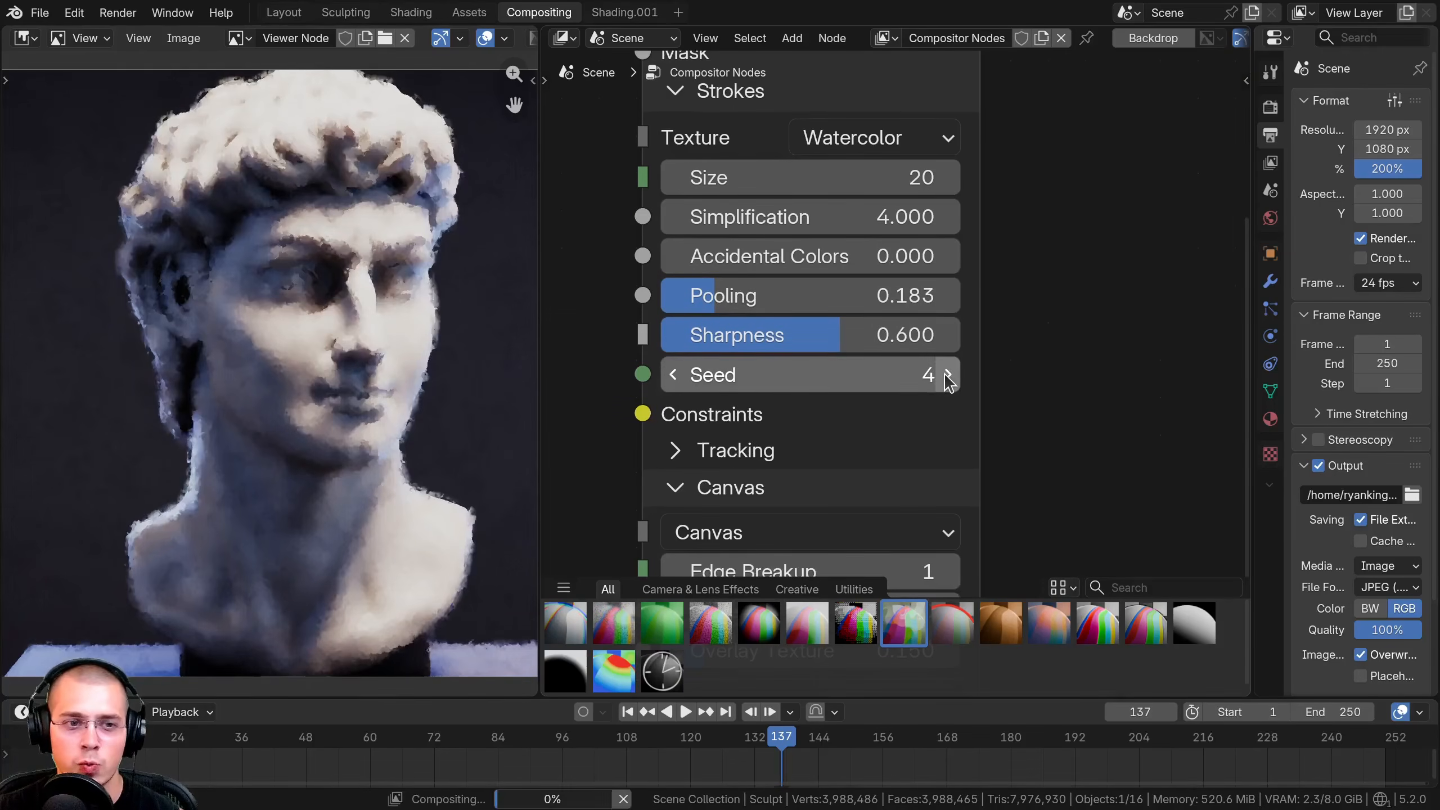
{"action": "left_click", "coordinate": [947, 374]}
{"action": "left_click", "coordinate": [947, 375]}
{"action": "left_click", "coordinate": [947, 375]}
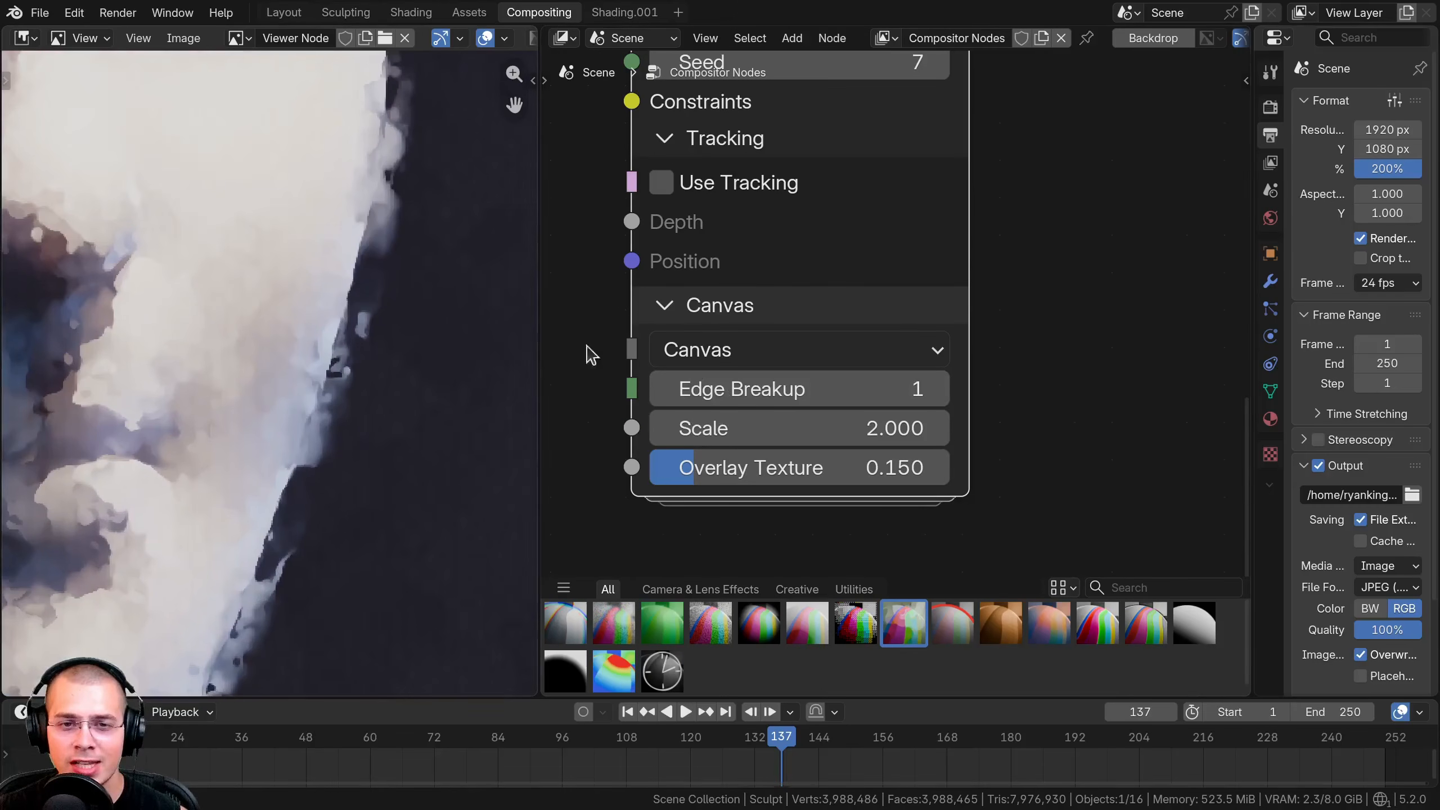
Raise the Canvas Edge Breakup to 7 and examine the edge of the face.
{"action": "left_click", "coordinate": [938, 390]}
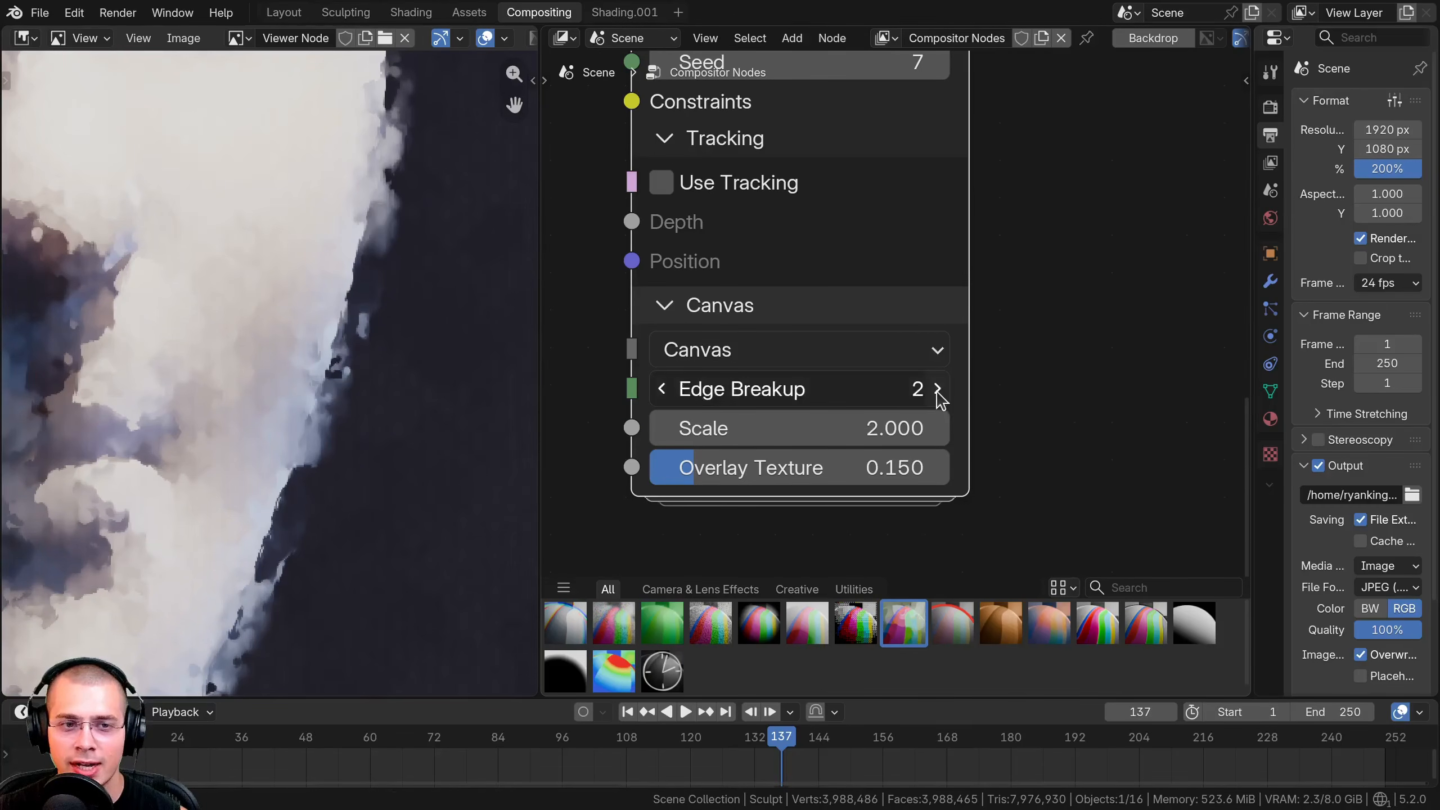
{"action": "left_click", "coordinate": [939, 389]}
{"action": "left_click", "coordinate": [939, 389]}
{"action": "left_click", "coordinate": [939, 390]}
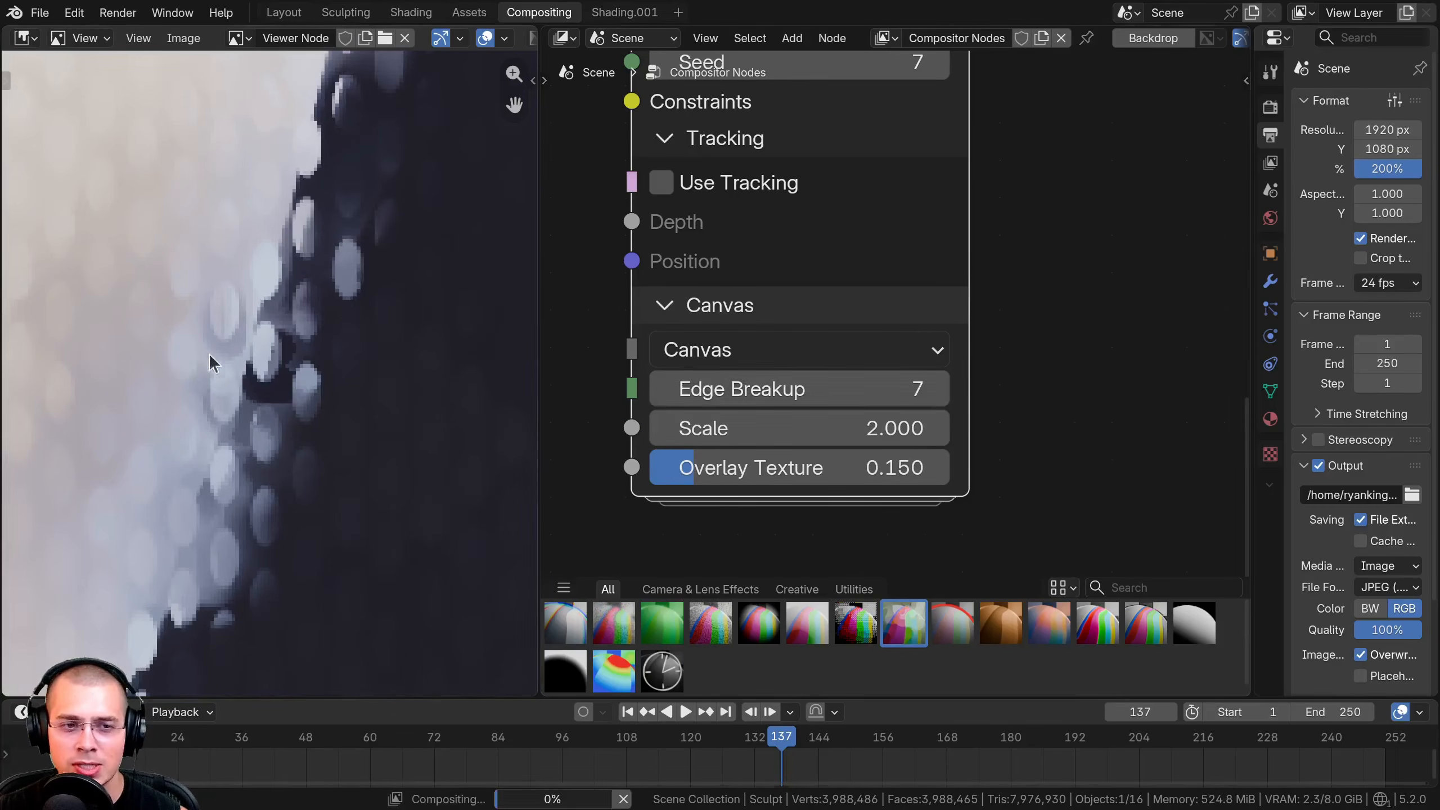
Reduce the canvas texture Scale to 0.6 and examine the fine weave on the statue's face.
{"action": "left_click", "coordinate": [668, 437]}
{"action": "left_click", "coordinate": [667, 436]}
{"action": "left_click", "coordinate": [667, 437]}
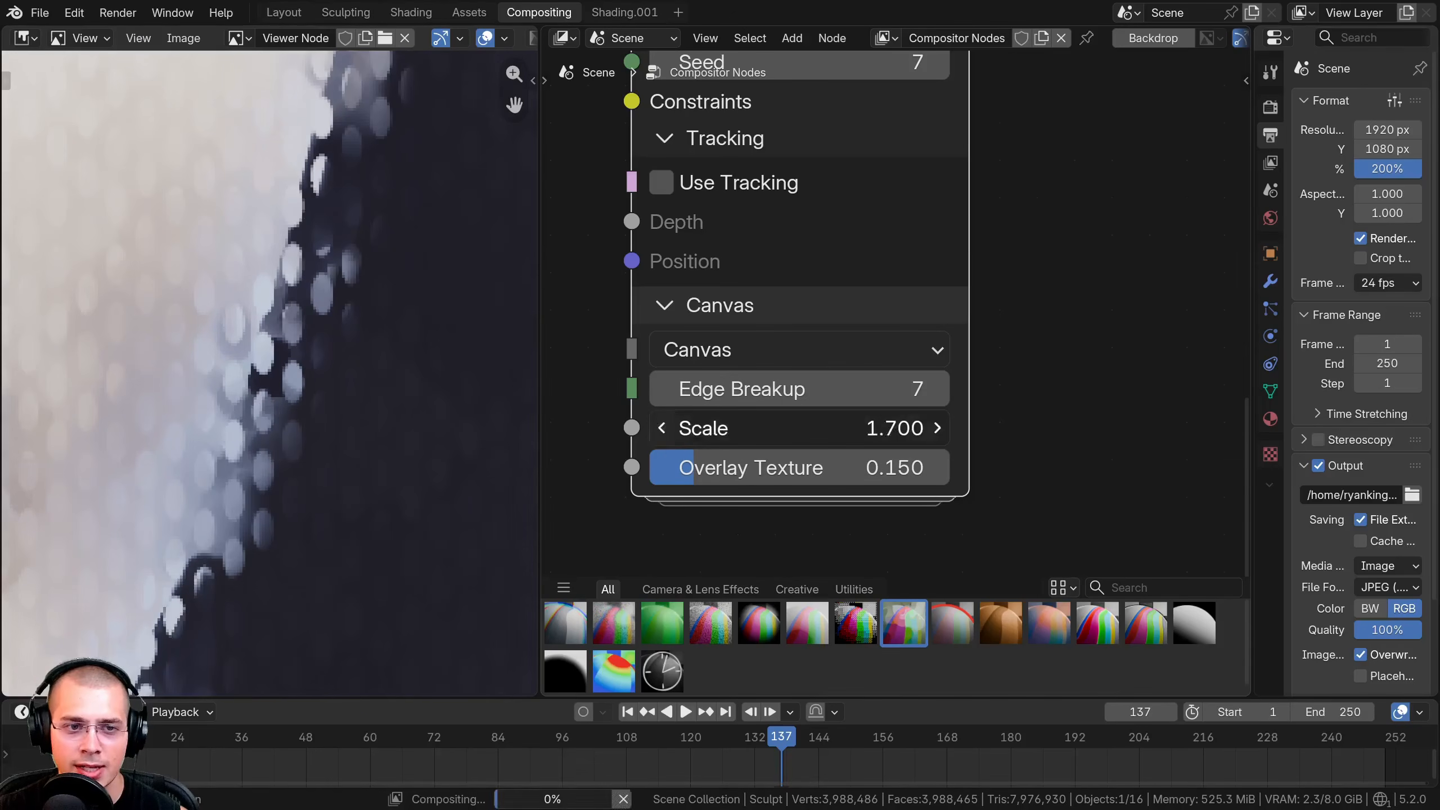
{"action": "left_click", "coordinate": [667, 437]}
{"action": "left_click", "coordinate": [668, 437]}
{"action": "left_click", "coordinate": [667, 436]}
{"action": "left_click", "coordinate": [665, 436]}
{"action": "left_click", "coordinate": [665, 435]}
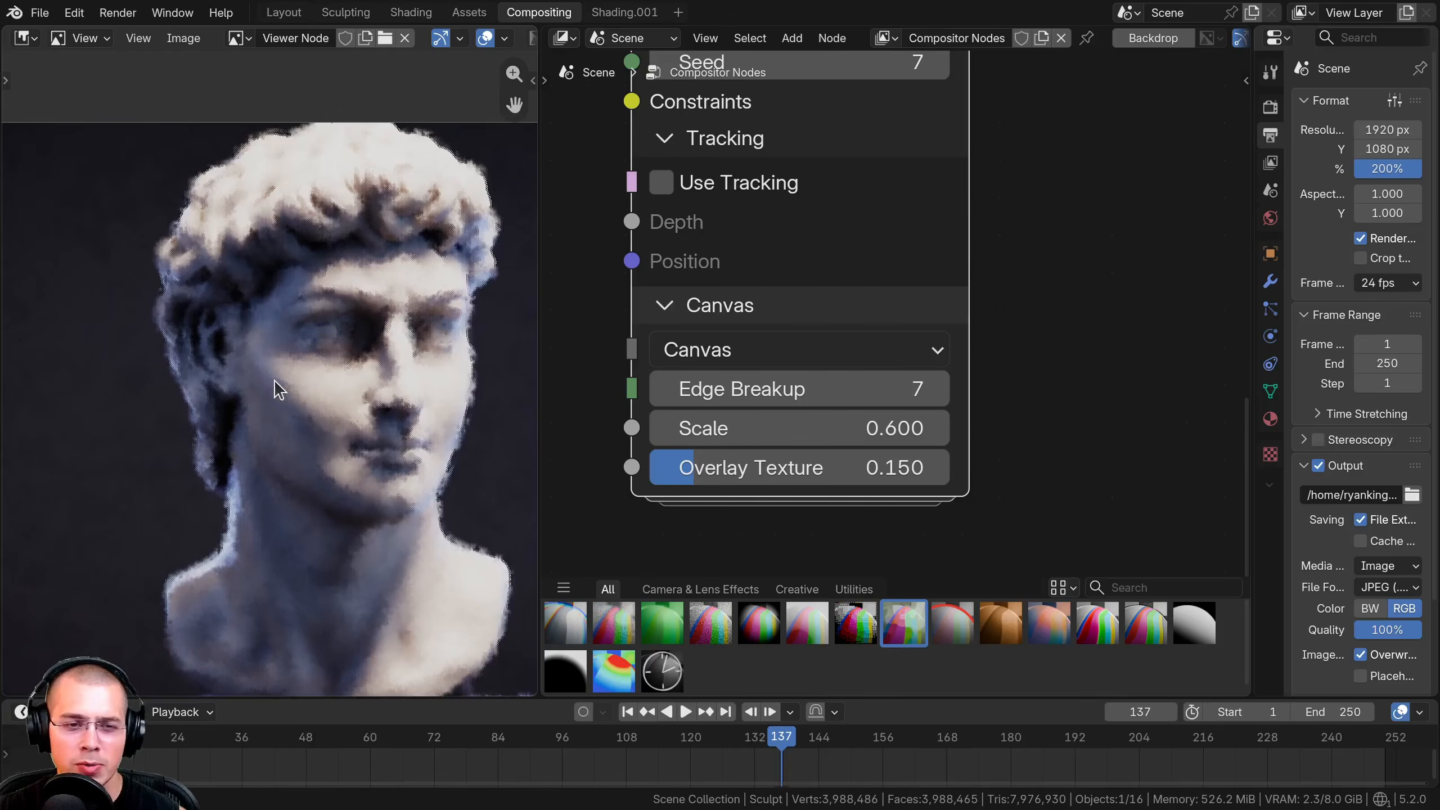
{"action": "scroll", "coordinate": [284, 379], "scroll_direction": "up", "scroll_amount": 5}
{"action": "scroll", "coordinate": [288, 379], "scroll_direction": "up", "scroll_amount": 6}
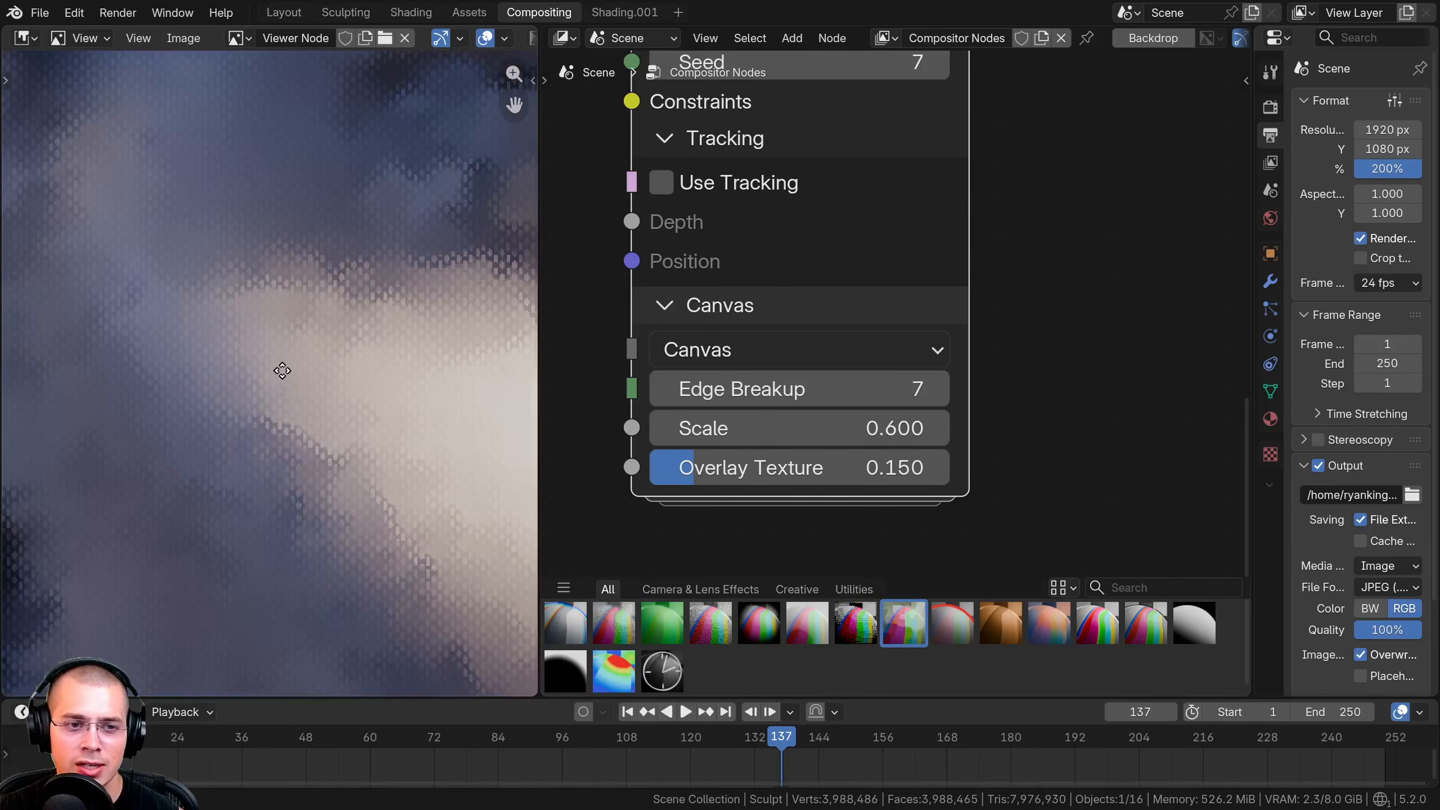
{"action": "scroll", "coordinate": [272, 357], "scroll_direction": "down", "scroll_amount": 7}
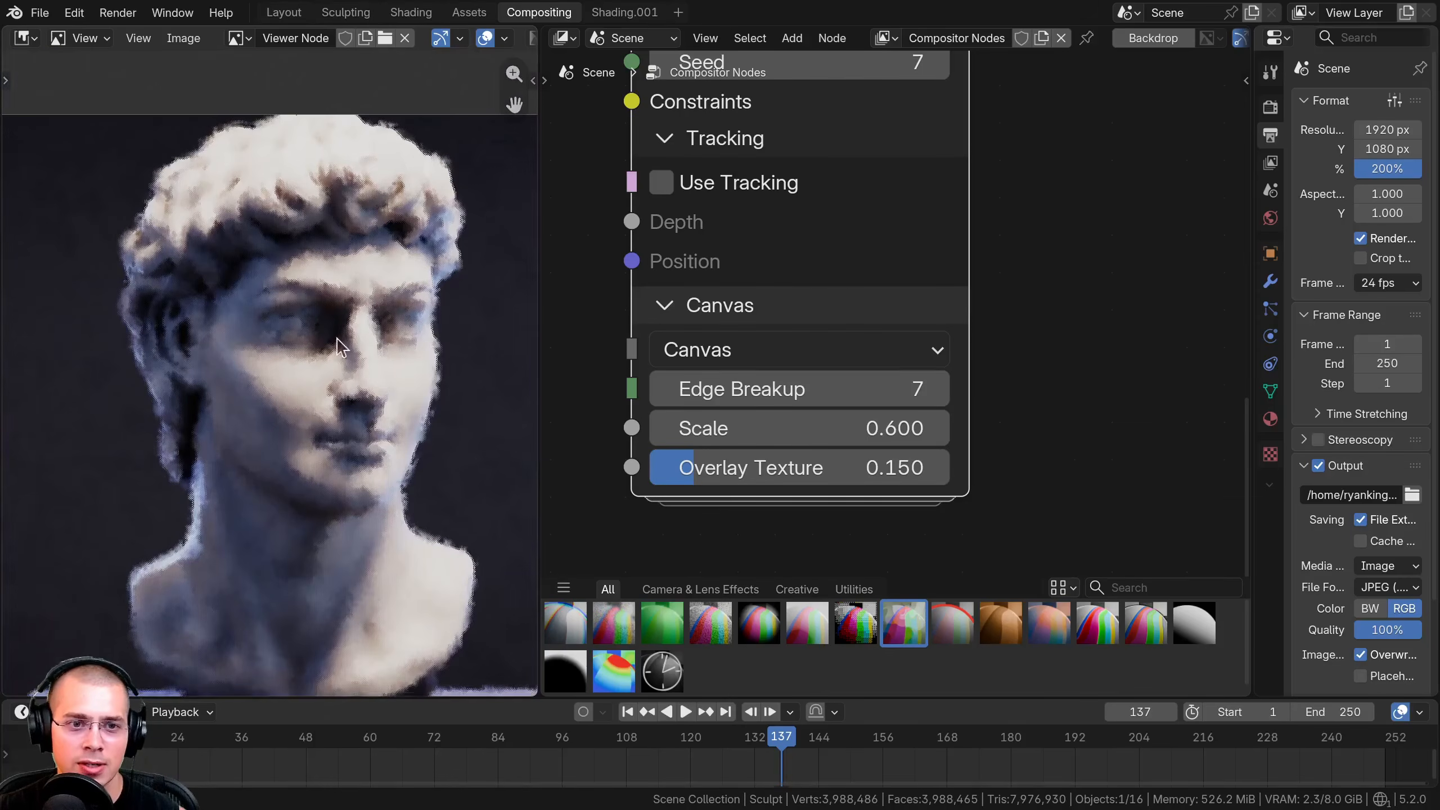
Try the Paper Rough canvas texture and examine the rough strokes on the face.
{"action": "left_click", "coordinate": [794, 350]}
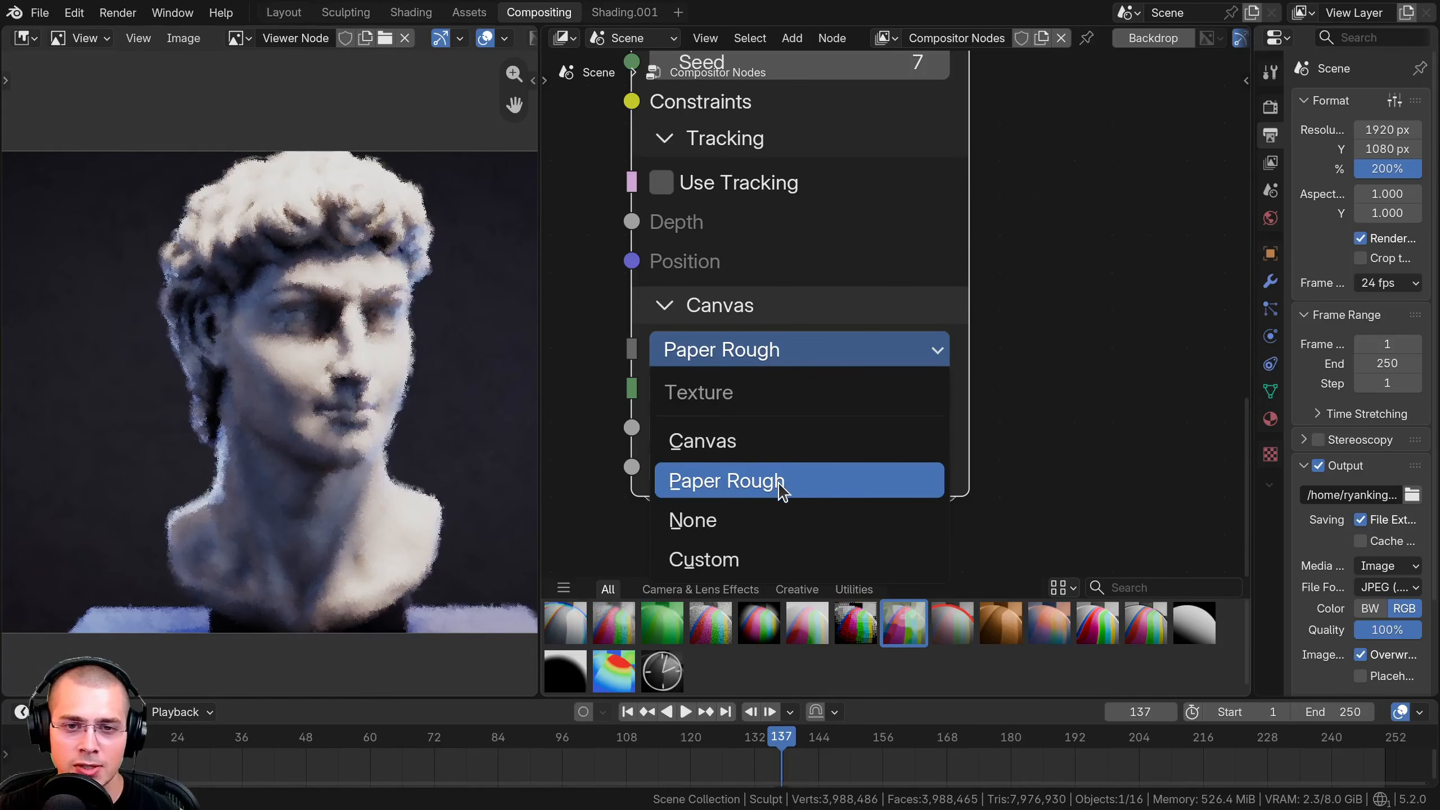
{"action": "left_click", "coordinate": [781, 477]}
{"action": "scroll", "coordinate": [281, 368], "scroll_direction": "up", "scroll_amount": 6}
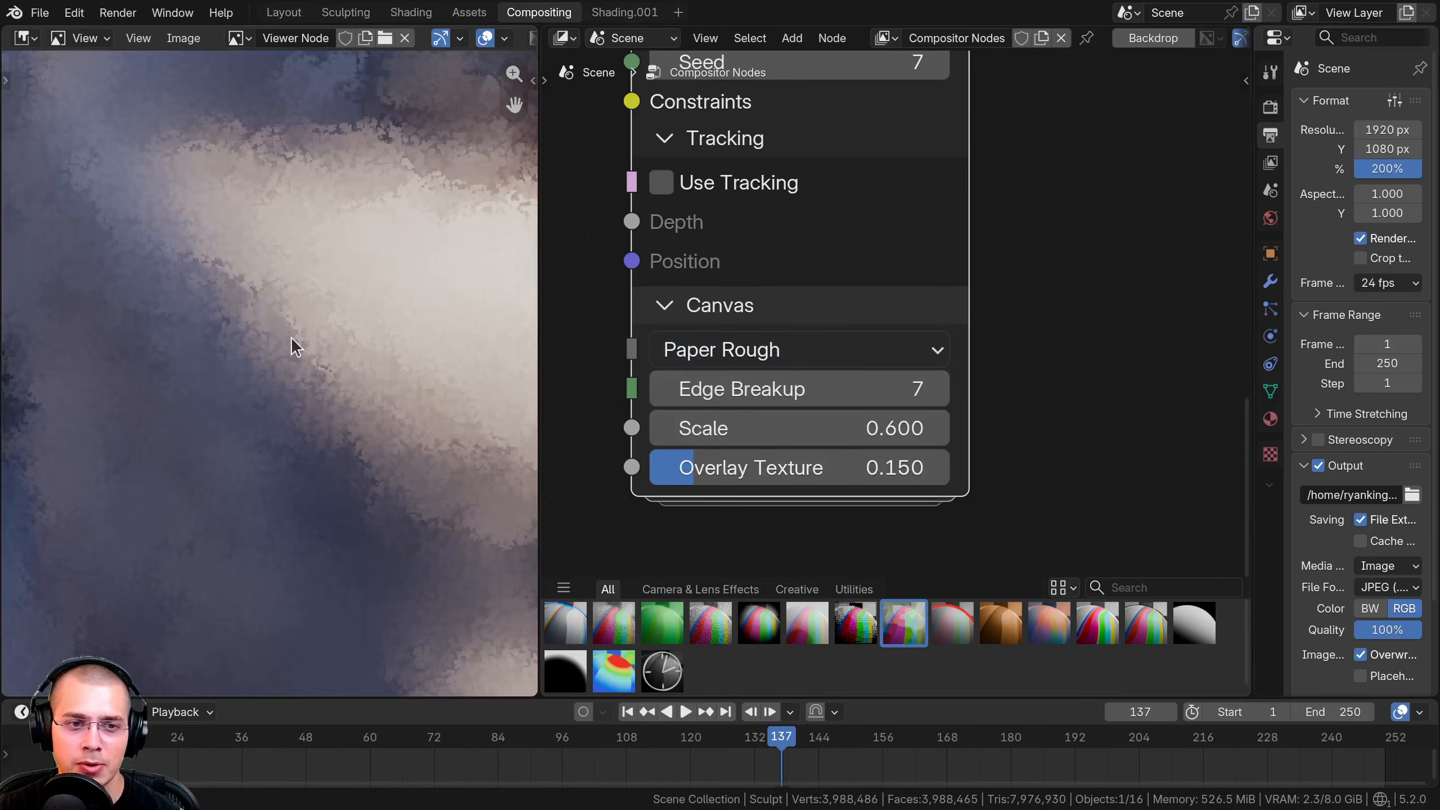
{"action": "scroll", "coordinate": [286, 319], "scroll_direction": "up", "scroll_amount": 2}
Try the None canvas texture on the Paint Filter and switch the canvas texture to Custom.
{"action": "left_click", "coordinate": [737, 350]}
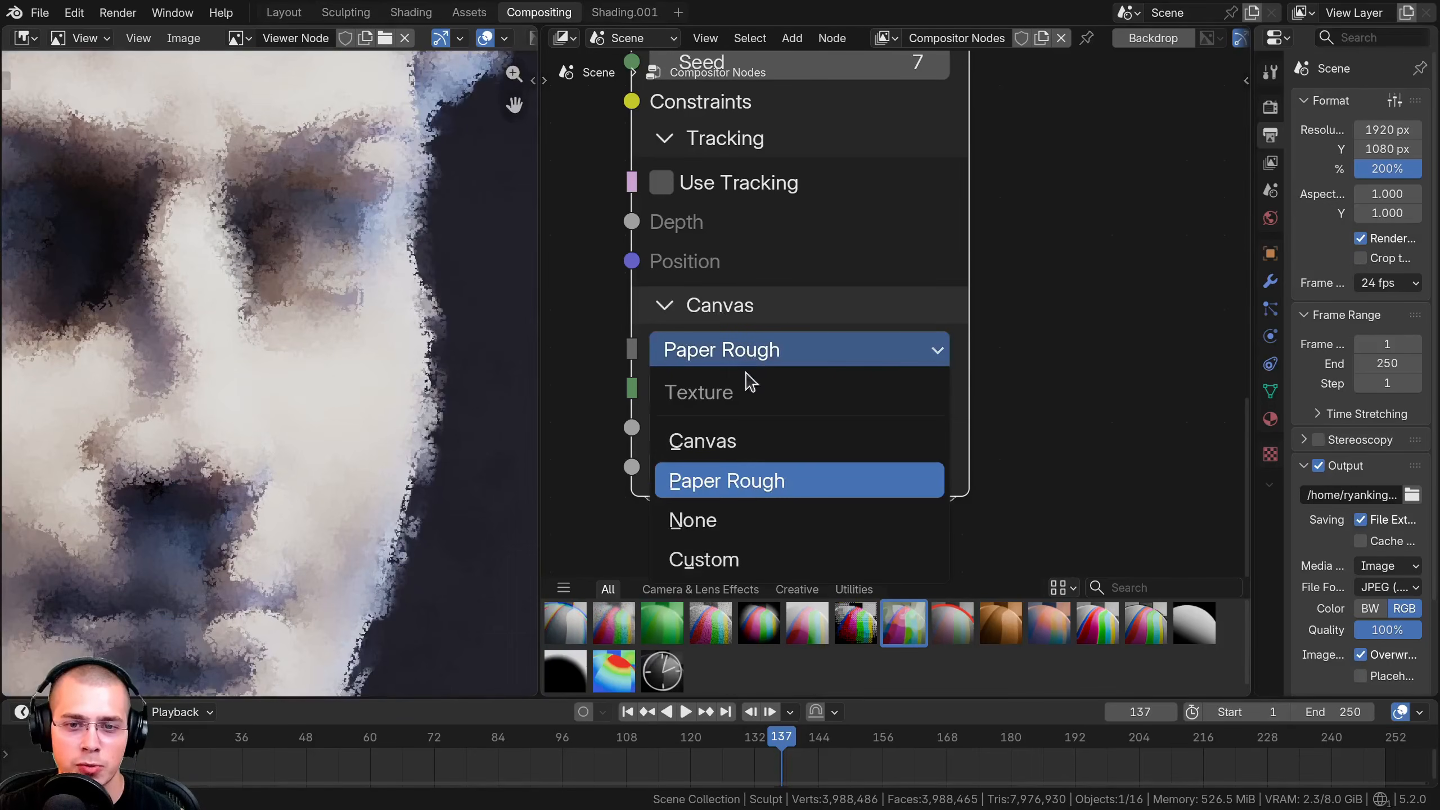
{"action": "left_click", "coordinate": [739, 523]}
{"action": "left_click", "coordinate": [740, 351]}
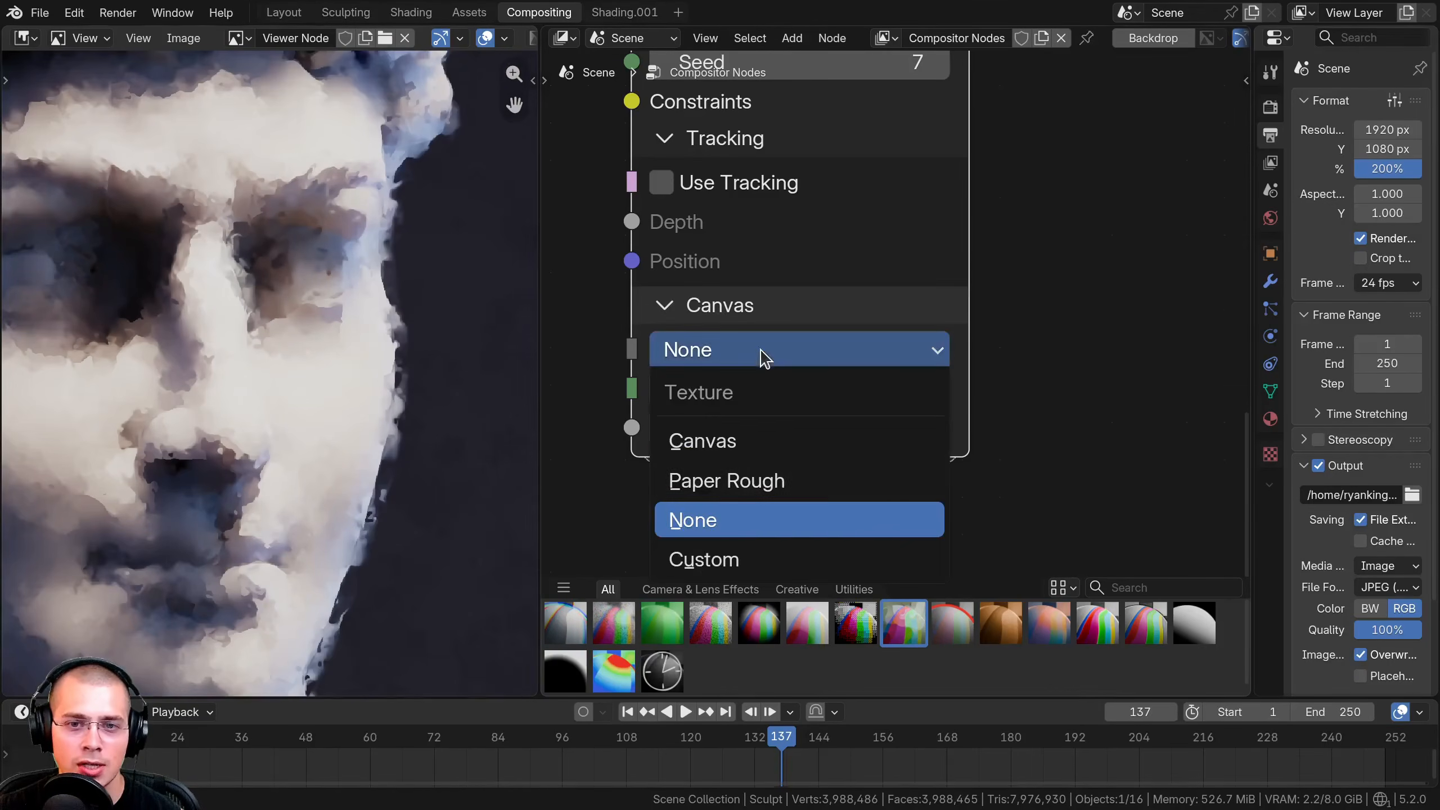
{"action": "left_click", "coordinate": [770, 524]}
{"action": "left_click", "coordinate": [770, 536]}
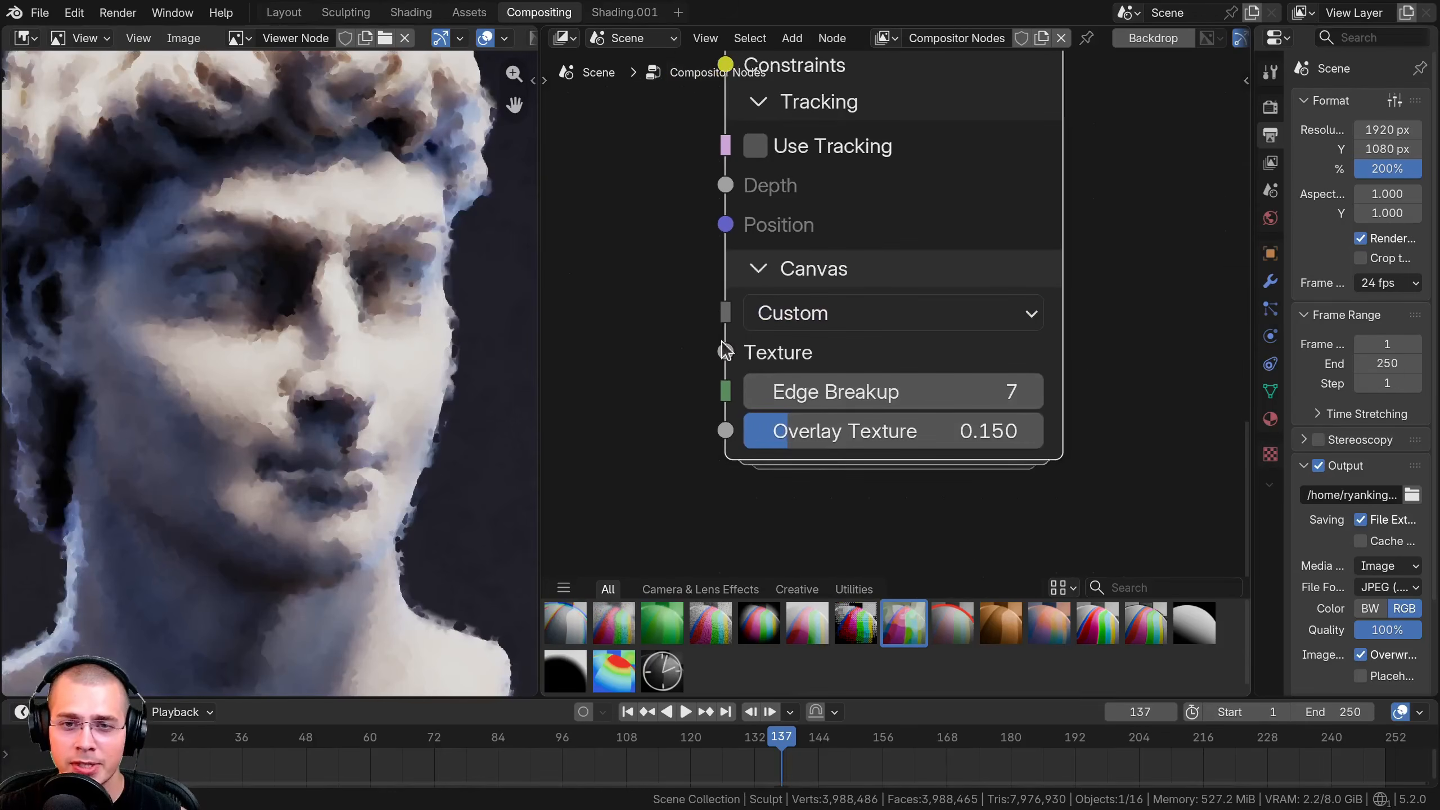
Add the Bricks02_disp.jpg image as a node and connect its Image output to the Paint Filter's custom canvas Texture.
{"action": "middle_click_drag", "start_coordinate": [738, 355], "coordinate": [813, 356]}
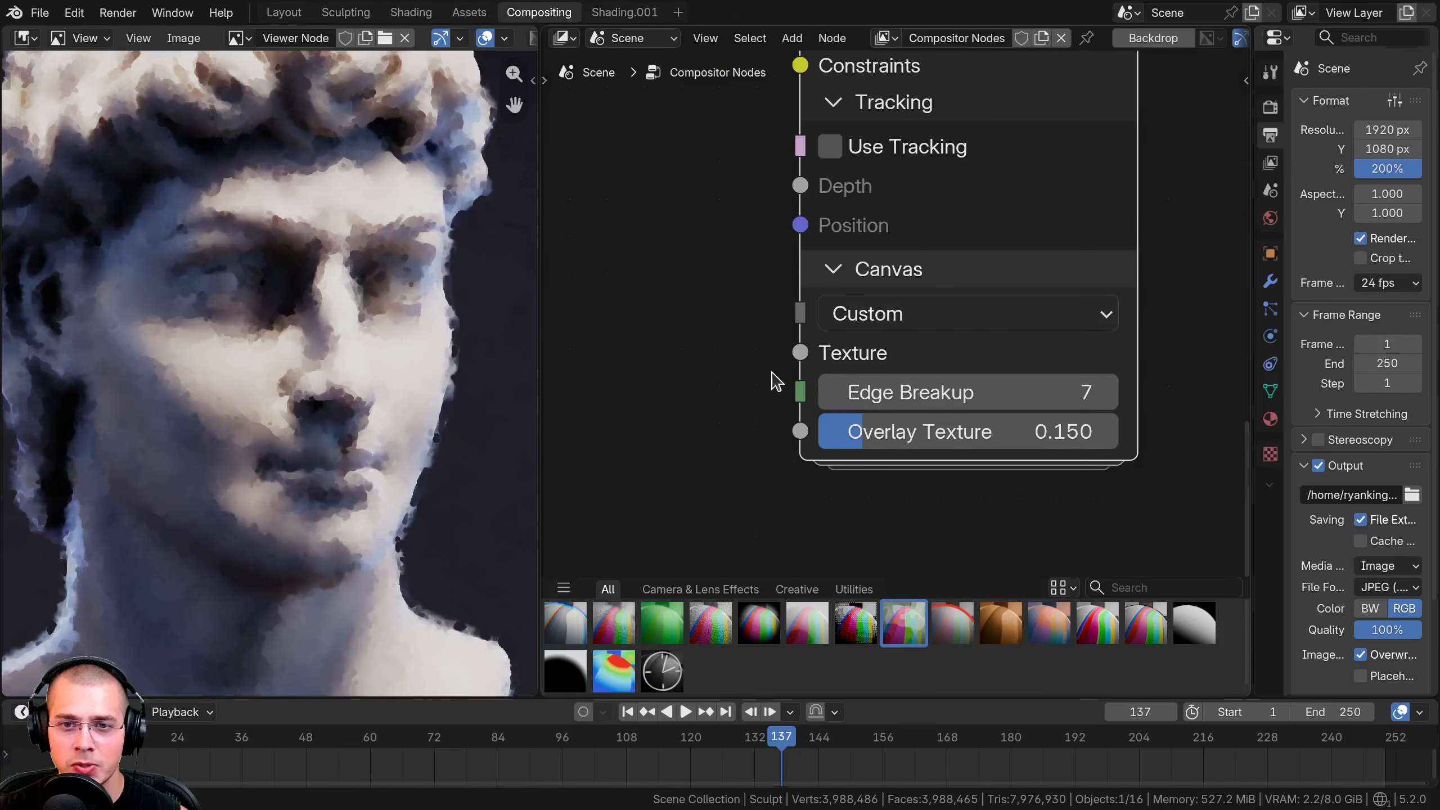
{"action": "left_click", "coordinate": [876, 322]}
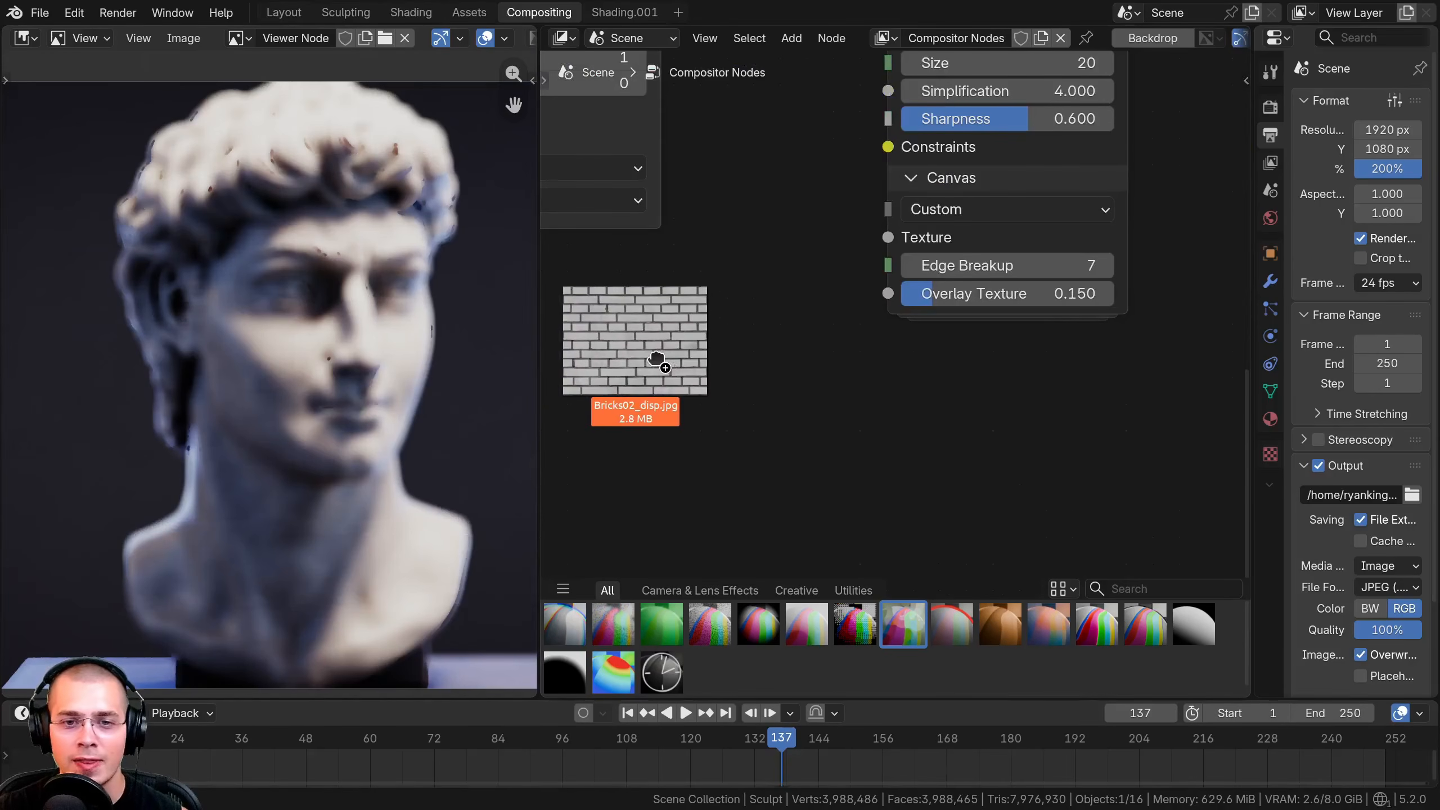
{"action": "left_click_drag", "start_coordinate": [657, 358], "coordinate": [664, 392]}
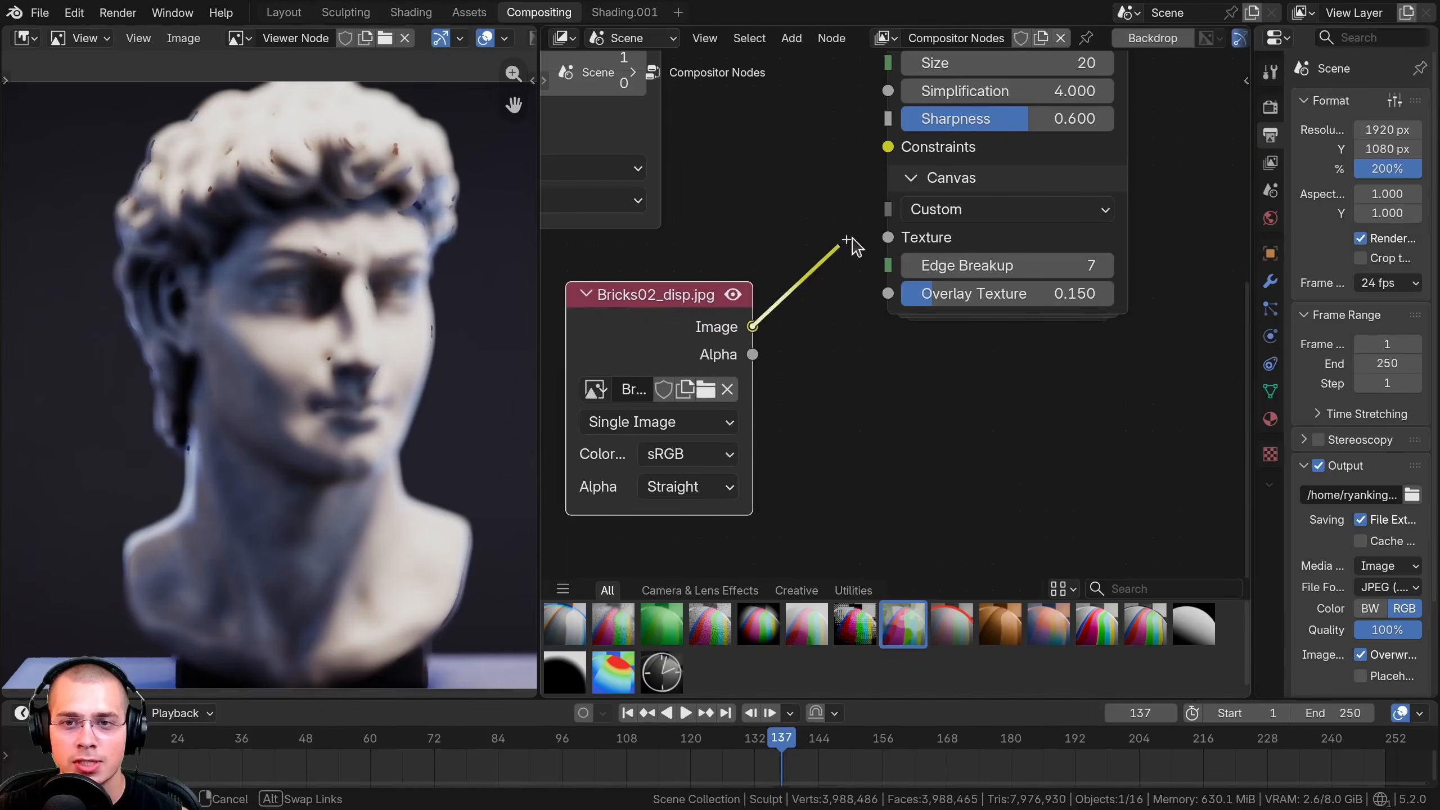
{"action": "left_click_drag", "start_coordinate": [852, 239], "coordinate": [886, 238]}
Raise the Canvas Edge Breakup to 27 and examine the brick-shaped breakup around the statue's head.
{"action": "left_click_drag", "start_coordinate": [648, 325], "coordinate": [710, 279]}
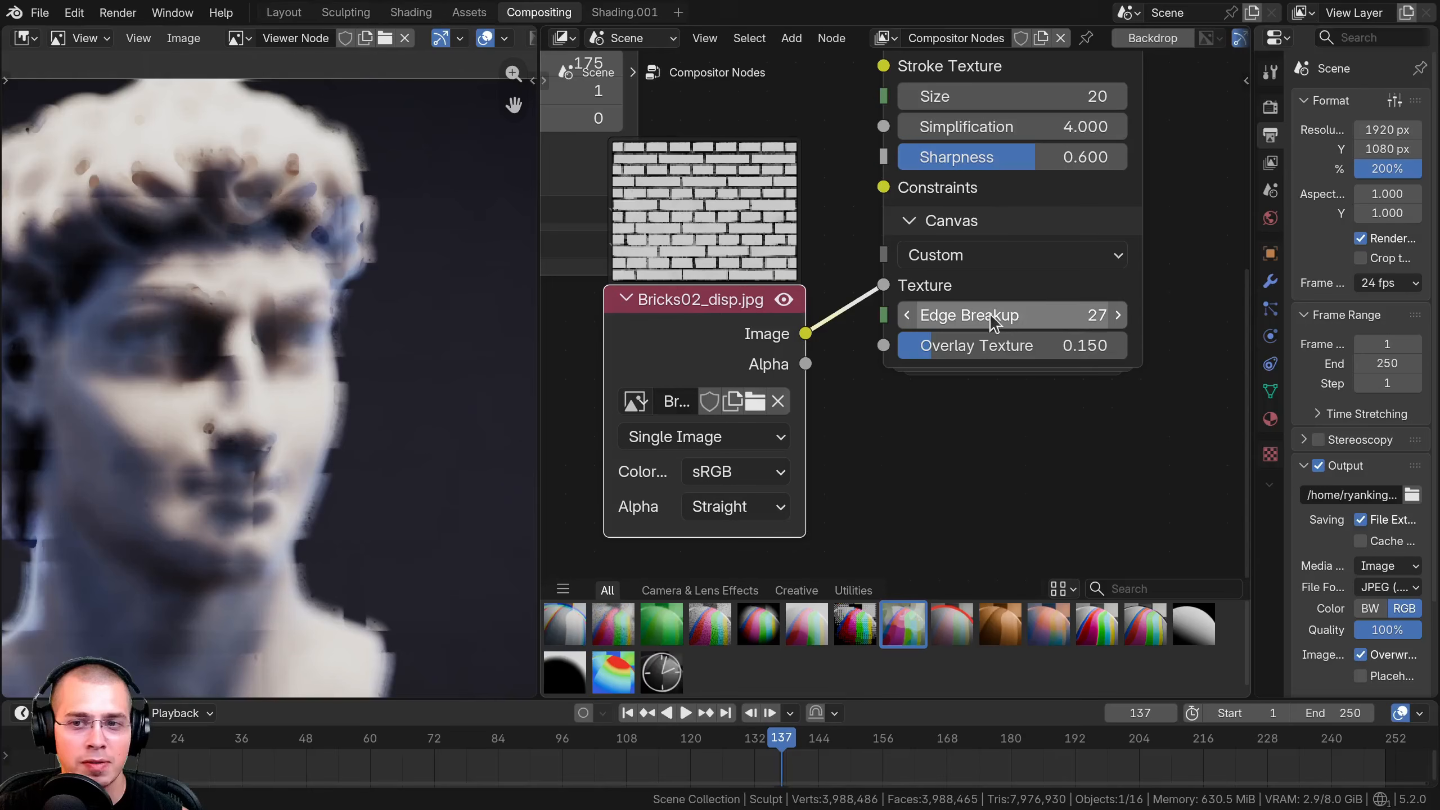
{"action": "middle_click_drag", "start_coordinate": [219, 344], "coordinate": [327, 381]}
{"action": "middle_click_drag", "start_coordinate": [391, 294], "coordinate": [366, 289]}
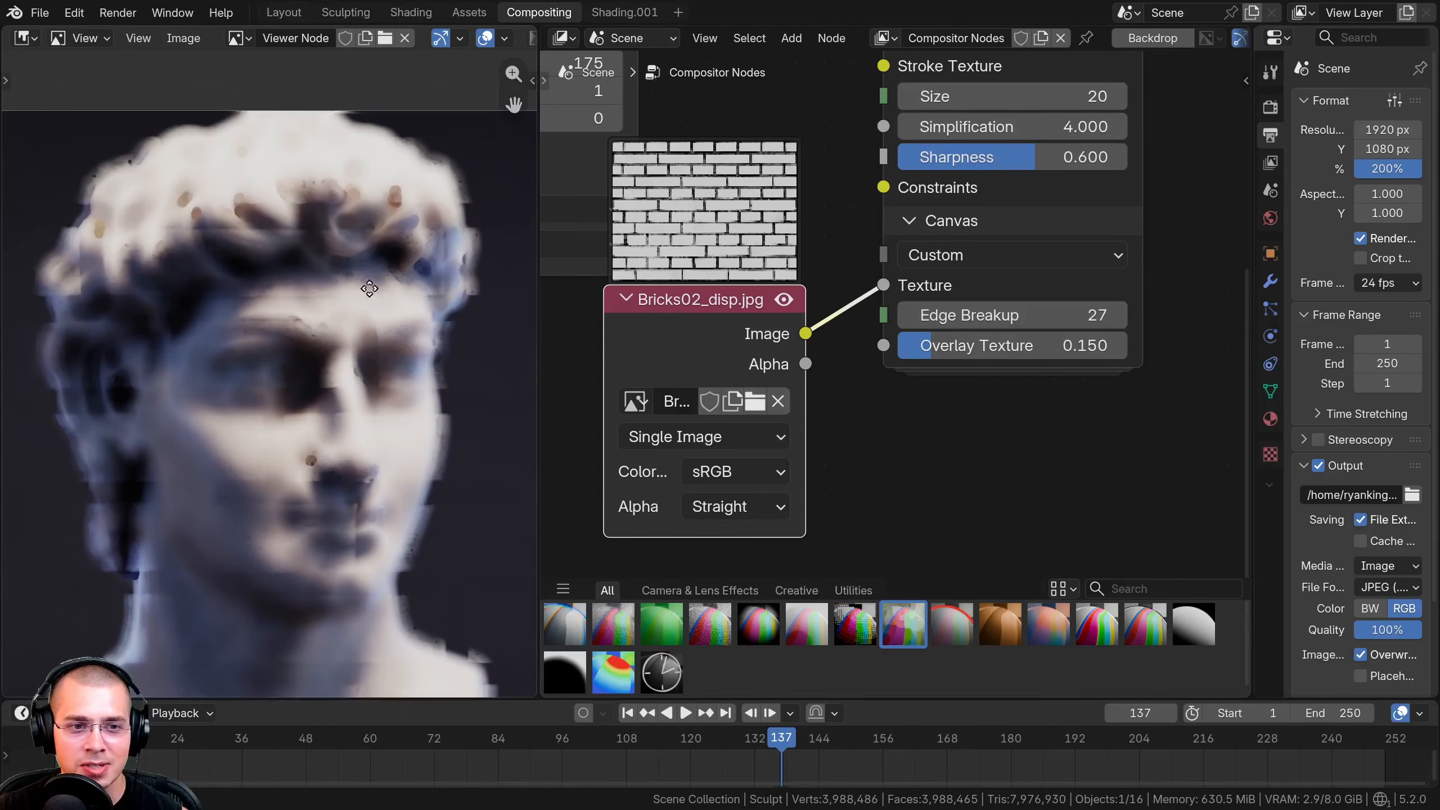
{"action": "scroll", "coordinate": [284, 447], "scroll_direction": "up", "scroll_amount": 1}
{"action": "scroll", "coordinate": [334, 438], "scroll_direction": "down", "scroll_amount": 2}
{"action": "middle_click_drag", "start_coordinate": [386, 476], "coordinate": [358, 425]}
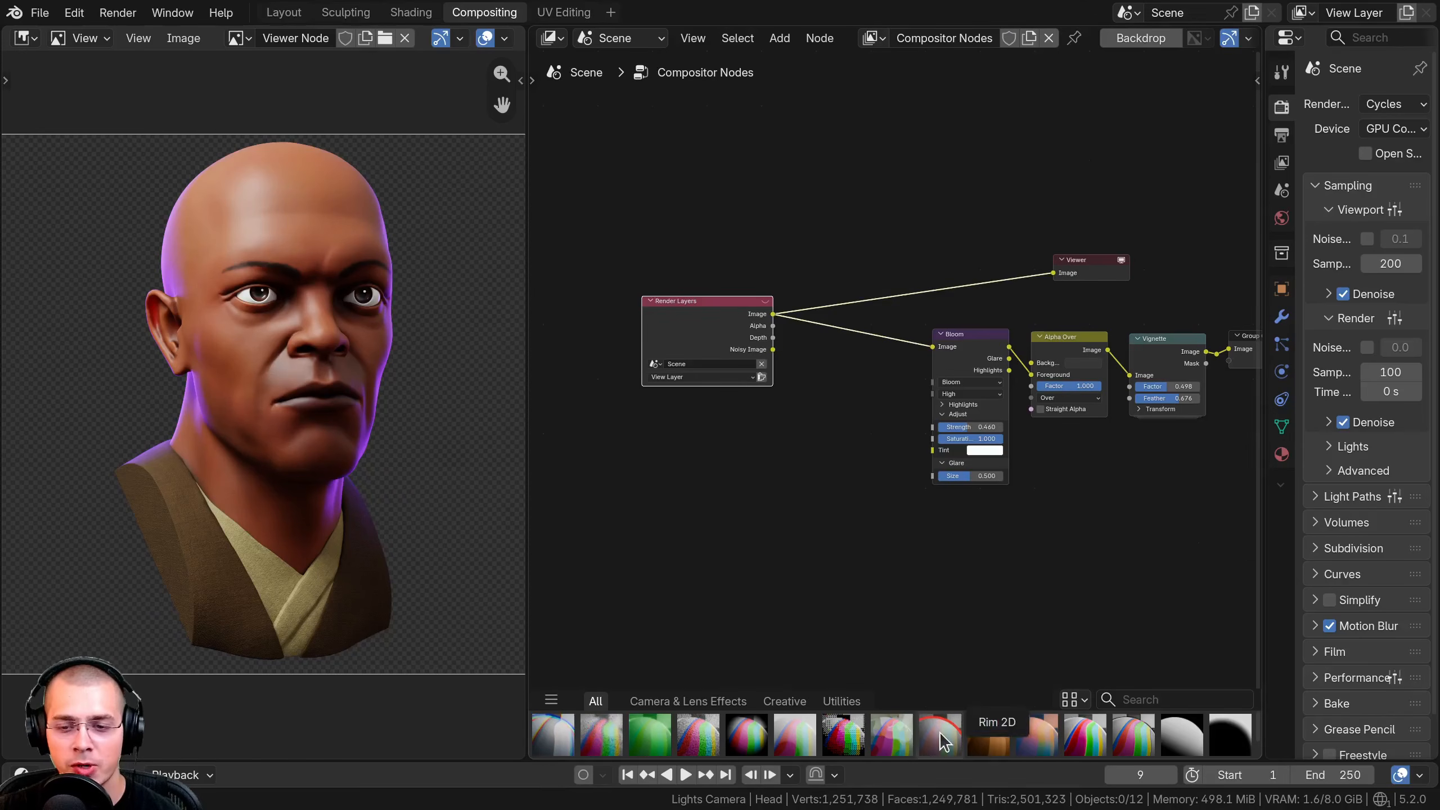
Insert a Rim 2D node after Render Layers in the character scene so that it feeds both the Viewer and Bloom.
{"action": "left_click_drag", "start_coordinate": [944, 741], "coordinate": [830, 342]}
{"action": "scroll", "coordinate": [855, 422], "scroll_direction": "up", "scroll_amount": 1}
{"action": "left_click_drag", "start_coordinate": [731, 324], "coordinate": [608, 307]}
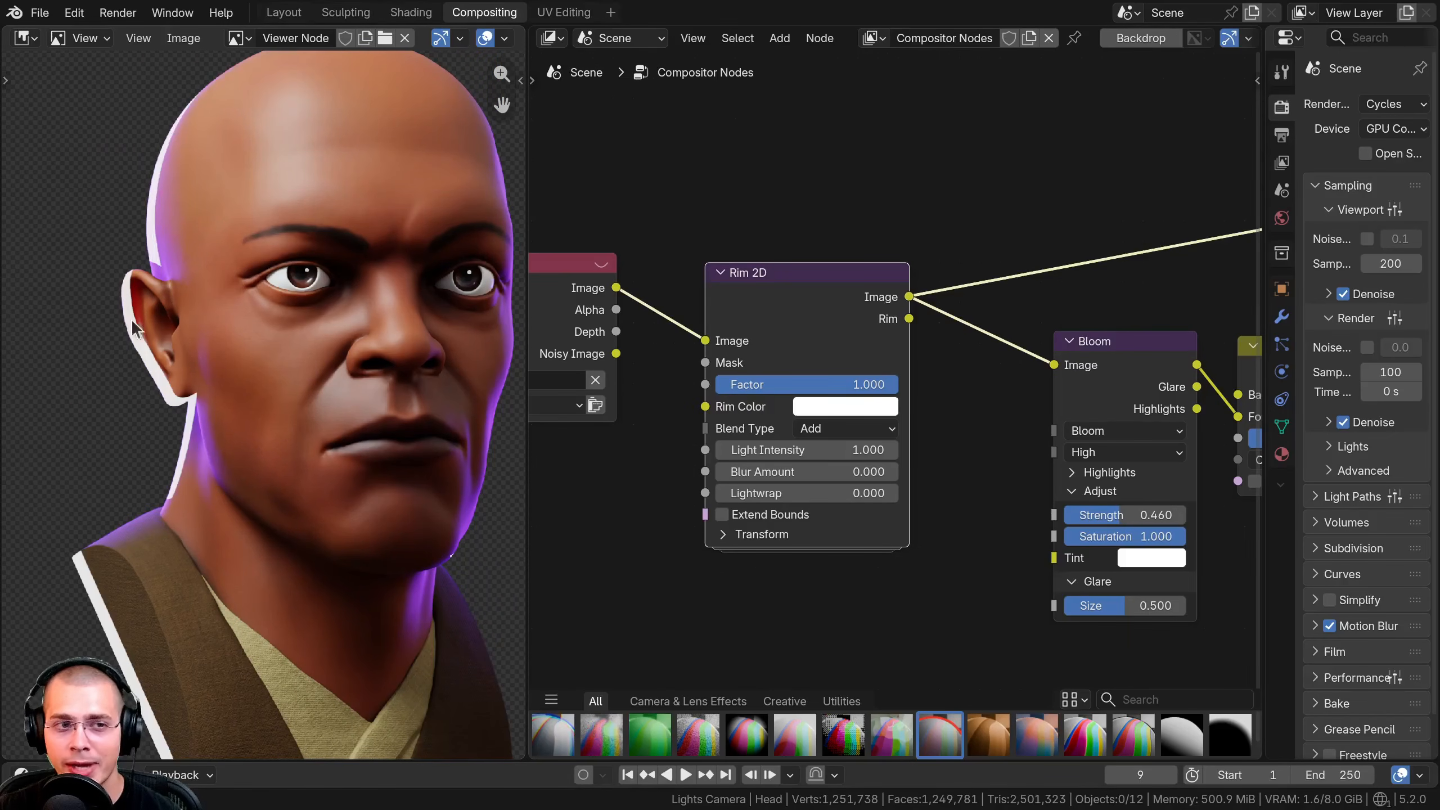
Examine the white rim around the character's head, ear and shoulder up close and at full size.
{"action": "scroll", "coordinate": [131, 321], "scroll_direction": "down", "scroll_amount": 1}
{"action": "middle_click_drag", "start_coordinate": [182, 567], "coordinate": [211, 537]}
{"action": "scroll", "coordinate": [805, 295], "scroll_direction": "down", "scroll_amount": 1}
{"action": "left_click_drag", "start_coordinate": [820, 274], "coordinate": [809, 266]}
{"action": "scroll", "coordinate": [272, 209], "scroll_direction": "up", "scroll_amount": 1}
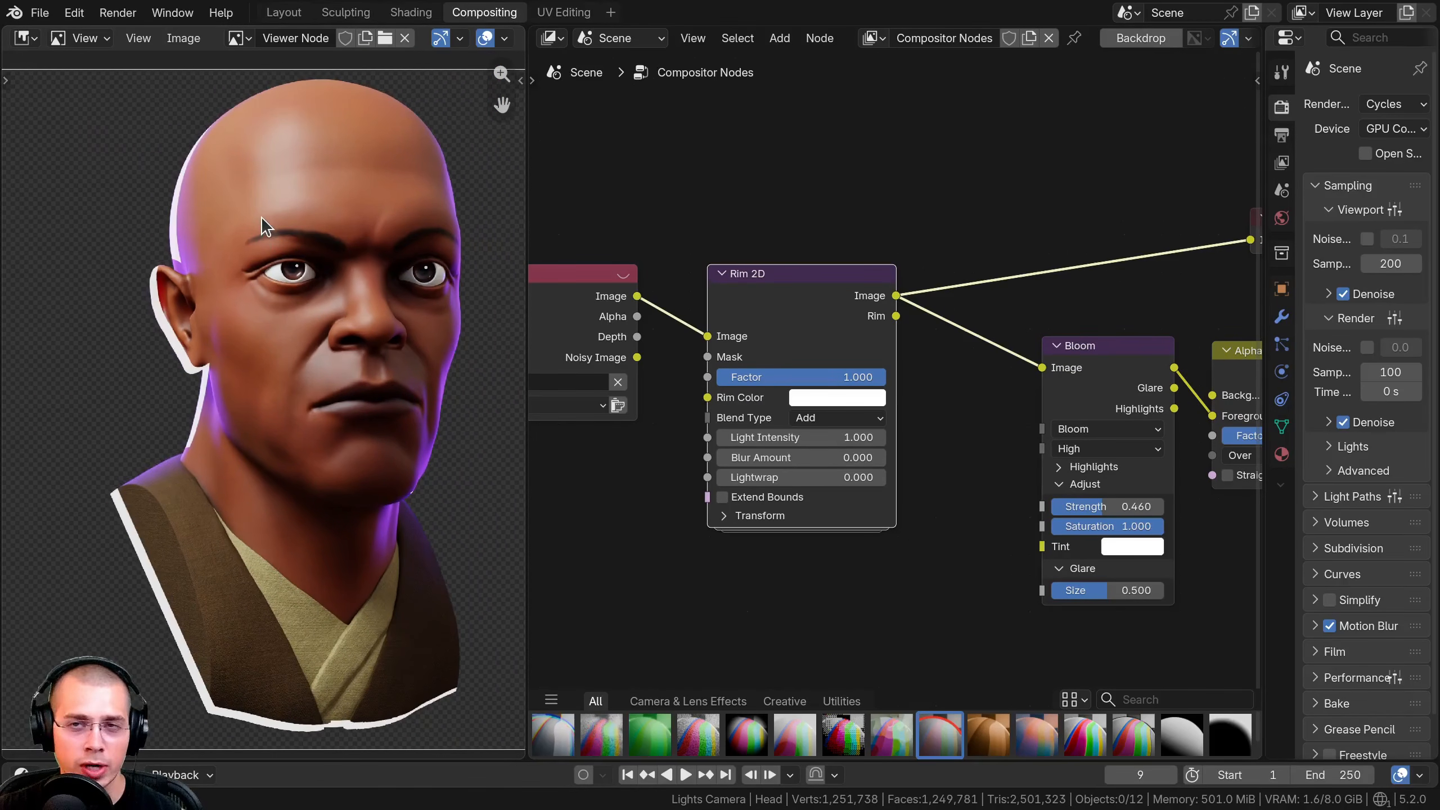
{"action": "scroll", "coordinate": [259, 217], "scroll_direction": "up", "scroll_amount": 4}
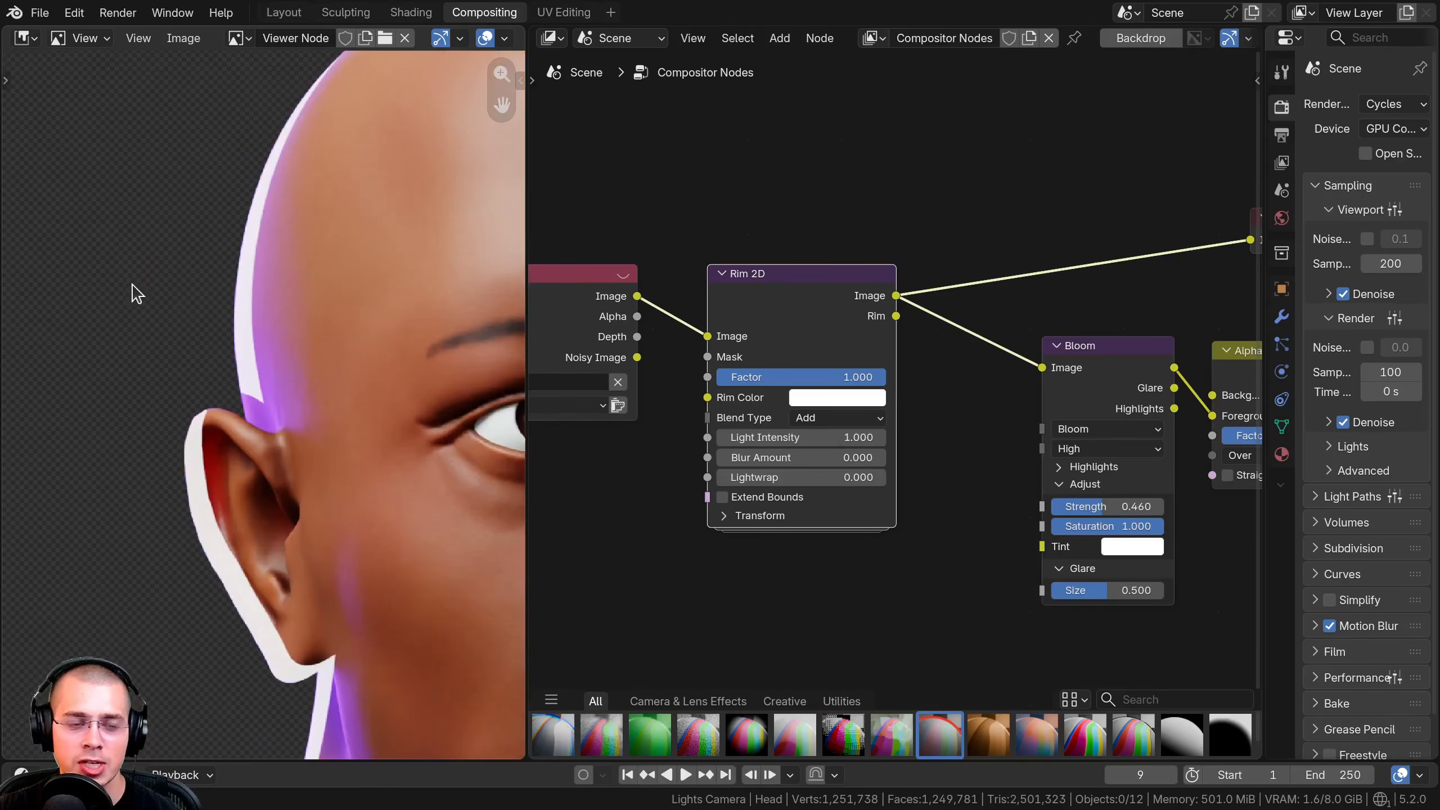
{"action": "scroll", "coordinate": [156, 263], "scroll_direction": "down", "scroll_amount": 5}
{"action": "middle_click_drag", "start_coordinate": [315, 472], "coordinate": [300, 459]}
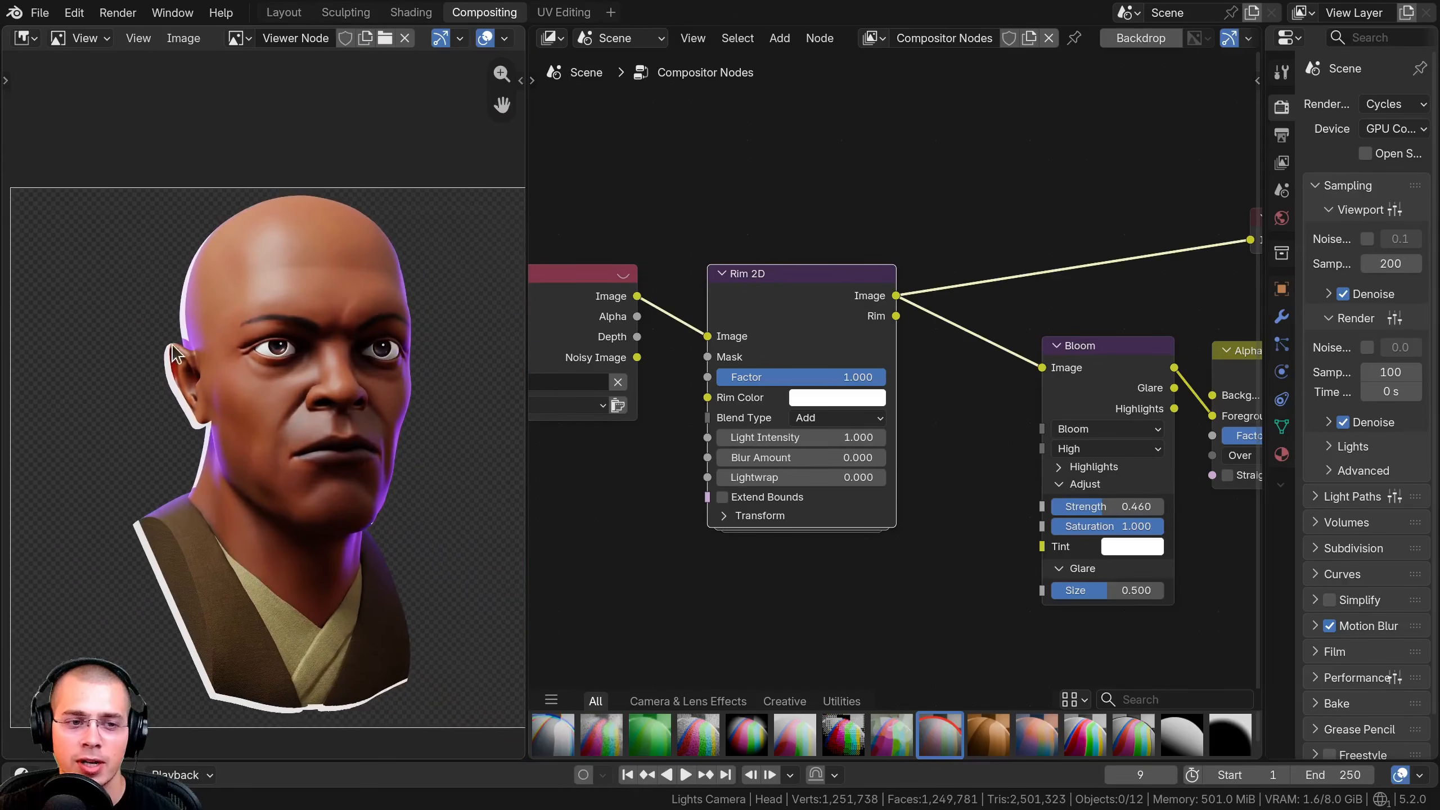
{"action": "middle_click_drag", "start_coordinate": [169, 329], "coordinate": [163, 305]}
{"action": "scroll", "coordinate": [218, 346], "scroll_direction": "up", "scroll_amount": 1}
Show the final composite with its dark background in the Viewer instead of the direct Rim 2D output.
{"action": "middle_click_drag", "start_coordinate": [682, 335], "coordinate": [712, 339]}
{"action": "left_click_drag", "start_coordinate": [613, 302], "coordinate": [627, 302]}
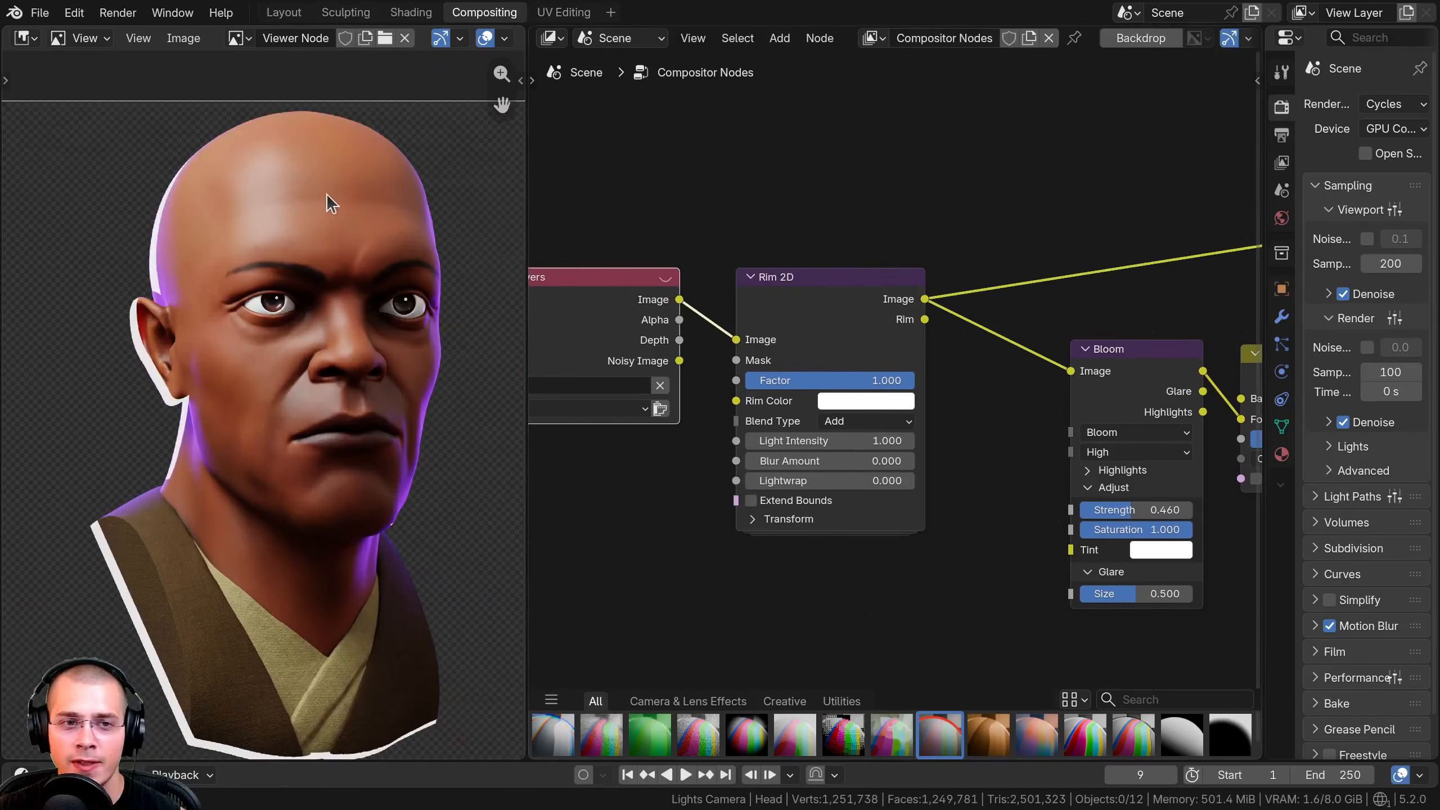
{"action": "middle_click_drag", "start_coordinate": [710, 397], "coordinate": [690, 375]}
{"action": "middle_click_drag", "start_coordinate": [939, 373], "coordinate": [869, 372]}
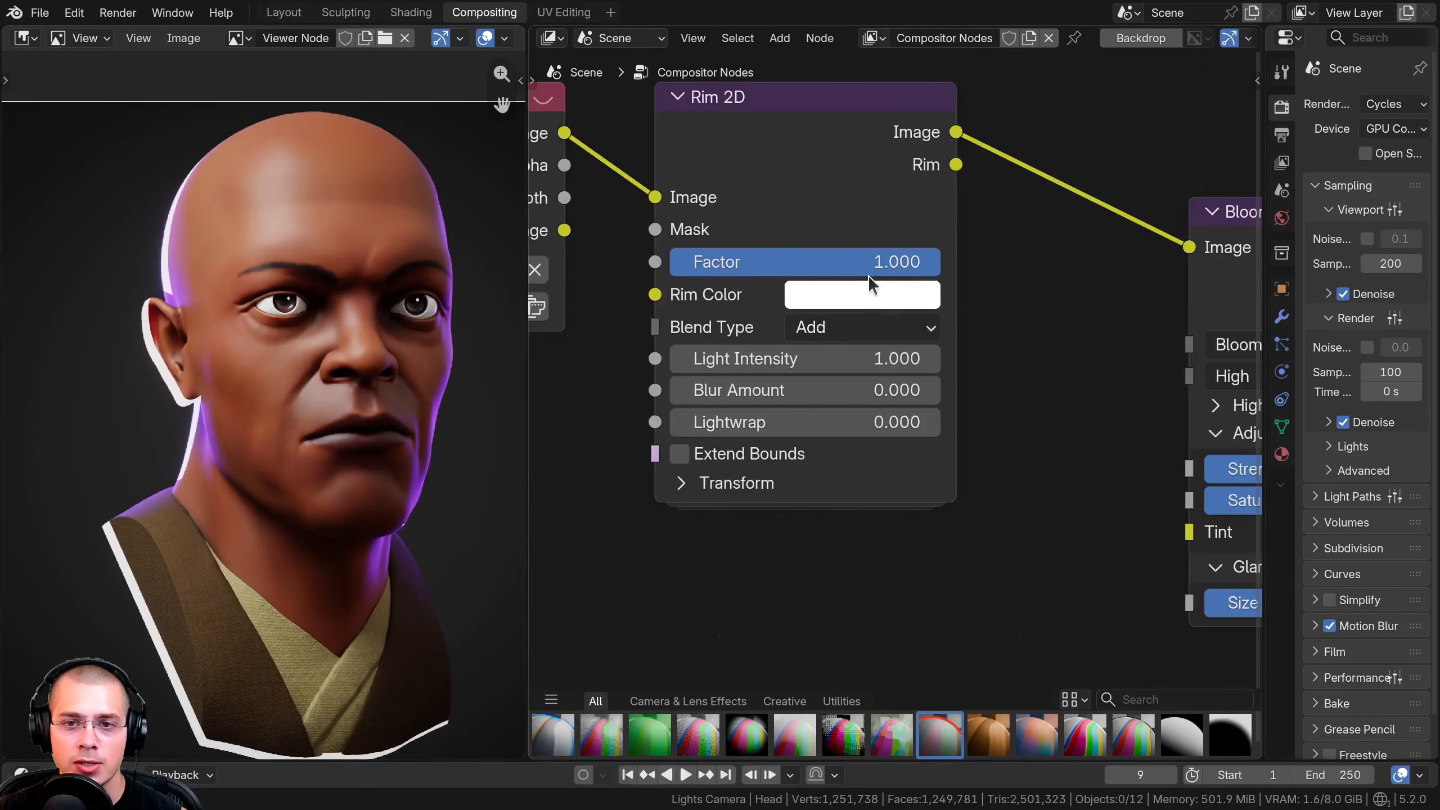
{"action": "mouse_move", "coordinate": [867, 275]}
{"action": "left_mouse_down"}
{"action": "mouse_move", "coordinate": [682, 275]}
{"action": "mouse_move", "coordinate": [867, 275]}
{"action": "left_mouse_up"}
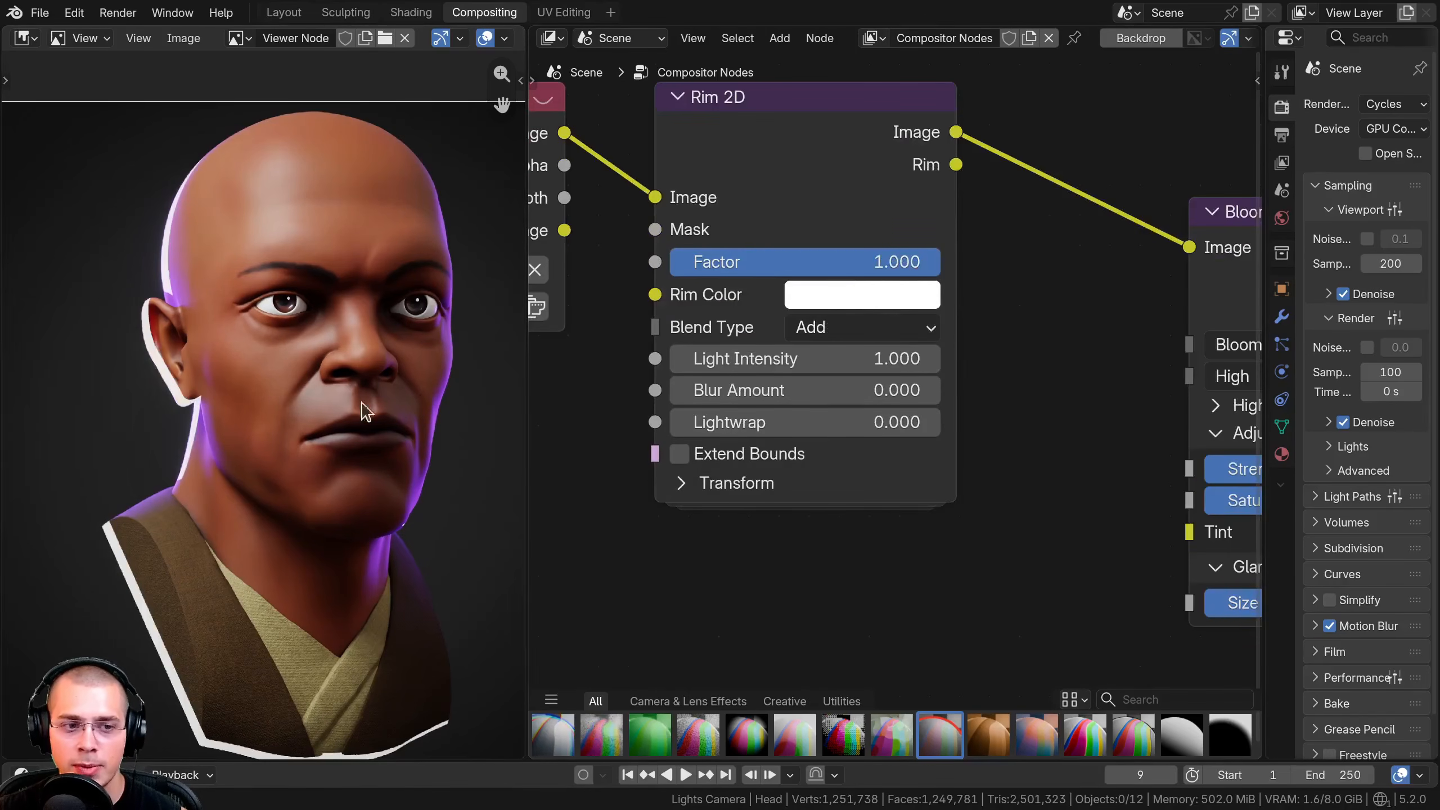
{"action": "middle_click_drag", "start_coordinate": [379, 192], "coordinate": [398, 185]}
Set the Rim Color to purple and check the available Blend Types, keeping Add.
{"action": "left_click", "coordinate": [829, 300]}
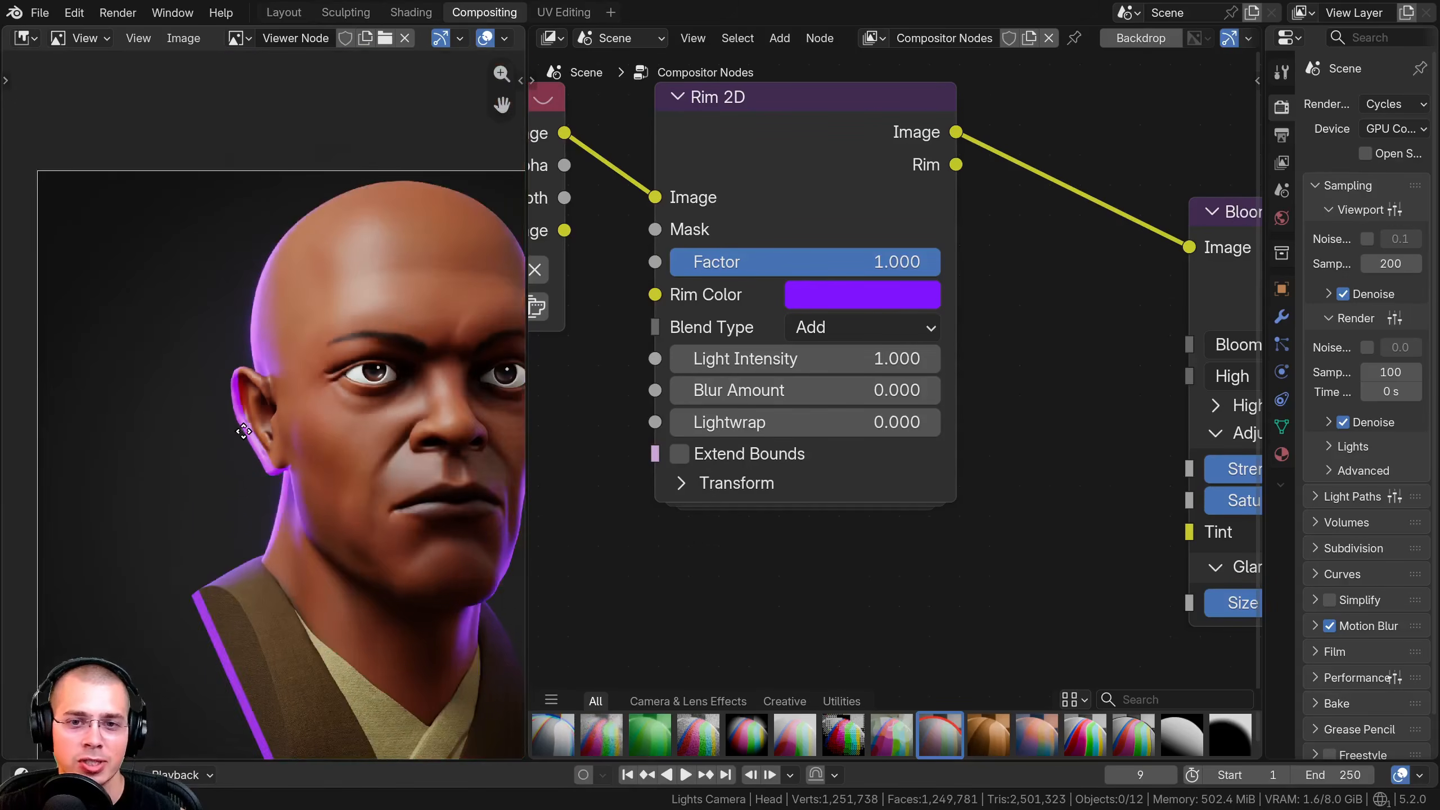
{"action": "left_click", "coordinate": [830, 341]}
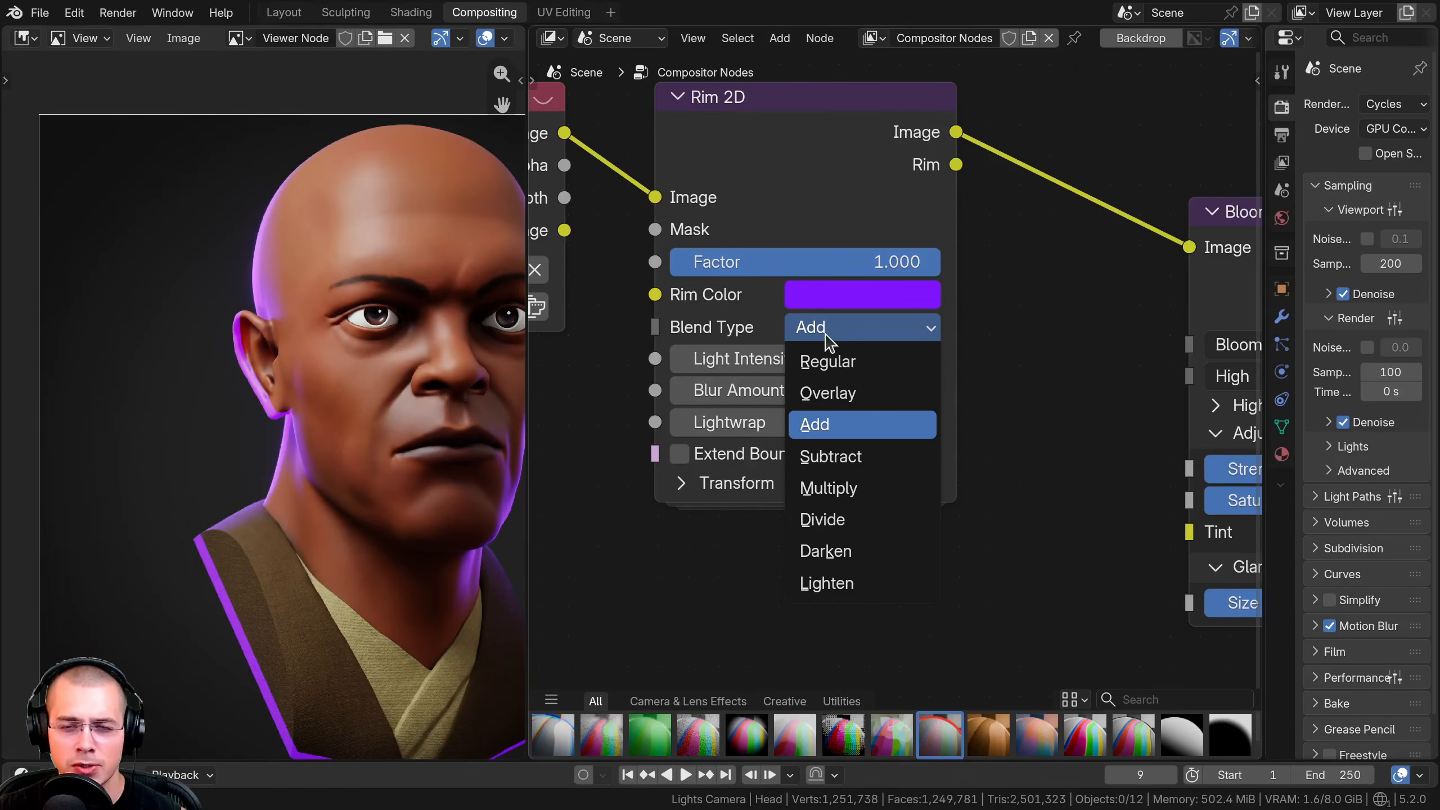
{"action": "left_click", "coordinate": [825, 336]}
Raise the Rim 2D Light Intensity to 3 and look at the Bloom node that makes the rim glow.
{"action": "left_click_drag", "start_coordinate": [785, 363], "coordinate": [850, 358]}
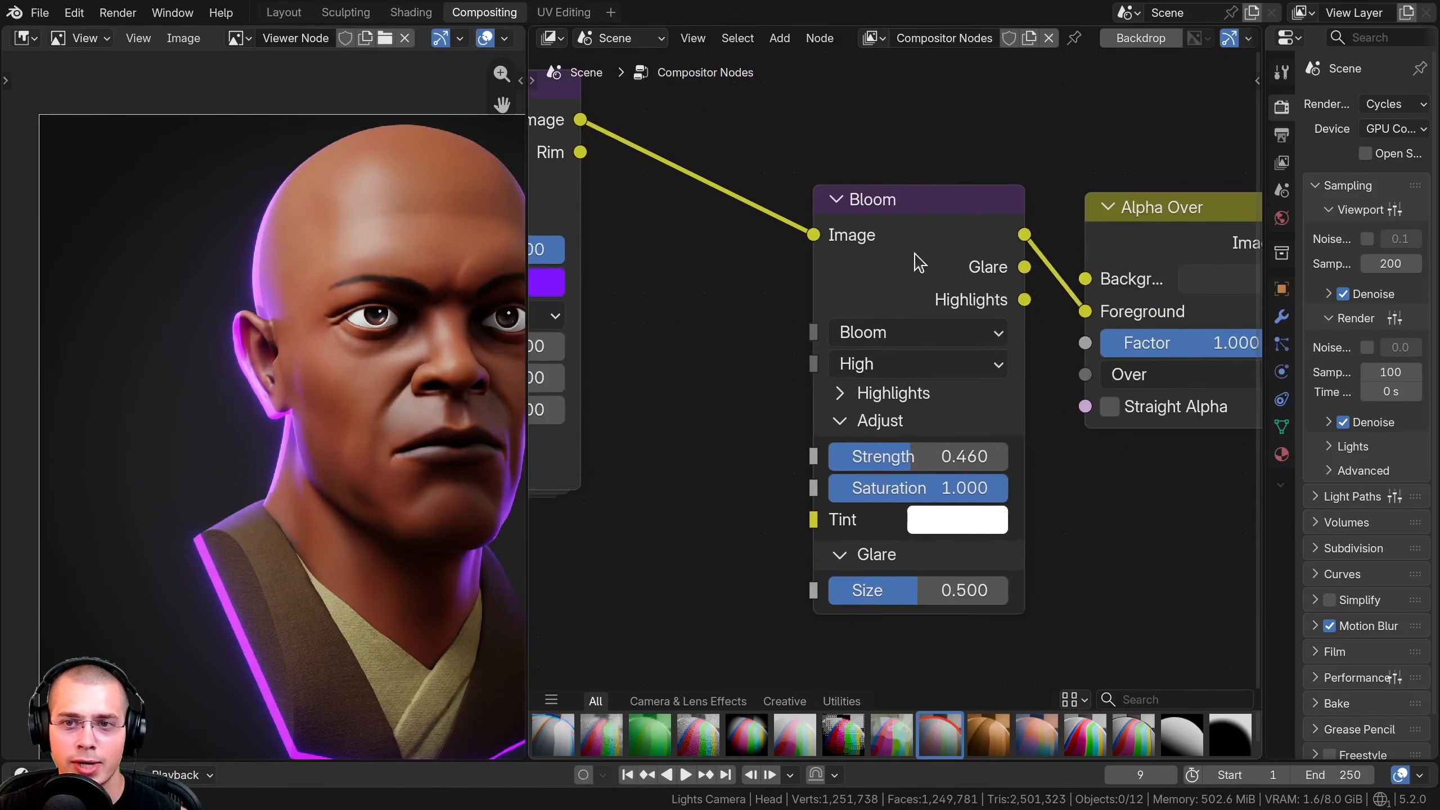
{"action": "left_click_drag", "start_coordinate": [915, 255], "coordinate": [915, 246]}
{"action": "middle_click_drag", "start_coordinate": [846, 320], "coordinate": [1210, 355]}
{"action": "scroll", "coordinate": [778, 414], "scroll_direction": "up", "scroll_amount": 1}
Set the rim's Blur Amount to 18.4 and examine the softened inner edge along the robe.
{"action": "left_click_drag", "start_coordinate": [752, 413], "coordinate": [757, 414]}
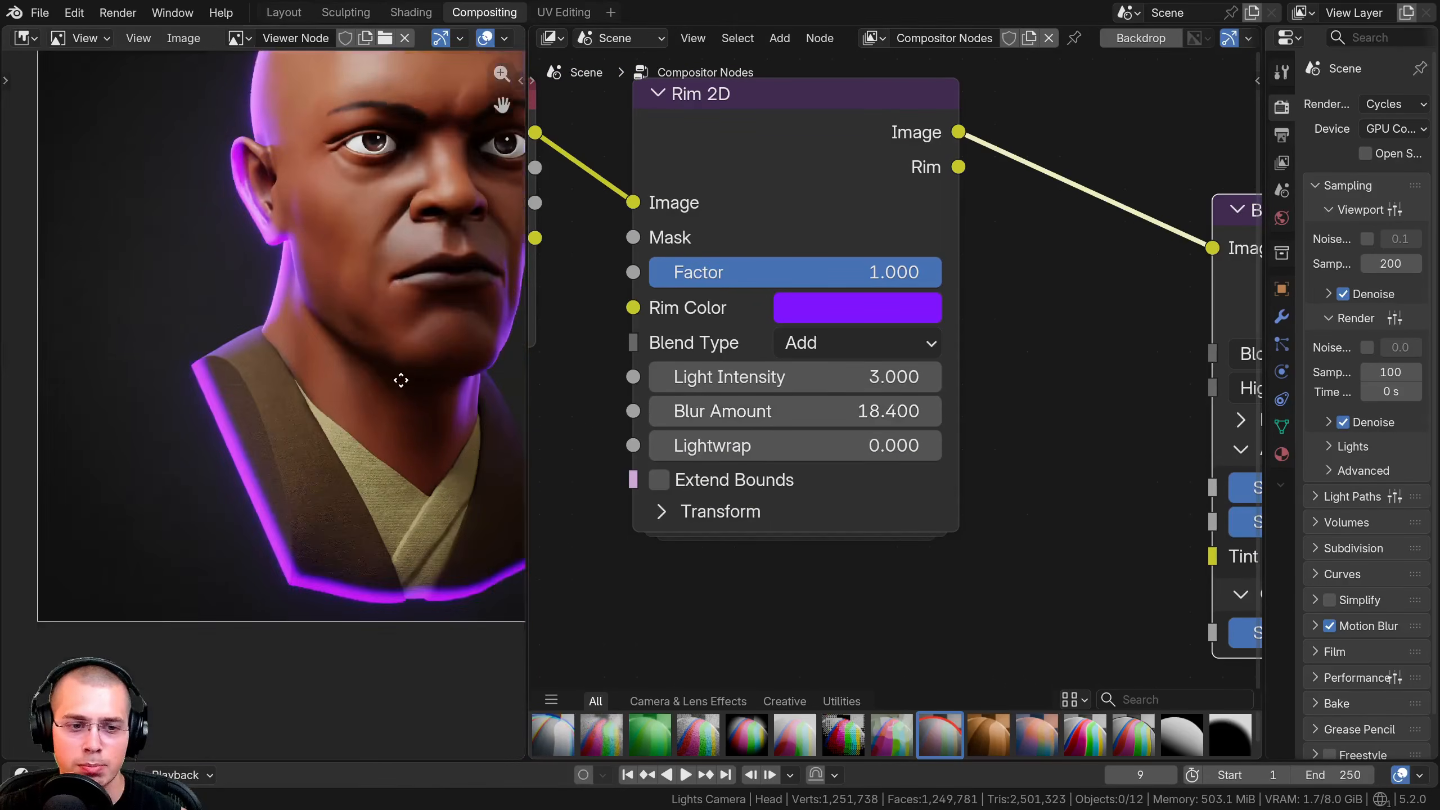
{"action": "scroll", "coordinate": [310, 389], "scroll_direction": "up", "scroll_amount": 5}
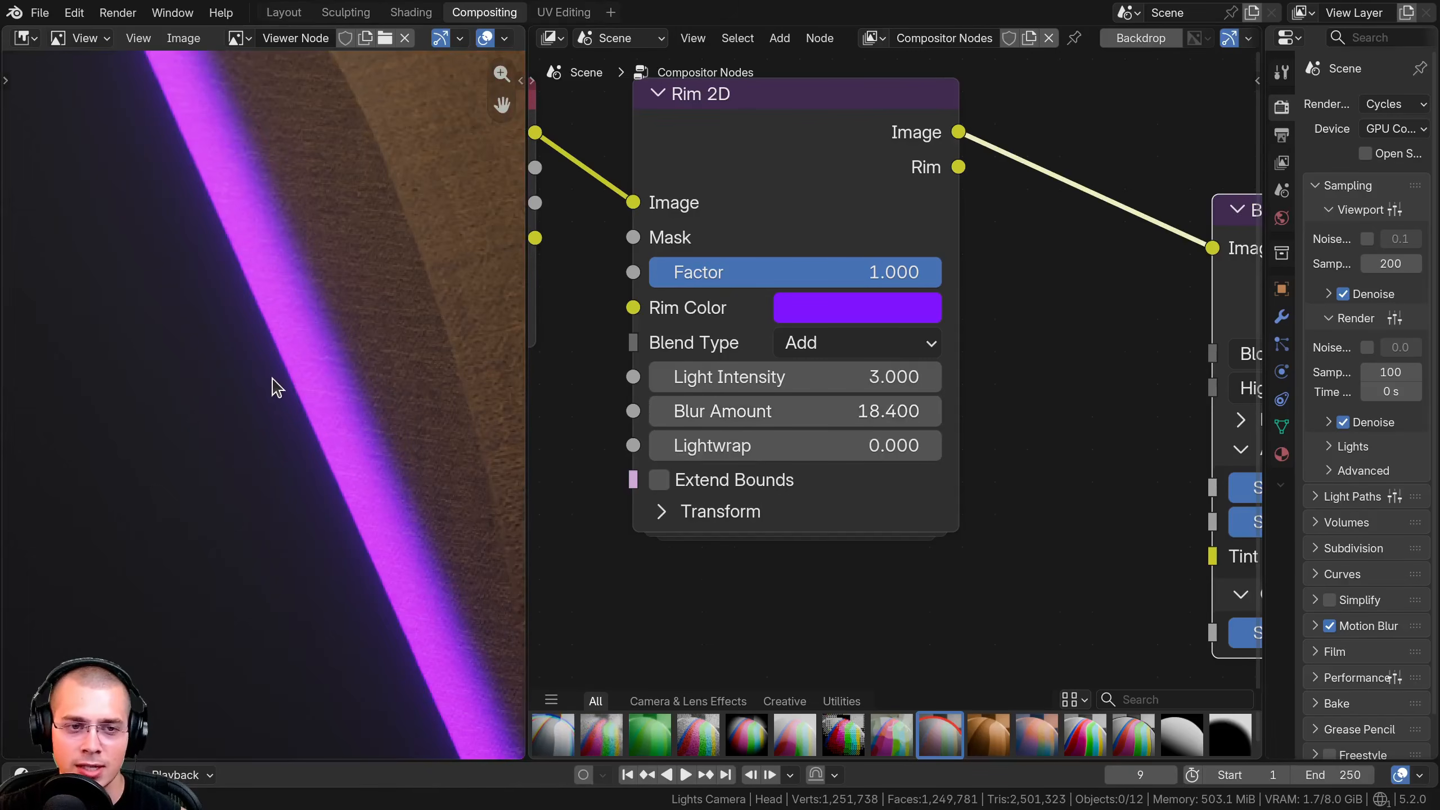
{"action": "middle_click_drag", "start_coordinate": [266, 360], "coordinate": [247, 399]}
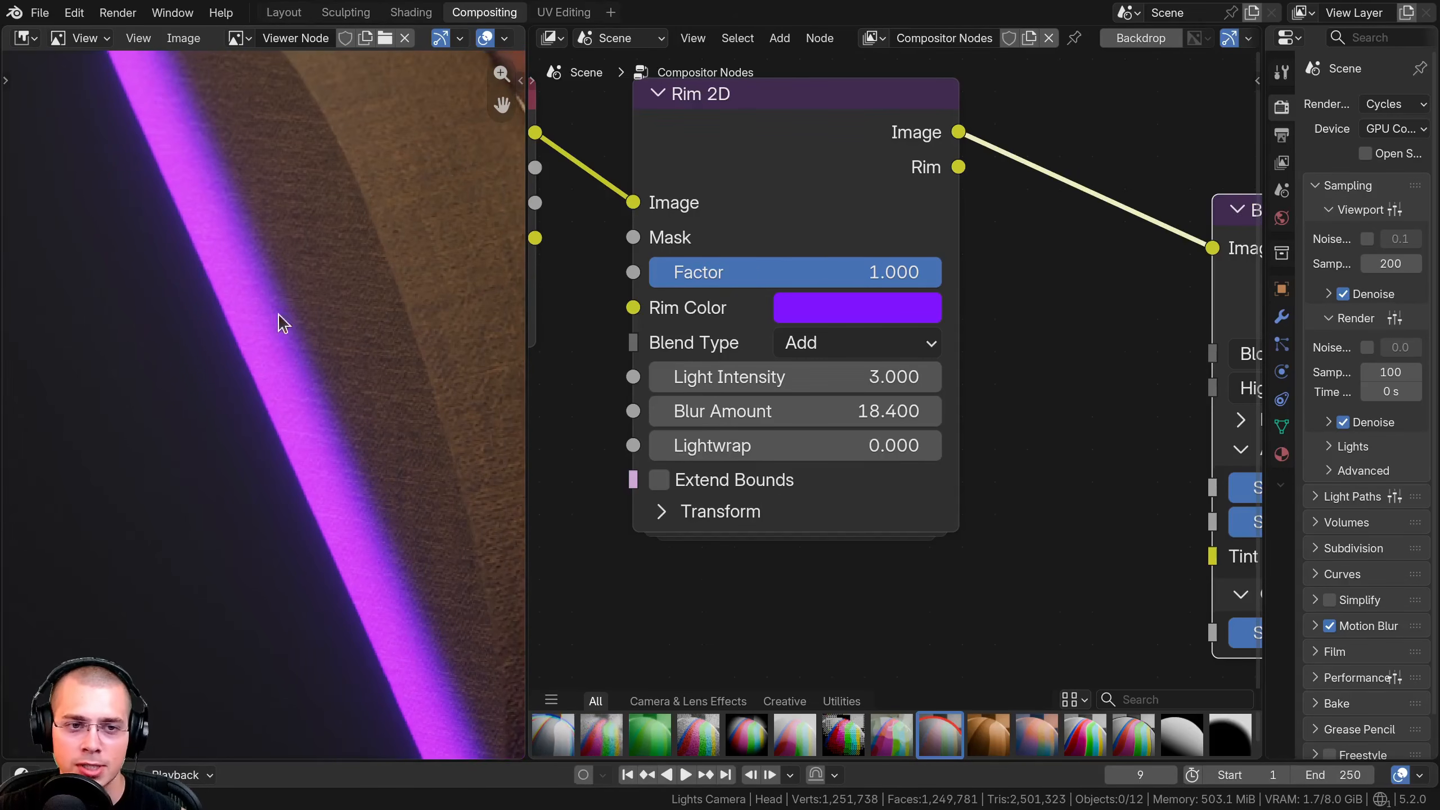
Set the rim's Lightwrap to 1 and examine its effect on the robe's lower corner.
{"action": "scroll", "coordinate": [328, 347], "scroll_direction": "down", "scroll_amount": 6}
{"action": "middle_click_drag", "start_coordinate": [331, 342], "coordinate": [286, 369]}
{"action": "scroll", "coordinate": [349, 506], "scroll_direction": "down", "scroll_amount": 1}
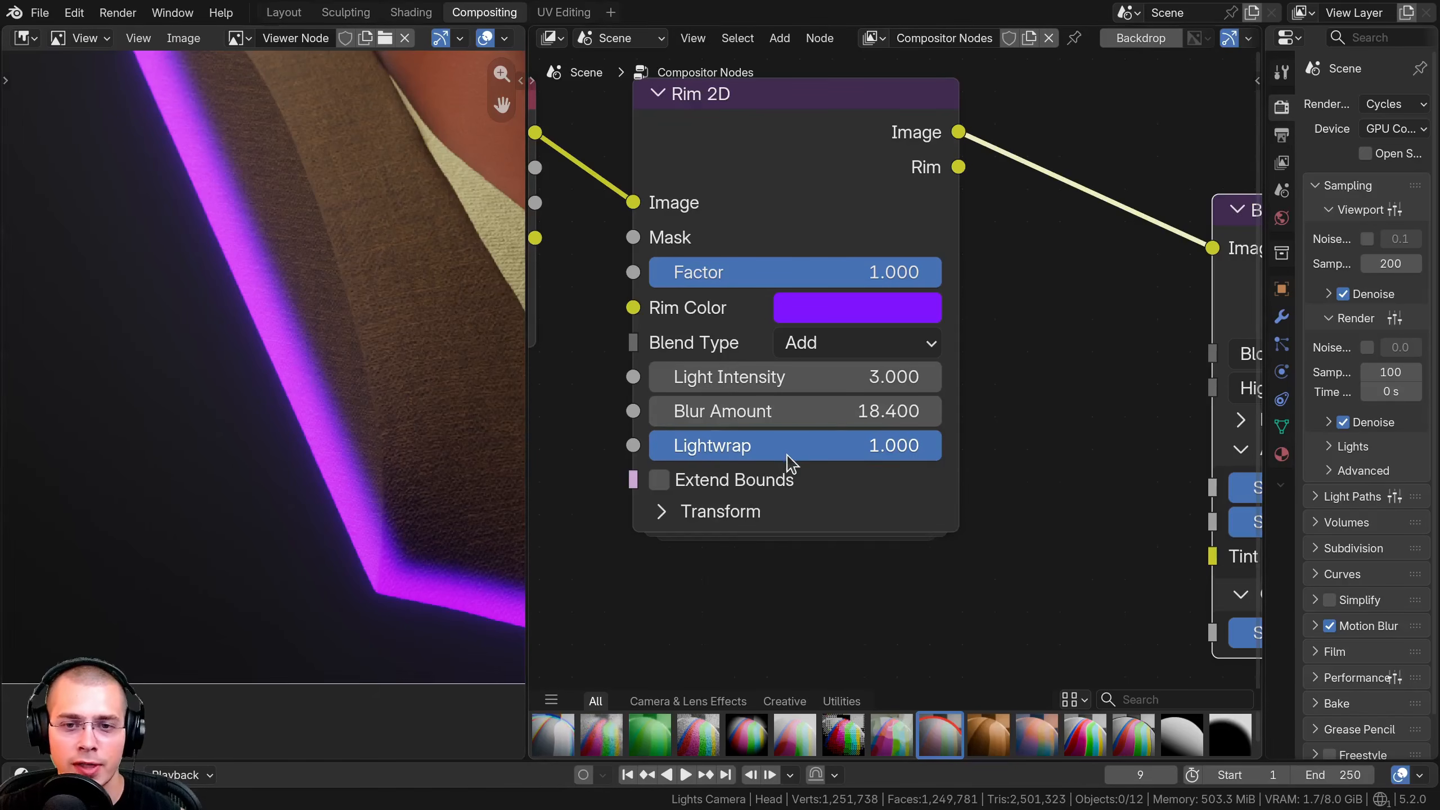
{"action": "mouse_move", "coordinate": [791, 462]}
{"action": "left_mouse_down"}
{"action": "mouse_move", "coordinate": [636, 462]}
{"action": "mouse_move", "coordinate": [794, 462]}
{"action": "left_mouse_up"}
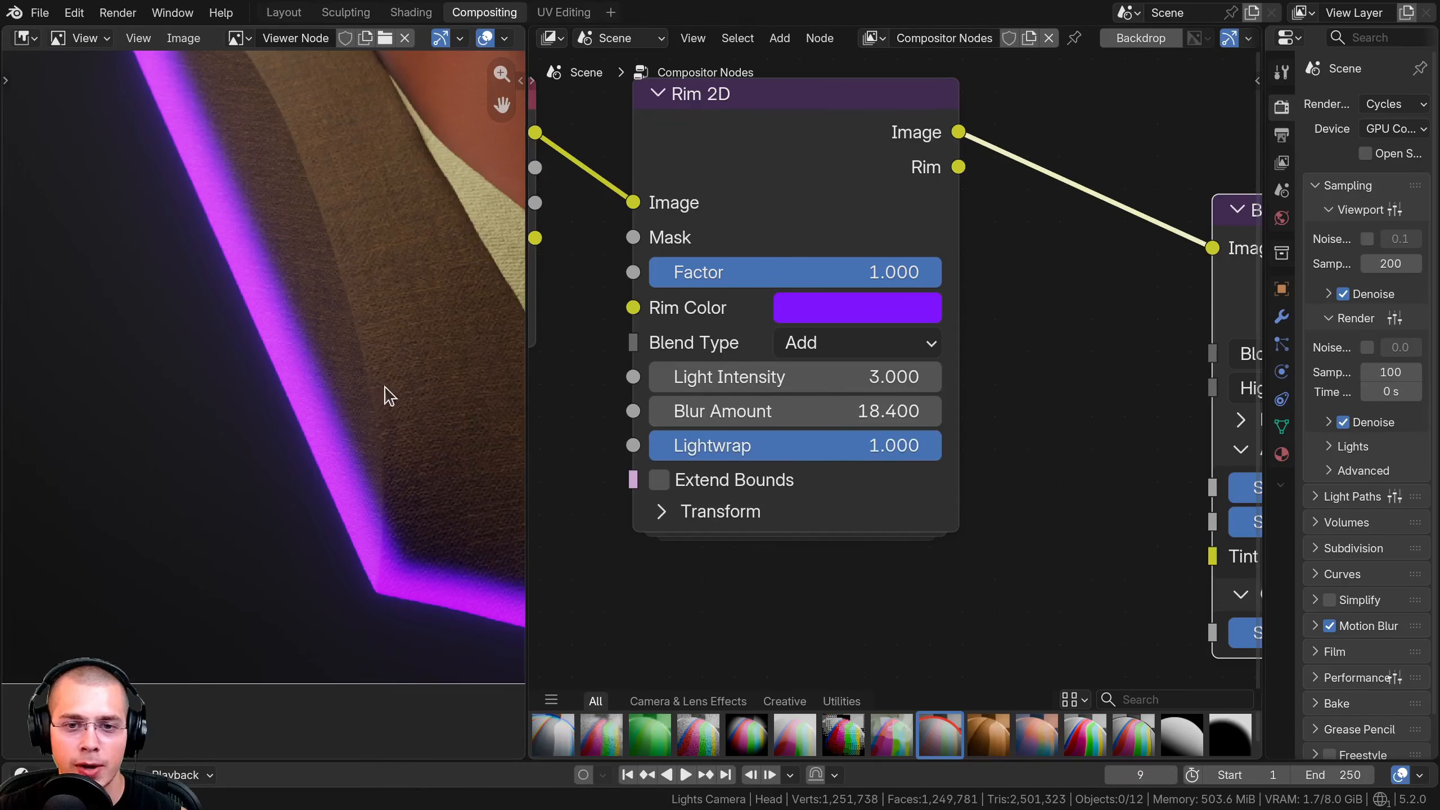
Set the Rim 2D Transform Offset to 4.1 and 8.47.
{"action": "middle_click_drag", "start_coordinate": [602, 567], "coordinate": [604, 566]}
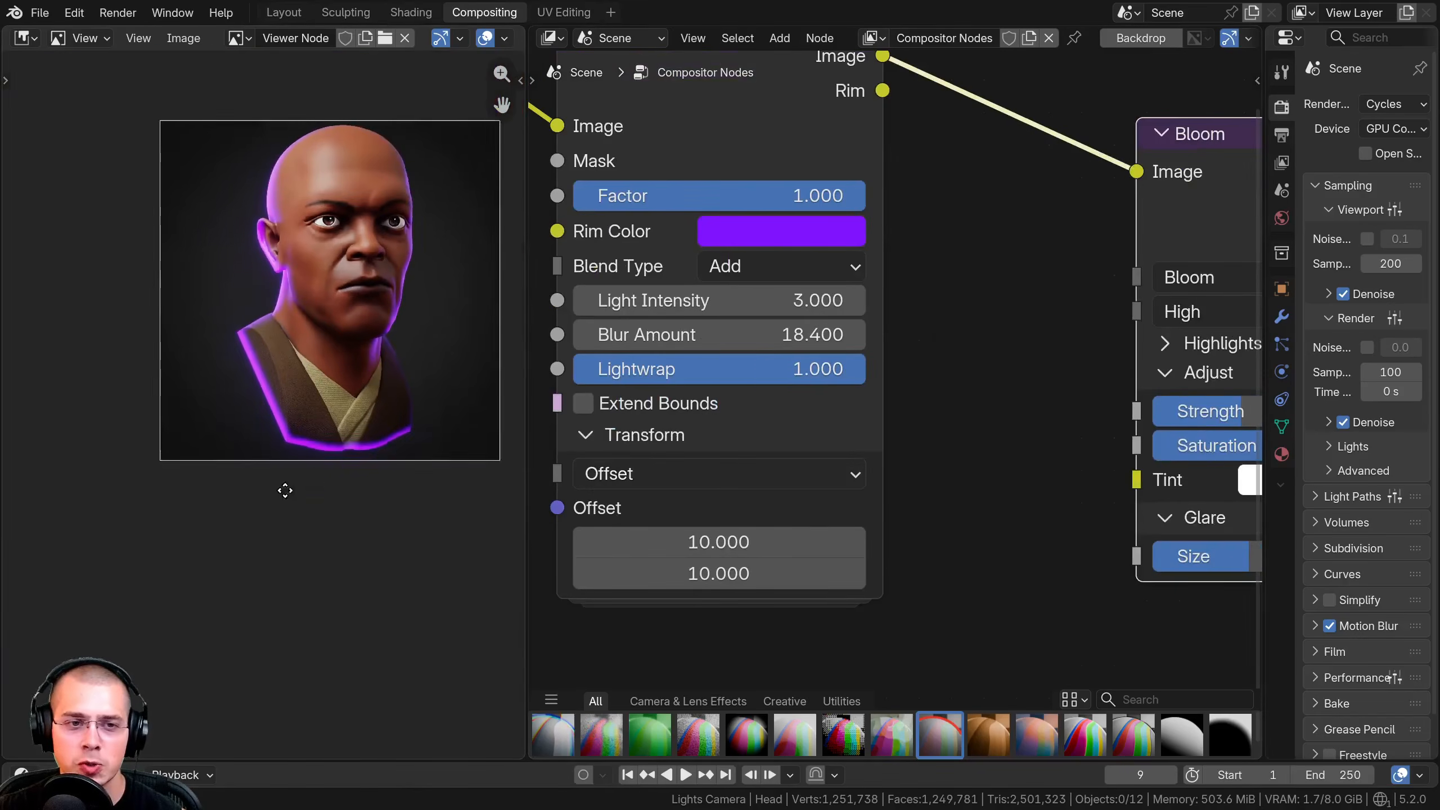
{"action": "scroll", "coordinate": [817, 607], "scroll_direction": "up", "scroll_amount": 3}
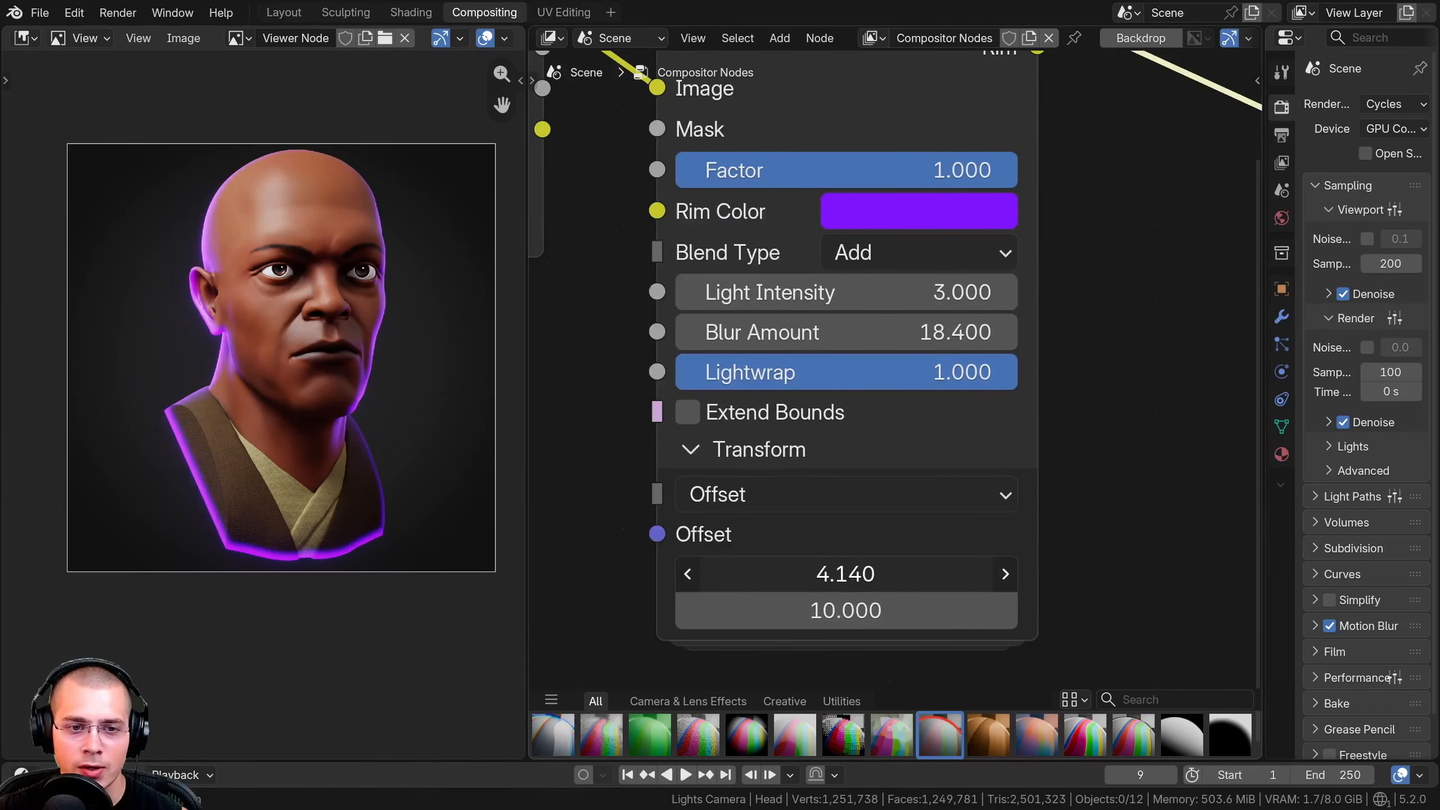
{"action": "left_click_drag", "start_coordinate": [840, 615], "coordinate": [832, 615]}
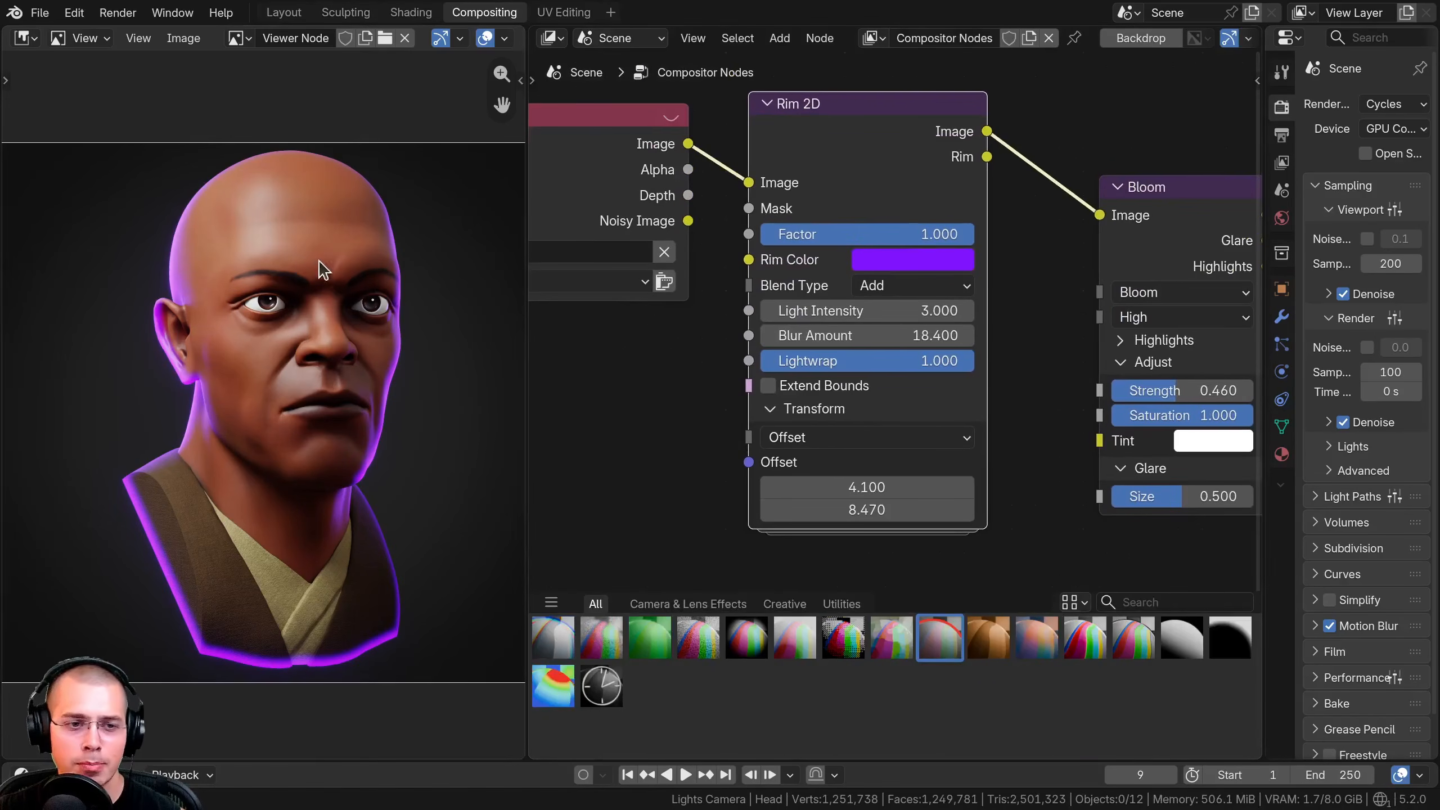
Add the Normal Mask, Position Mask and Exposure Visualization assets to free space below the node chain.
{"action": "scroll", "coordinate": [872, 434], "scroll_direction": "down", "scroll_amount": 4}
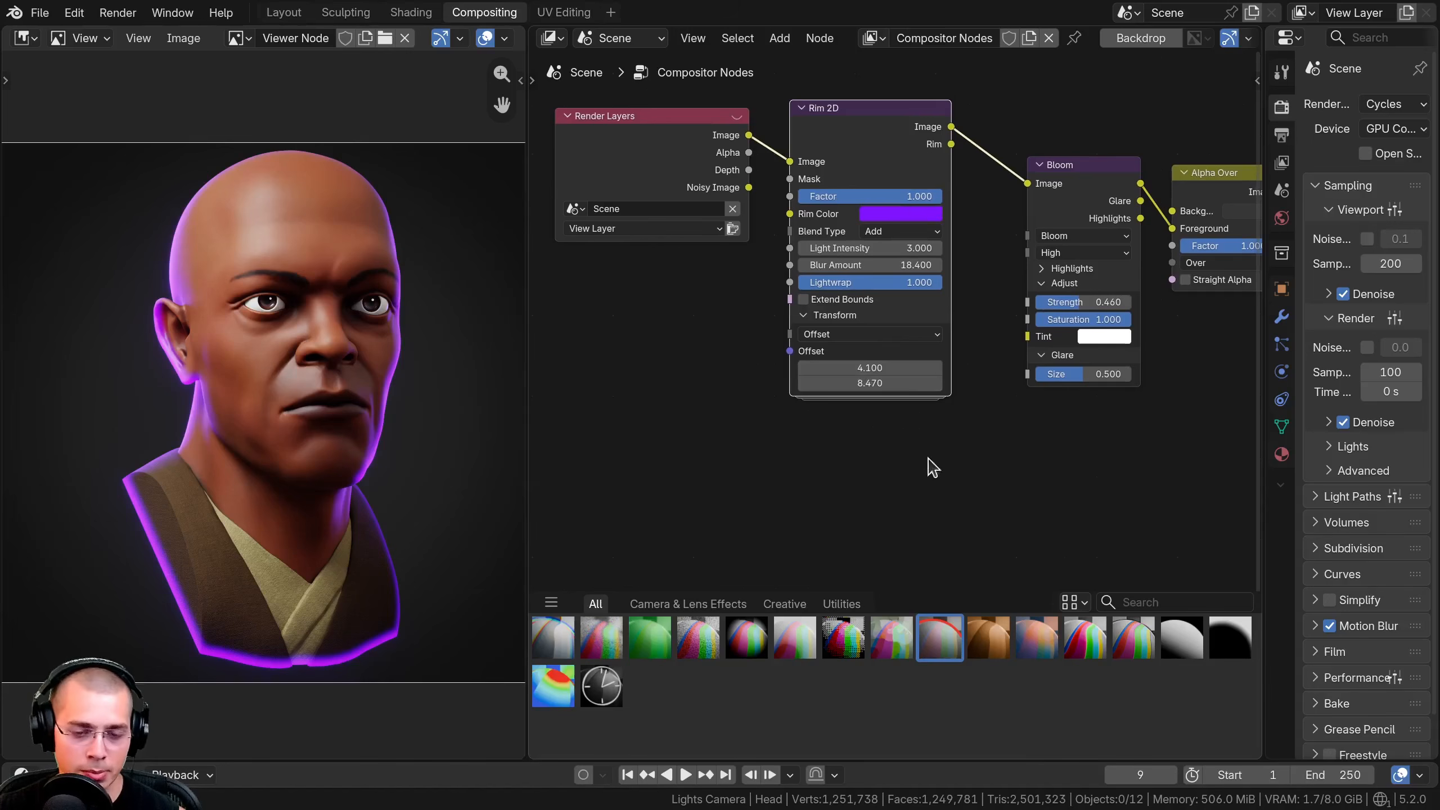
{"action": "left_click_drag", "start_coordinate": [1196, 660], "coordinate": [709, 469]}
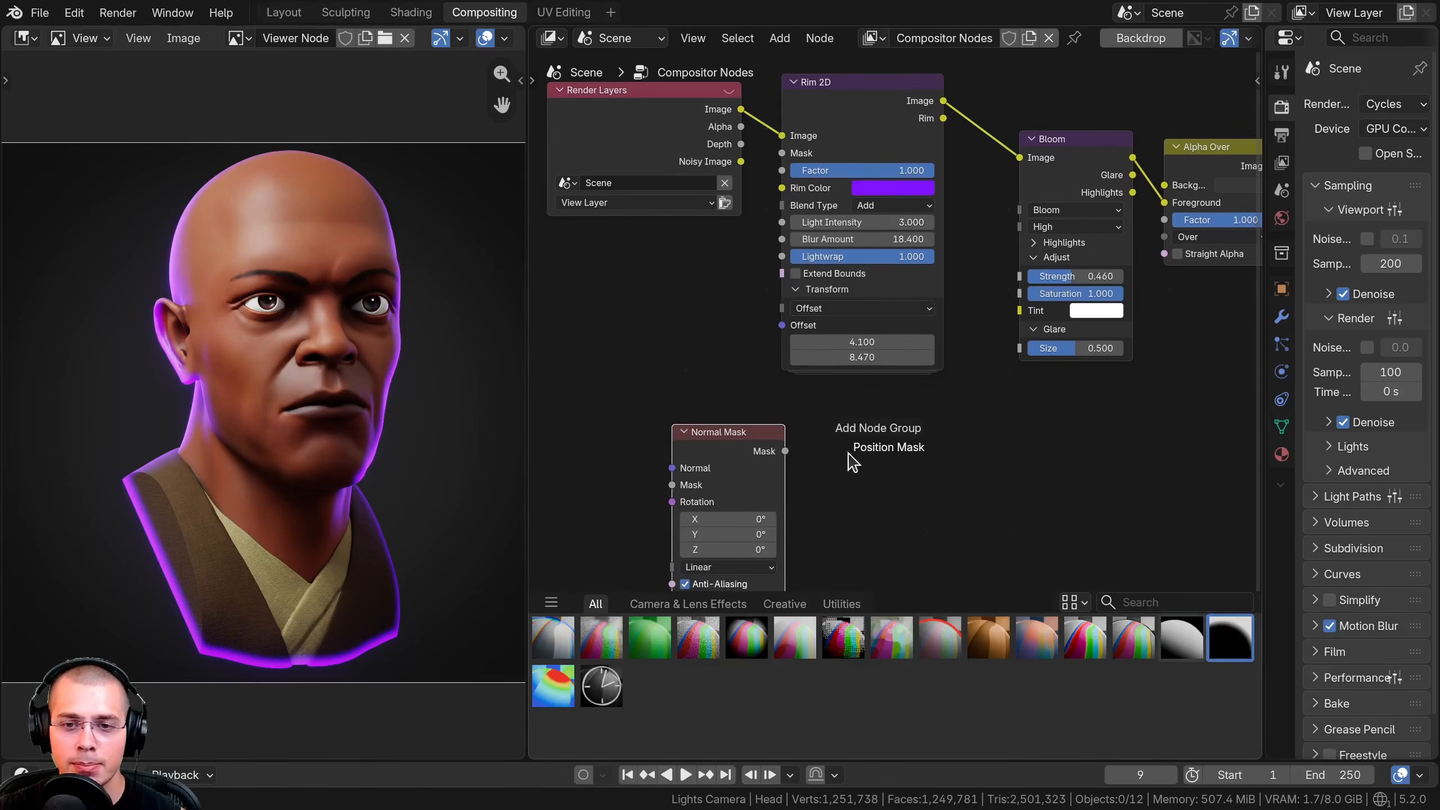
{"action": "left_click_drag", "start_coordinate": [852, 462], "coordinate": [862, 483]}
{"action": "left_click_drag", "start_coordinate": [562, 695], "coordinate": [989, 466]}
{"action": "middle_click_drag", "start_coordinate": [945, 432], "coordinate": [923, 268]}
{"action": "scroll", "coordinate": [938, 360], "scroll_direction": "up", "scroll_amount": 4}
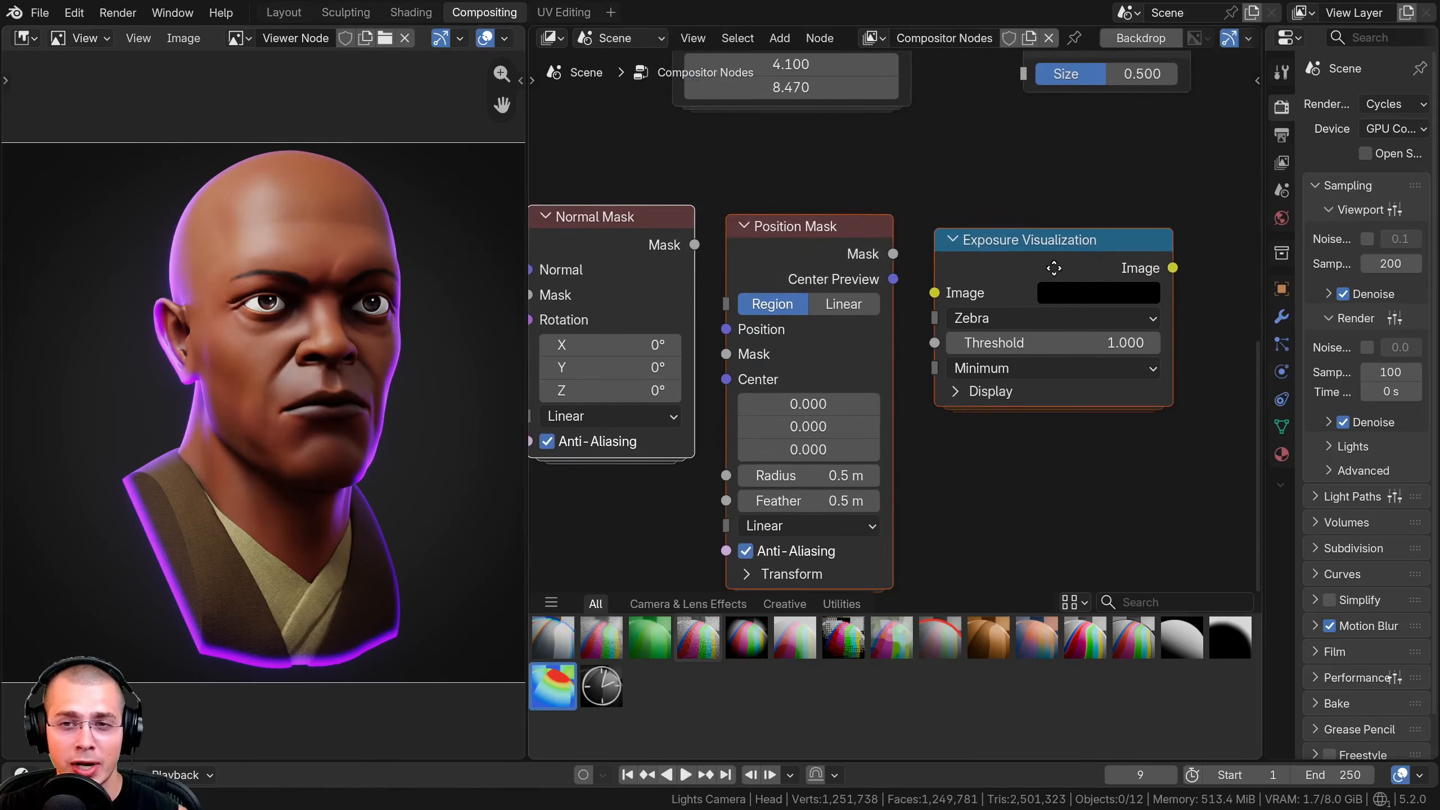
Line up the Normal Mask, Position Mask and Exposure Visualization nodes side by side and select all three.
{"action": "middle_click_drag", "start_coordinate": [1051, 266], "coordinate": [1085, 243]}
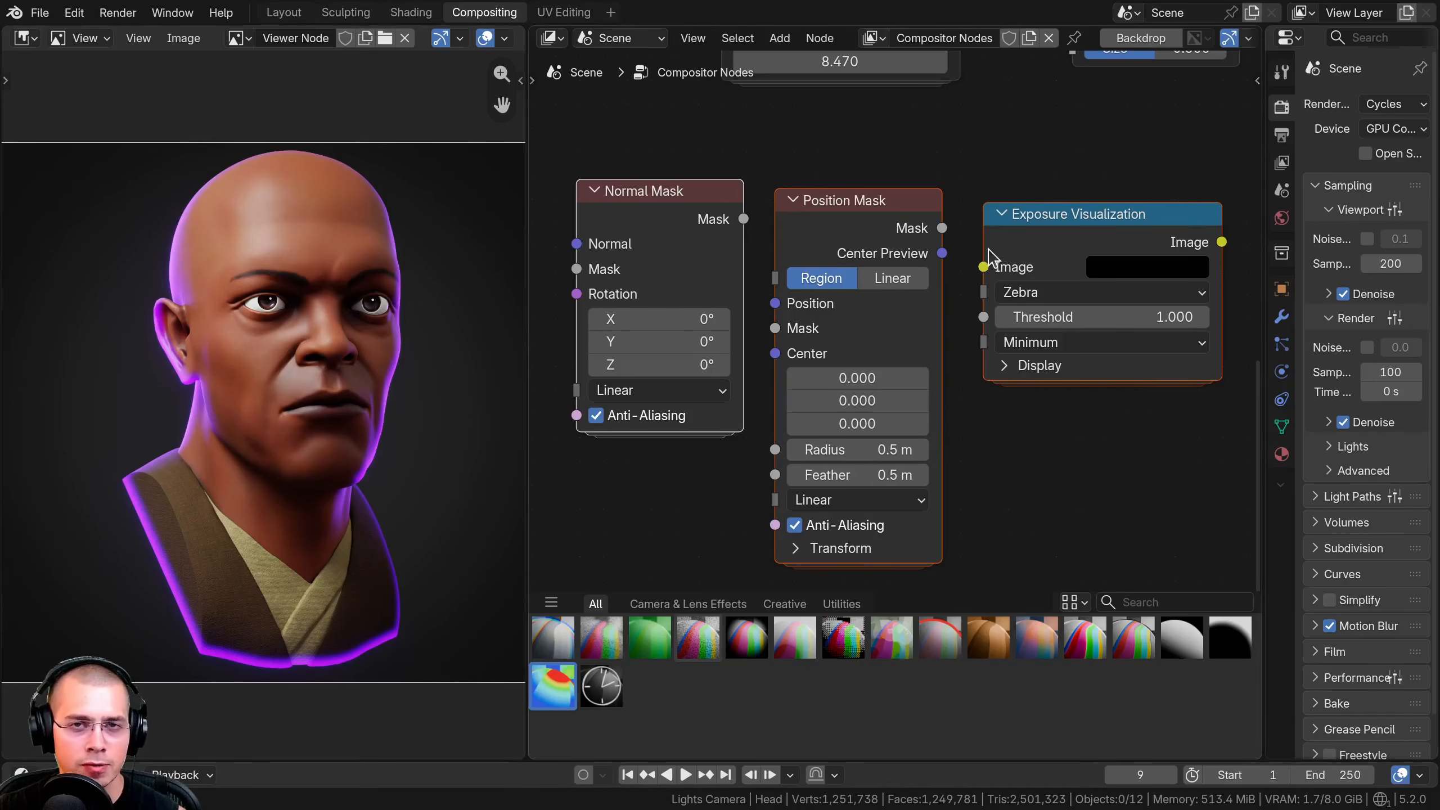
{"action": "left_click_drag", "start_coordinate": [1035, 250], "coordinate": [1019, 246]}
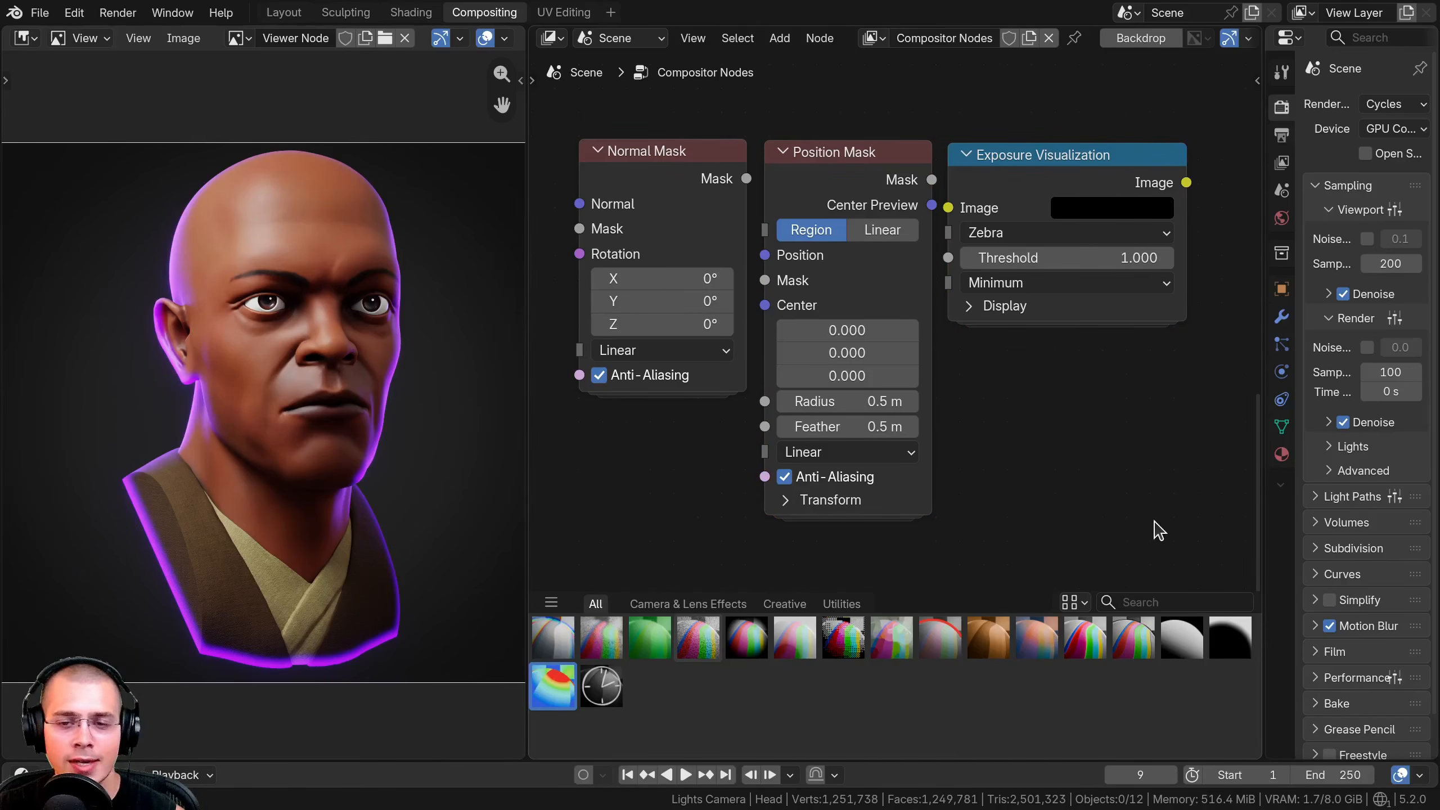
{"action": "left_click_drag", "start_coordinate": [1156, 522], "coordinate": [708, 248]}
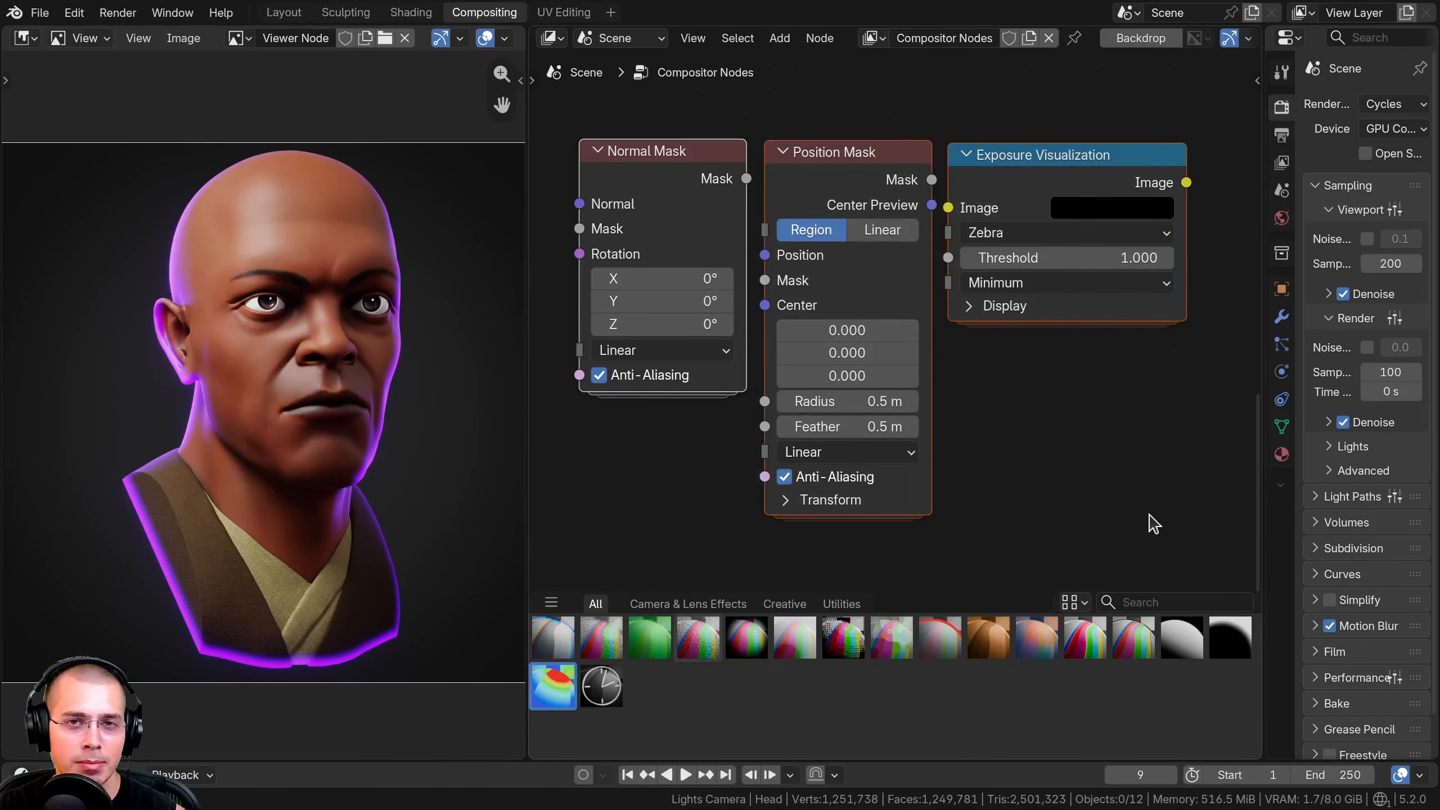
{"action": "key", "text": "KP_Decimal"}
Look through the compositor node lists in the Blender 5.2 LTS Manual, from Input Nodes to Texture Nodes.
{"action": "left_click_drag", "start_coordinate": [538, 89], "coordinate": [879, 88]}
{"action": "scroll", "coordinate": [930, 398], "scroll_direction": "down", "scroll_amount": 10}
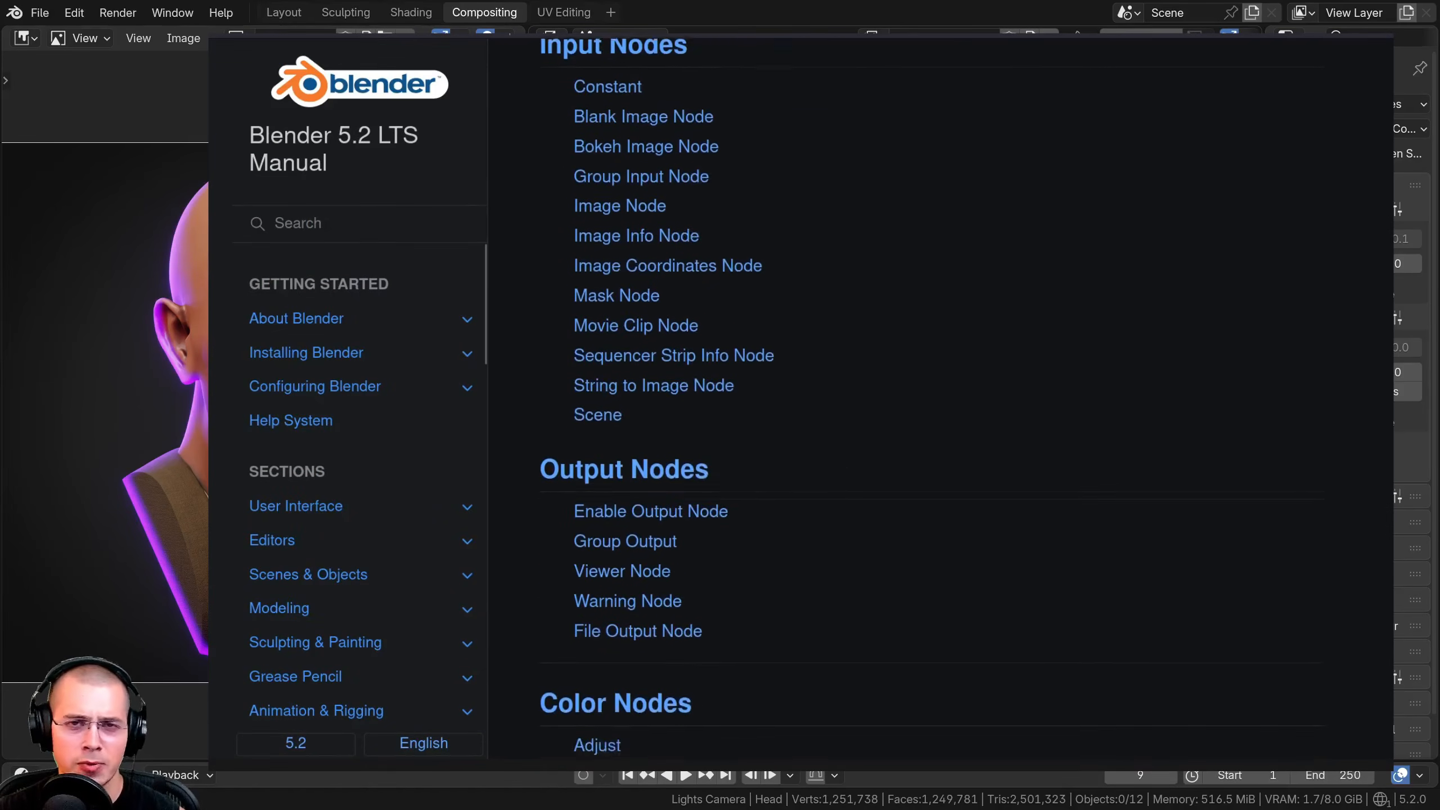
{"action": "scroll", "coordinate": [930, 397], "scroll_direction": "down", "scroll_amount": 13}
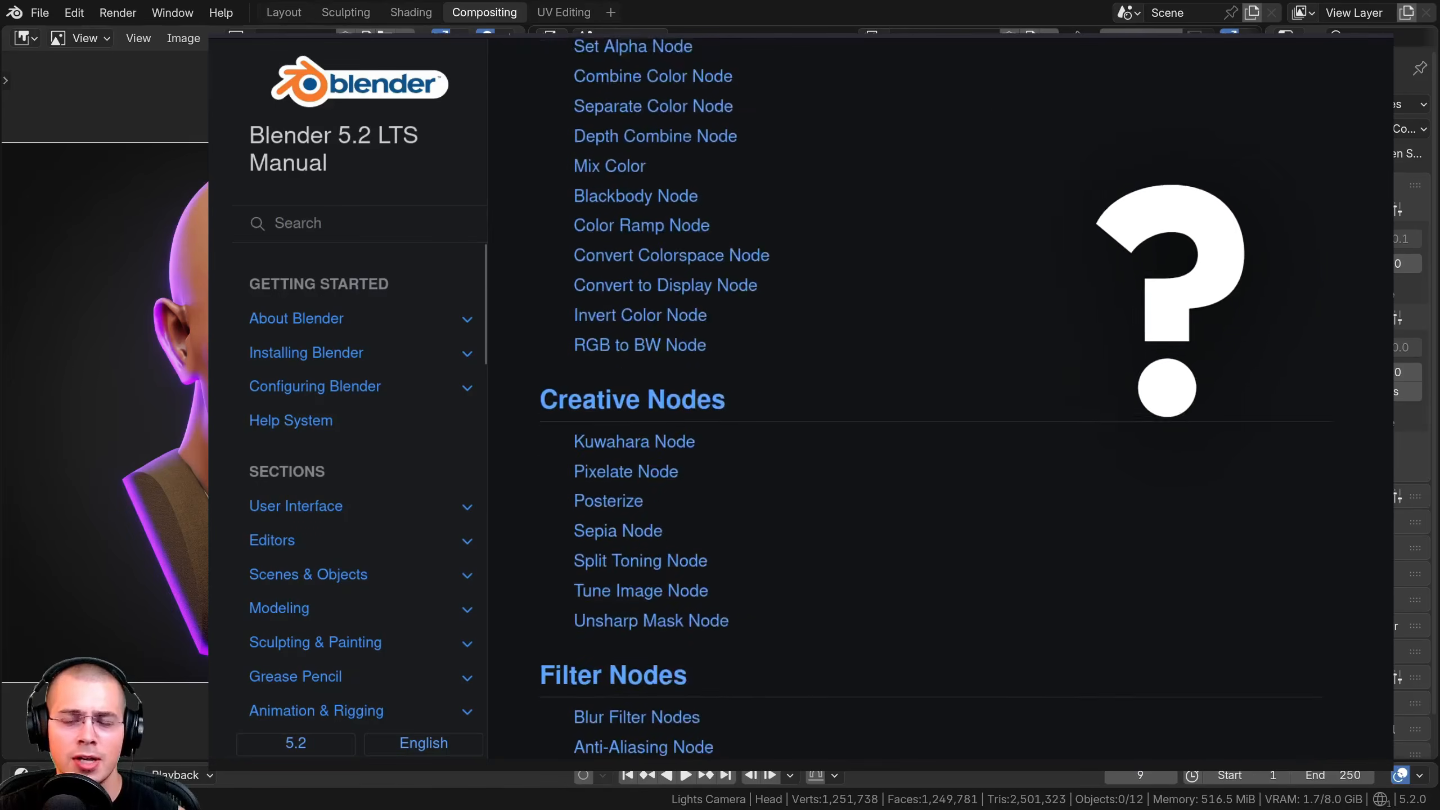
{"action": "scroll", "coordinate": [930, 398], "scroll_direction": "down", "scroll_amount": 15}
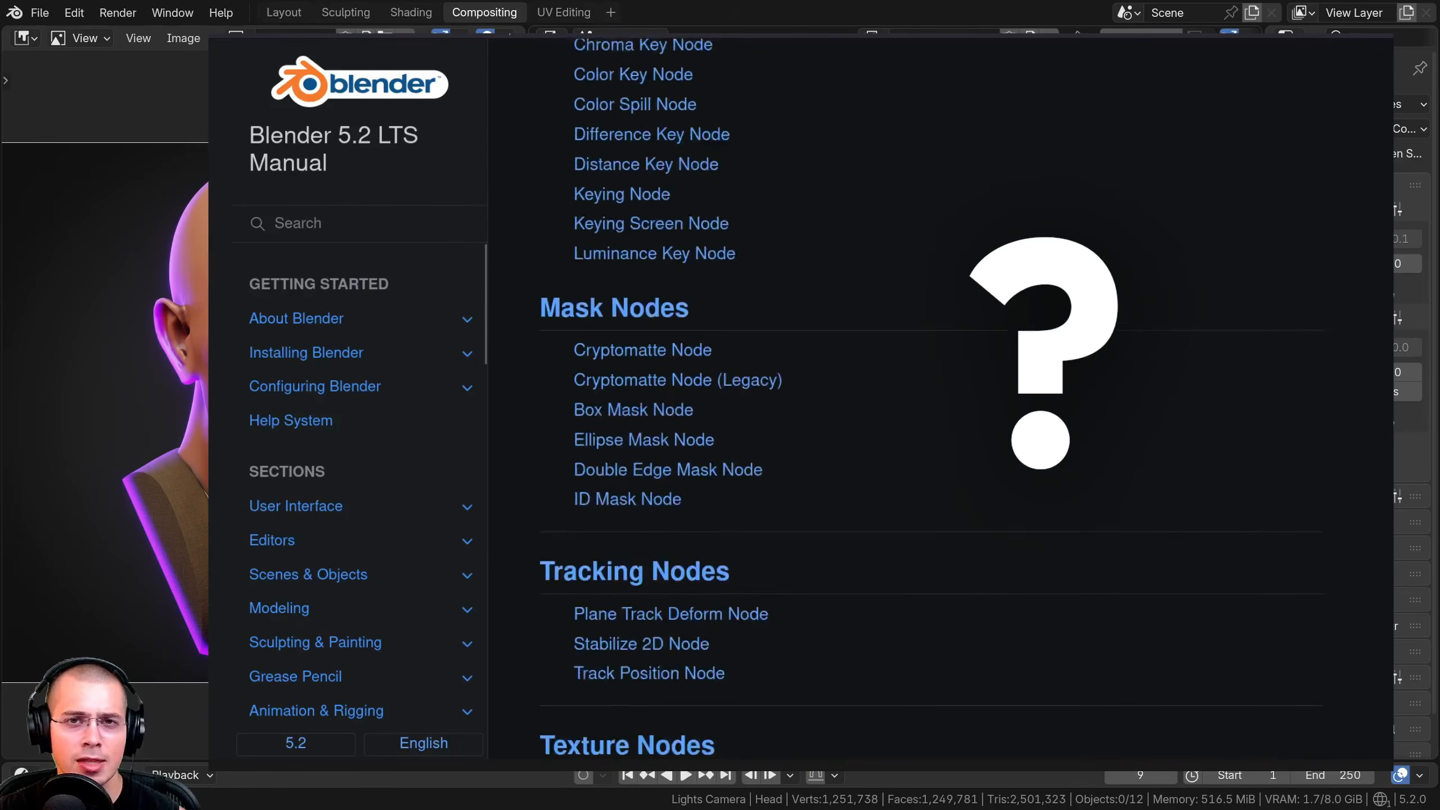